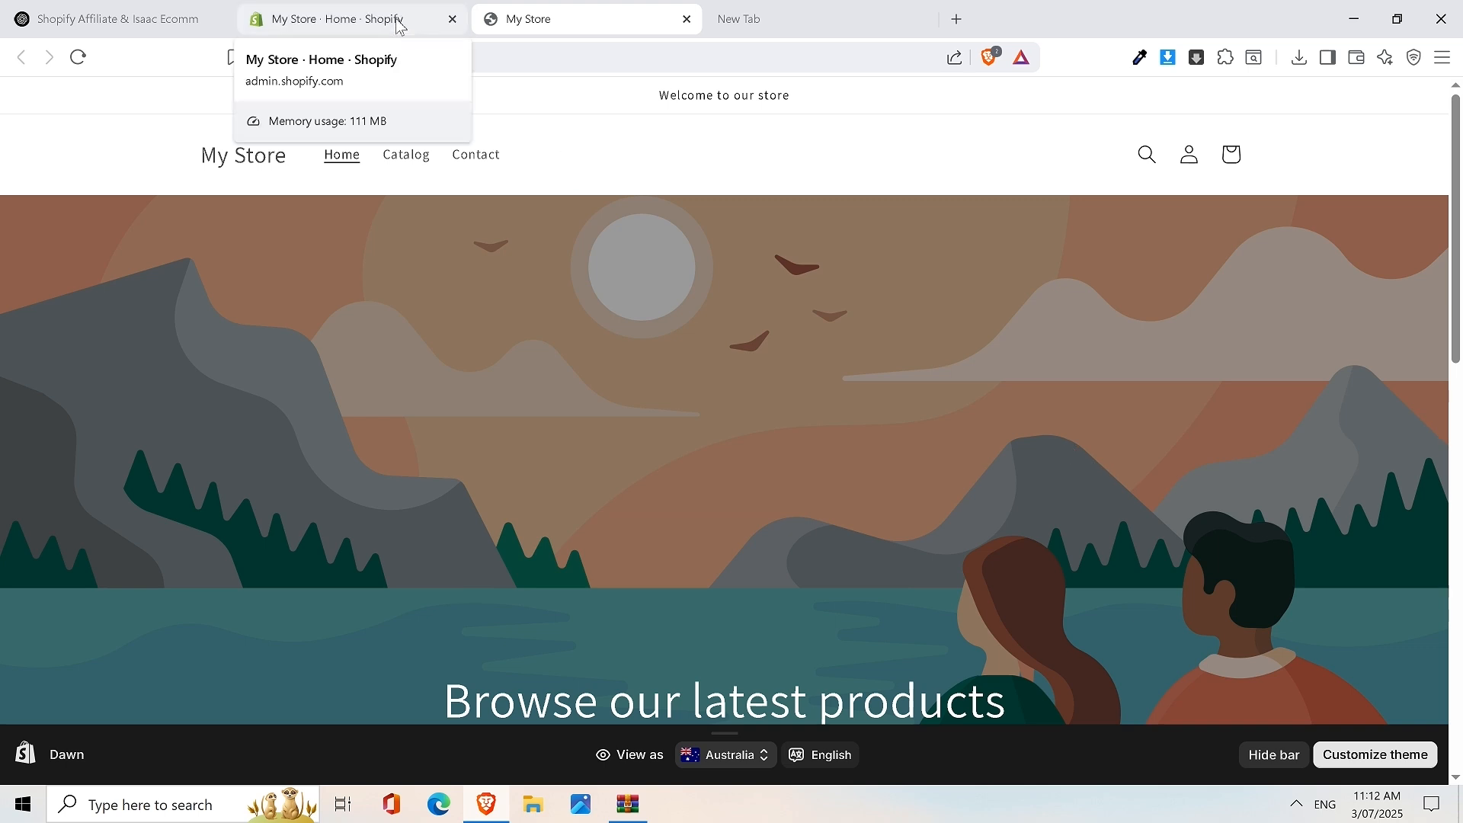
Switch to the Shopify admin and open the online store's current Dawn theme for customizing
{"action": "left_click", "coordinate": [314, 28]}
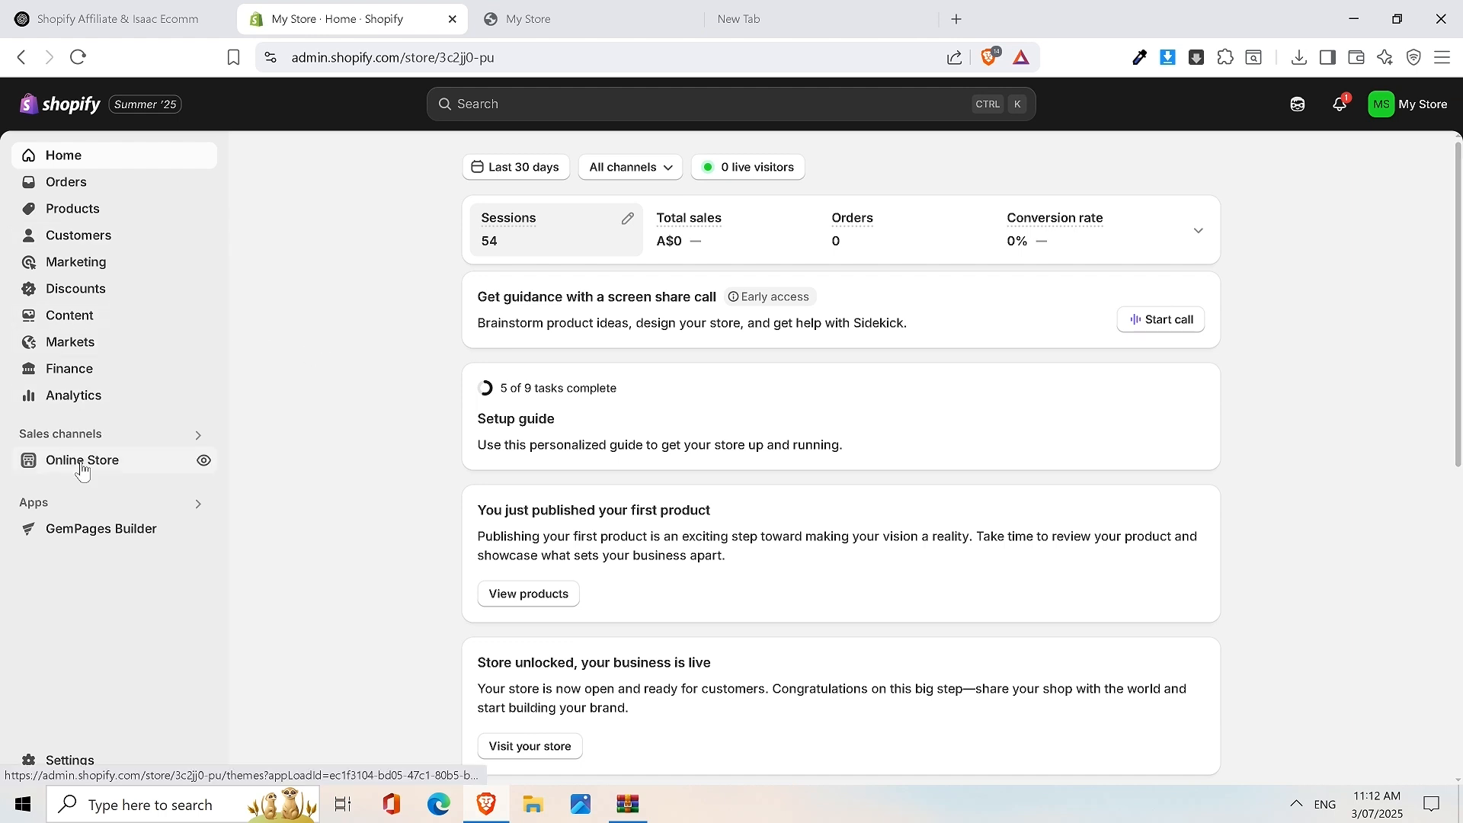
{"action": "left_click", "coordinate": [118, 462]}
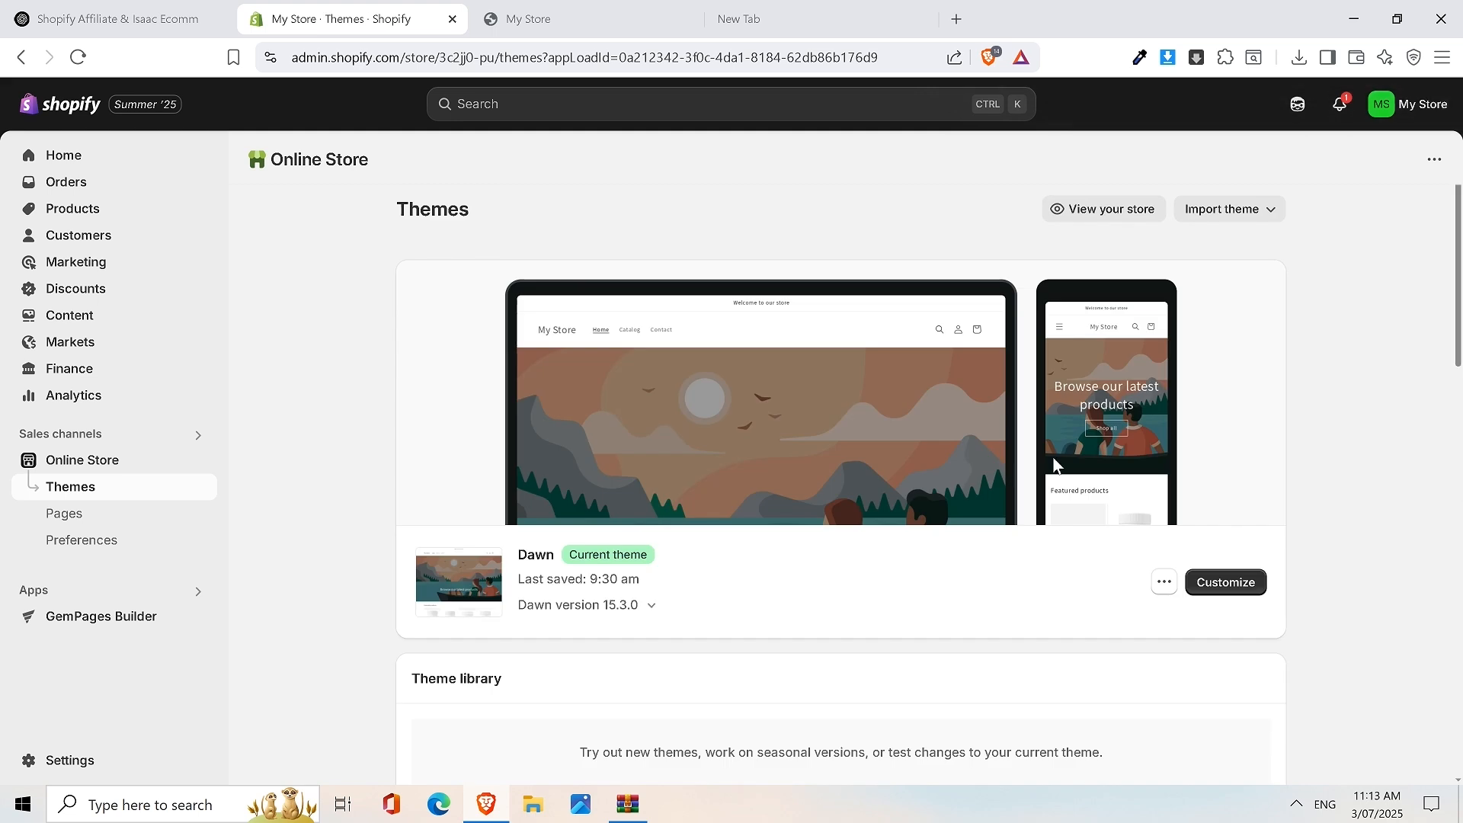
{"action": "left_click", "coordinate": [1164, 648]}
{"action": "left_click", "coordinate": [1250, 451]}
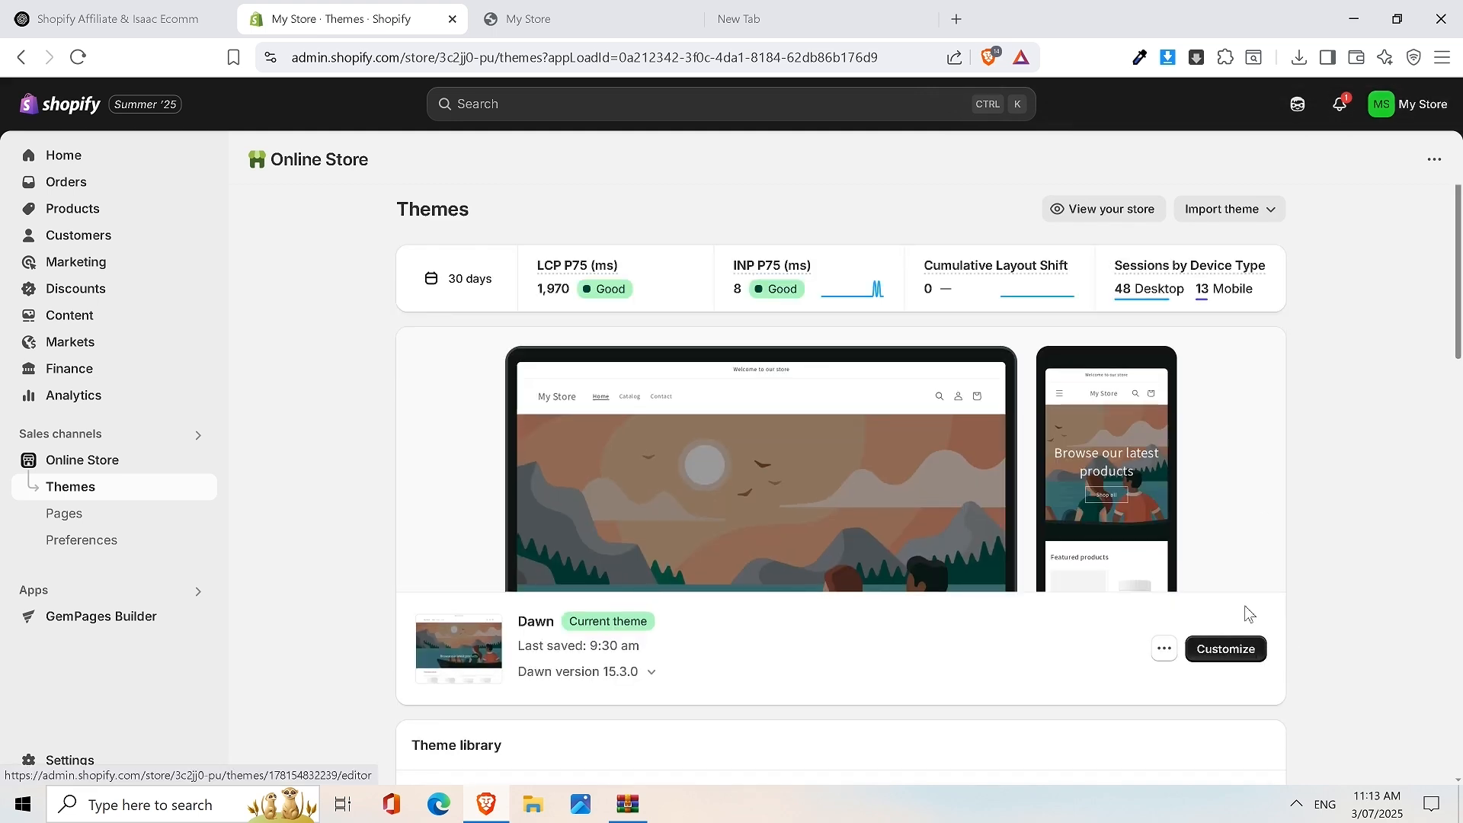
{"action": "left_click", "coordinate": [1232, 649]}
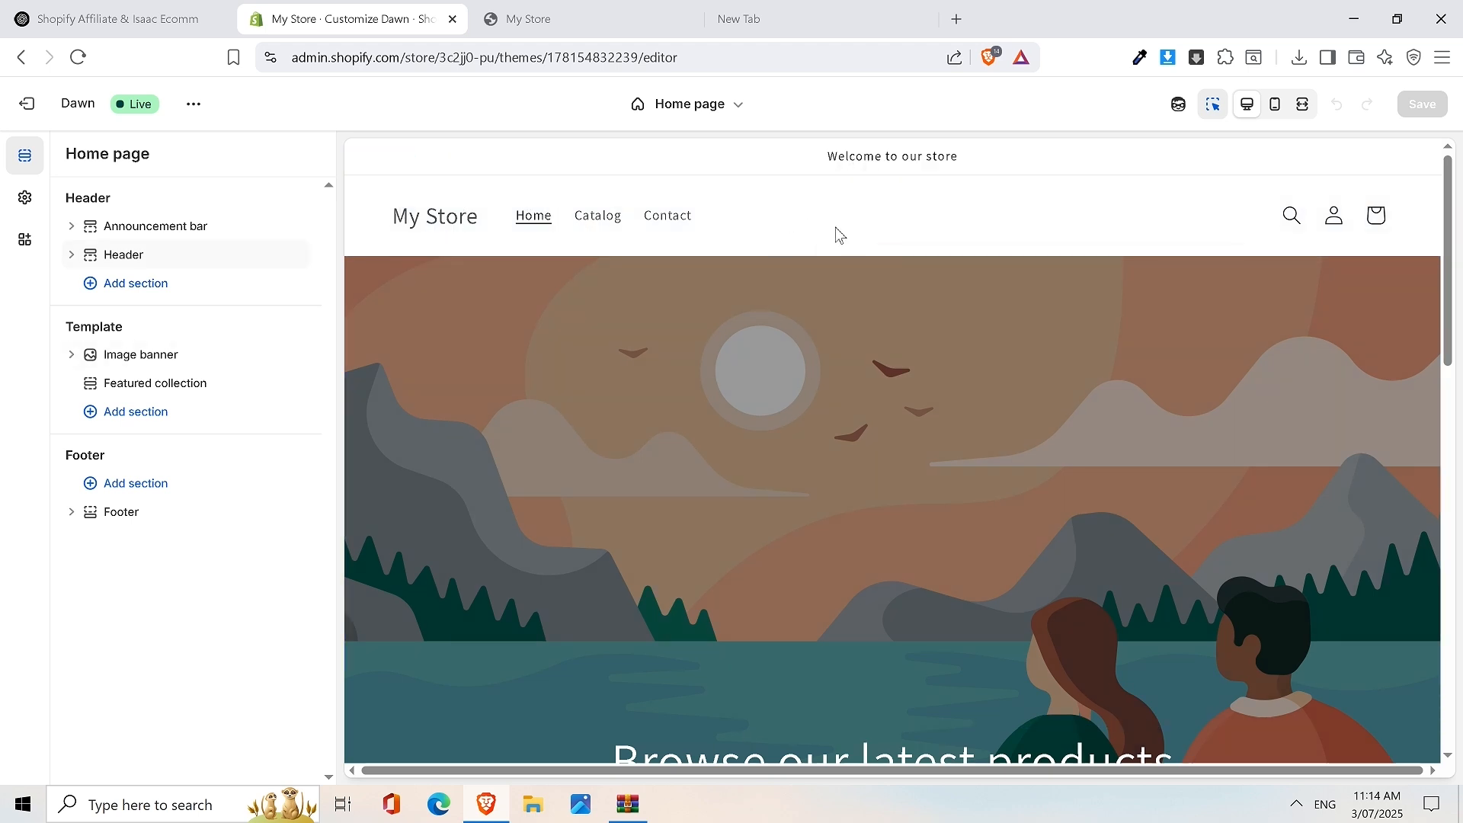
Delete the "Welcome to our store" announcement block from the home page's announcement bar
{"action": "scroll", "coordinate": [770, 400], "scroll_direction": "down", "scroll_amount": 10}
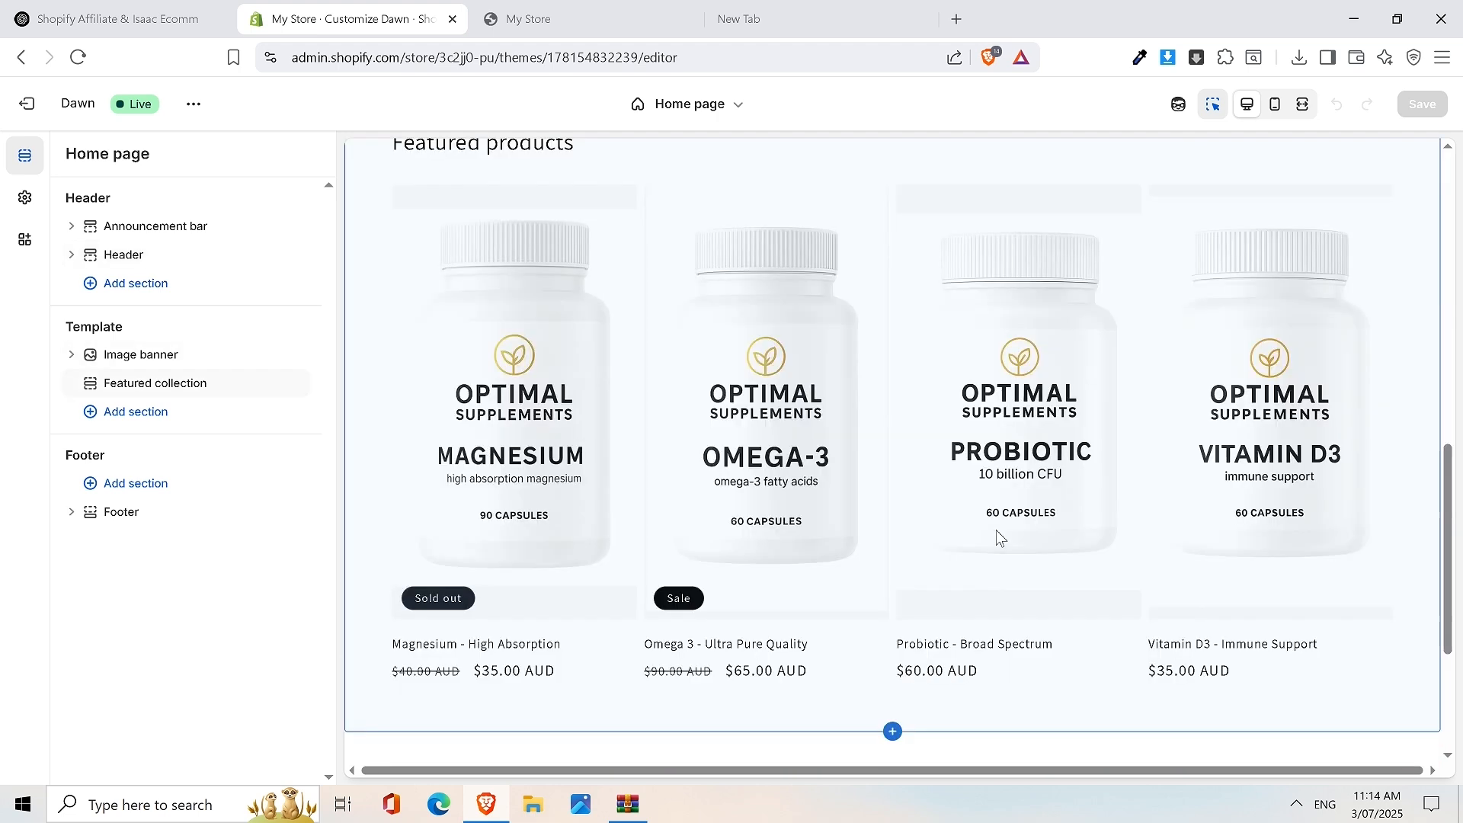
{"action": "scroll", "coordinate": [995, 528], "scroll_direction": "up", "scroll_amount": 10}
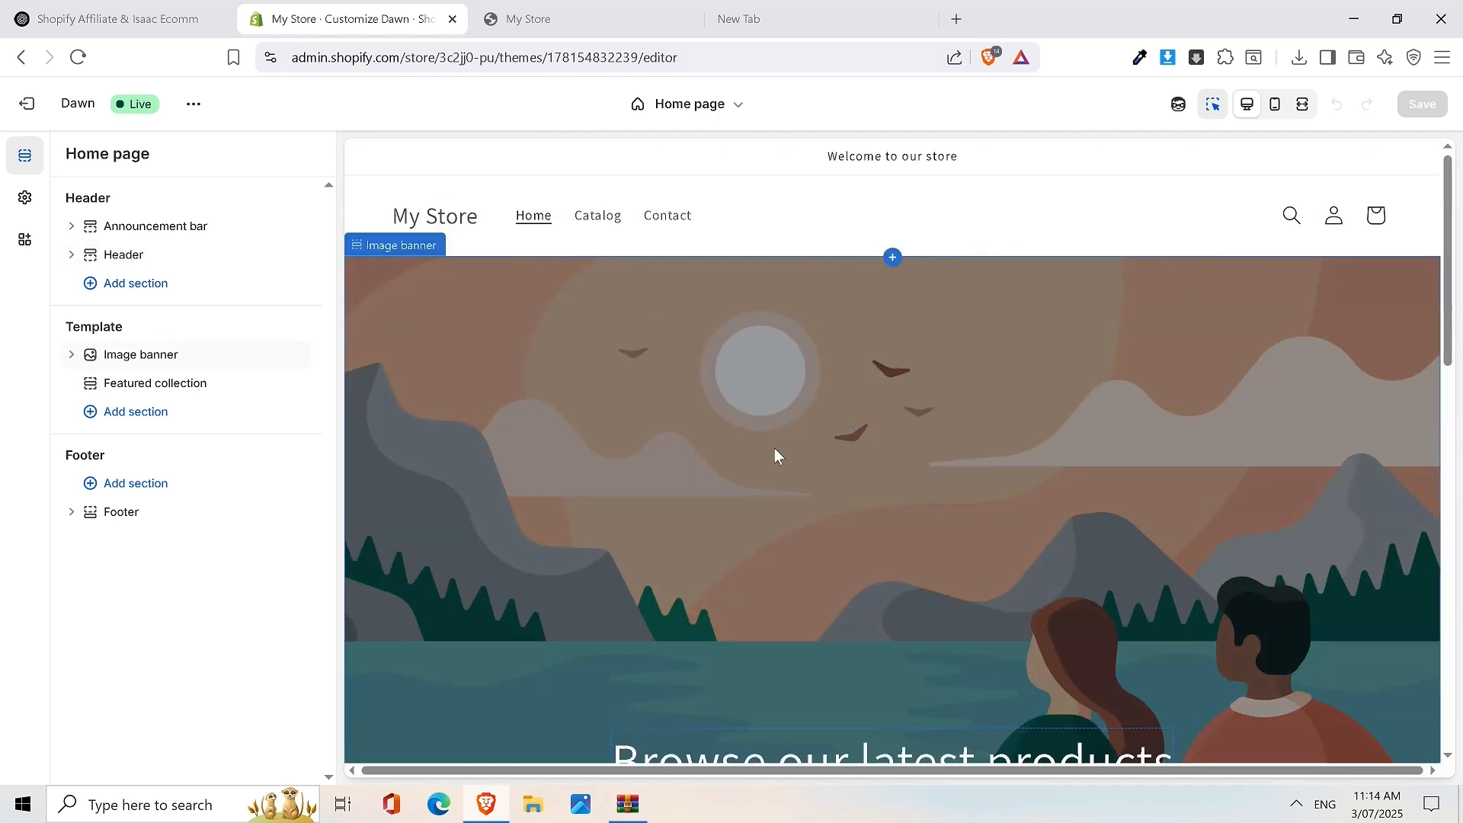
{"action": "scroll", "coordinate": [861, 503], "scroll_direction": "down", "scroll_amount": 10}
{"action": "scroll", "coordinate": [871, 506], "scroll_direction": "up", "scroll_amount": 10}
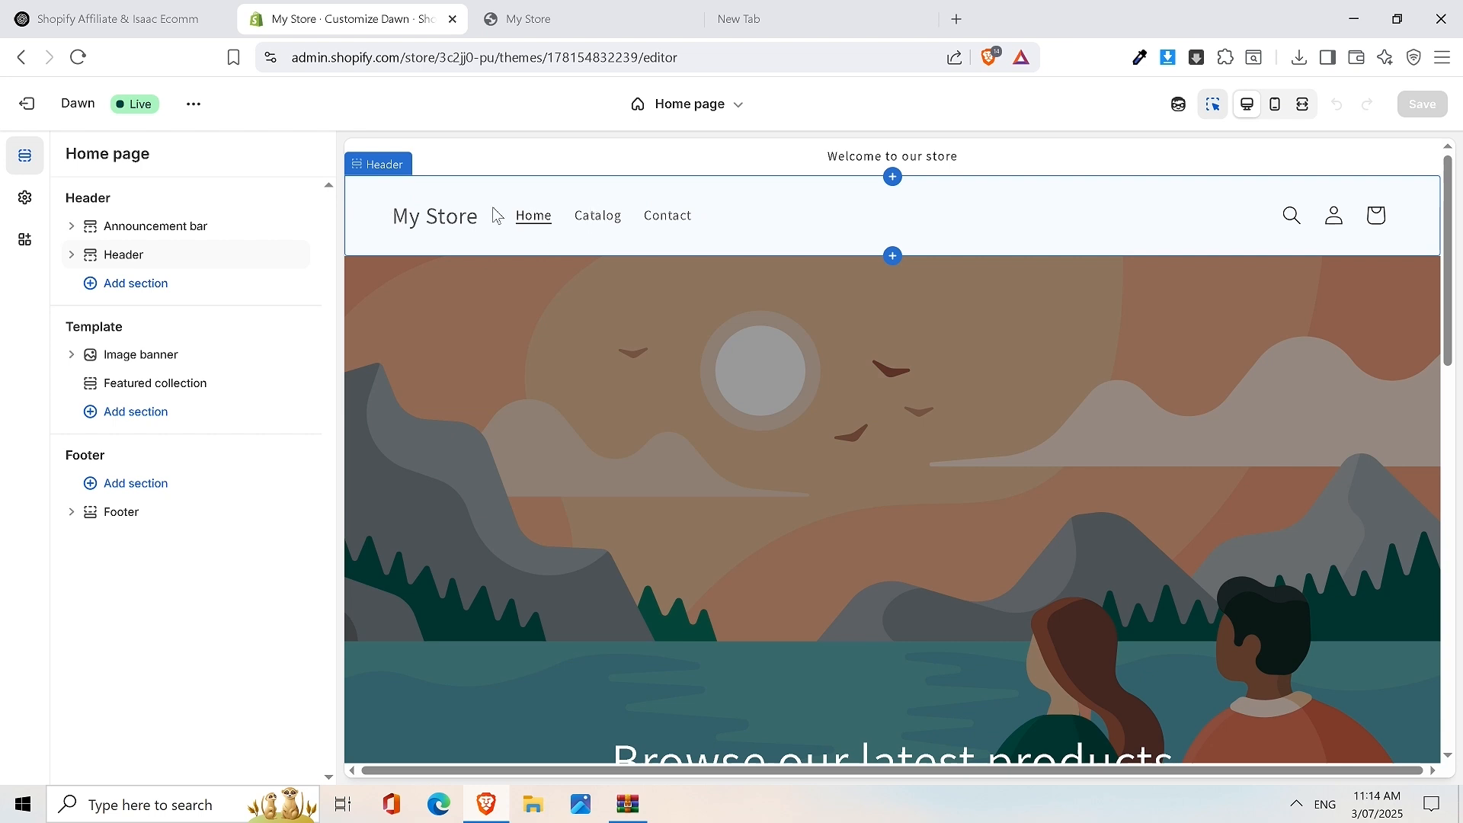
{"action": "left_click", "coordinate": [765, 208]}
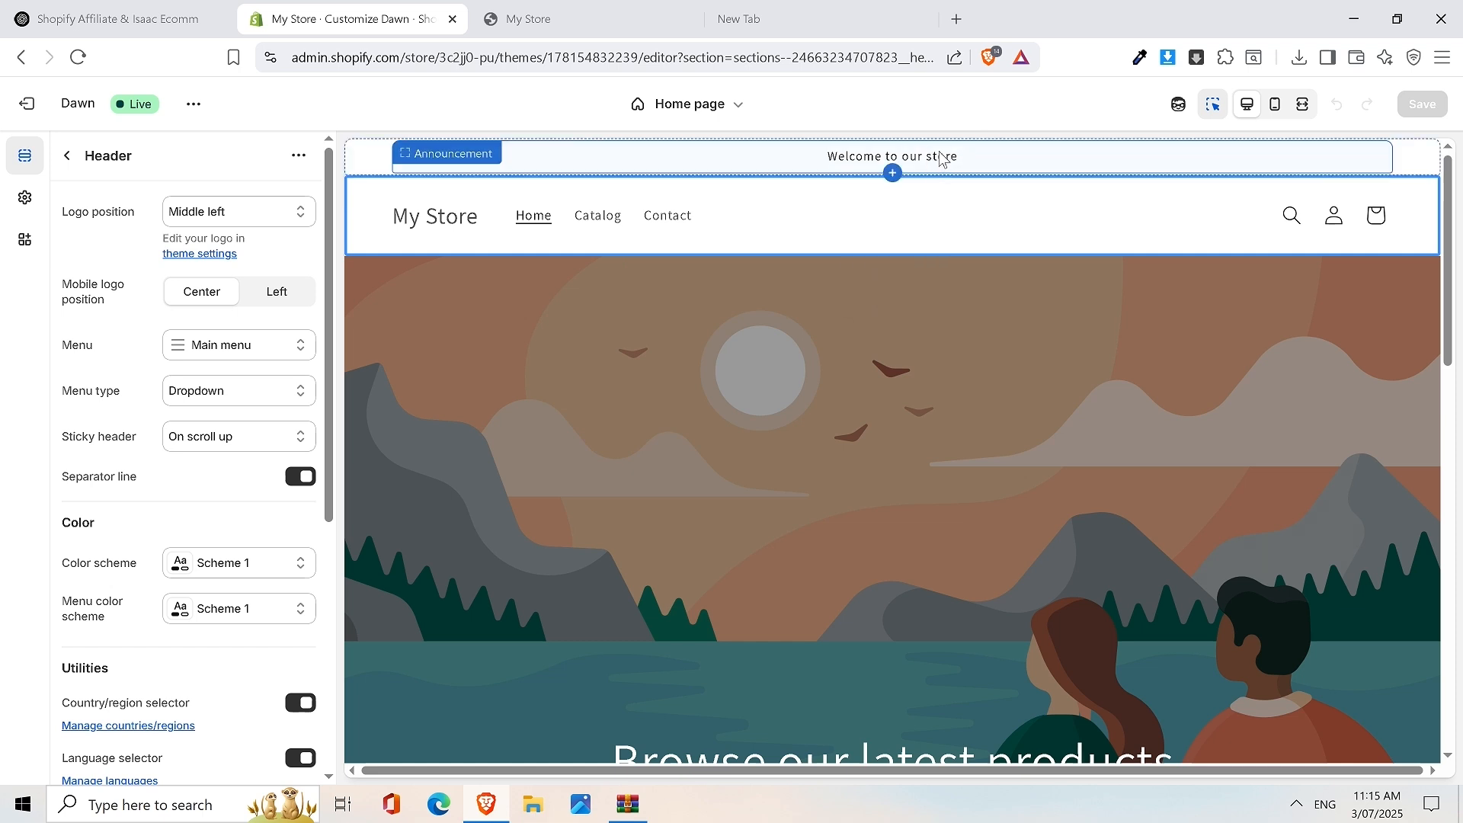
{"action": "left_click", "coordinate": [986, 160]}
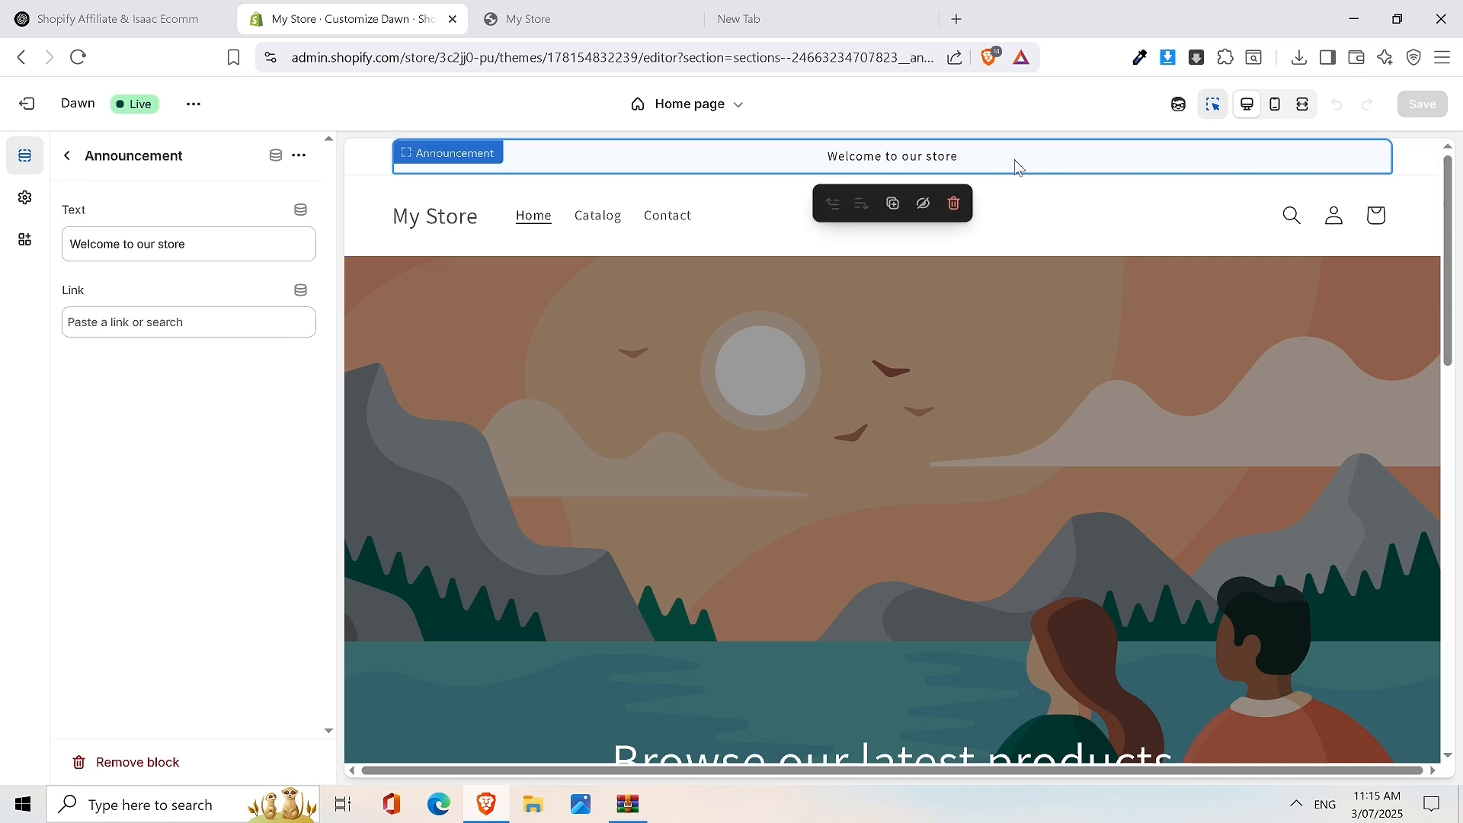
{"action": "left_click", "coordinate": [955, 207]}
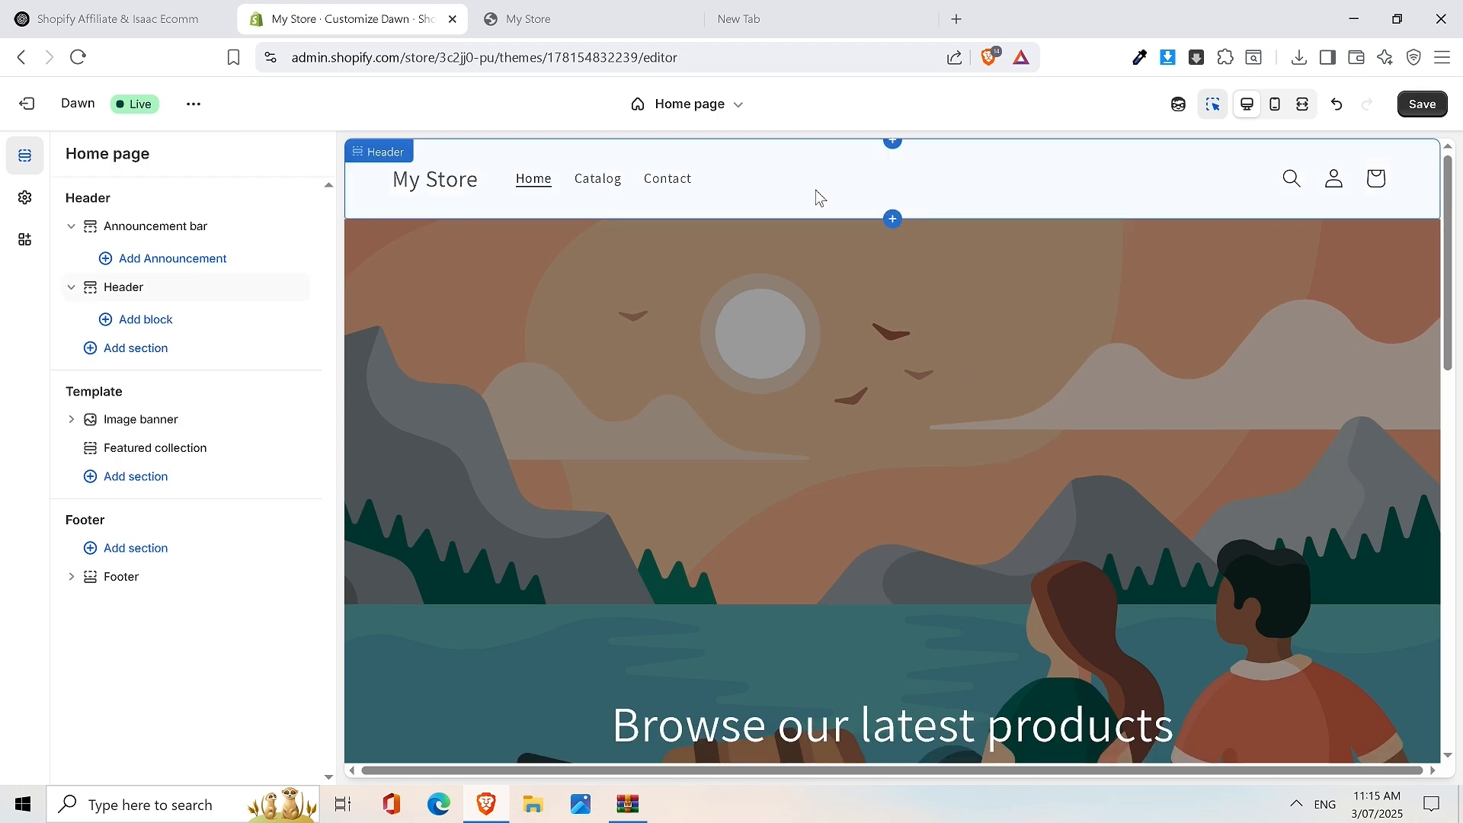
Try the header's logo position as Top center, Top left and Middle center, and return it to Middle left
{"action": "left_click", "coordinate": [758, 181]}
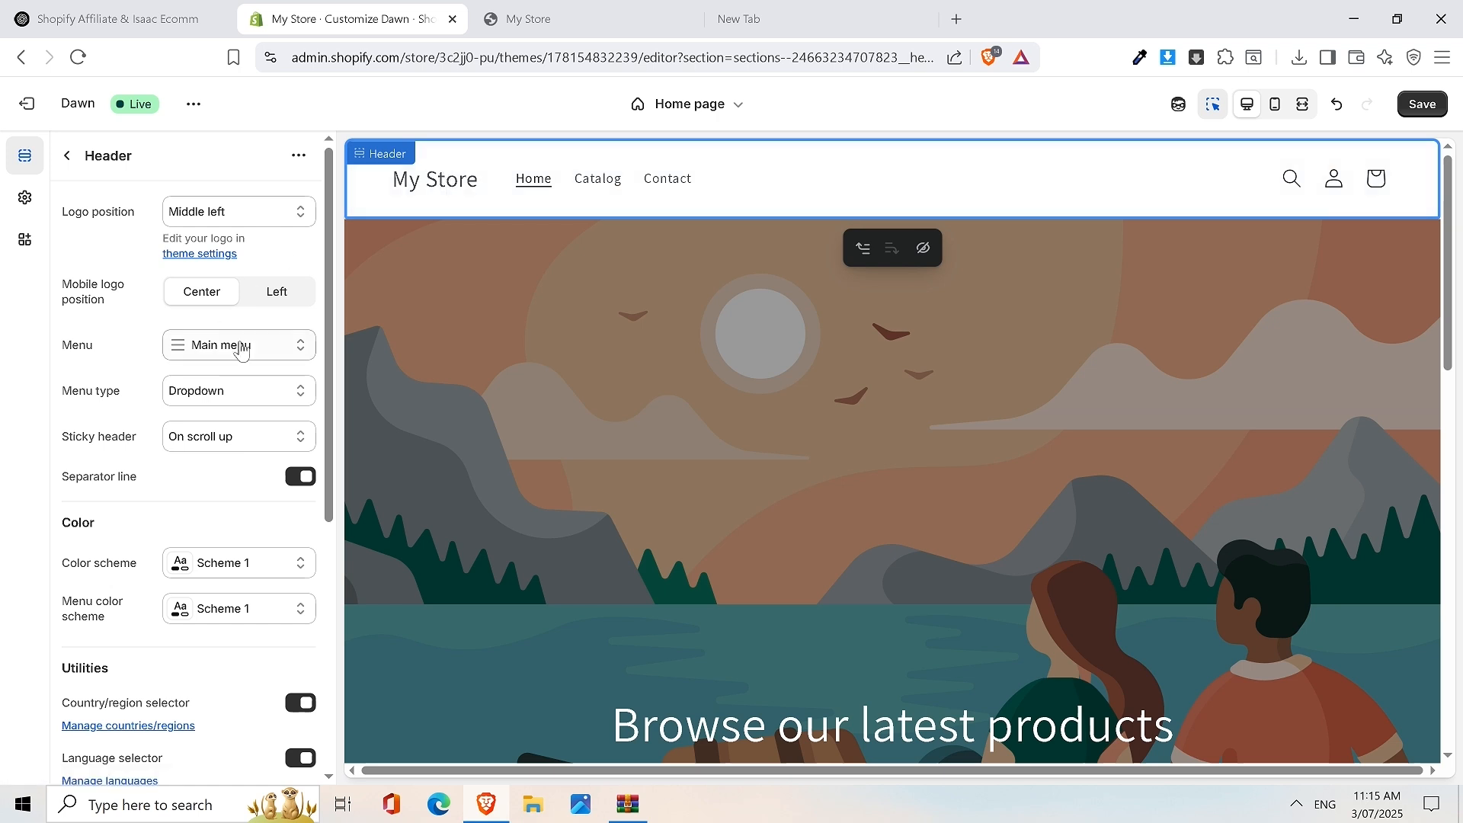
{"action": "left_click", "coordinate": [226, 213]}
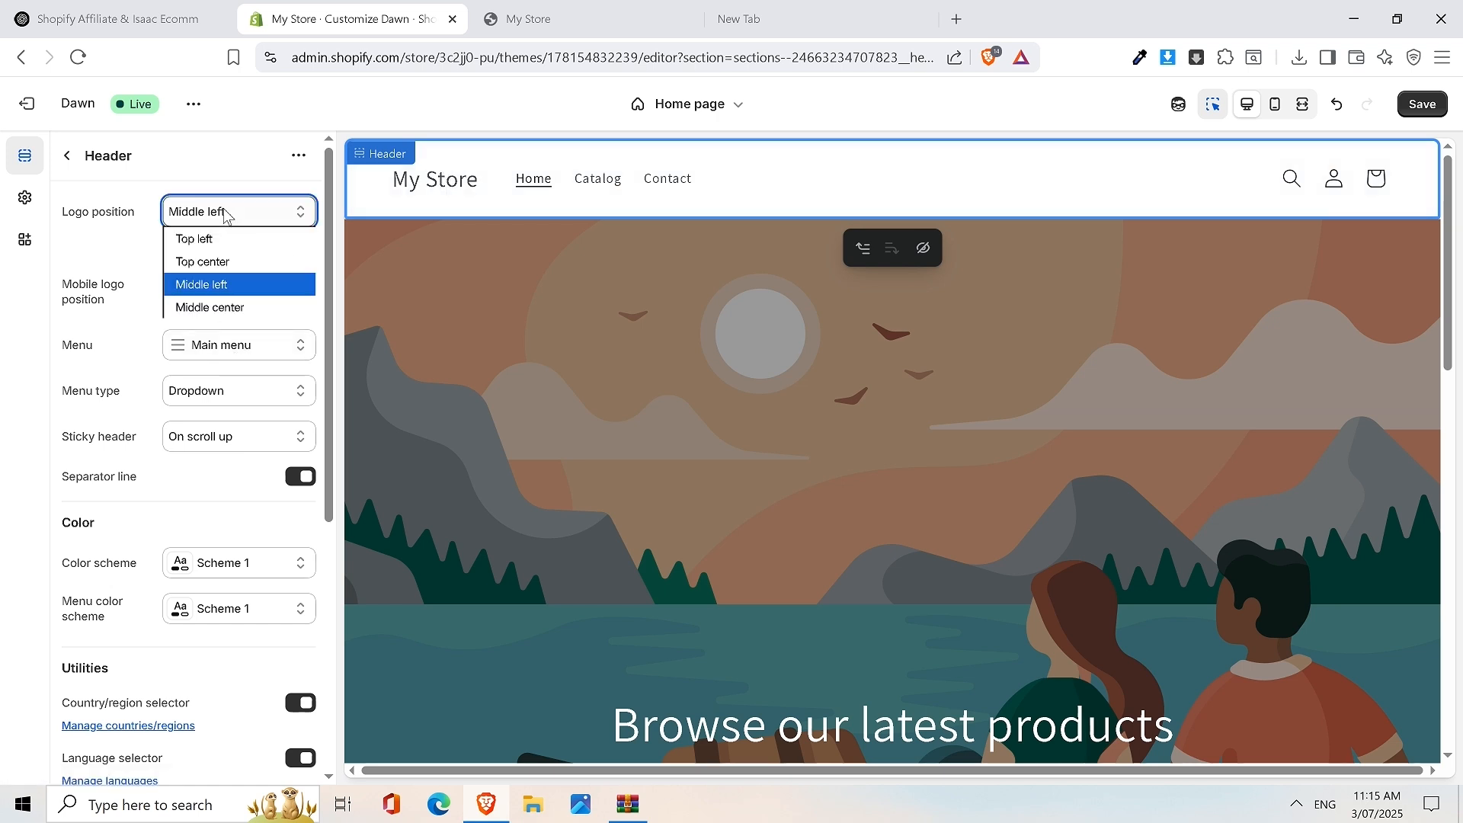
{"action": "left_click", "coordinate": [196, 265]}
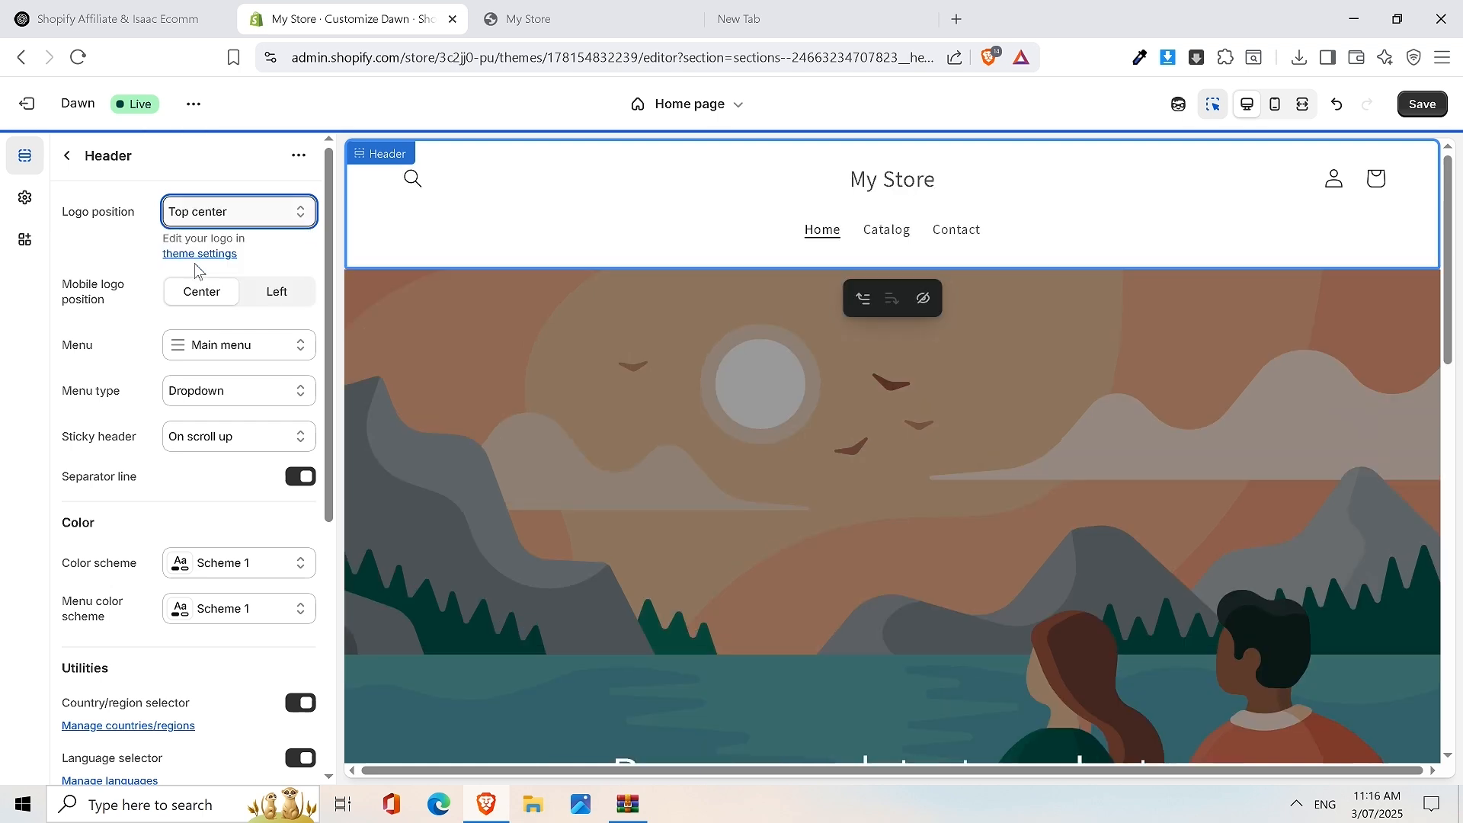
{"action": "left_click", "coordinate": [226, 218]}
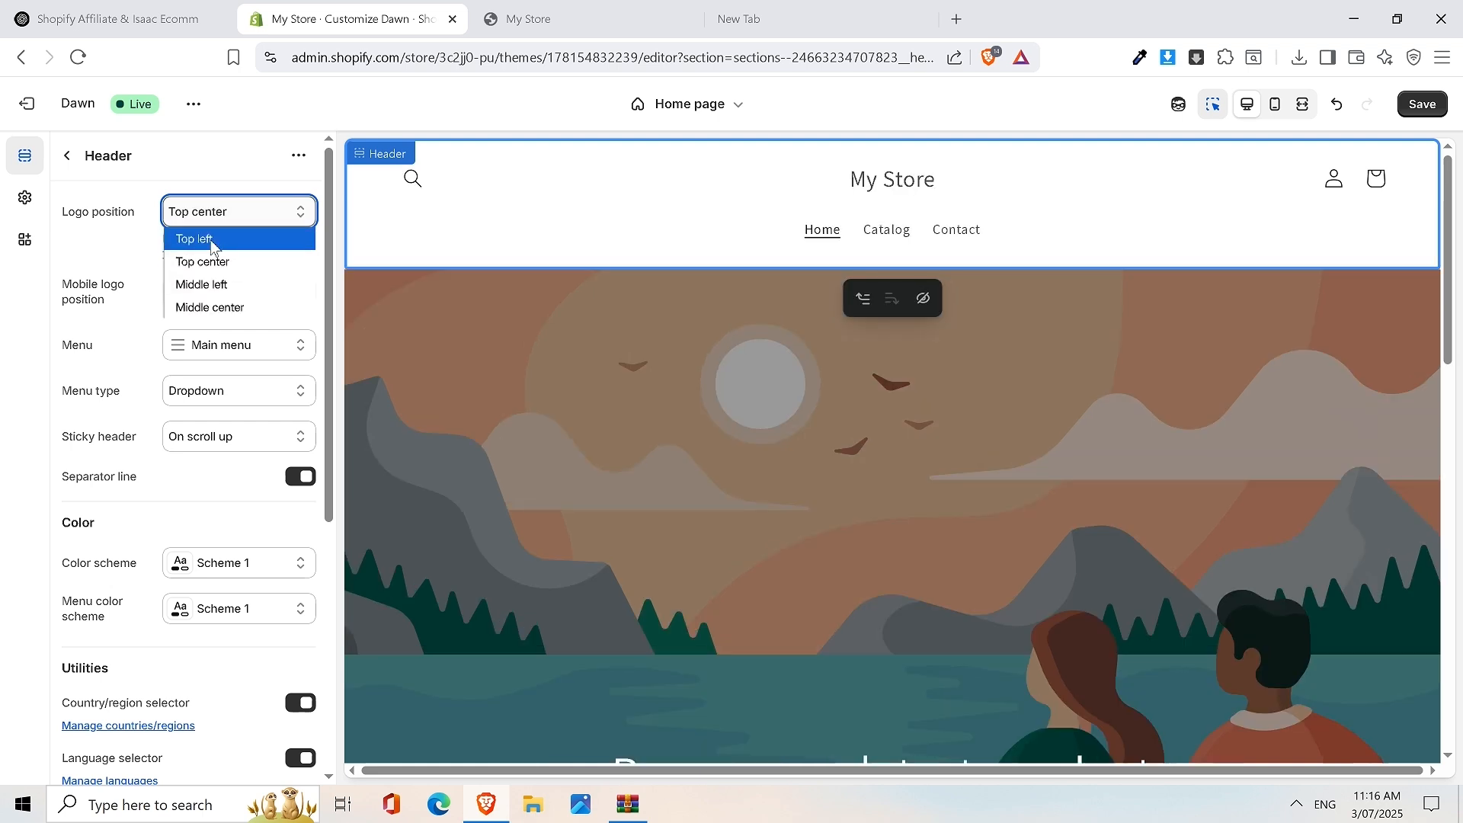
{"action": "left_click", "coordinate": [213, 240]}
{"action": "left_click", "coordinate": [232, 221]}
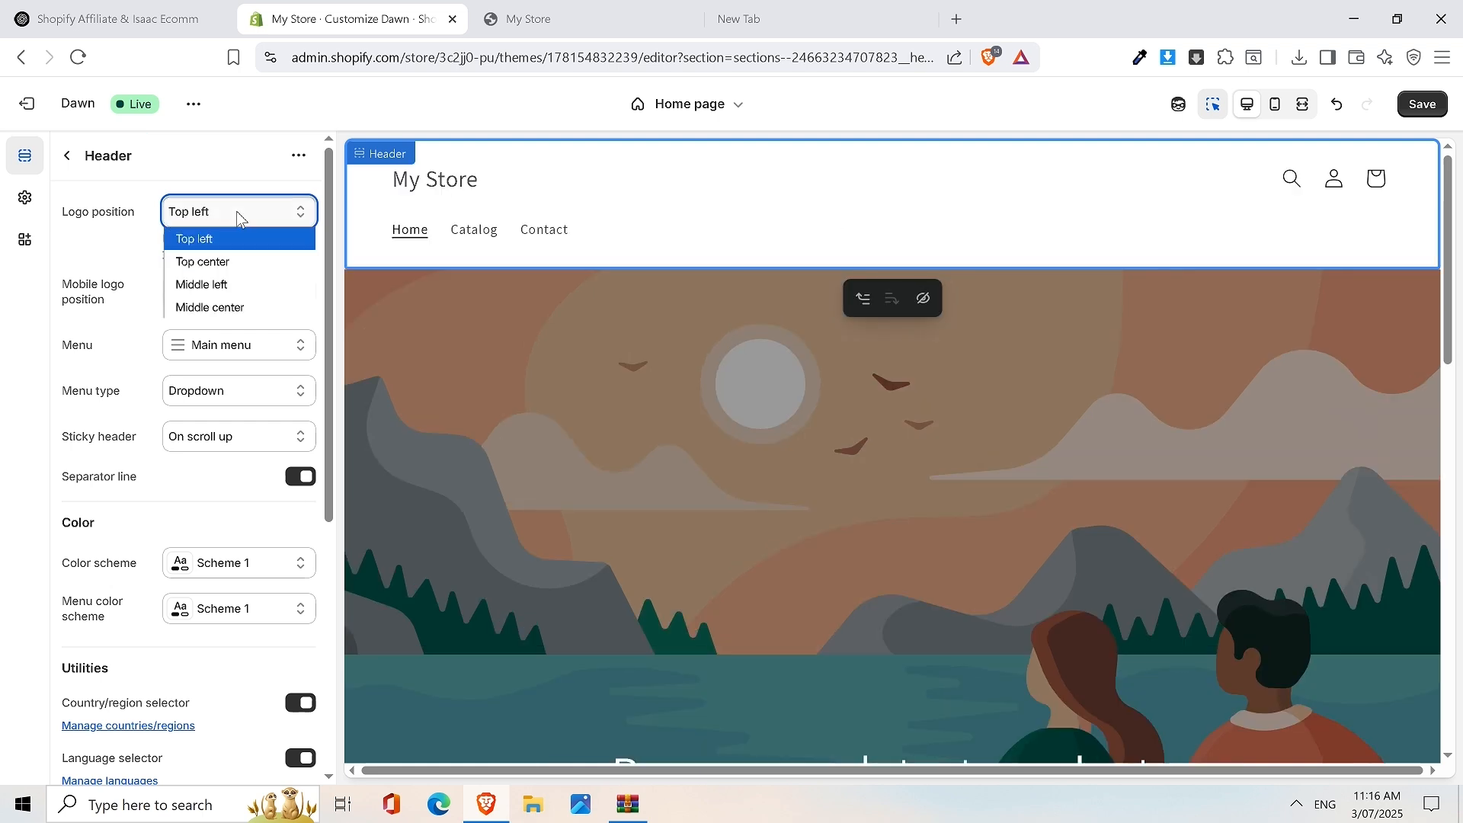
{"action": "left_click", "coordinate": [254, 308]}
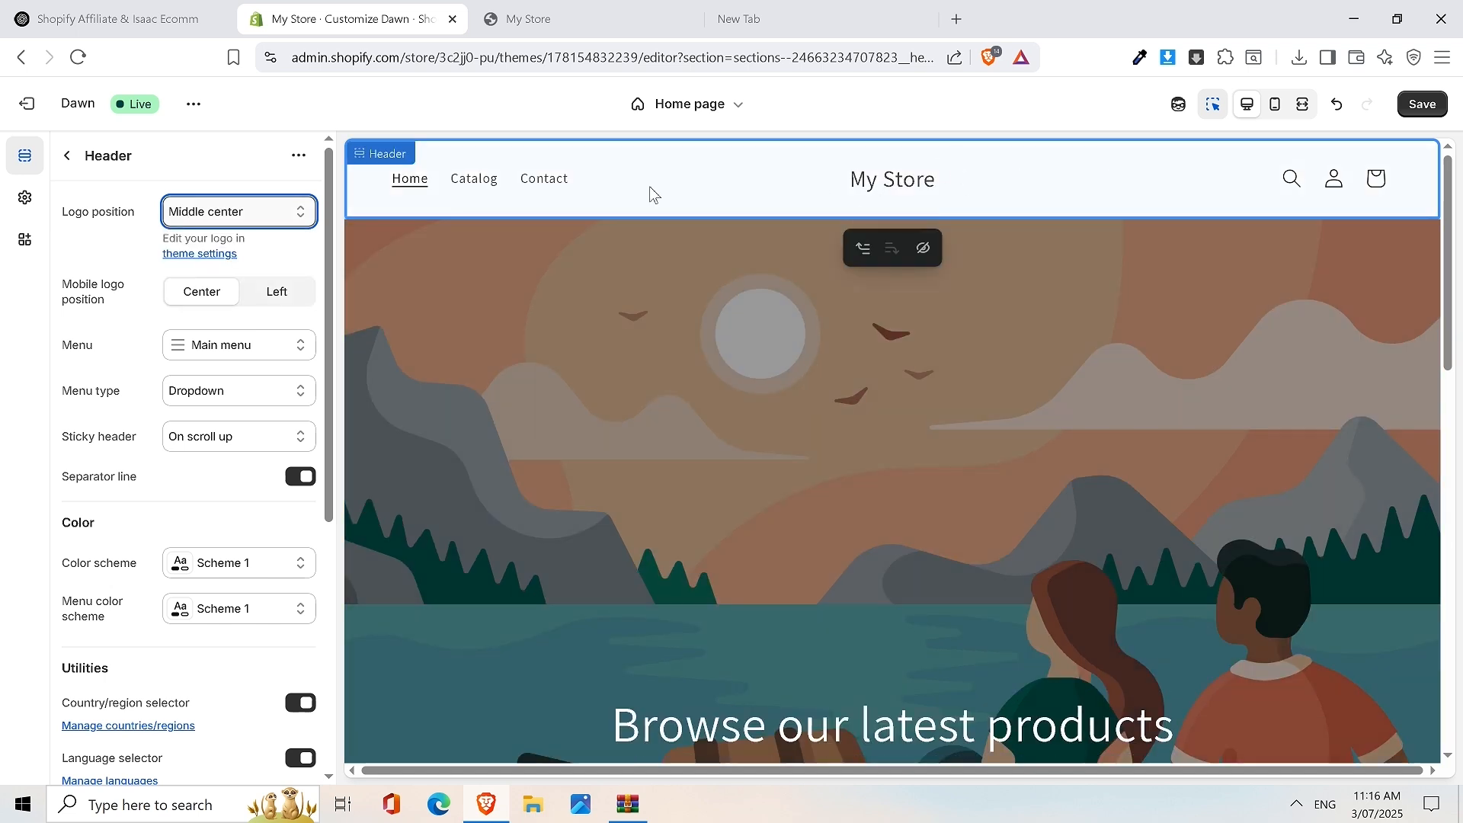
{"action": "left_click", "coordinate": [262, 218]}
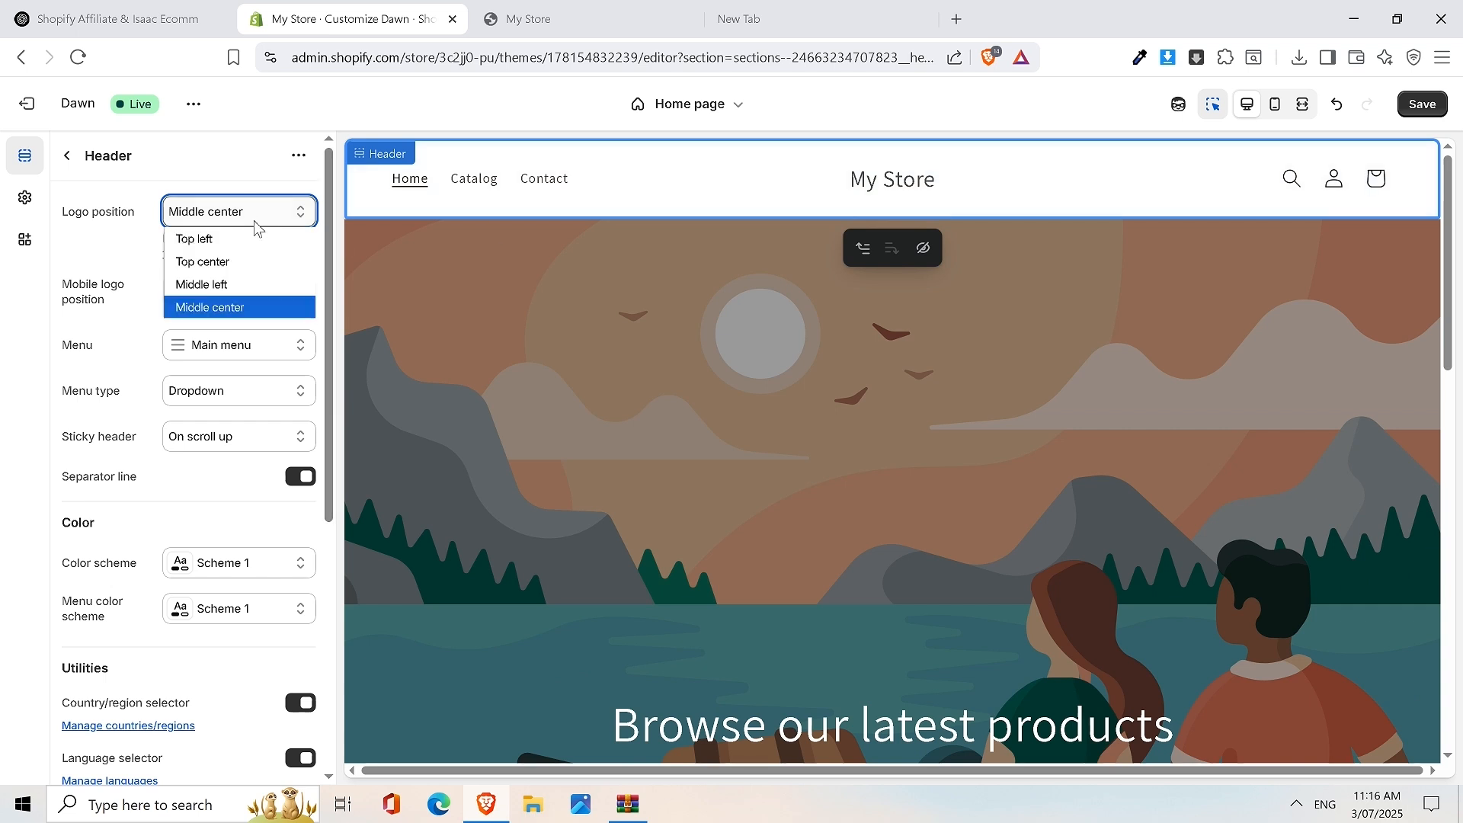
{"action": "left_click", "coordinate": [229, 290]}
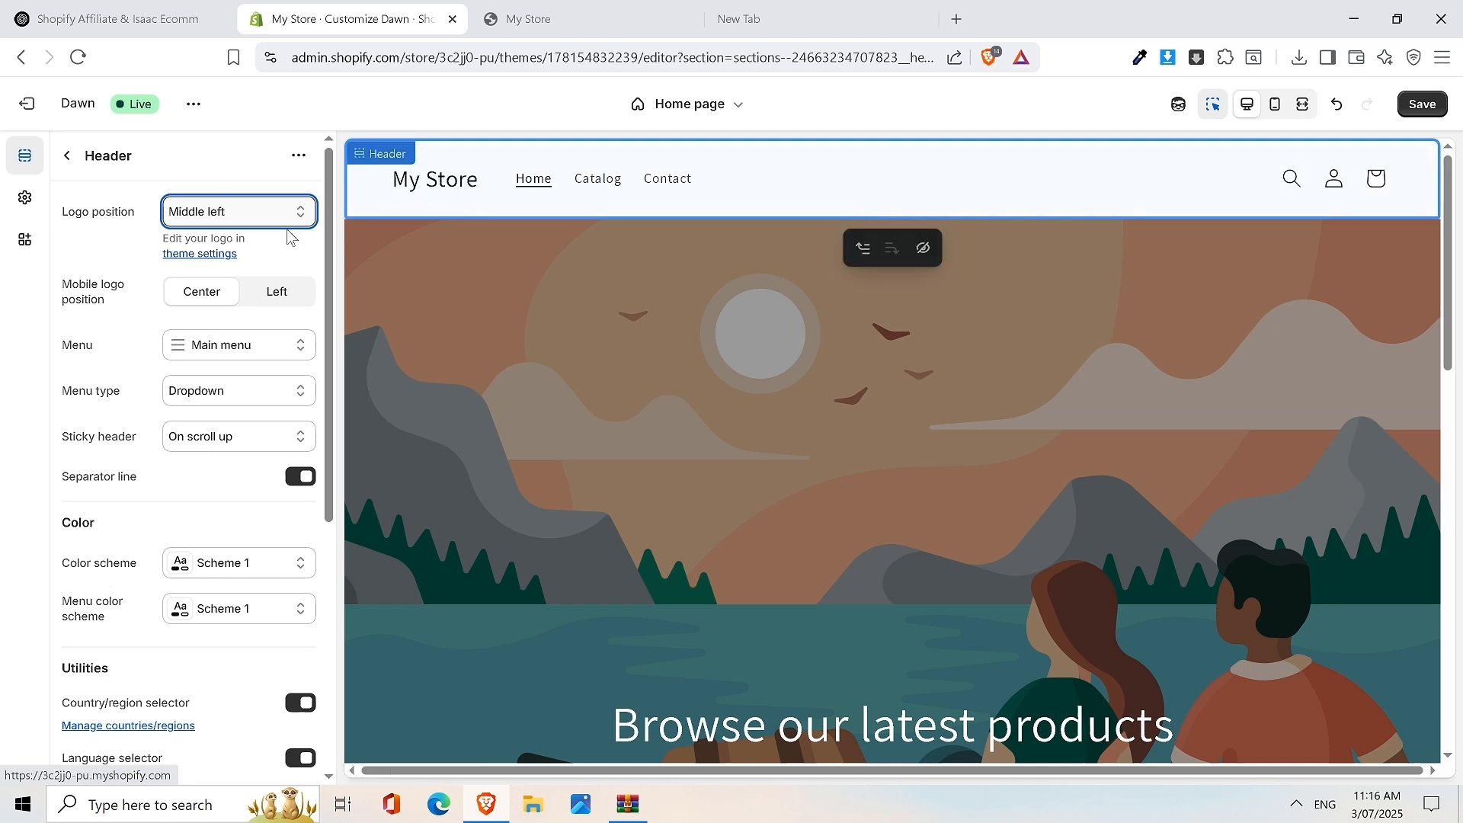
Show the logo options in the theme settings, and load Canva in the empty browser tab
{"action": "left_click", "coordinate": [214, 255]}
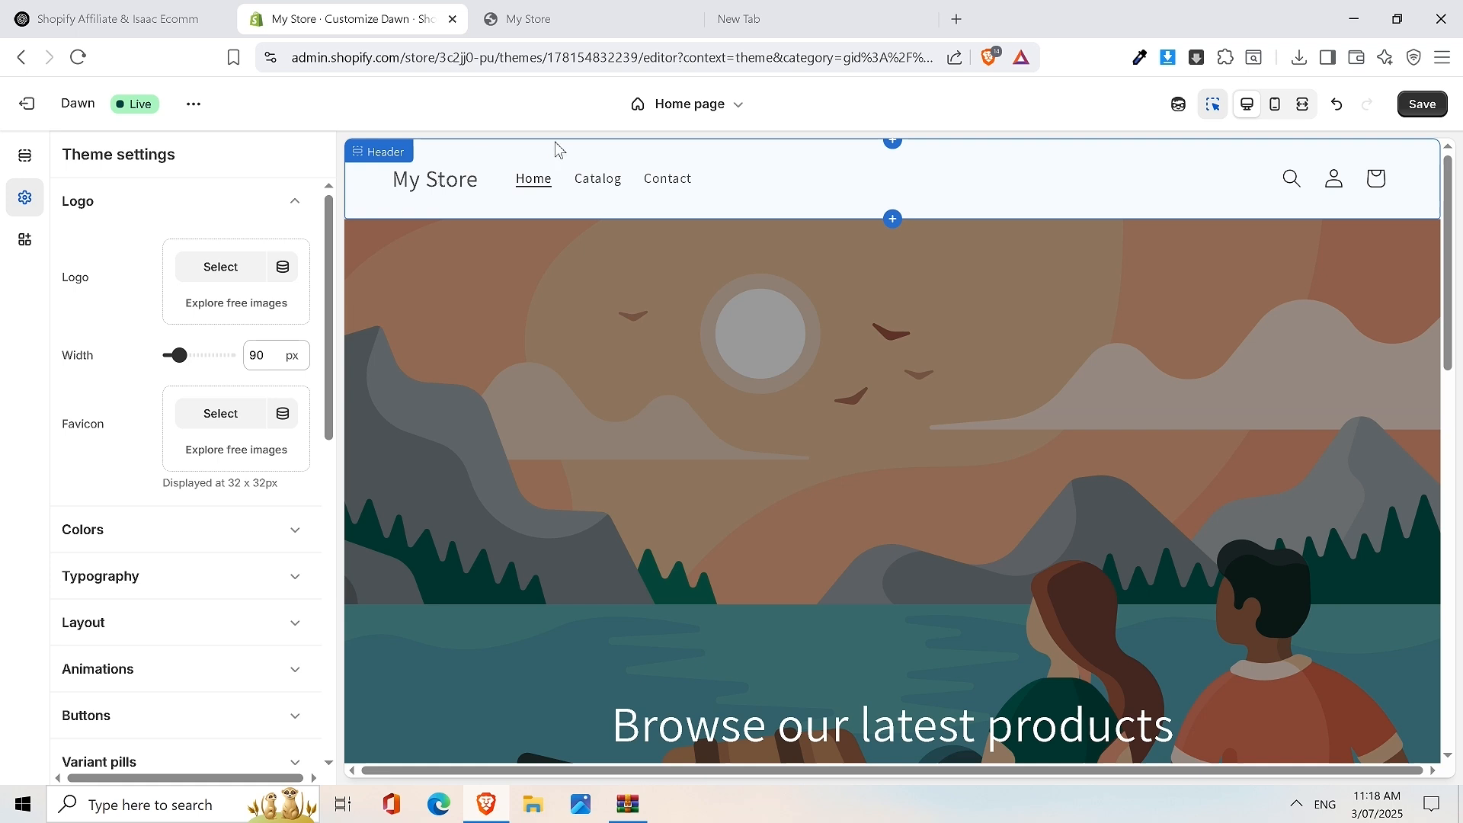
{"action": "left_click", "coordinate": [807, 27]}
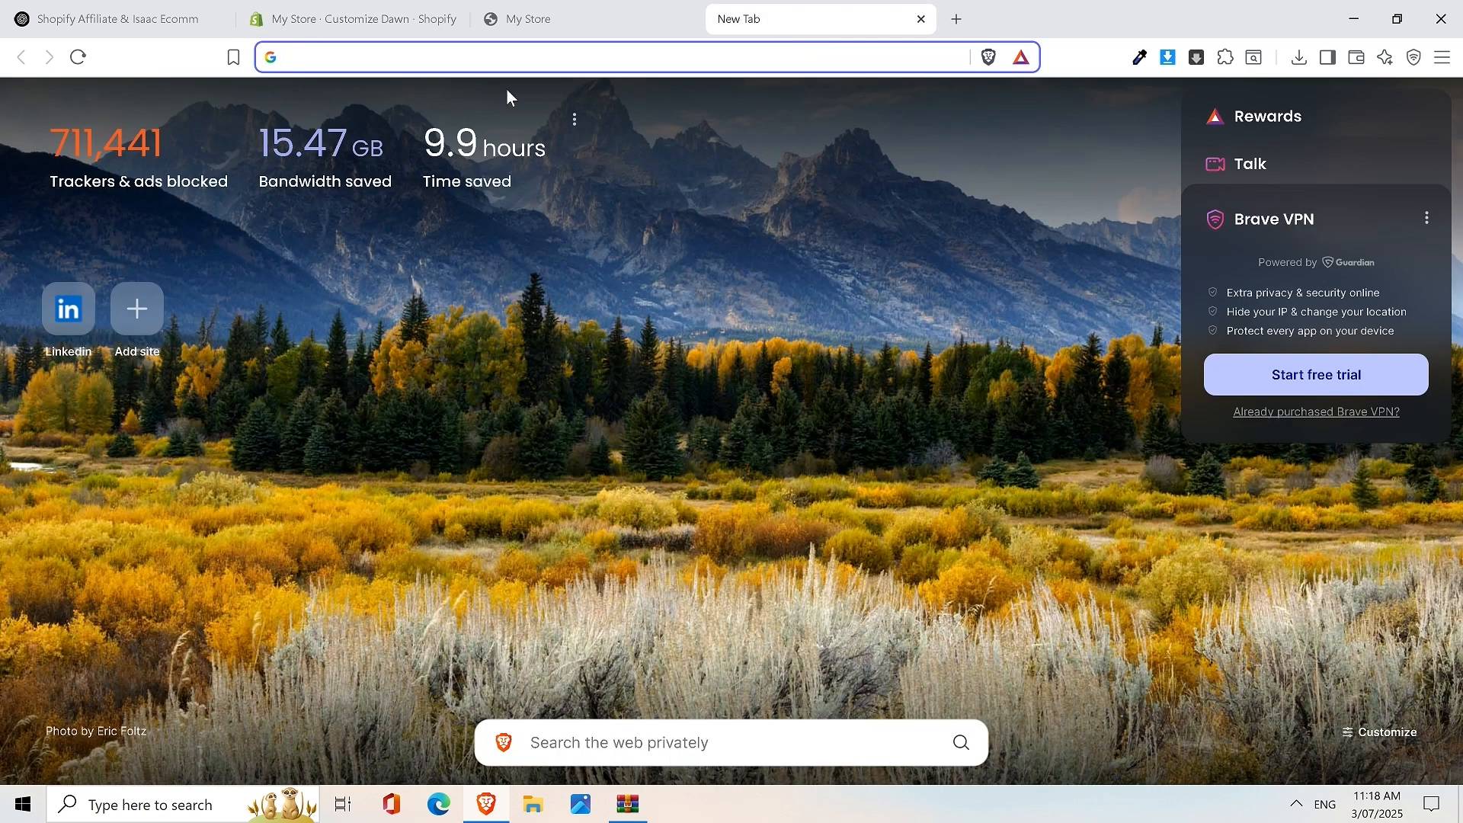
{"action": "type", "text": "CAN"}
{"action": "key", "text": "Return"}
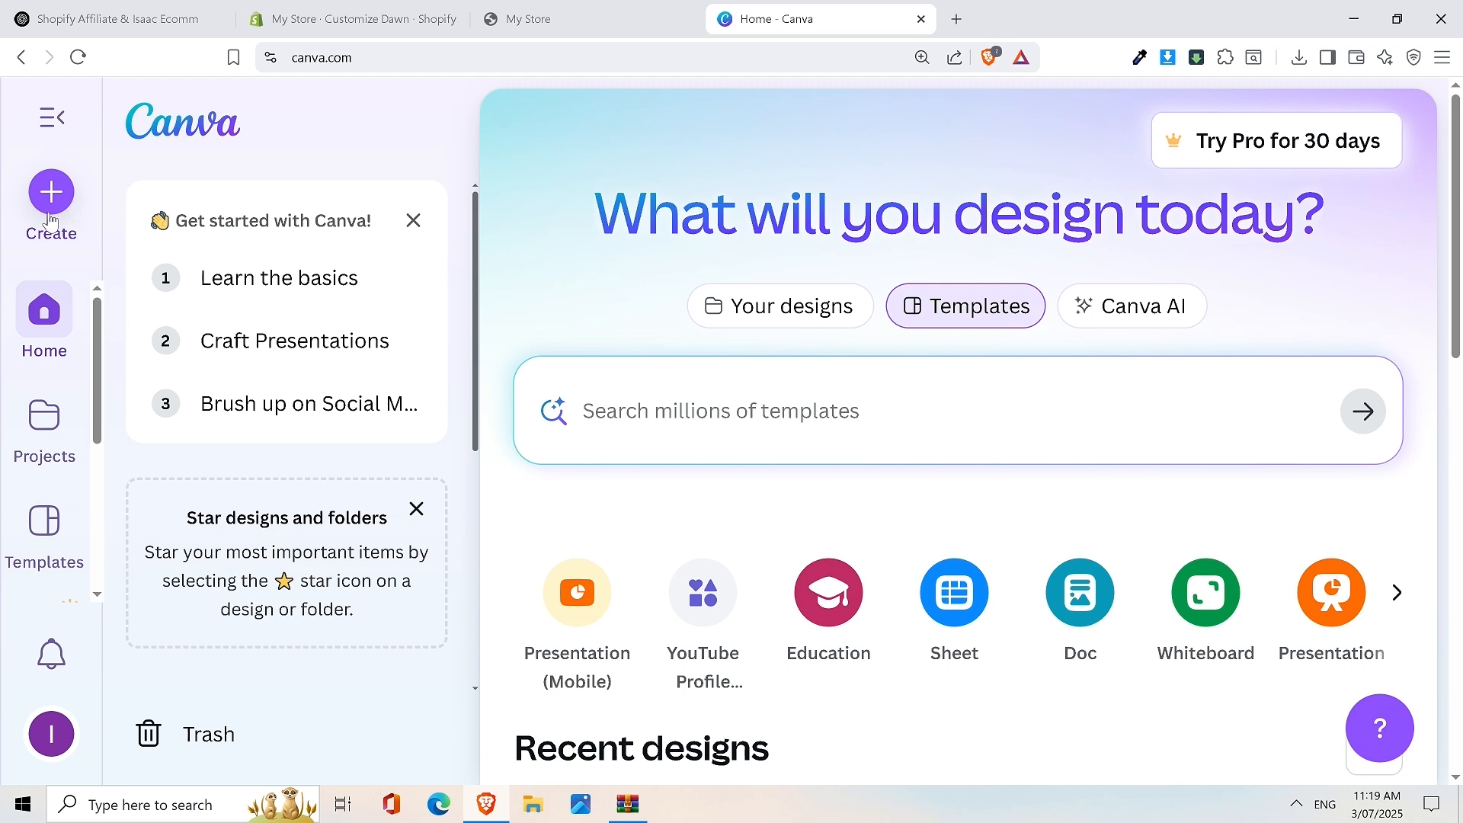
Create a new custom-size Canva design 400 px wide and 100 px high
{"action": "left_click", "coordinate": [49, 204]}
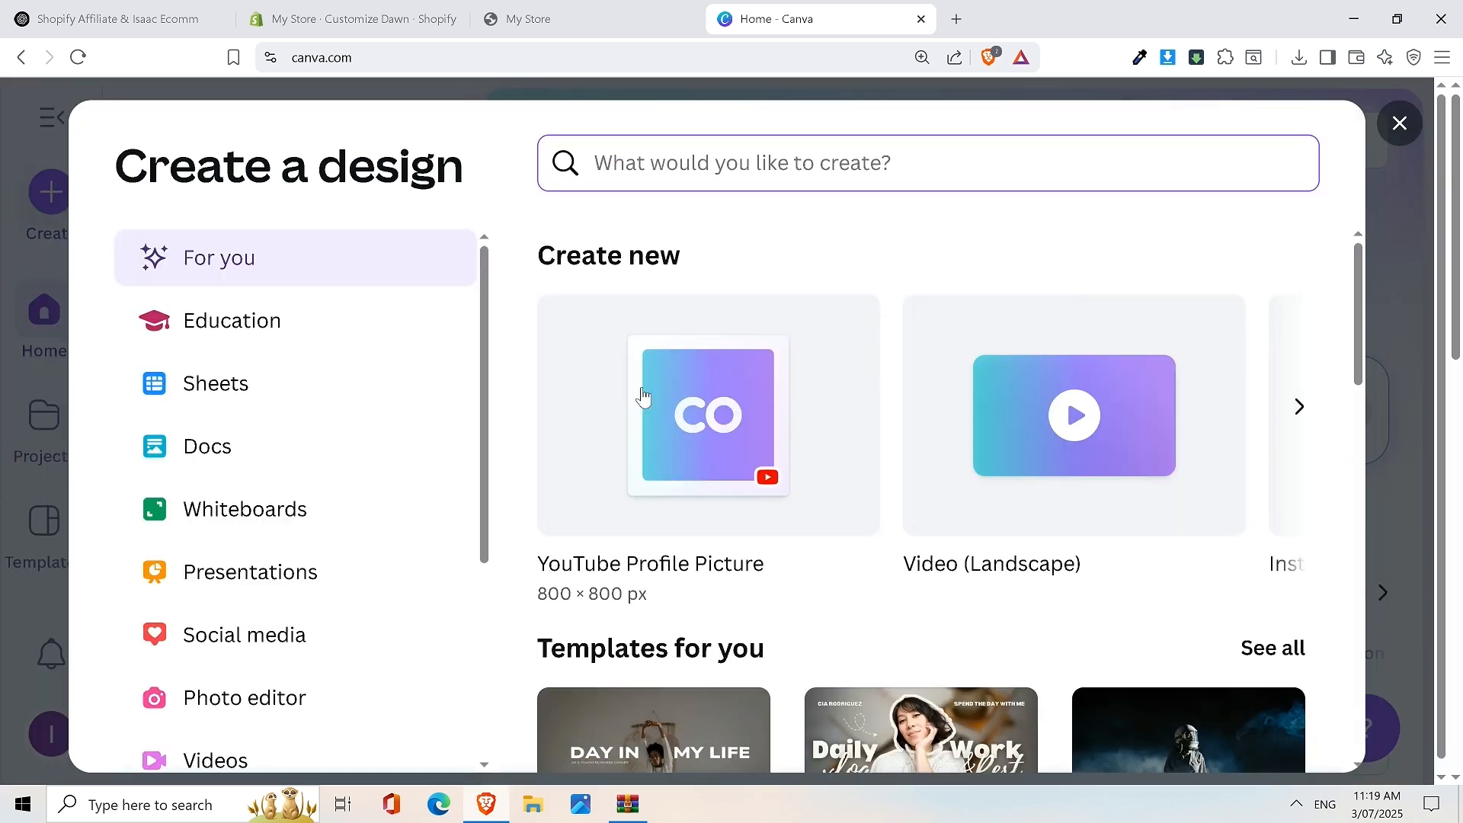
{"action": "scroll", "coordinate": [320, 648], "scroll_direction": "down", "scroll_amount": 3}
{"action": "left_click", "coordinate": [300, 678]}
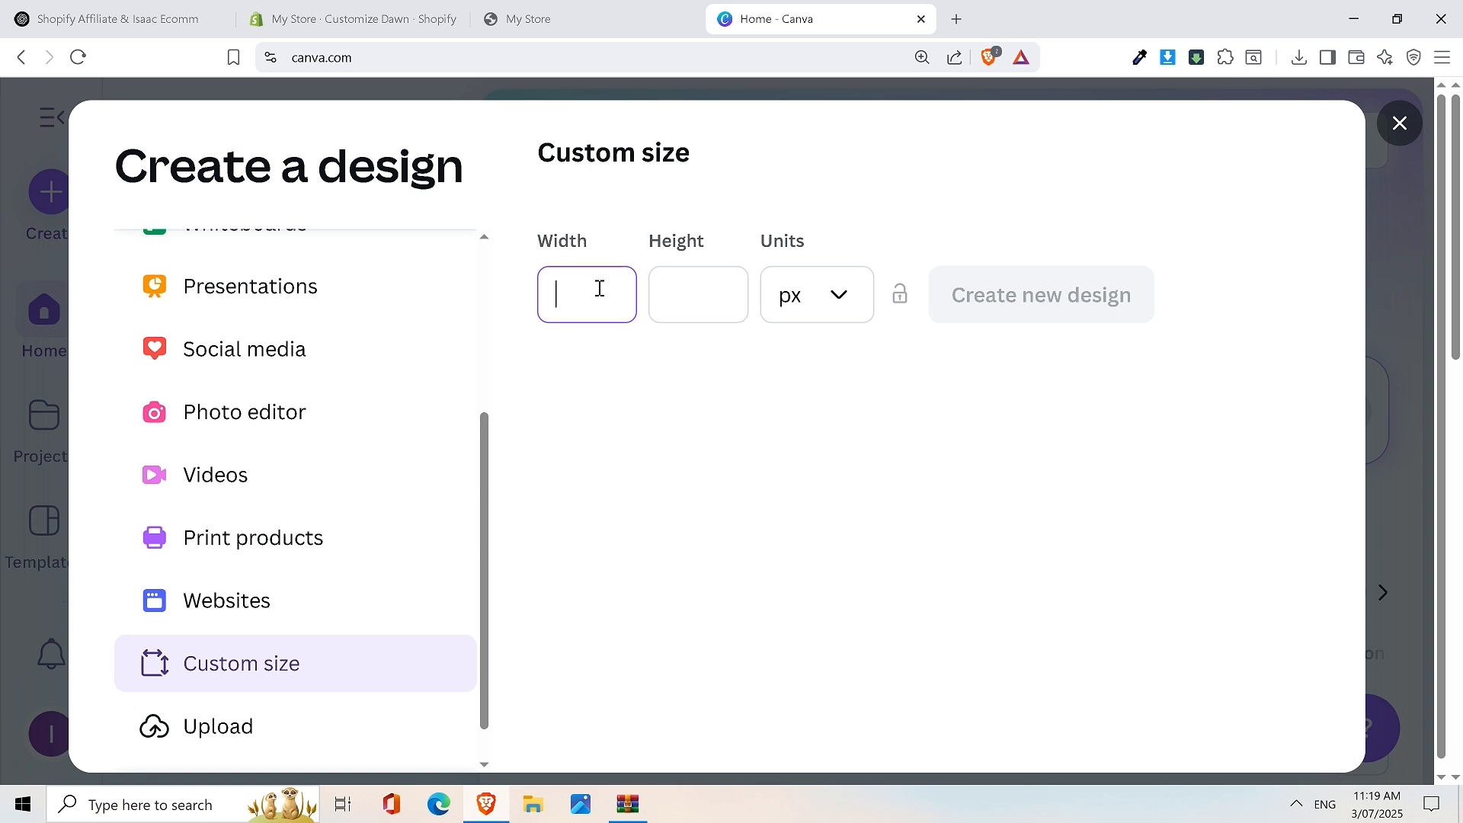
{"action": "type", "text": "400"}
{"action": "key", "text": "Tab"}
{"action": "type", "text": "100"}
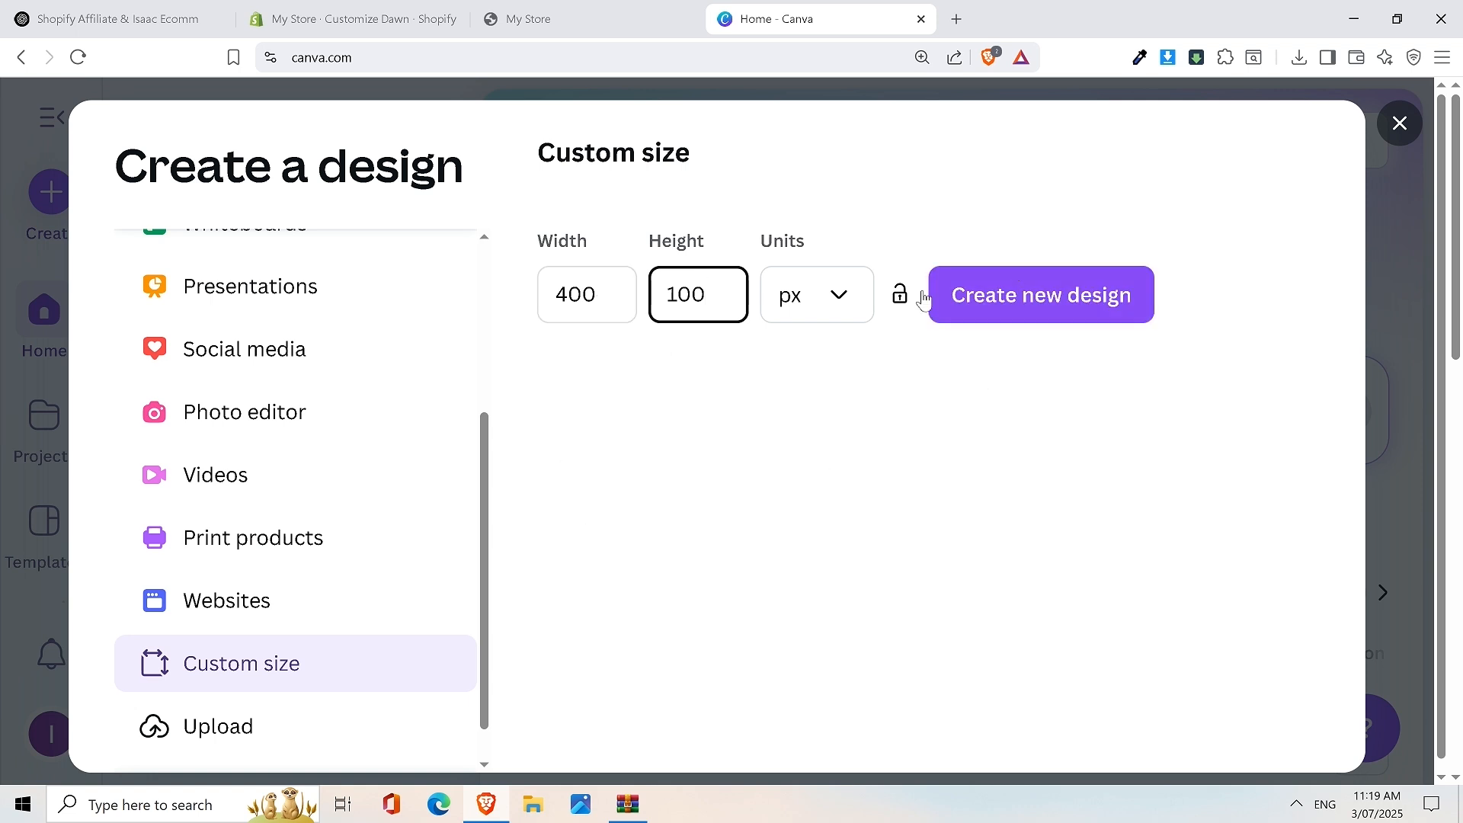
{"action": "left_click", "coordinate": [1039, 328]}
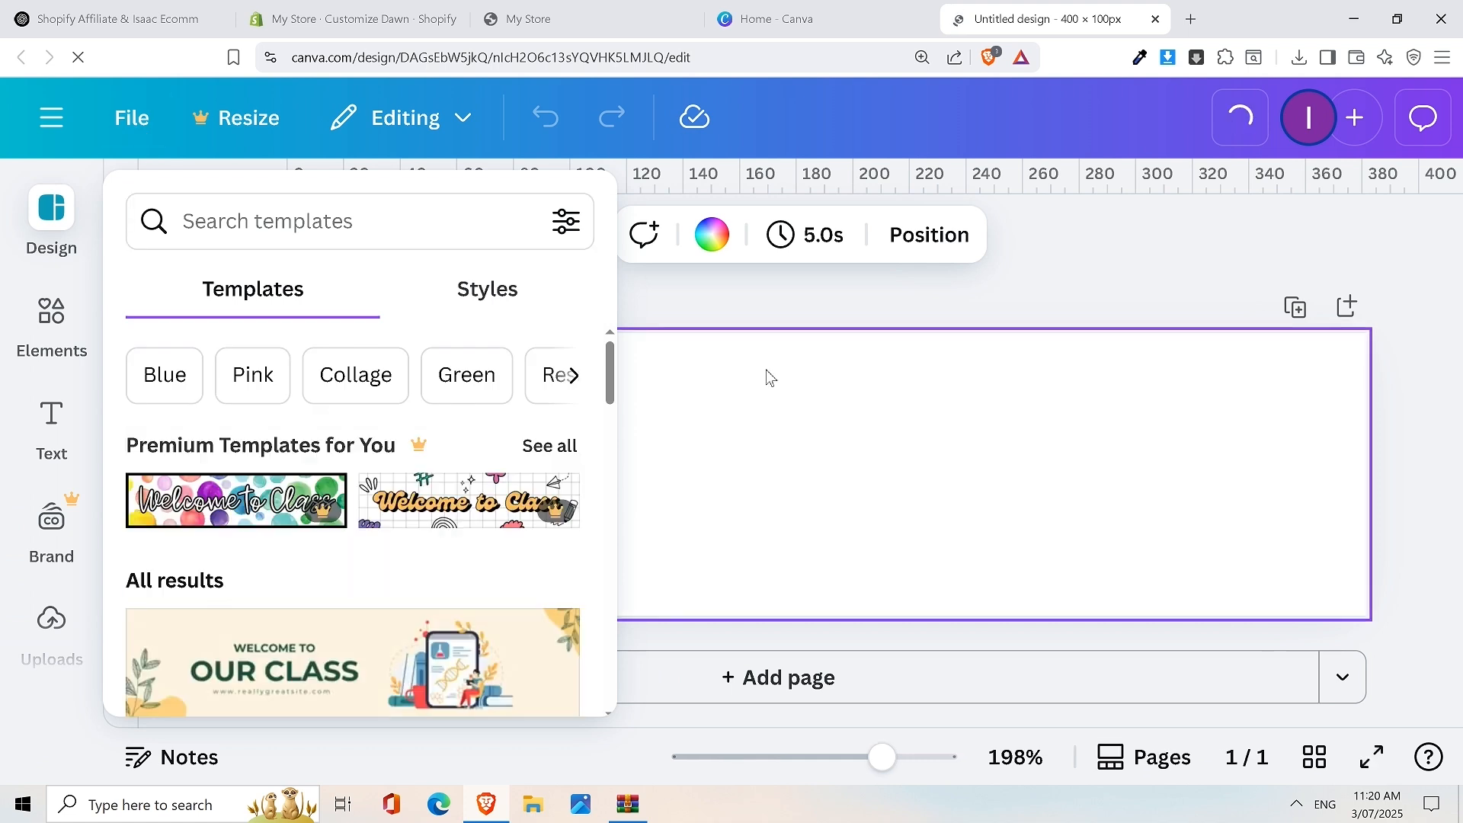
Add a default heading text box to the blank design
{"action": "left_click", "coordinate": [747, 401]}
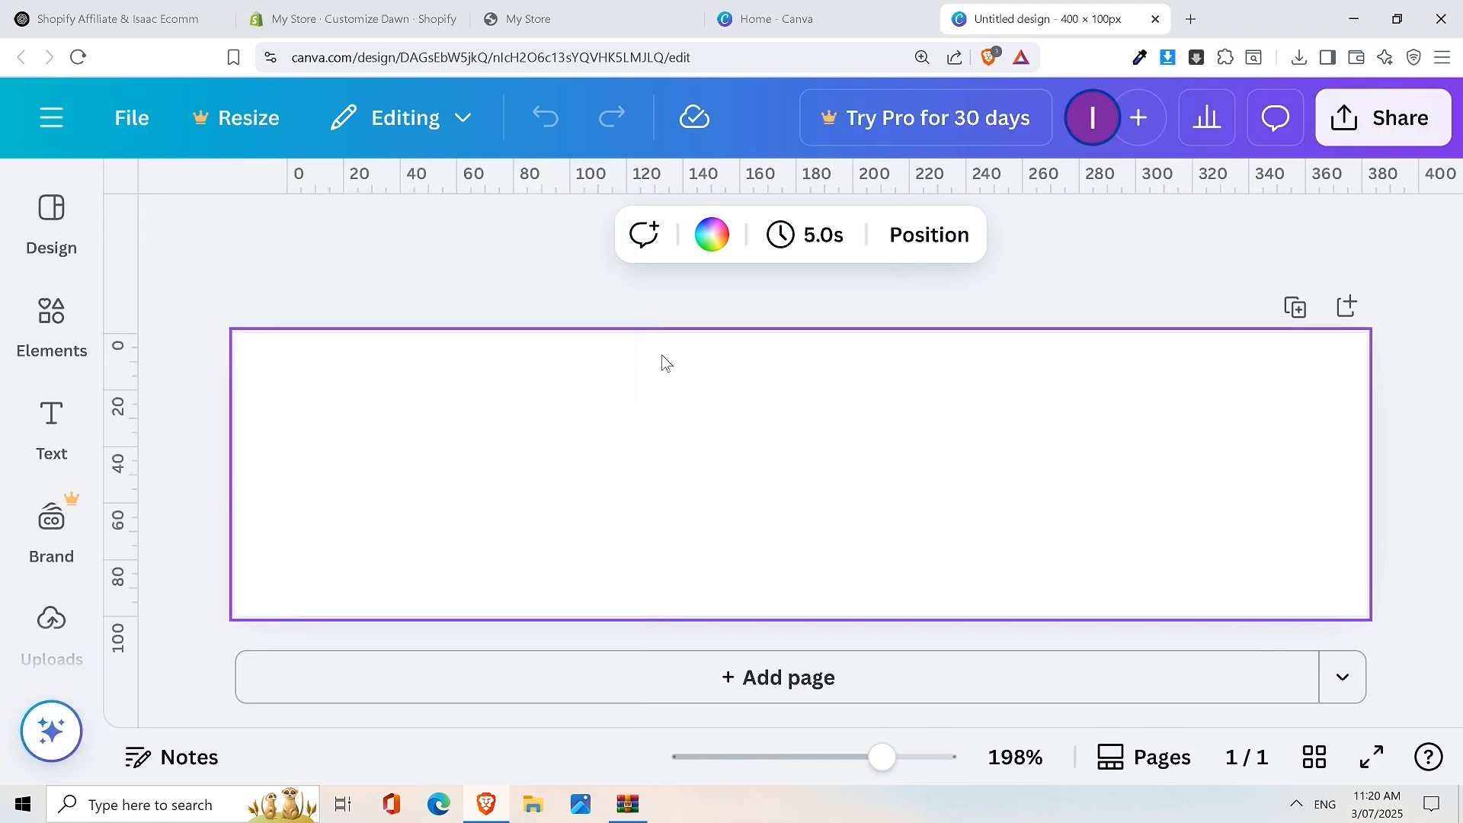
{"action": "left_click", "coordinate": [52, 428]}
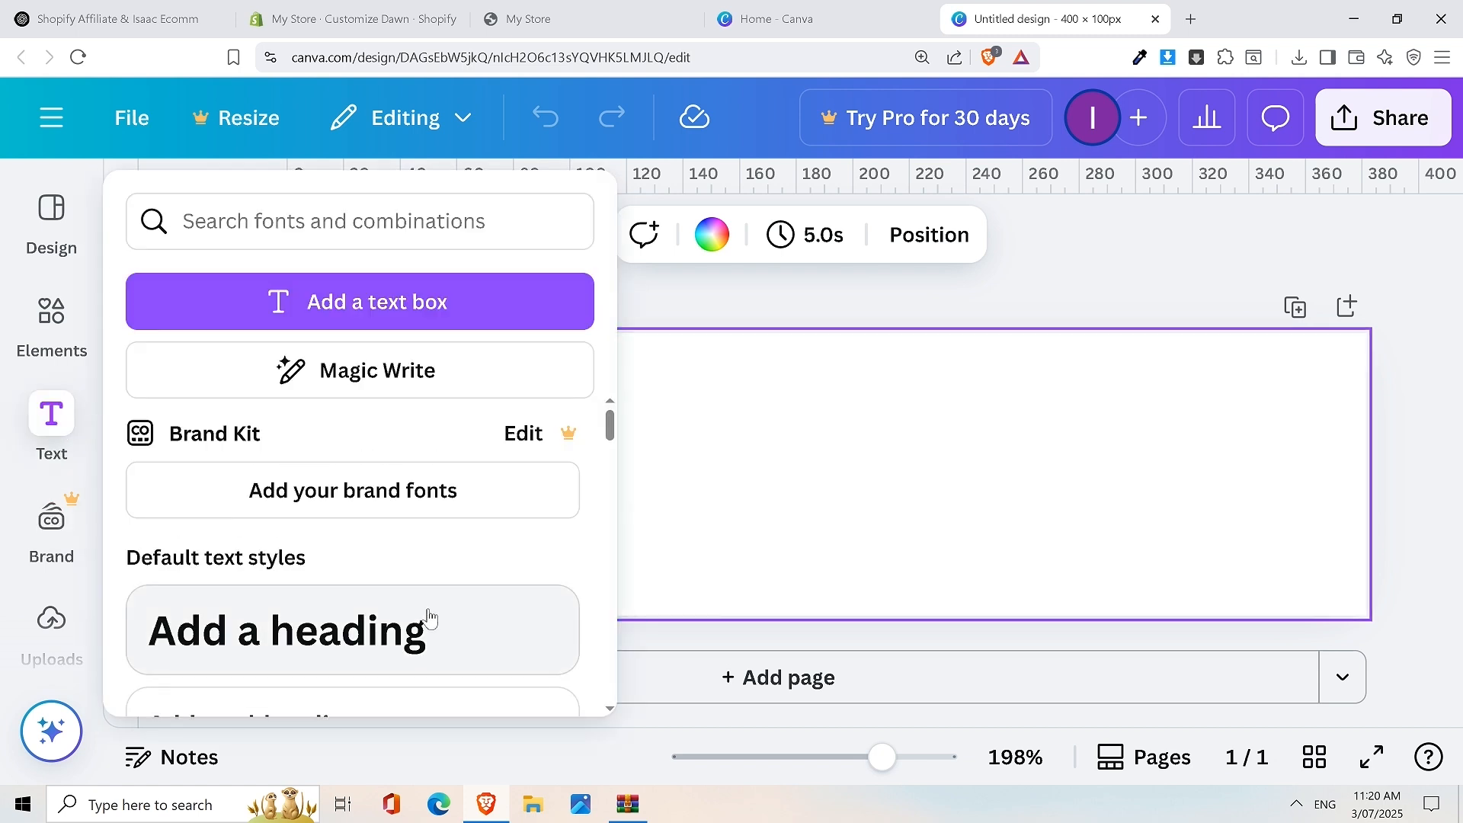
{"action": "left_click", "coordinate": [981, 451]}
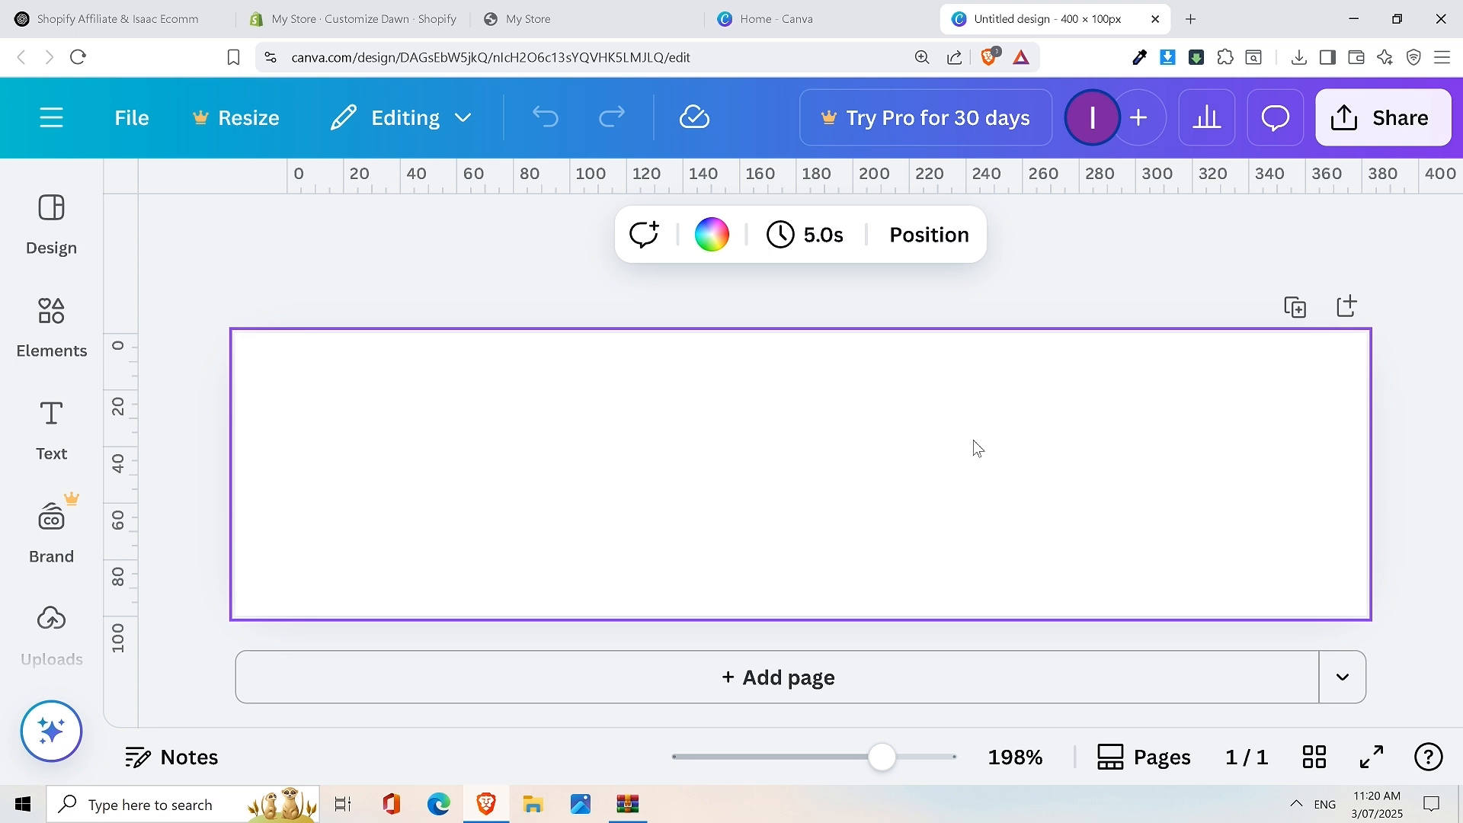
{"action": "left_click", "coordinate": [45, 427]}
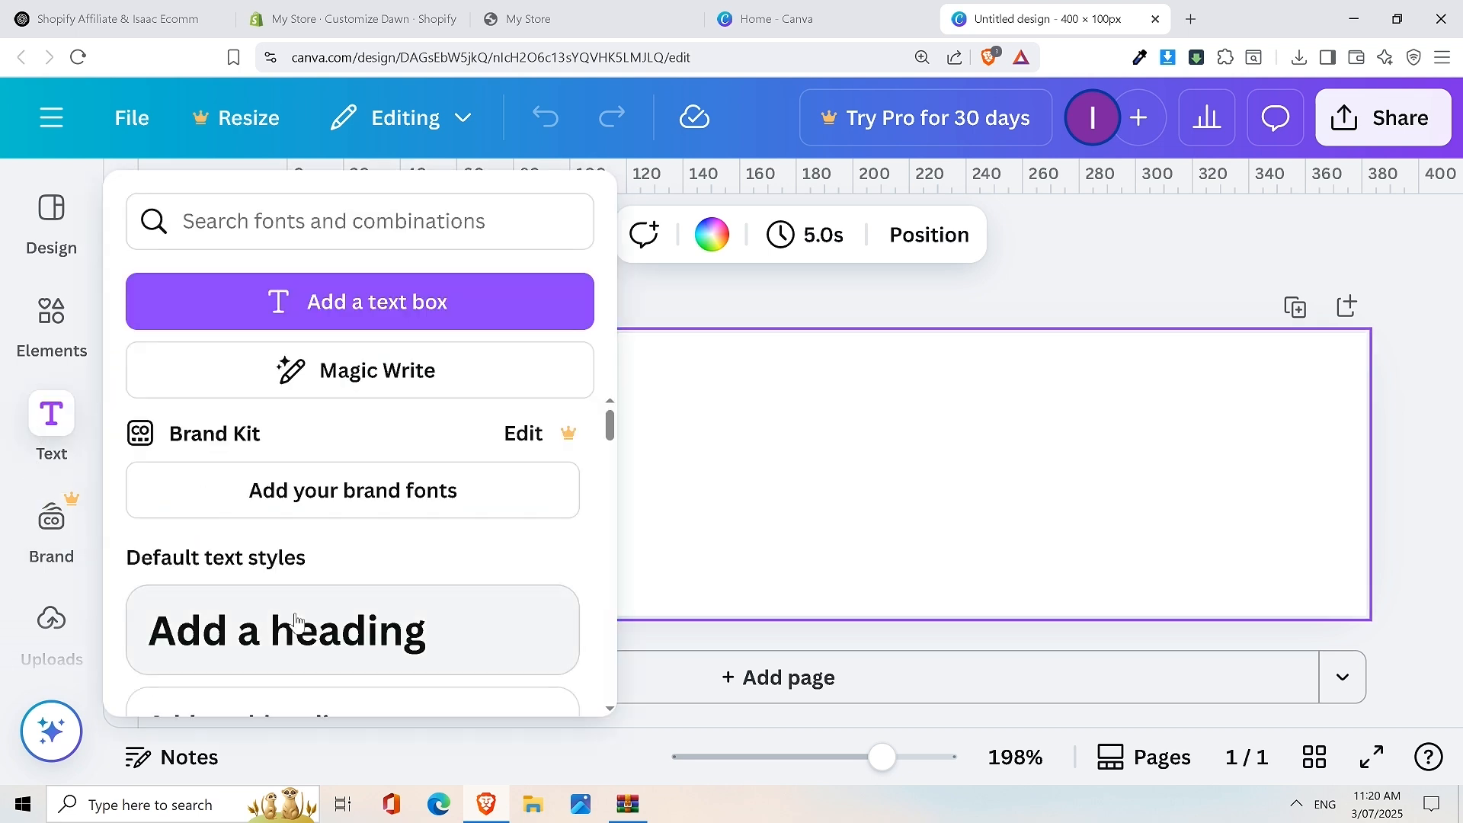
{"action": "left_click", "coordinate": [296, 621]}
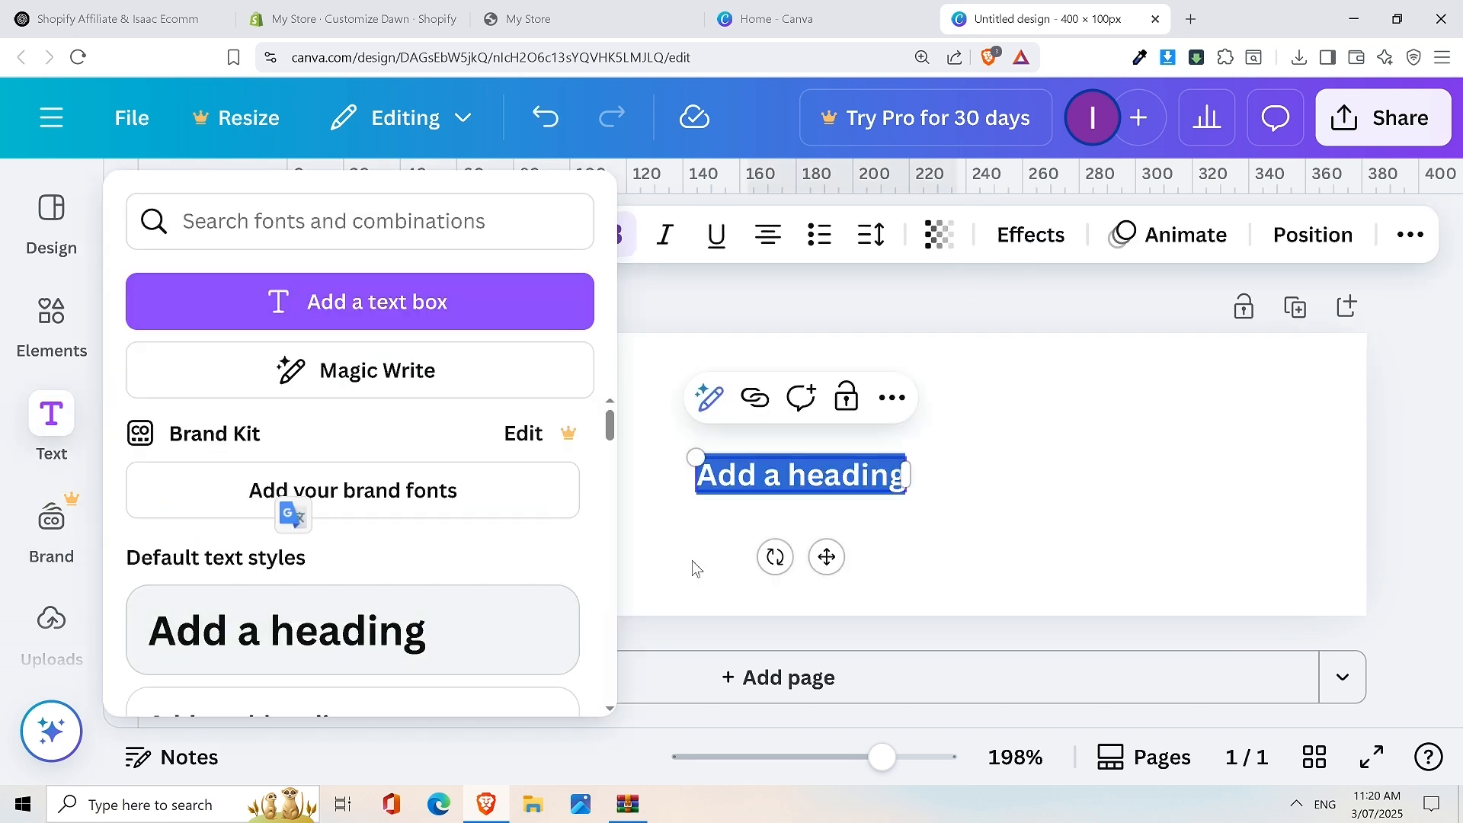
Enlarge the heading to a font size of about 37.7 so it spans most of the canvas width
{"action": "left_click_drag", "start_coordinate": [701, 458], "coordinate": [395, 402]}
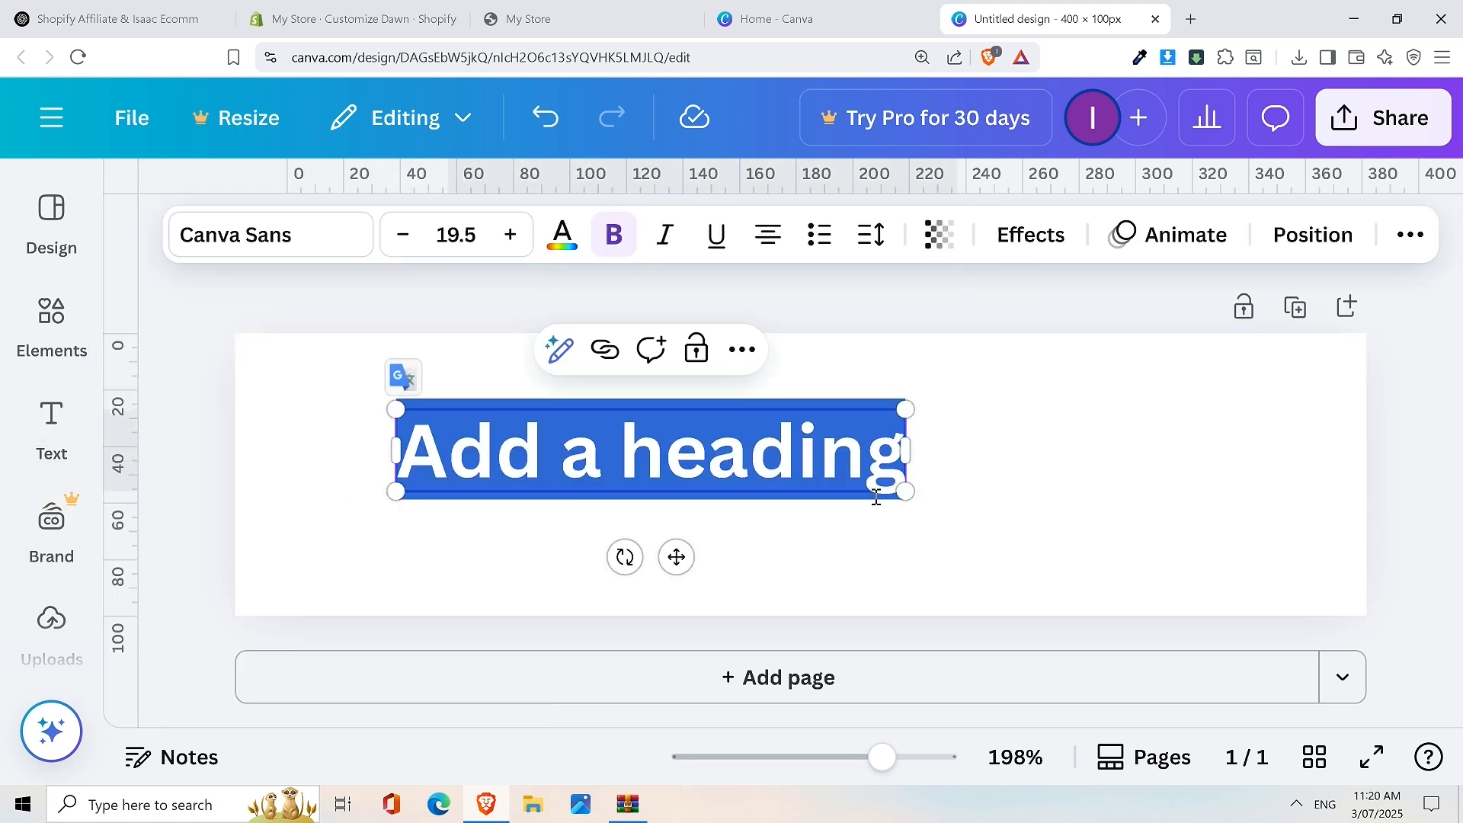
{"action": "left_click_drag", "start_coordinate": [909, 499], "coordinate": [1289, 555]}
{"action": "left_click_drag", "start_coordinate": [397, 407], "coordinate": [303, 394]}
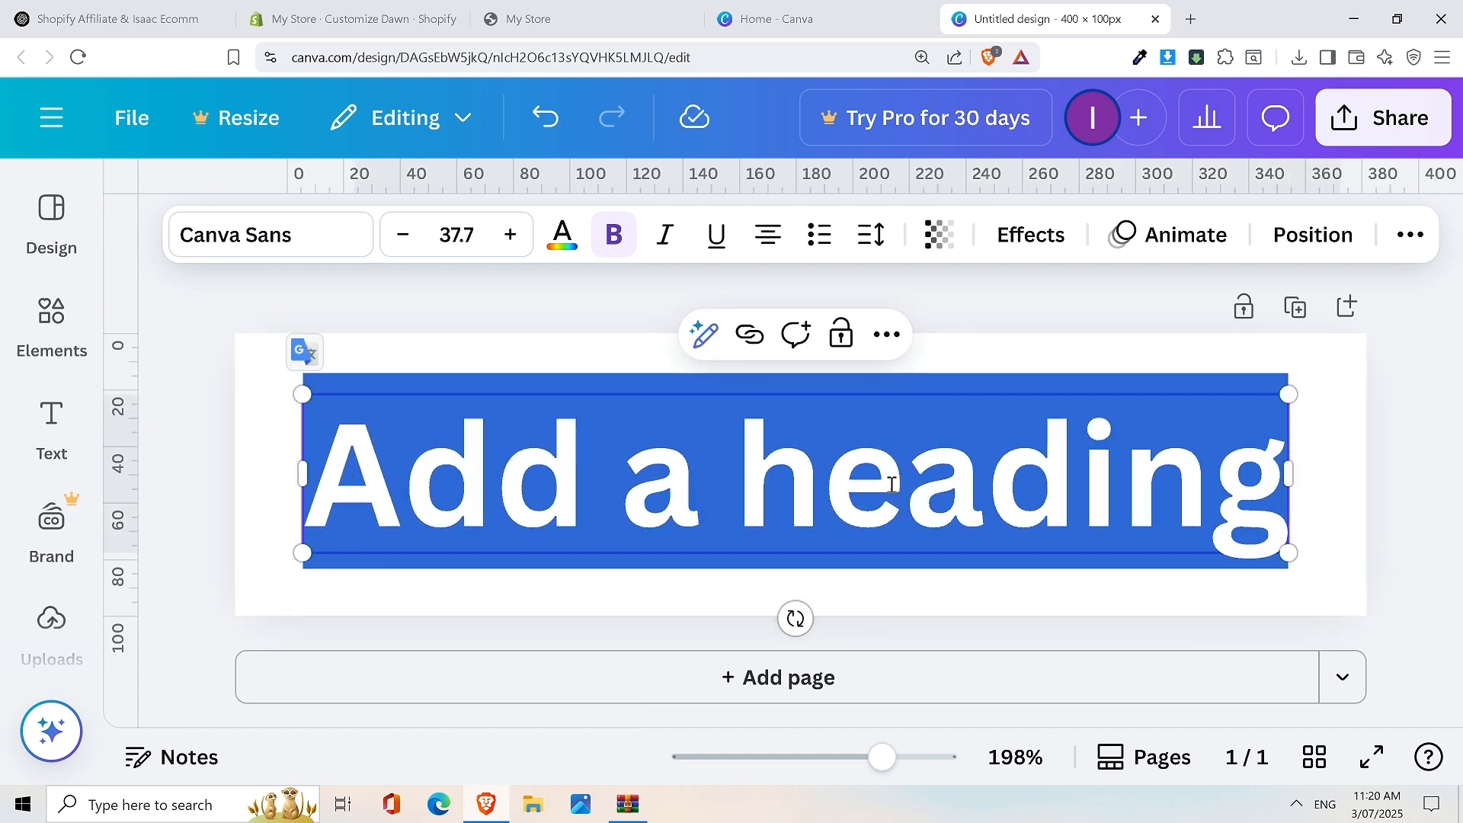
Replace the heading text with "optimal supplements" and shrink it to a font size of about 24.8 so it fits on one line
{"action": "type", "text": "OP"}
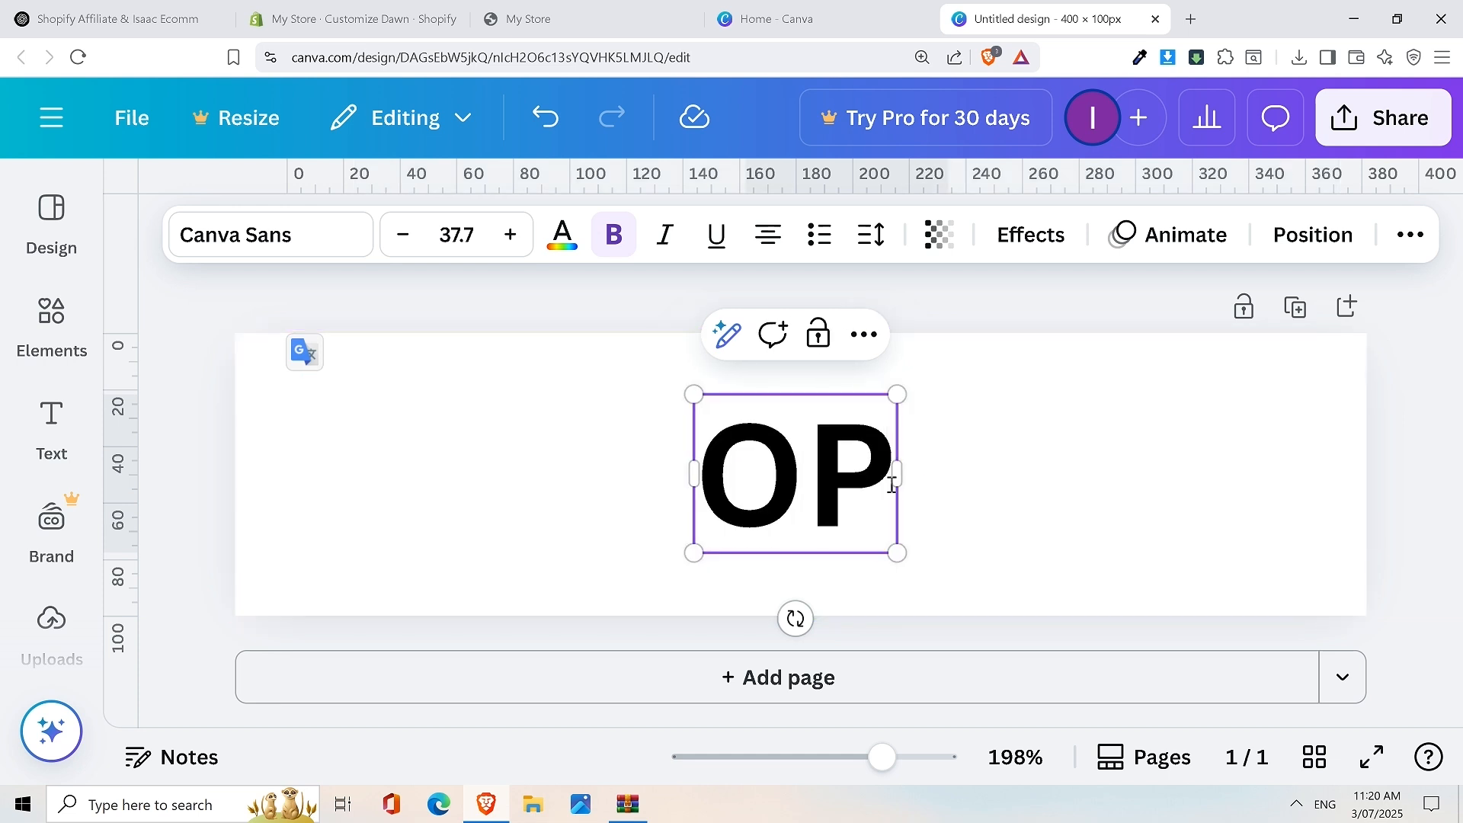
{"action": "key", "text": "BackSpace"}
{"action": "key", "text": "BackSpace"}
{"action": "type", "text": "u"}
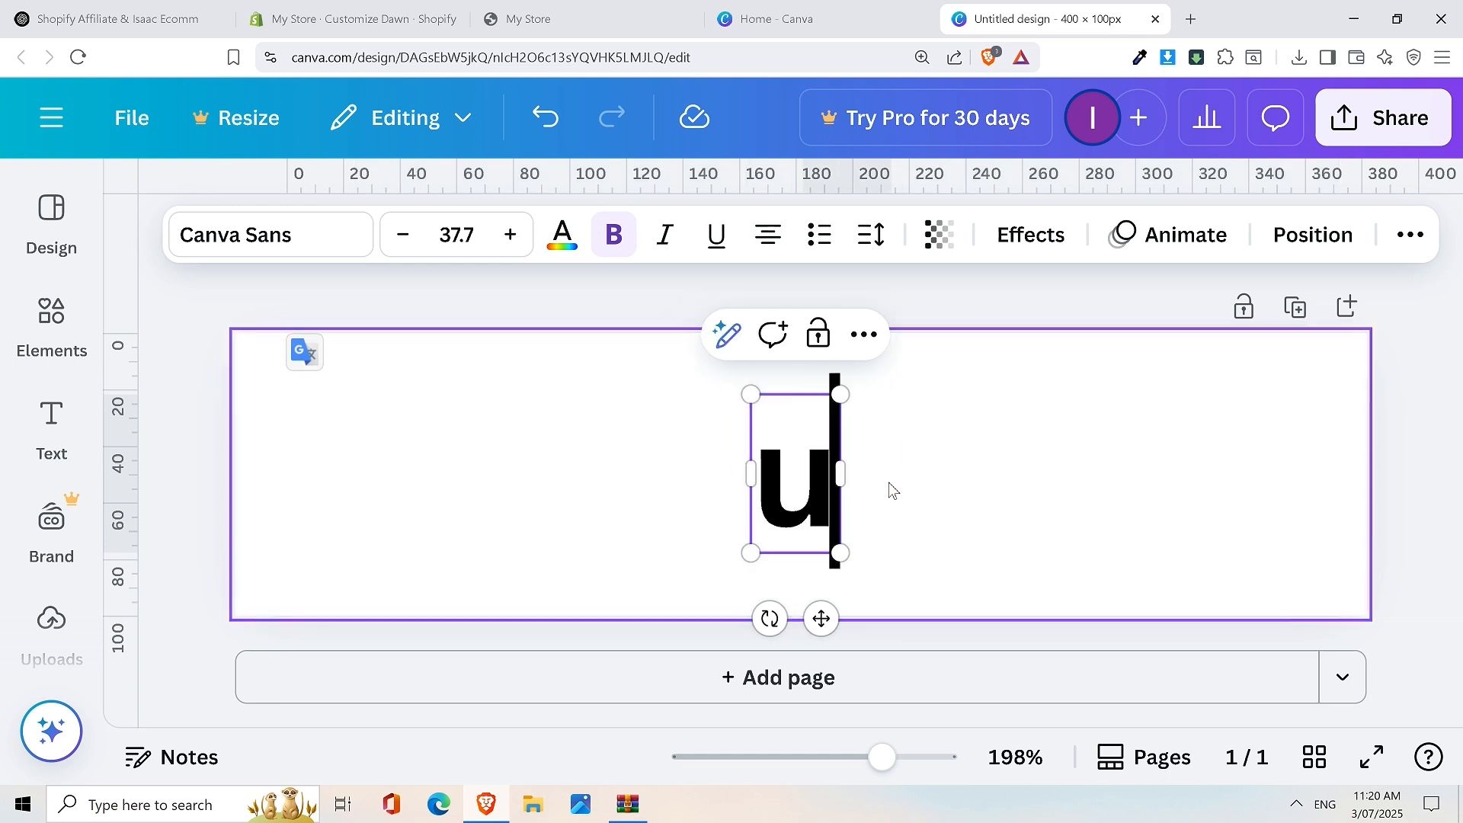
{"action": "key", "text": "BackSpace"}
{"action": "type", "text": "optima"}
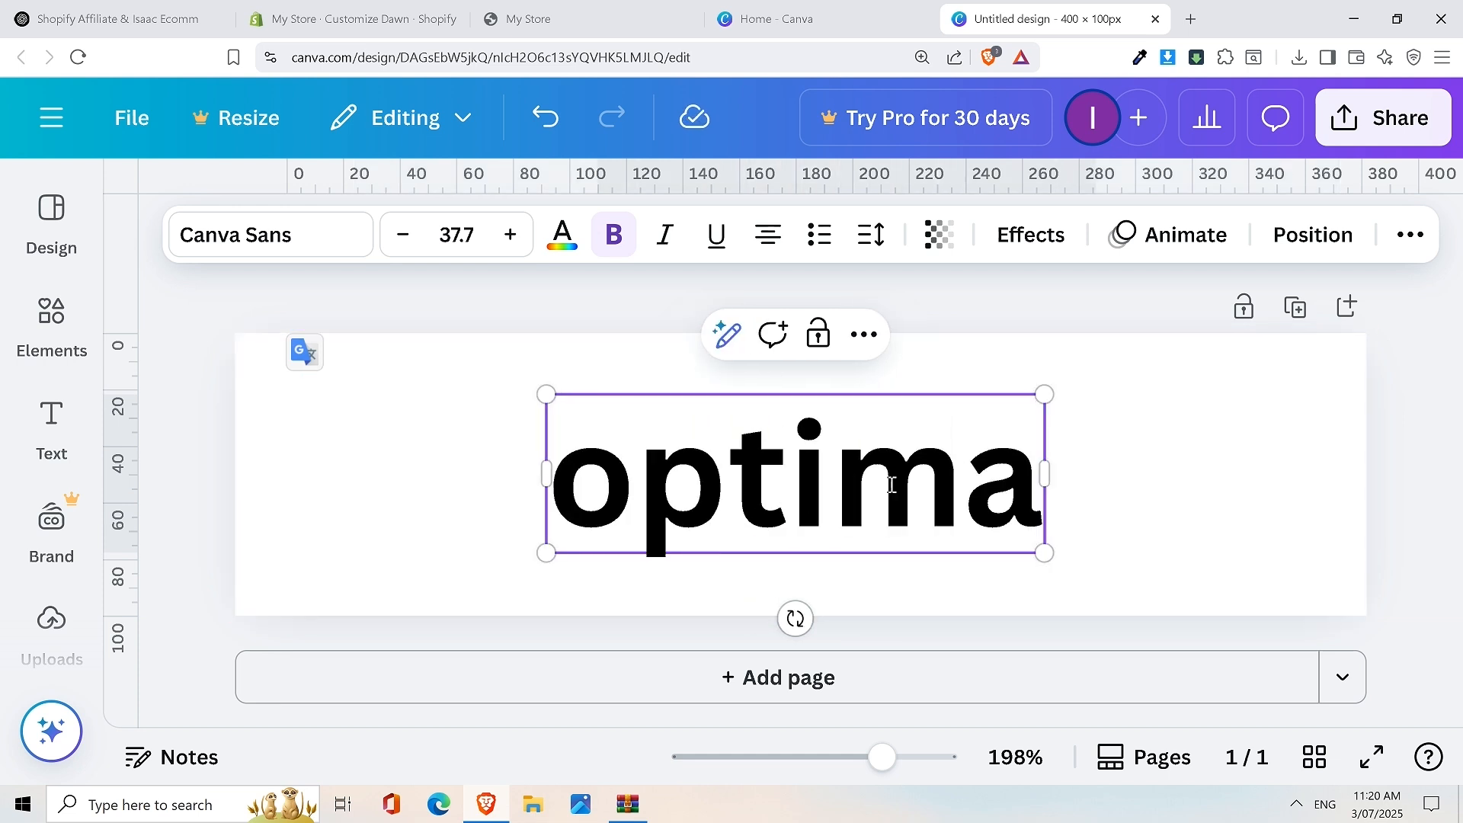
{"action": "type", "text": "l supplements"}
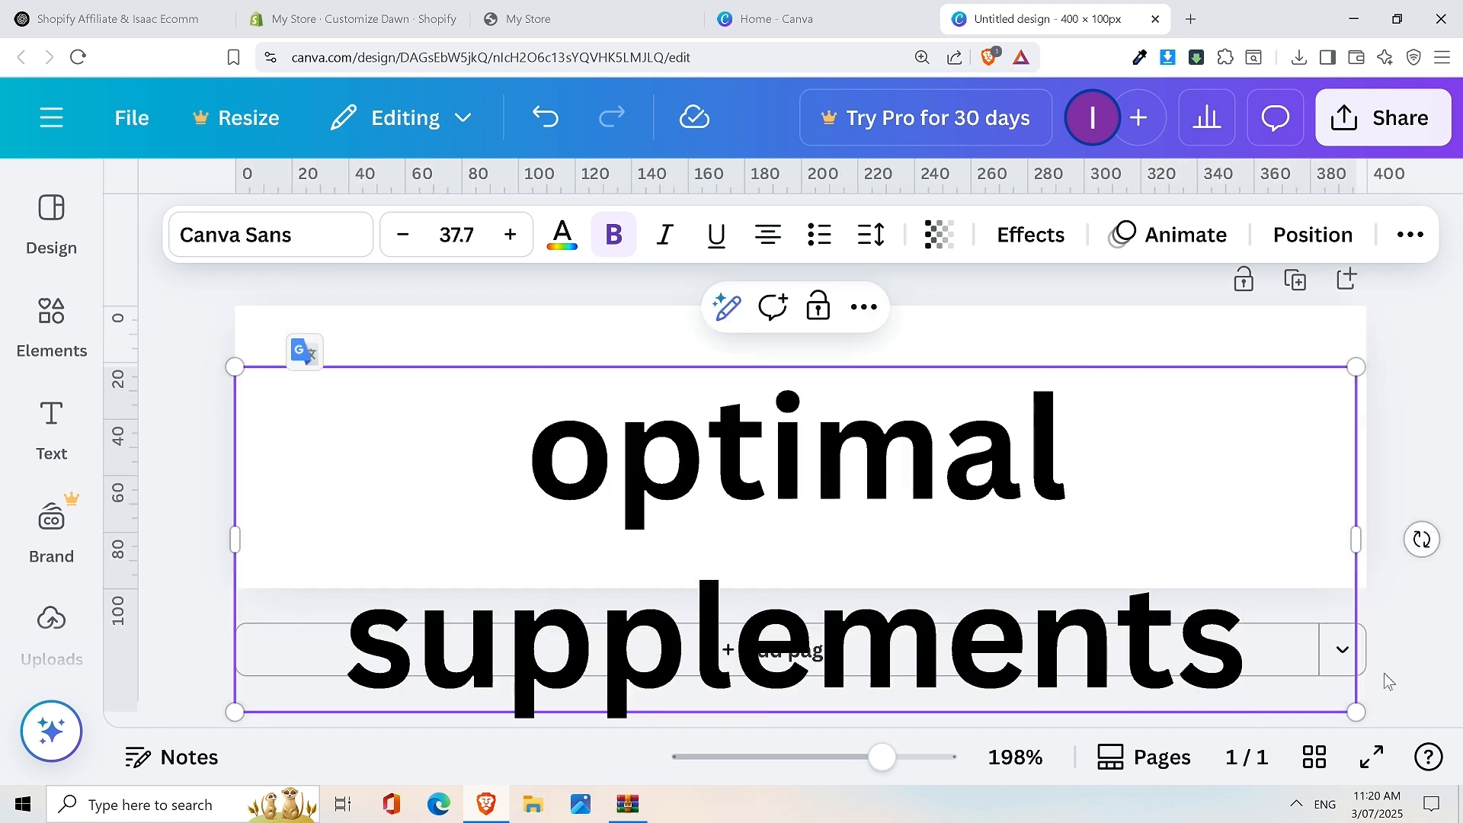
{"action": "left_click_drag", "start_coordinate": [1364, 712], "coordinate": [1314, 479]}
{"action": "left_click_drag", "start_coordinate": [834, 487], "coordinate": [888, 512]}
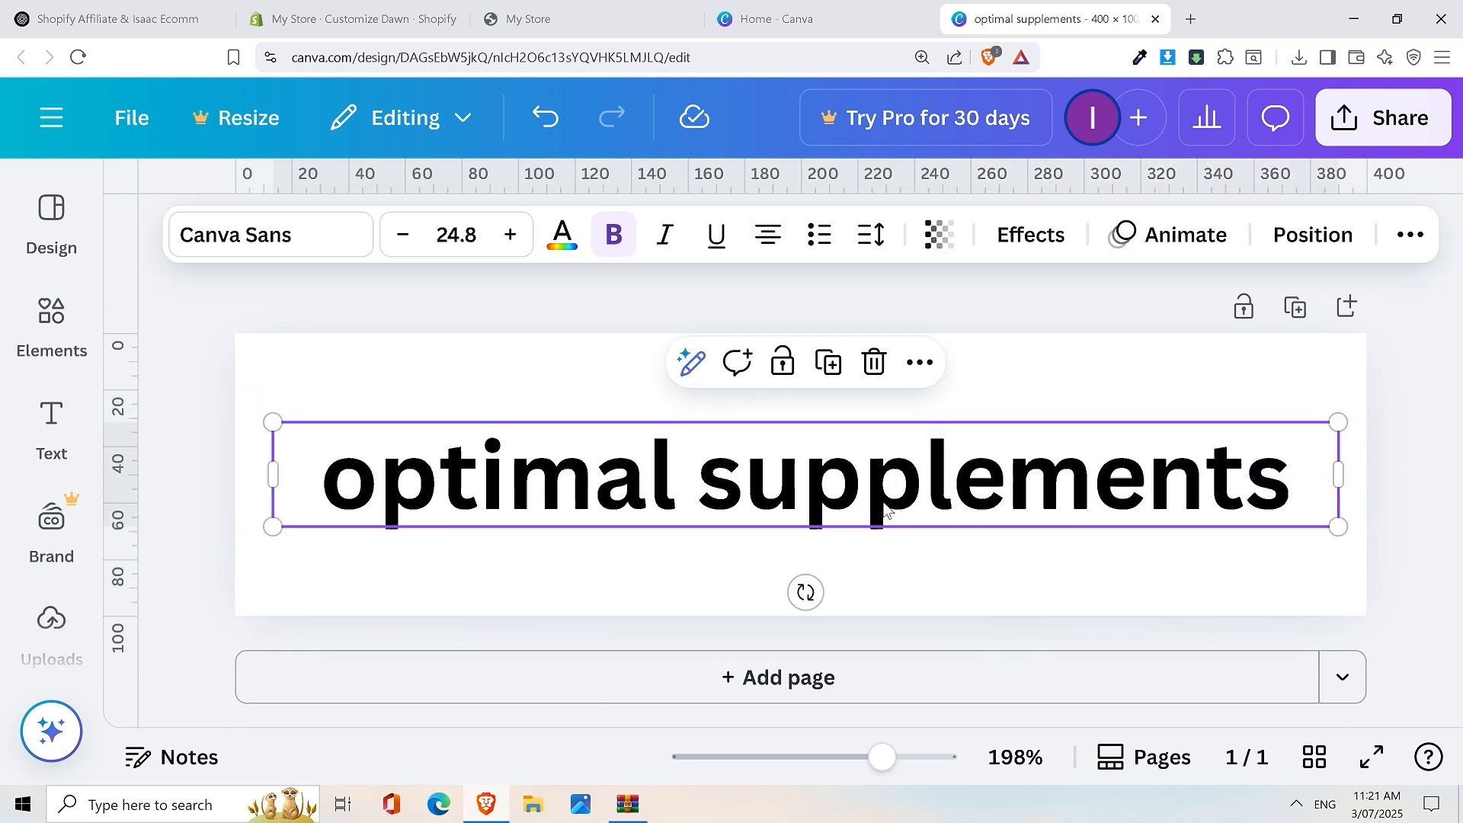
Select the whole logo text and switch it to uppercase
{"action": "double_click", "coordinate": [916, 482]}
{"action": "triple_click", "coordinate": [961, 480]}
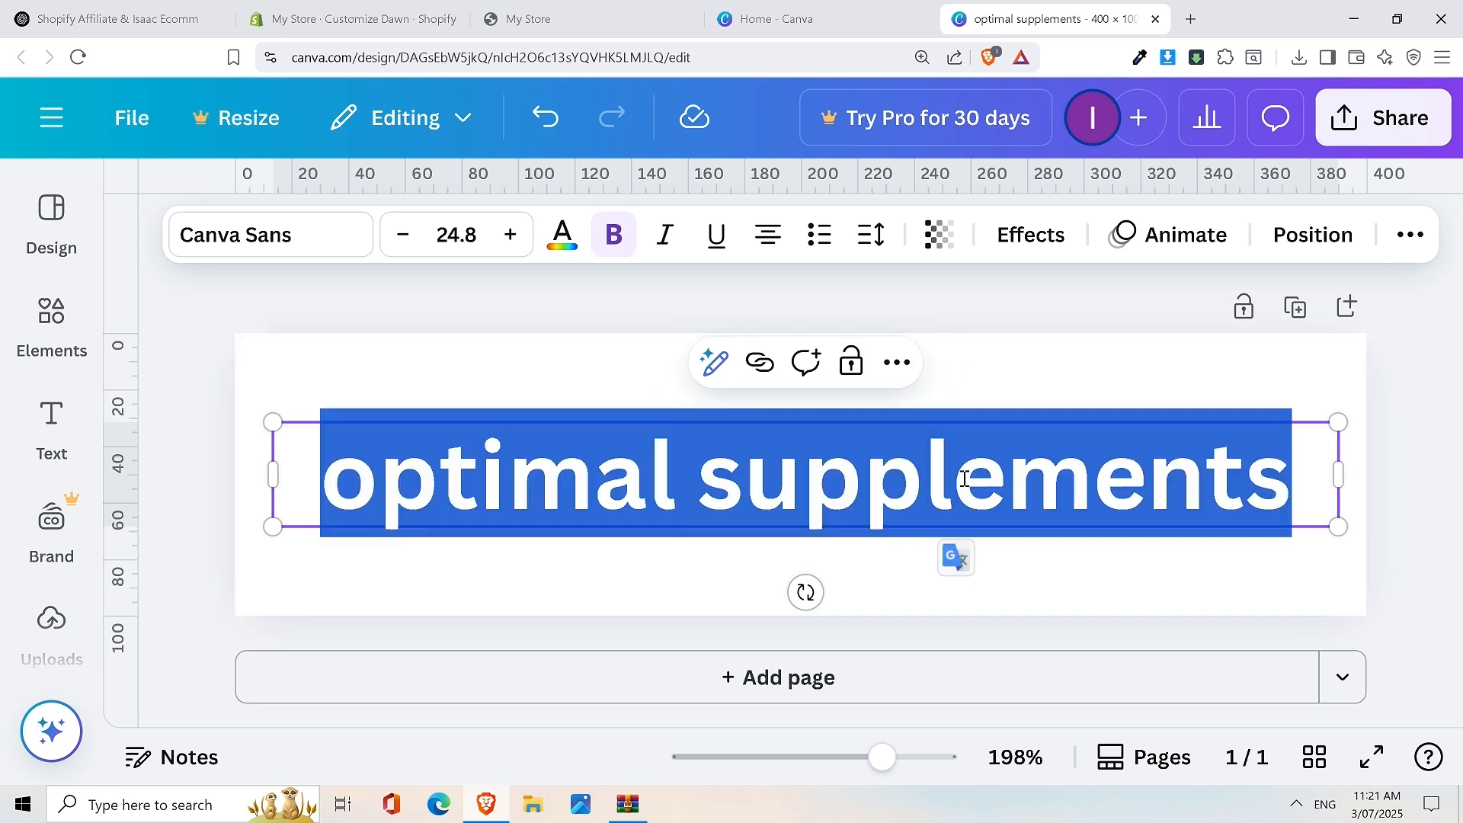
{"action": "left_click", "coordinate": [1398, 237]}
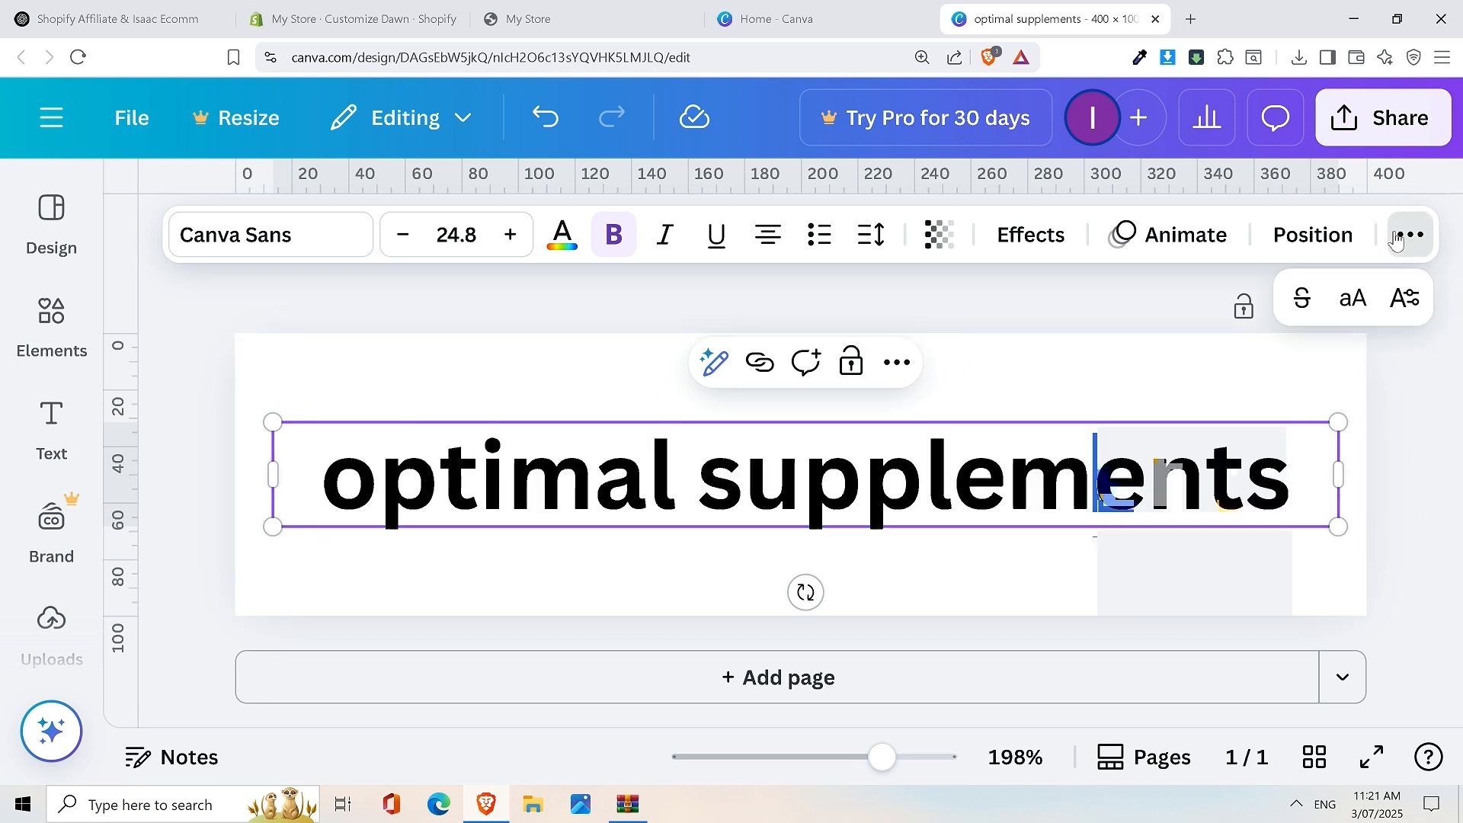
{"action": "left_click", "coordinate": [1354, 301]}
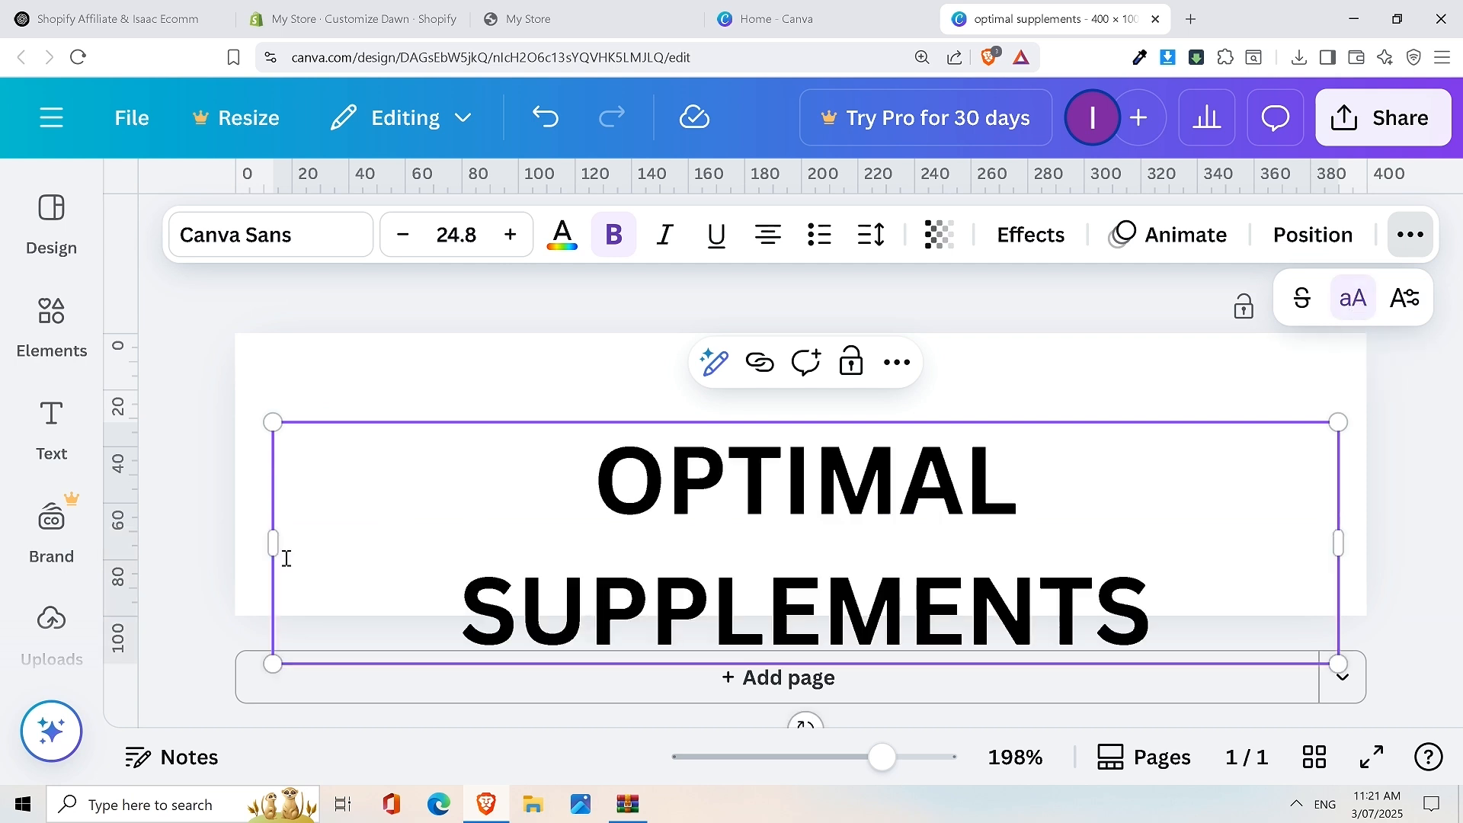
Widen and scale the uppercase text box to a font size of about 21.7, fitting it on one vertically centred line
{"action": "left_click_drag", "start_coordinate": [276, 547], "coordinate": [150, 543]}
{"action": "left_click_drag", "start_coordinate": [1338, 533], "coordinate": [1191, 520]}
{"action": "left_click", "coordinate": [1012, 549]}
{"action": "left_click_drag", "start_coordinate": [918, 490], "coordinate": [972, 500]}
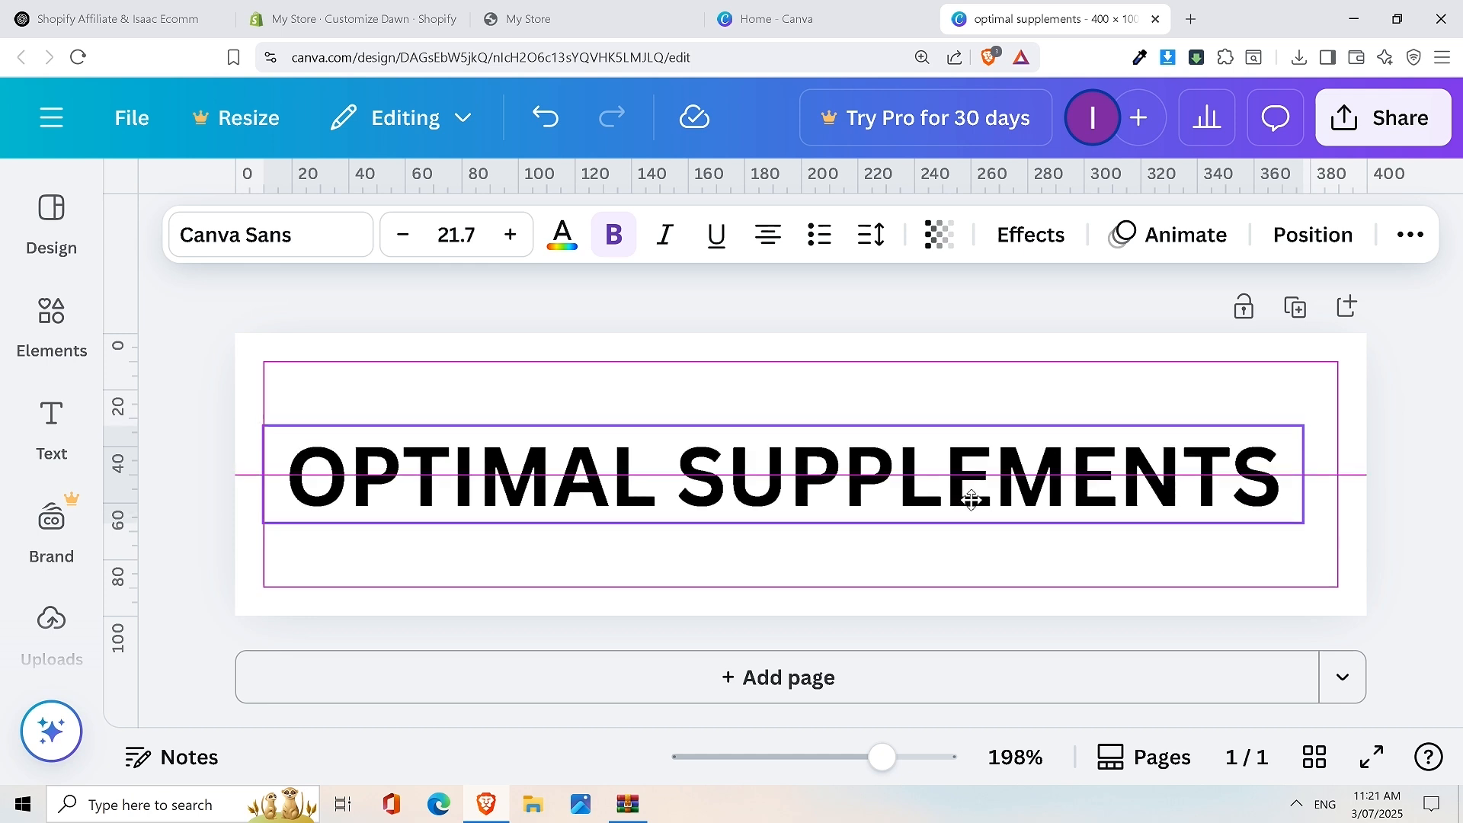
{"action": "left_click_drag", "start_coordinate": [971, 500], "coordinate": [973, 496]}
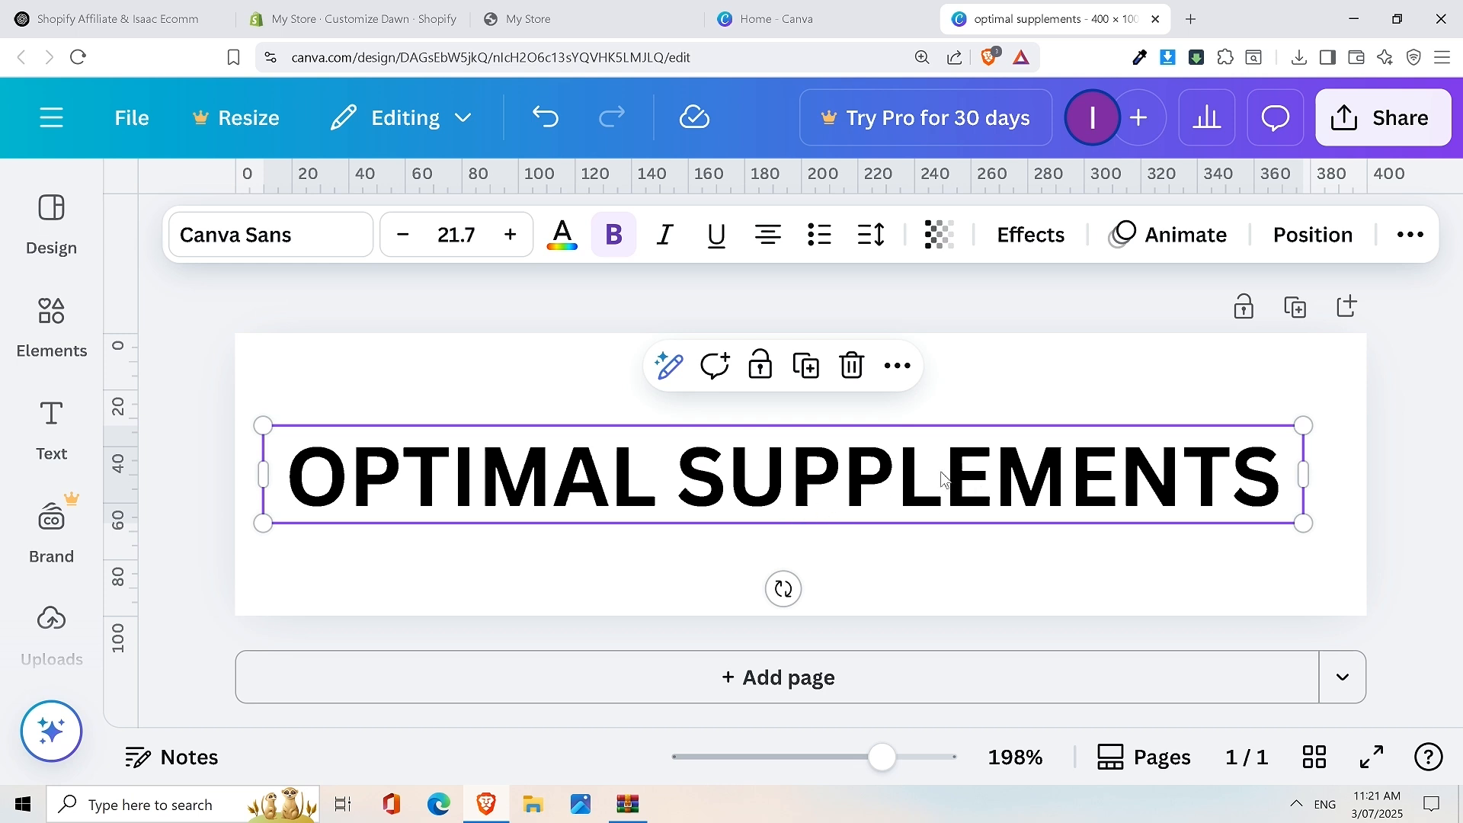
Align the logo text with both the horizontal and vertical centre of the canvas
{"action": "left_click", "coordinate": [494, 412]}
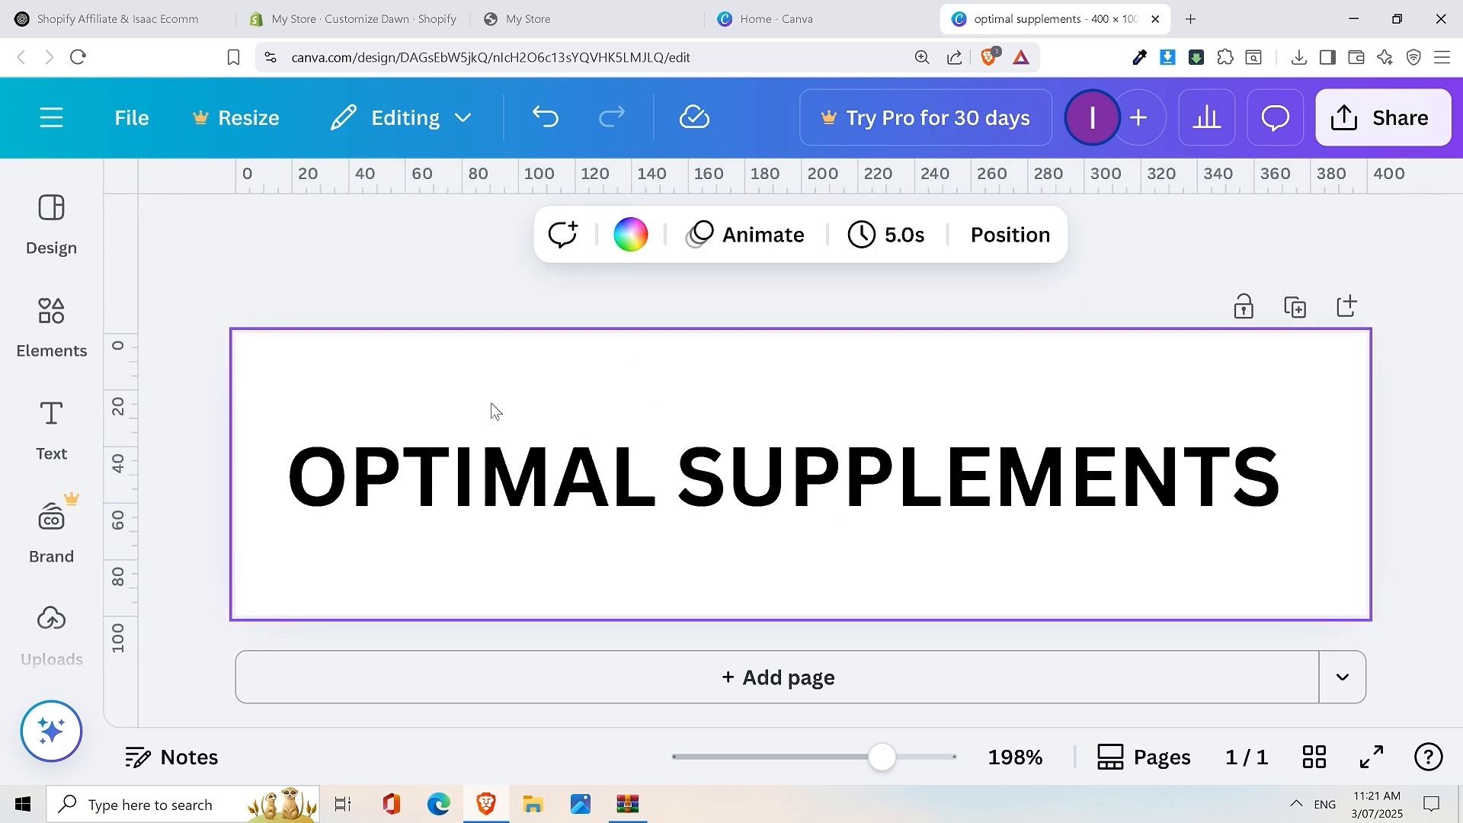
{"action": "left_click_drag", "start_coordinate": [567, 485], "coordinate": [579, 480]}
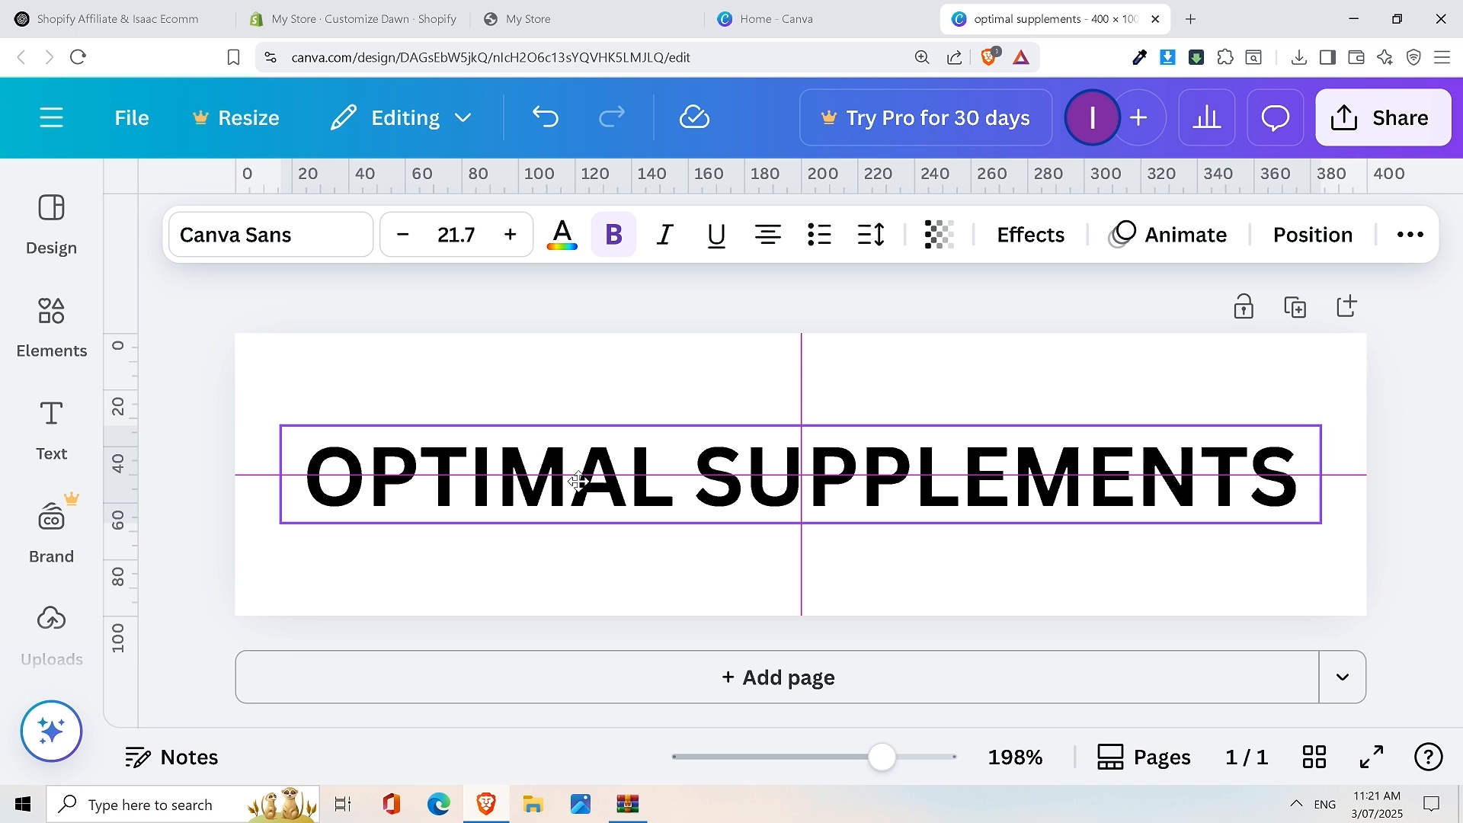
{"action": "left_click_drag", "start_coordinate": [579, 481], "coordinate": [582, 480]}
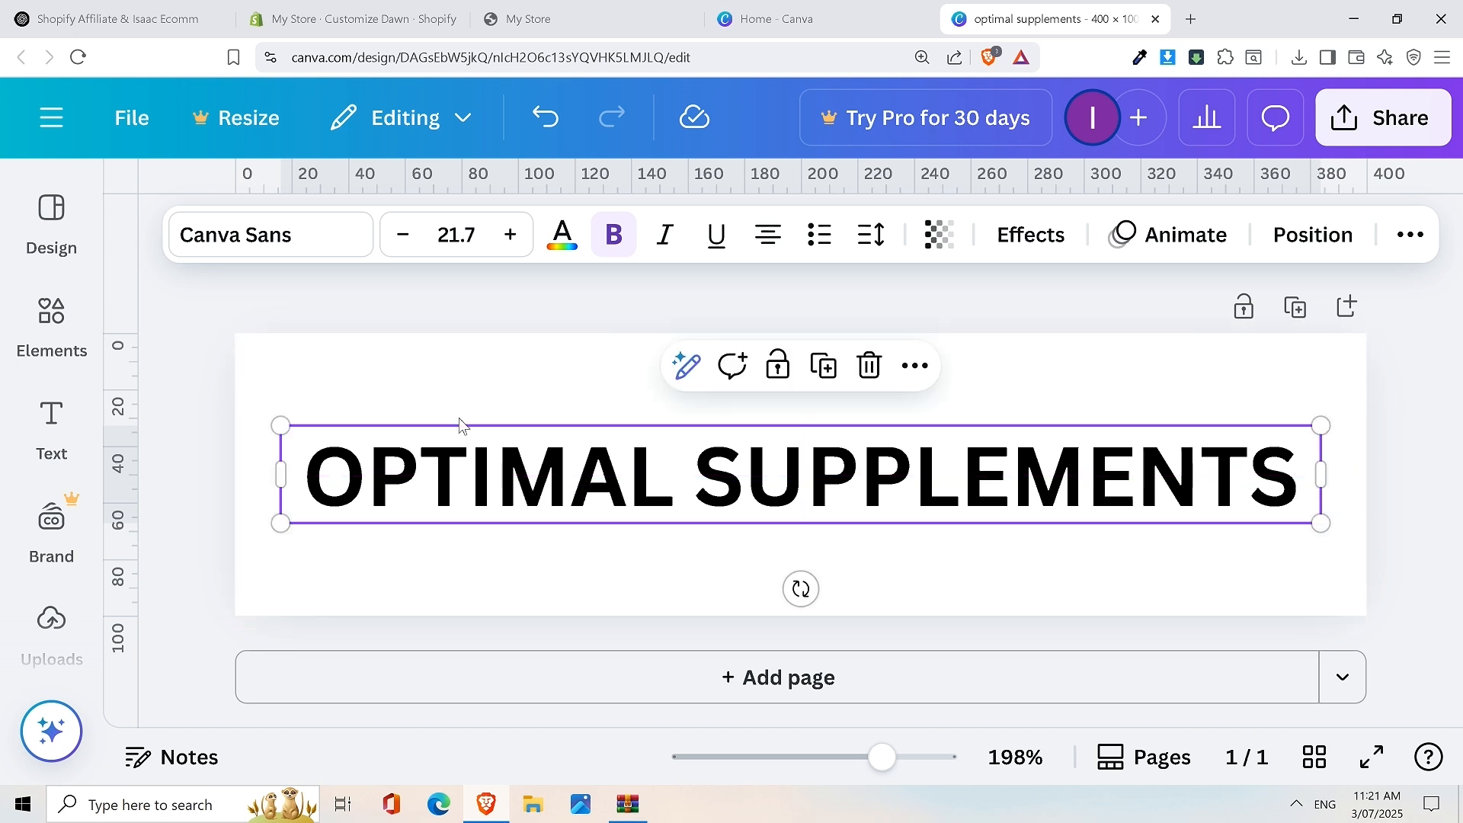
{"action": "left_click", "coordinate": [473, 394]}
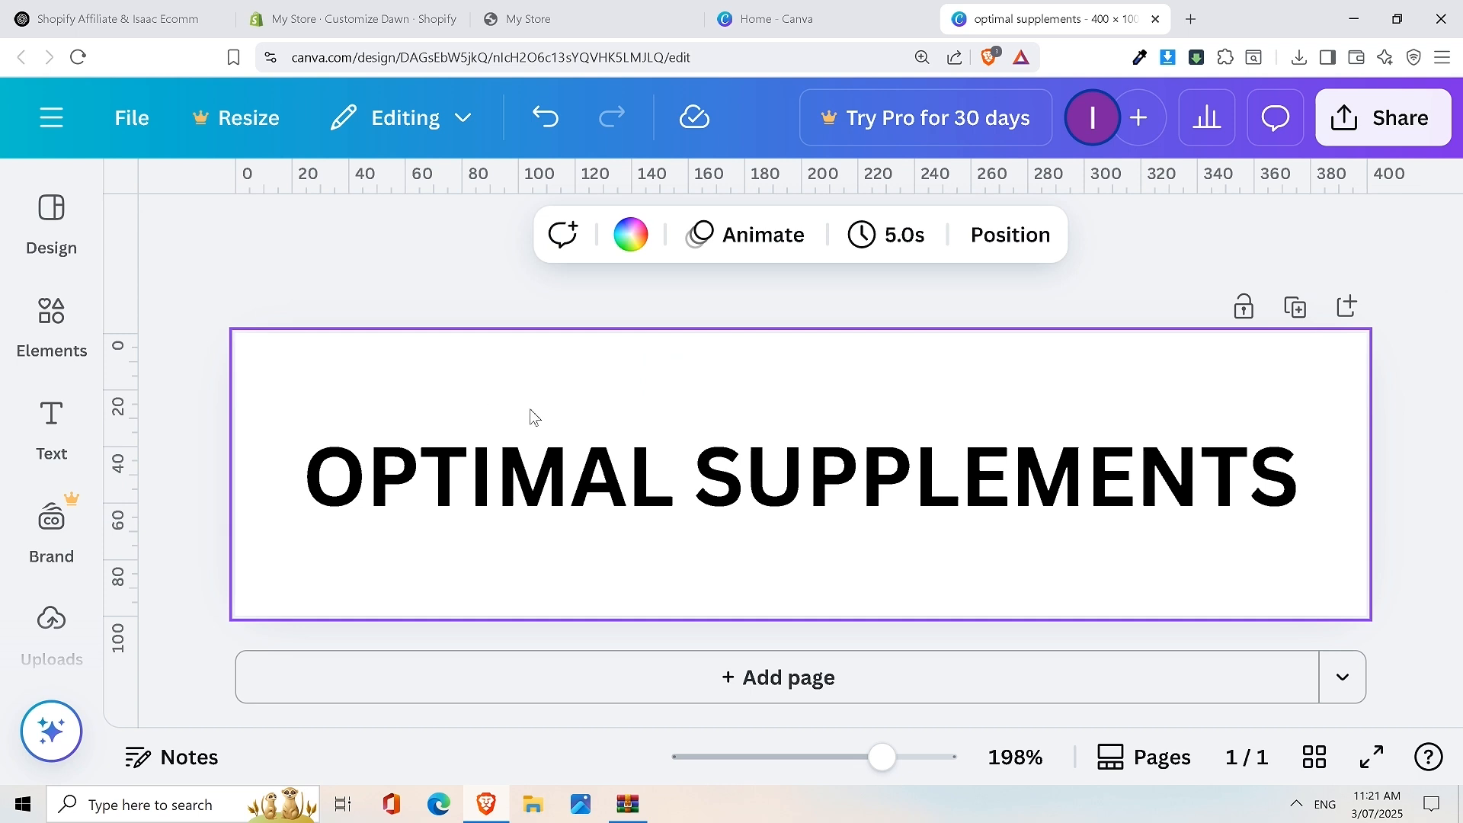
Change the logo text's font to Poppins
{"action": "left_click", "coordinate": [679, 476]}
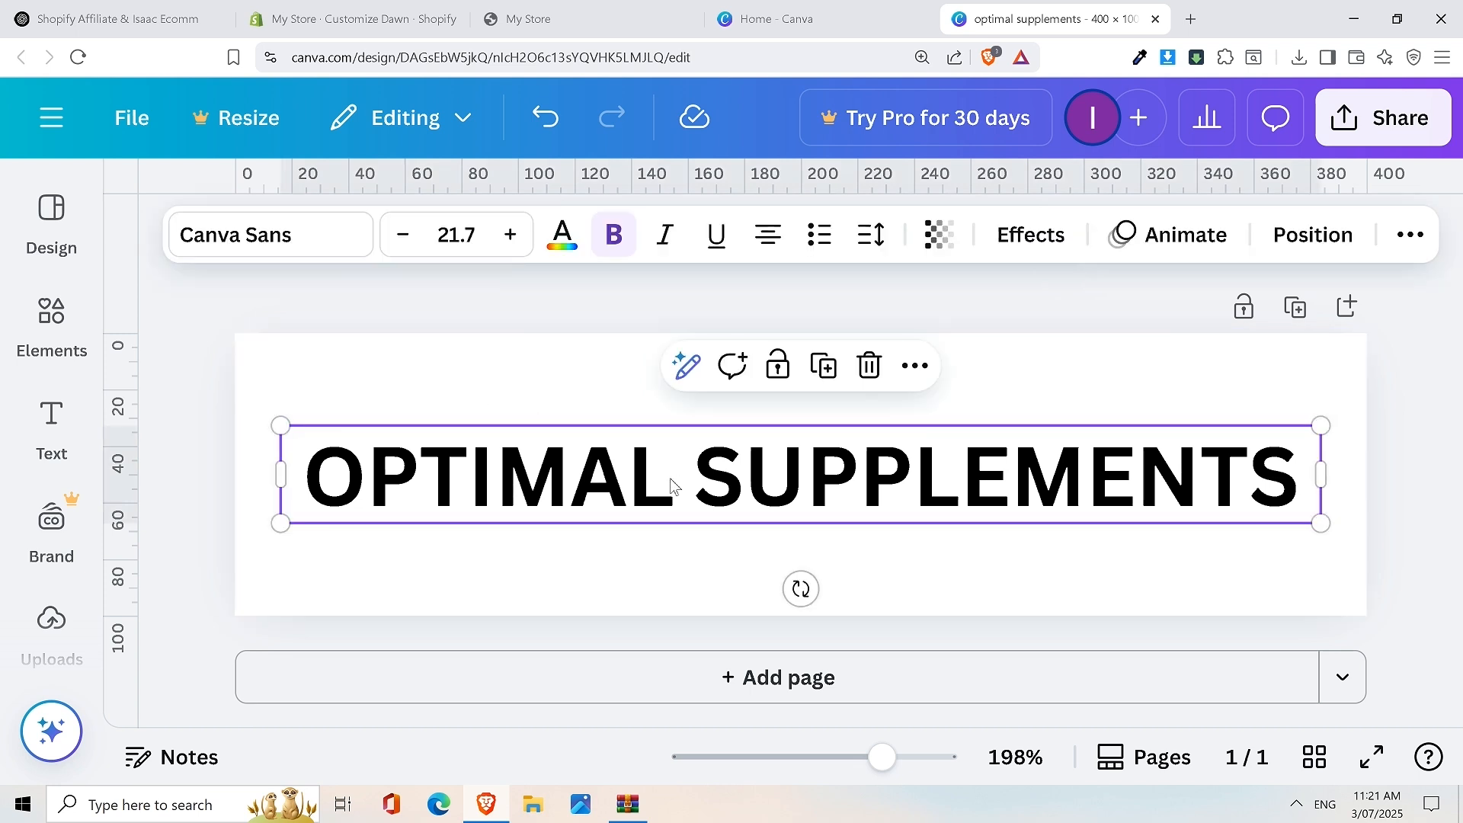
{"action": "left_click", "coordinate": [306, 241]}
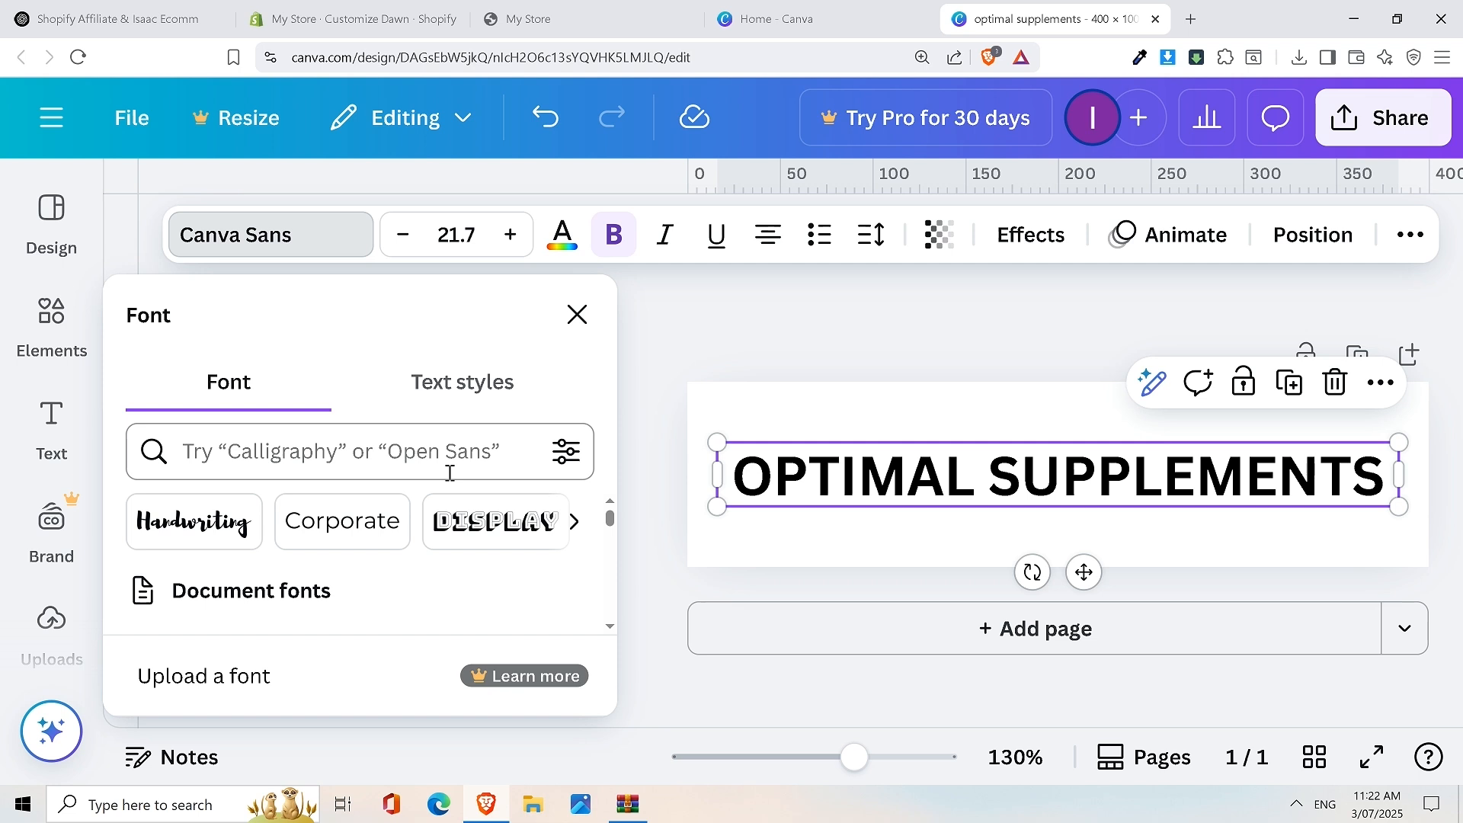
{"action": "scroll", "coordinate": [366, 506], "scroll_direction": "down", "scroll_amount": 3}
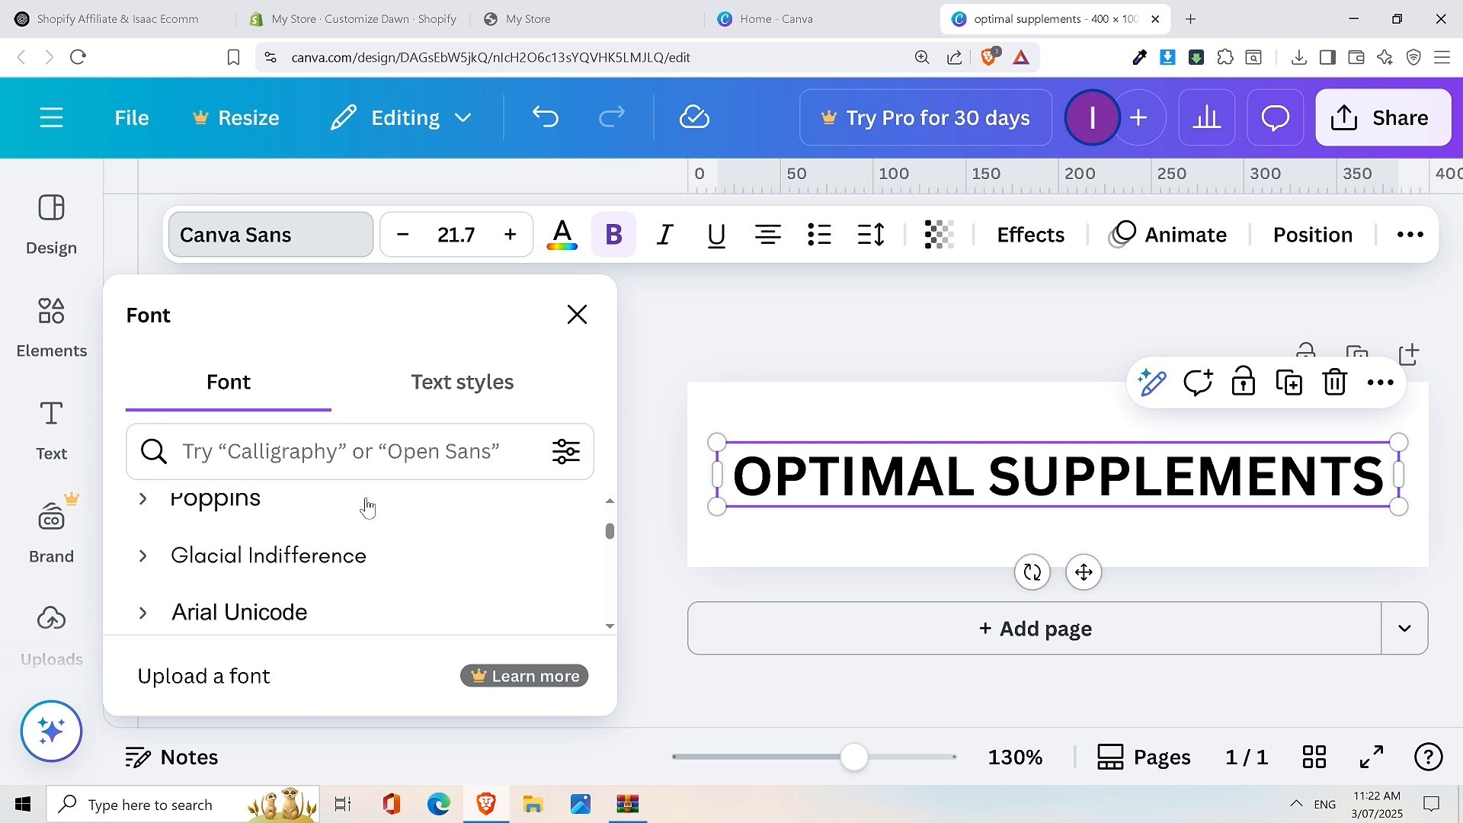
{"action": "left_click", "coordinate": [334, 521]}
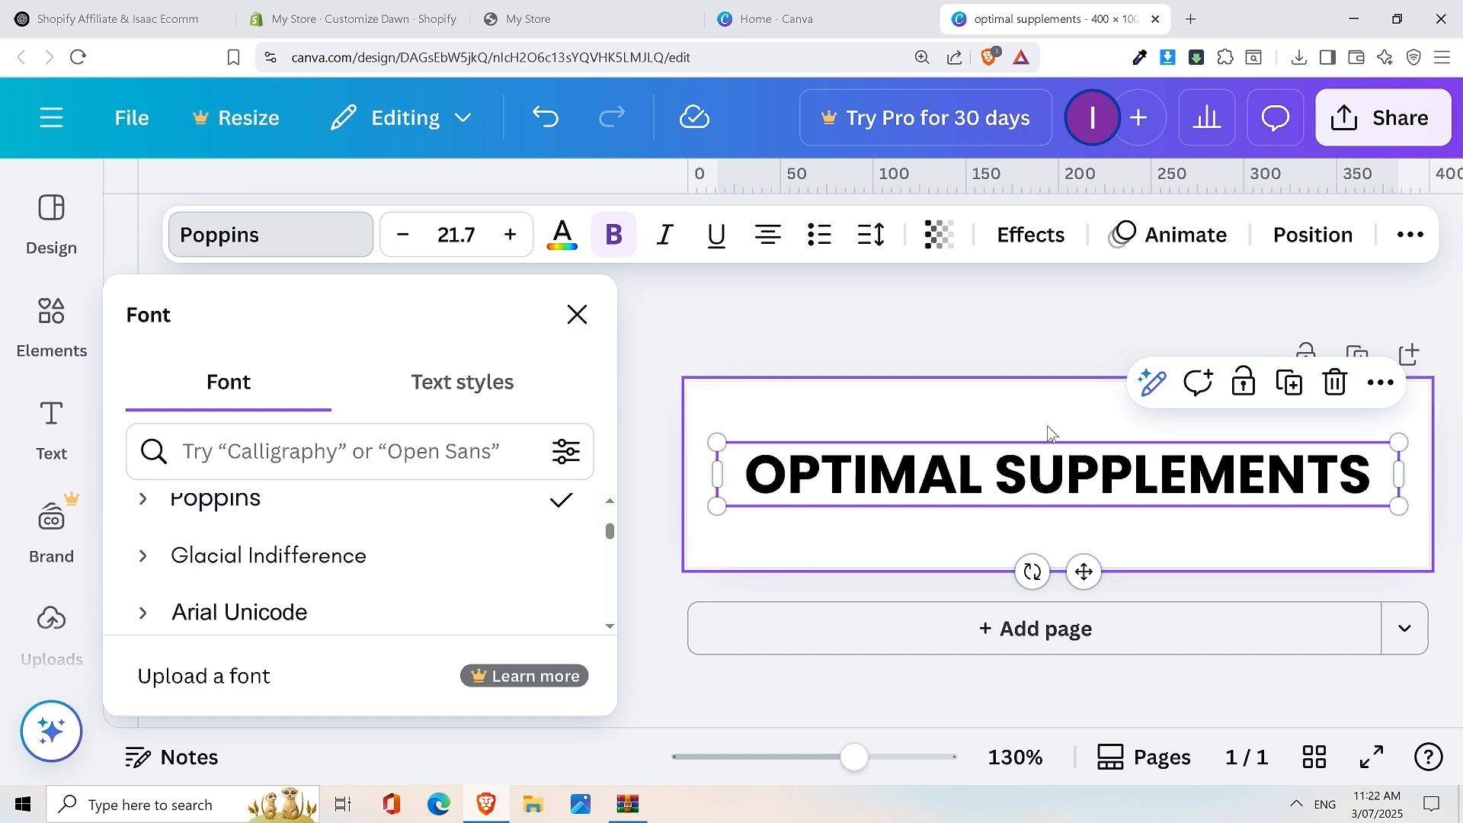
Remove the bold formatting from the entire logo text
{"action": "left_click", "coordinate": [1000, 480]}
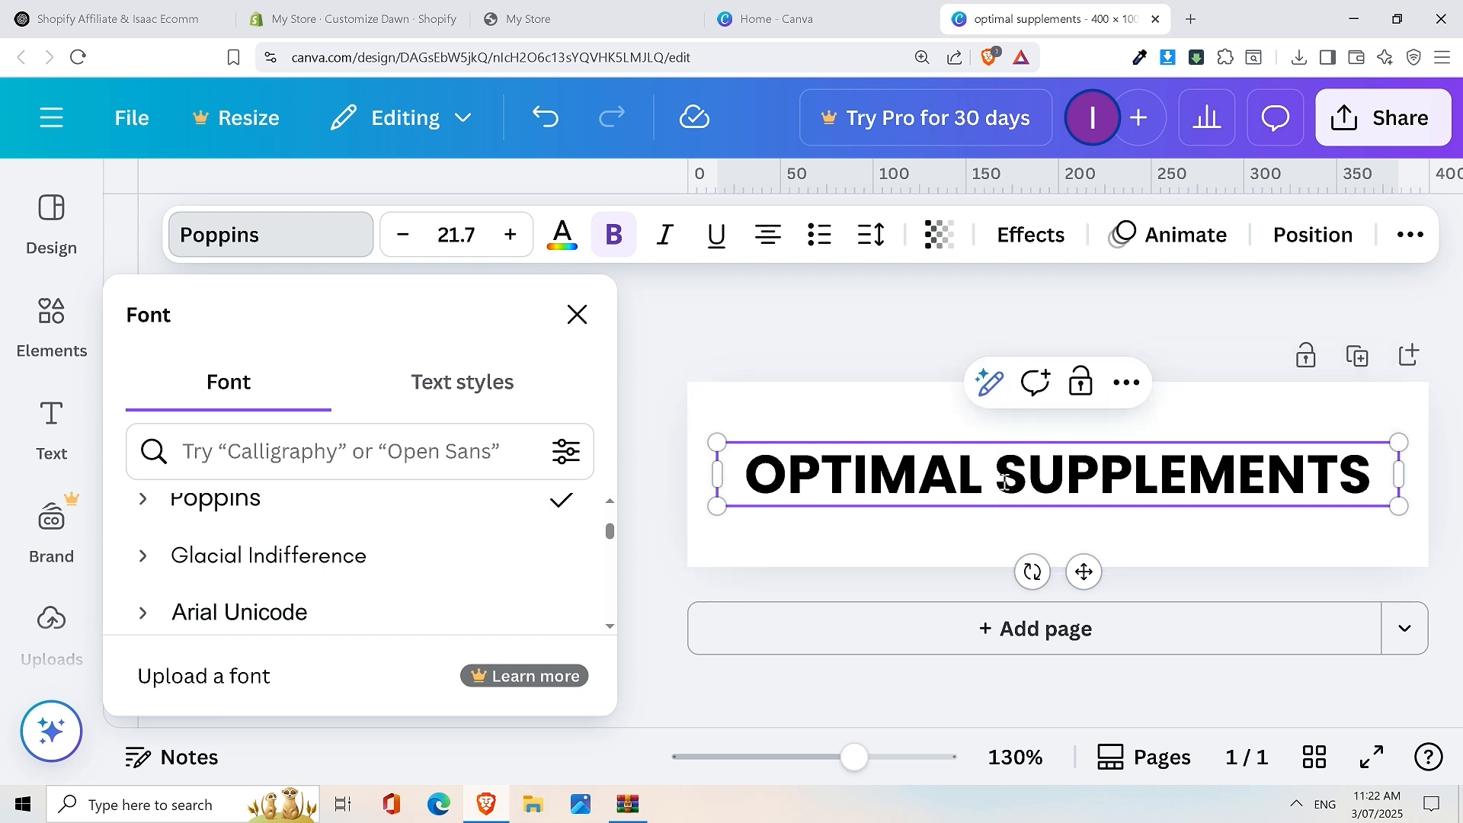
{"action": "triple_click", "coordinate": [1001, 480]}
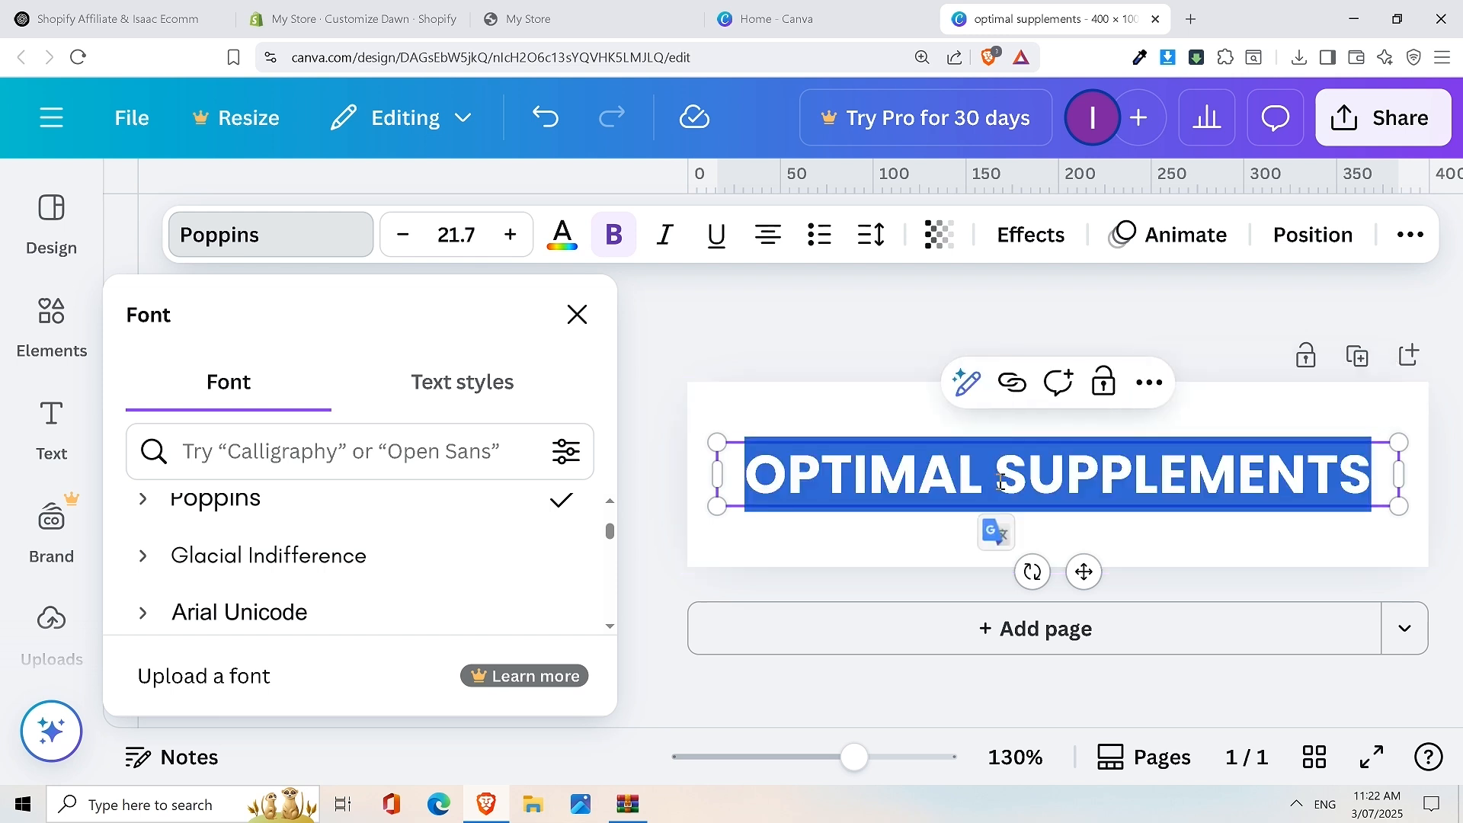
{"action": "left_click", "coordinate": [618, 244]}
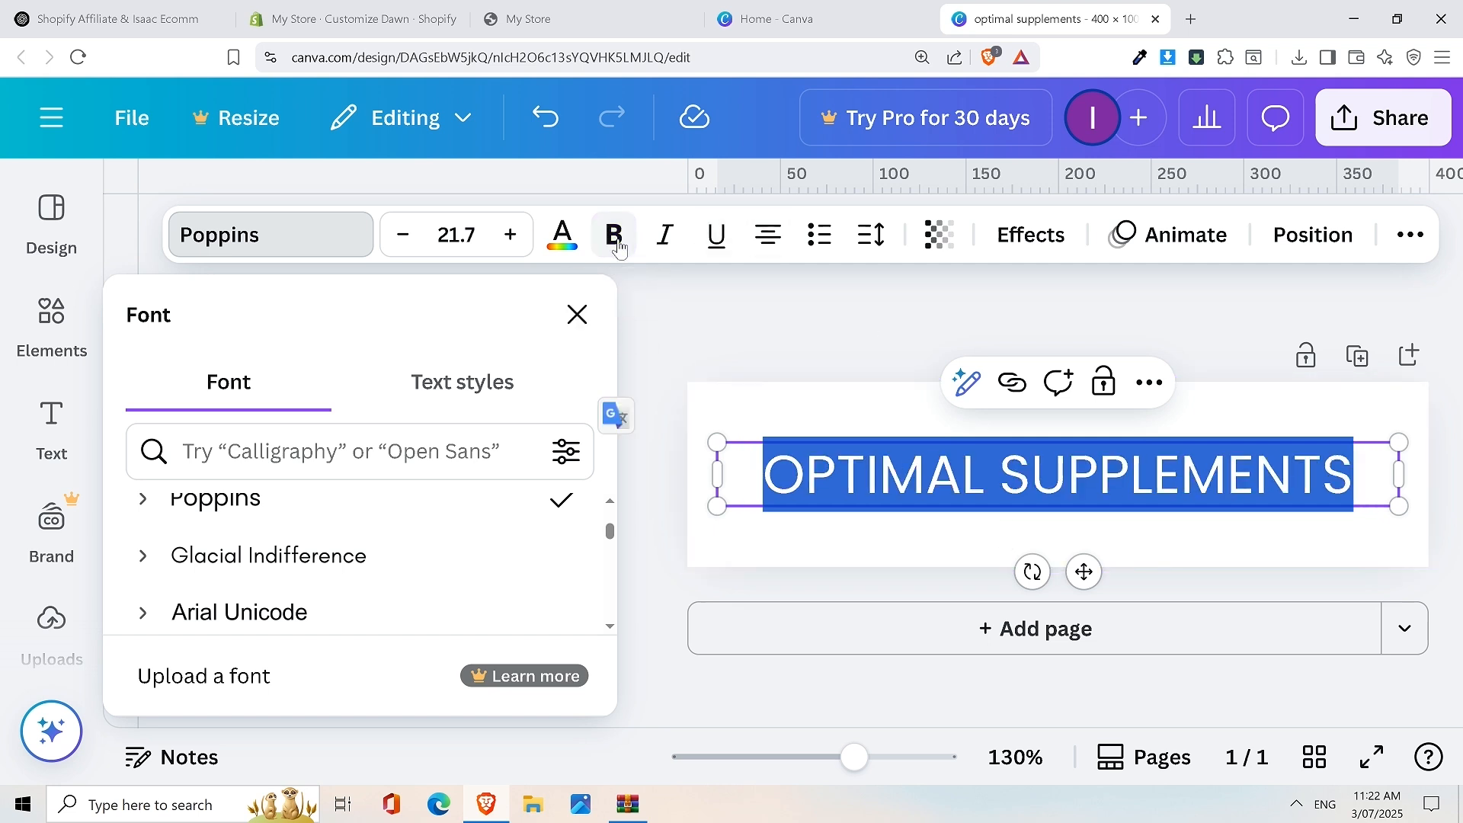
{"action": "left_click", "coordinate": [781, 432]}
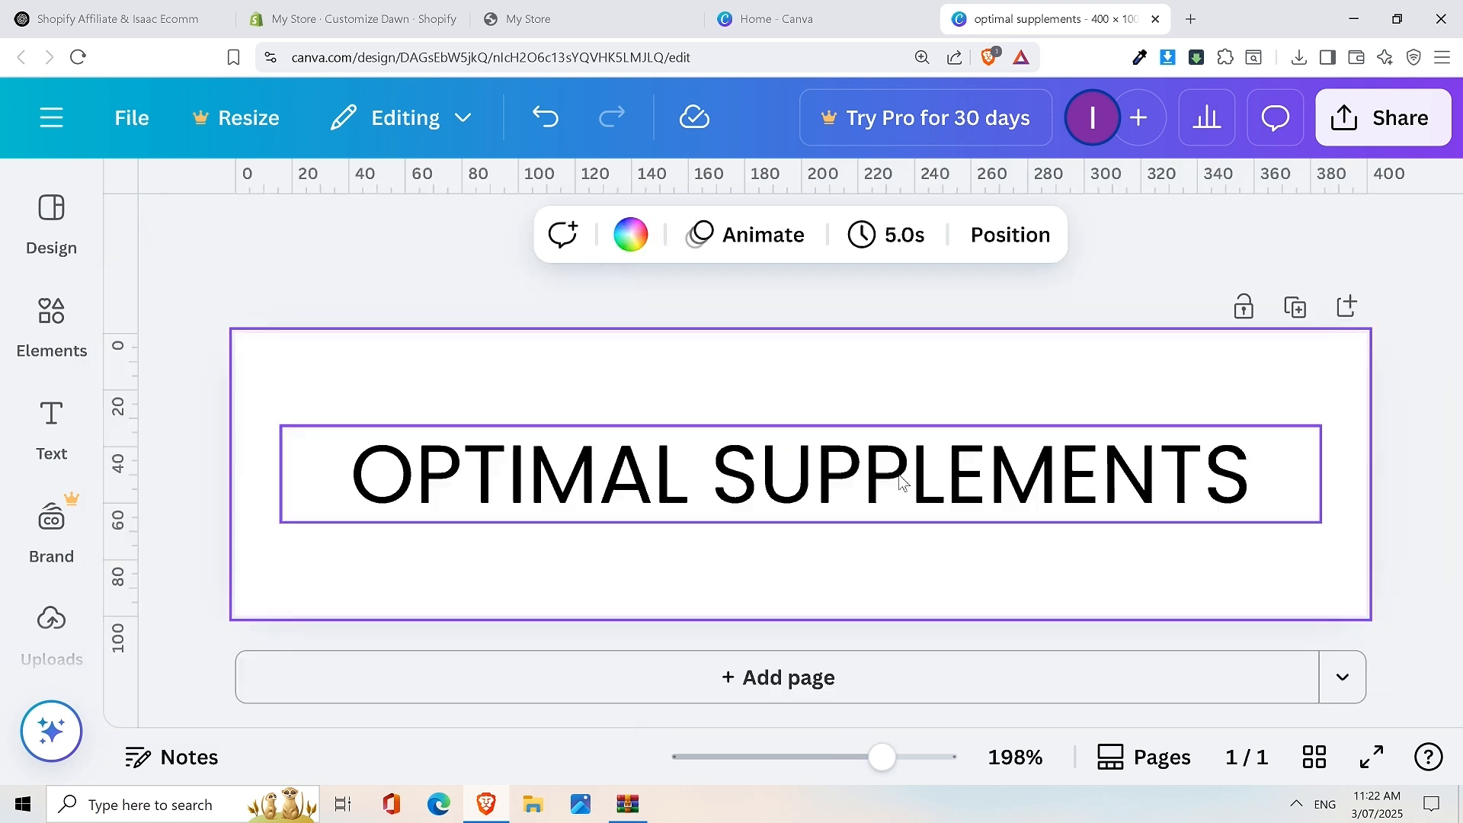
Make only the word "OPTIMAL" bold in the logo text
{"action": "left_click", "coordinate": [675, 475]}
{"action": "left_click_drag", "start_coordinate": [688, 475], "coordinate": [350, 468]}
{"action": "left_click", "coordinate": [615, 236]}
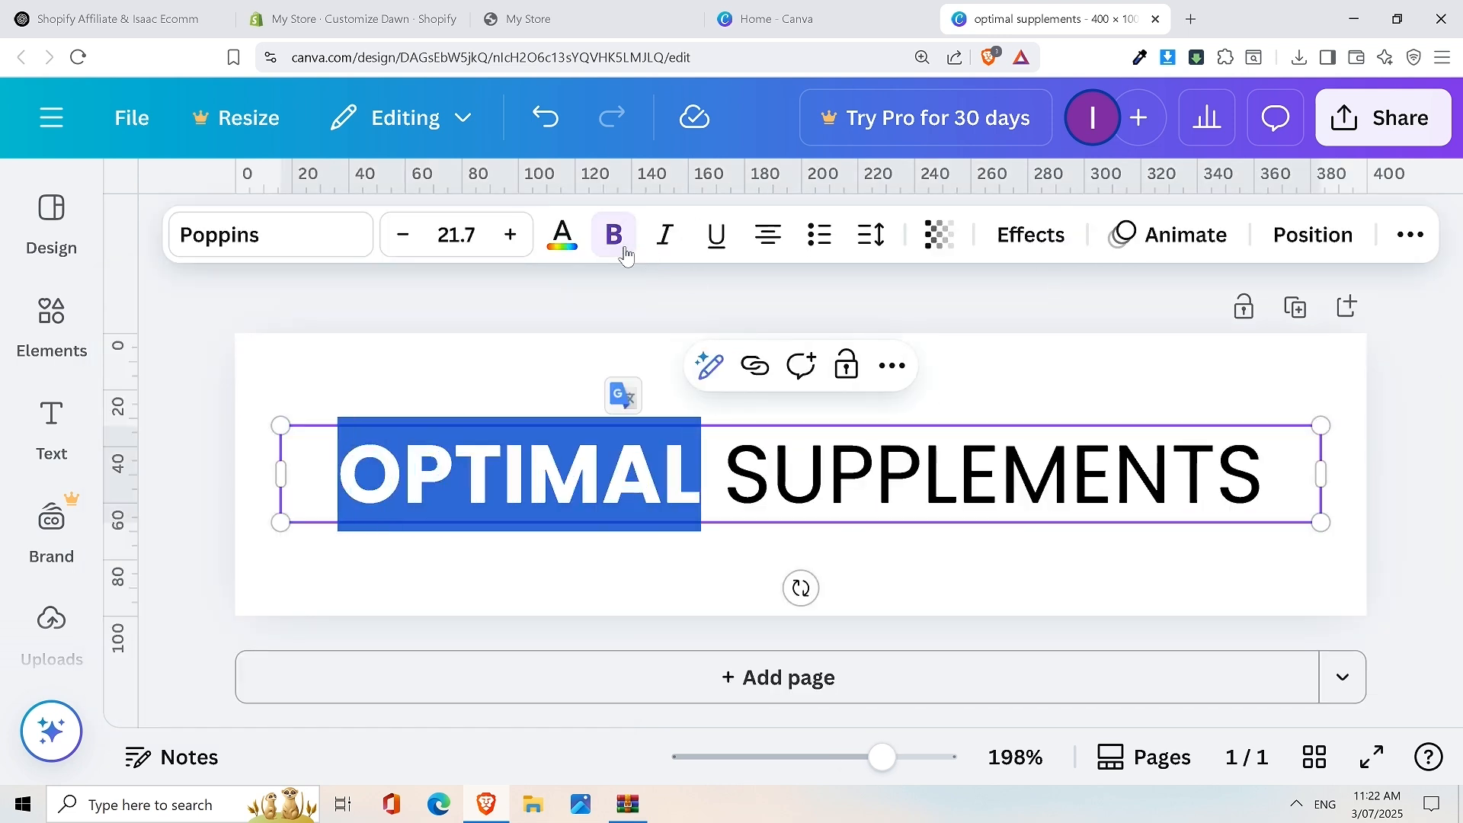
{"action": "left_click", "coordinate": [491, 373]}
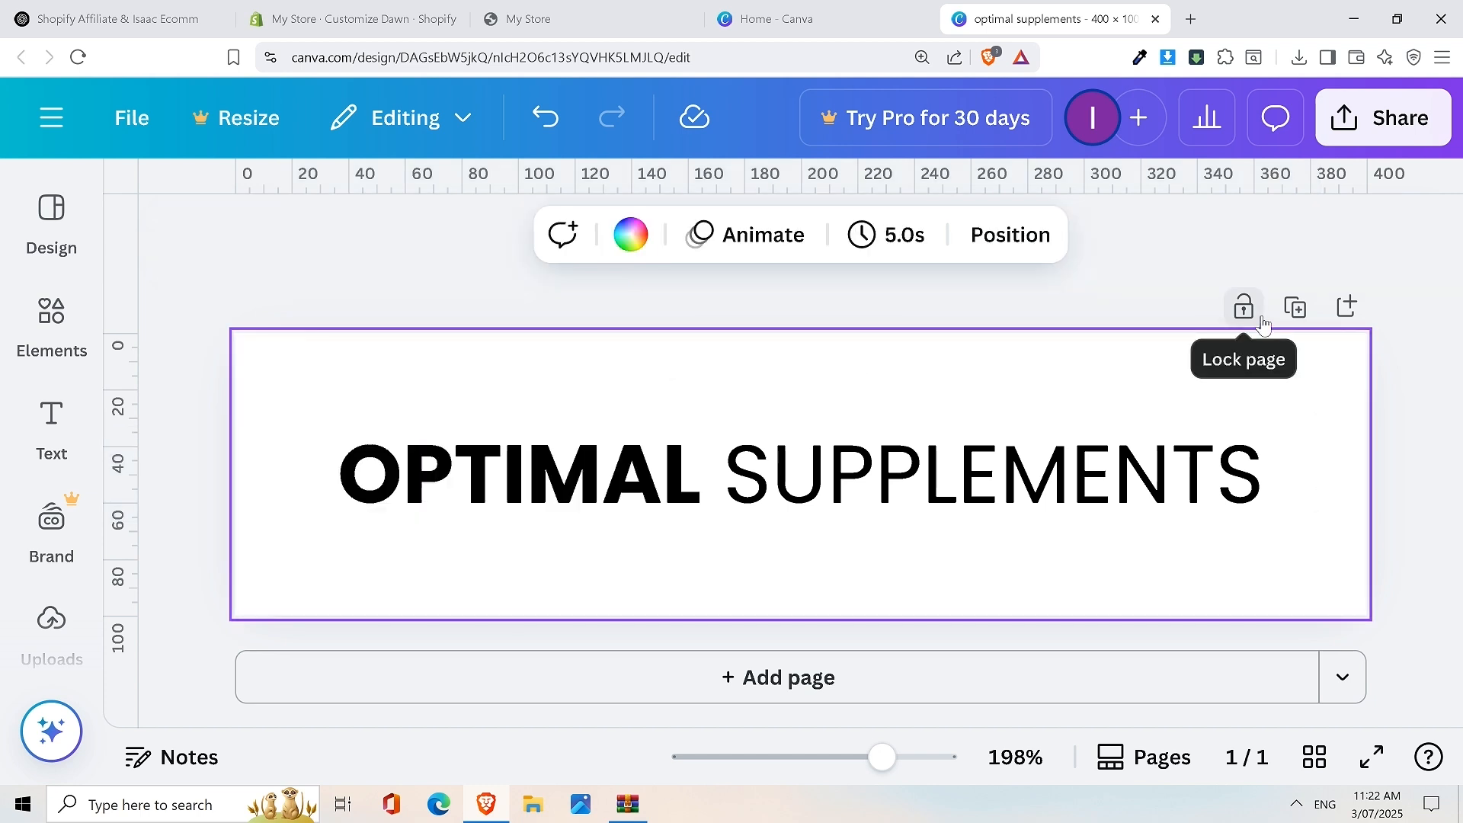
Enlarge the logo text to a font size of about 22.7 and keep it vertically centred on the canvas
{"action": "left_click", "coordinate": [1312, 448]}
{"action": "left_click_drag", "start_coordinate": [1324, 435], "coordinate": [1365, 405]}
{"action": "left_click_drag", "start_coordinate": [1076, 466], "coordinate": [1058, 467]}
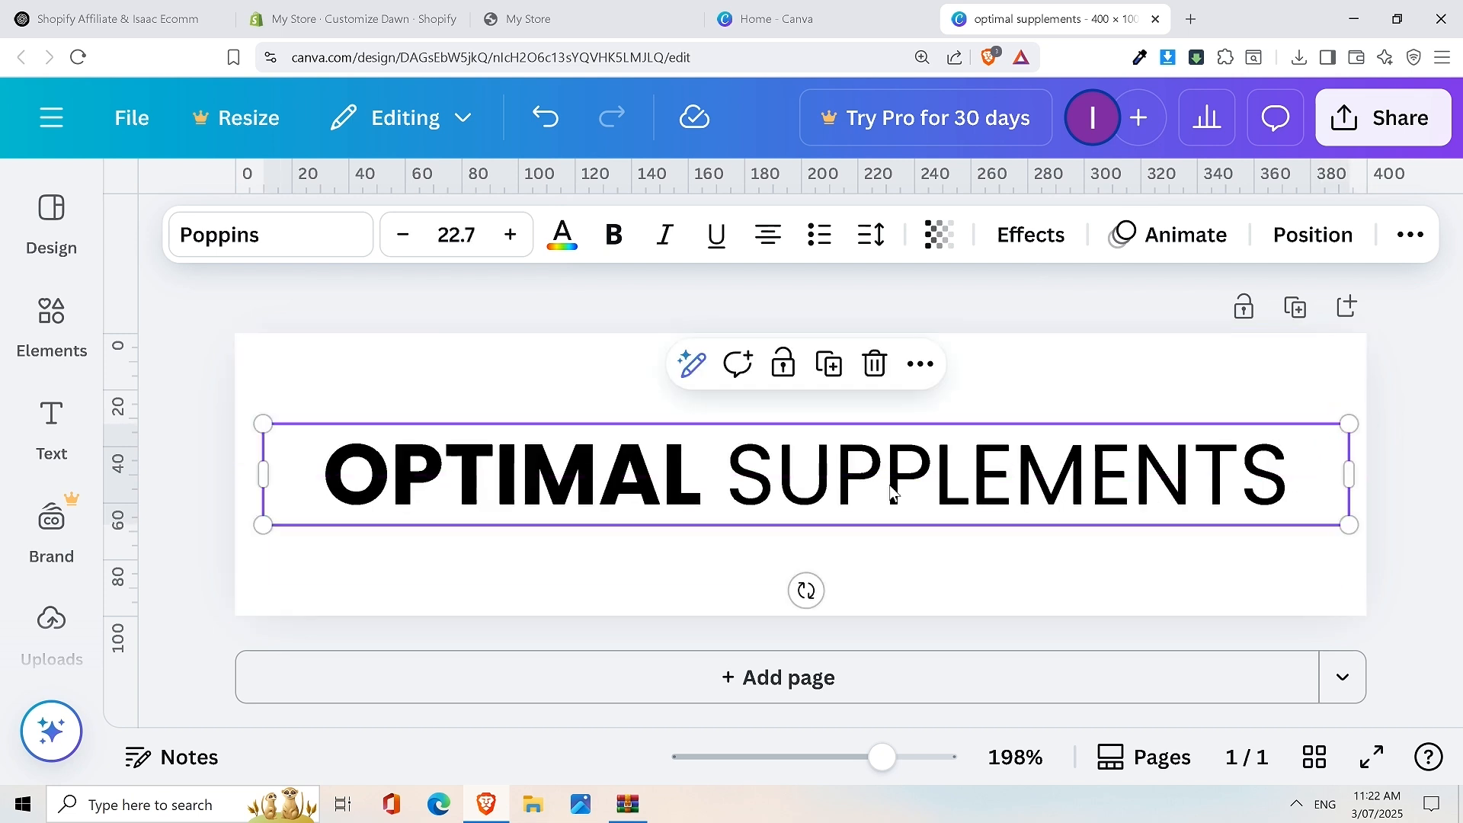
{"action": "left_click", "coordinate": [526, 374]}
{"action": "mouse_move", "coordinate": [785, 467]}
{"action": "left_mouse_down"}
{"action": "mouse_move", "coordinate": [806, 461]}
{"action": "mouse_move", "coordinate": [788, 468]}
{"action": "left_mouse_up"}
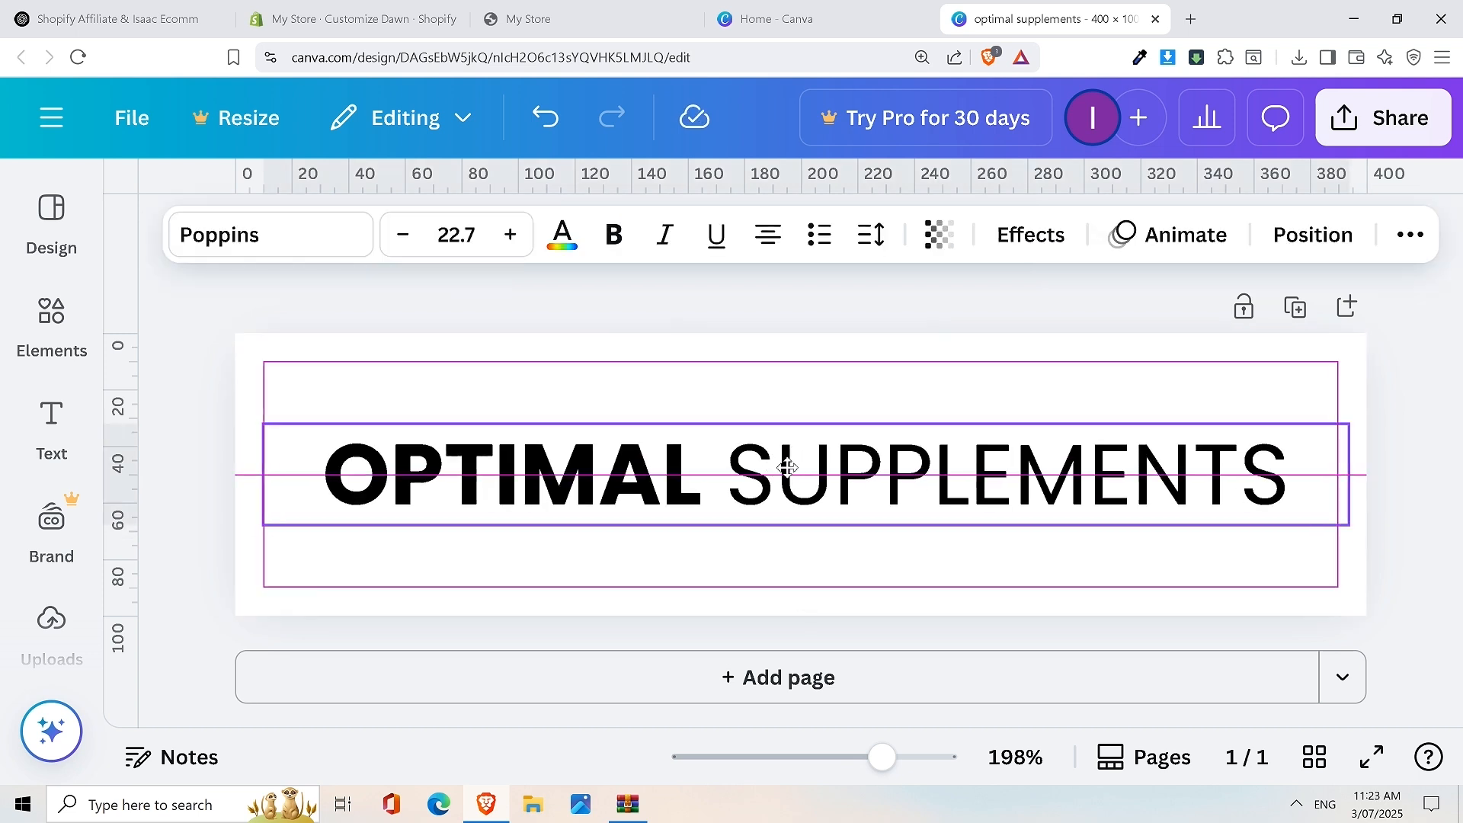
{"action": "left_click_drag", "start_coordinate": [787, 467], "coordinate": [787, 467]}
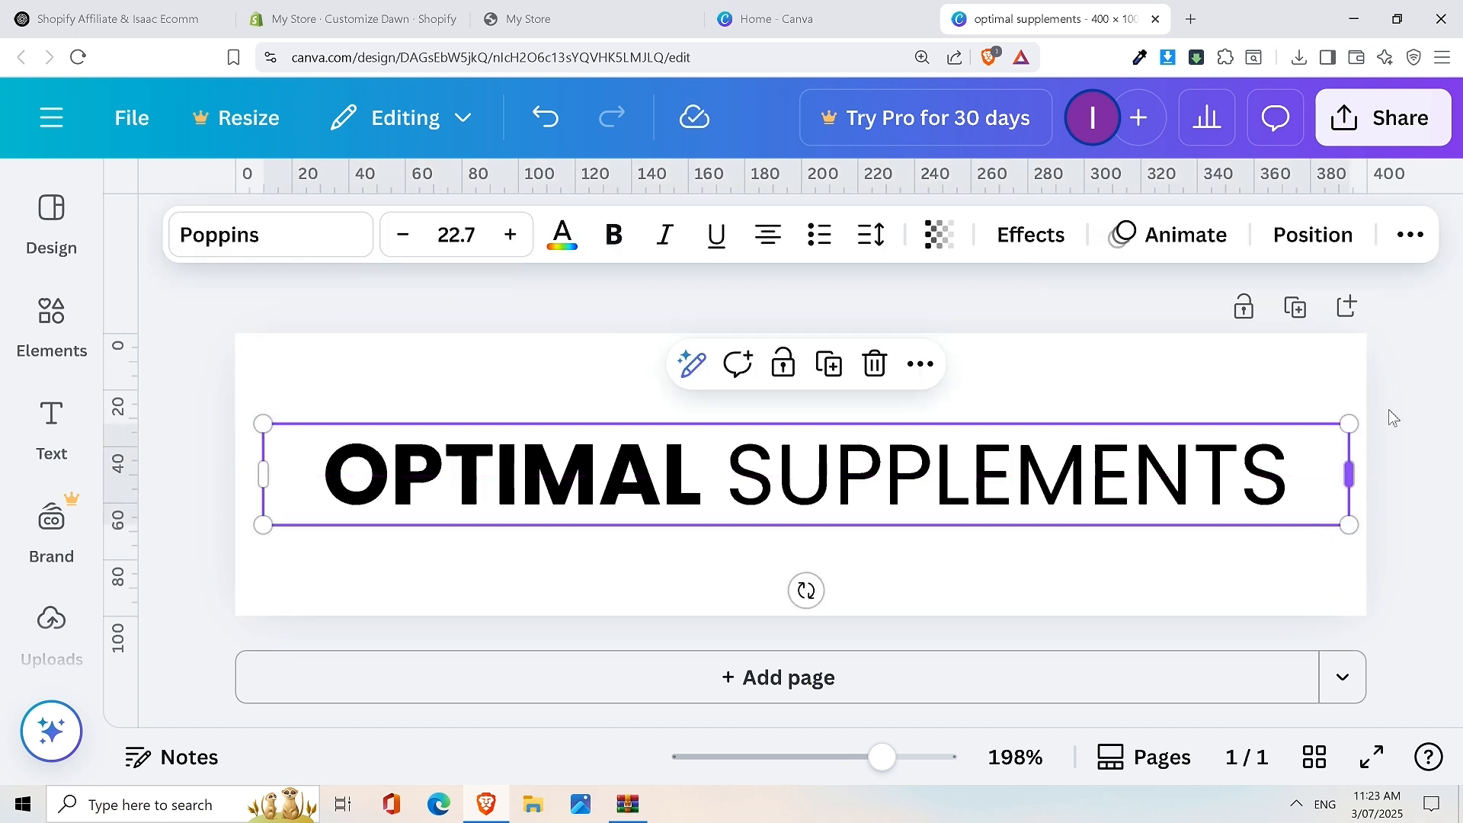
{"action": "left_click", "coordinate": [1394, 417]}
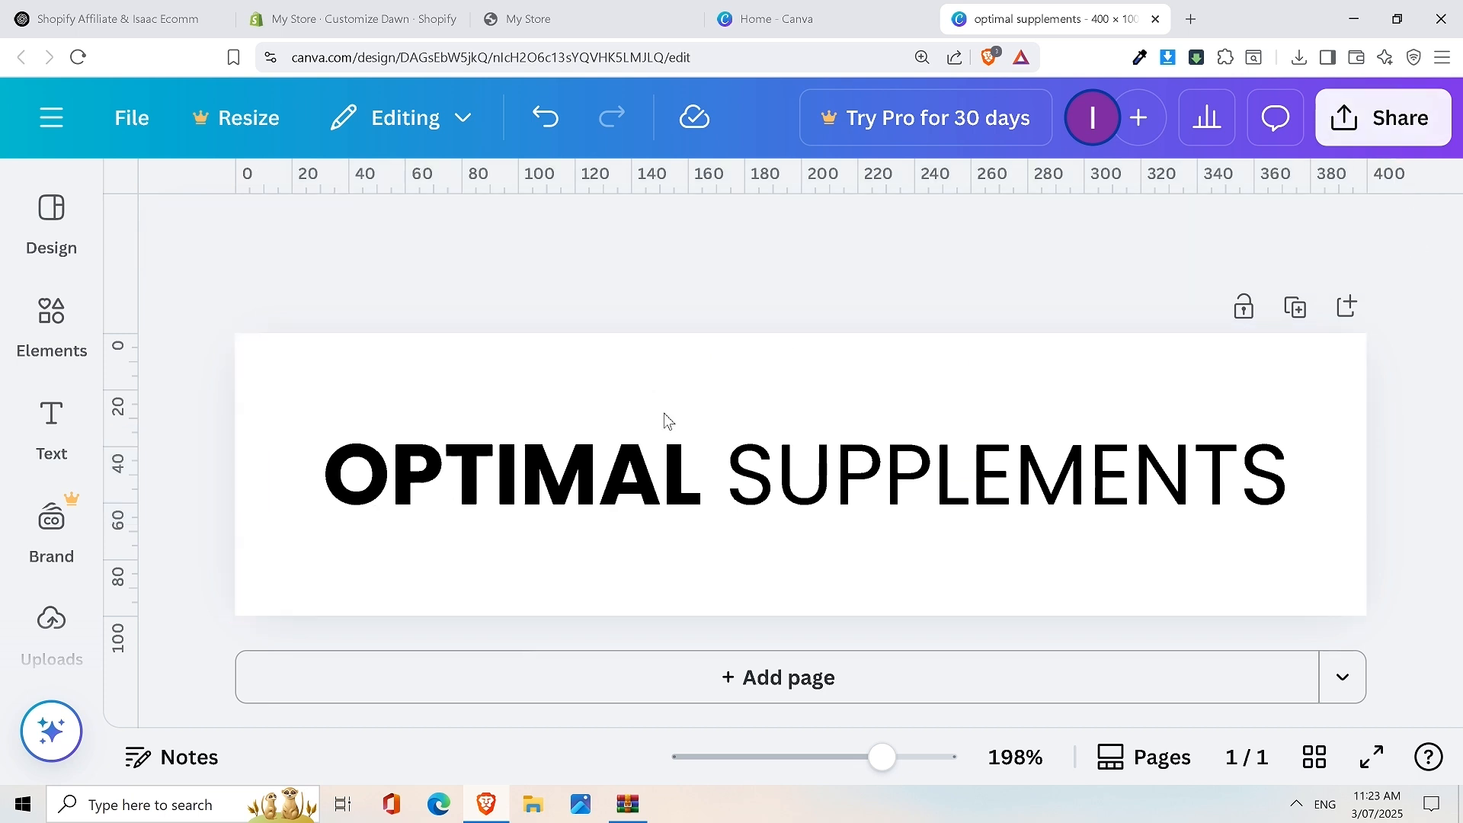
Try to enable a transparent background in the design's PNG download settings
{"action": "left_click", "coordinate": [1389, 128]}
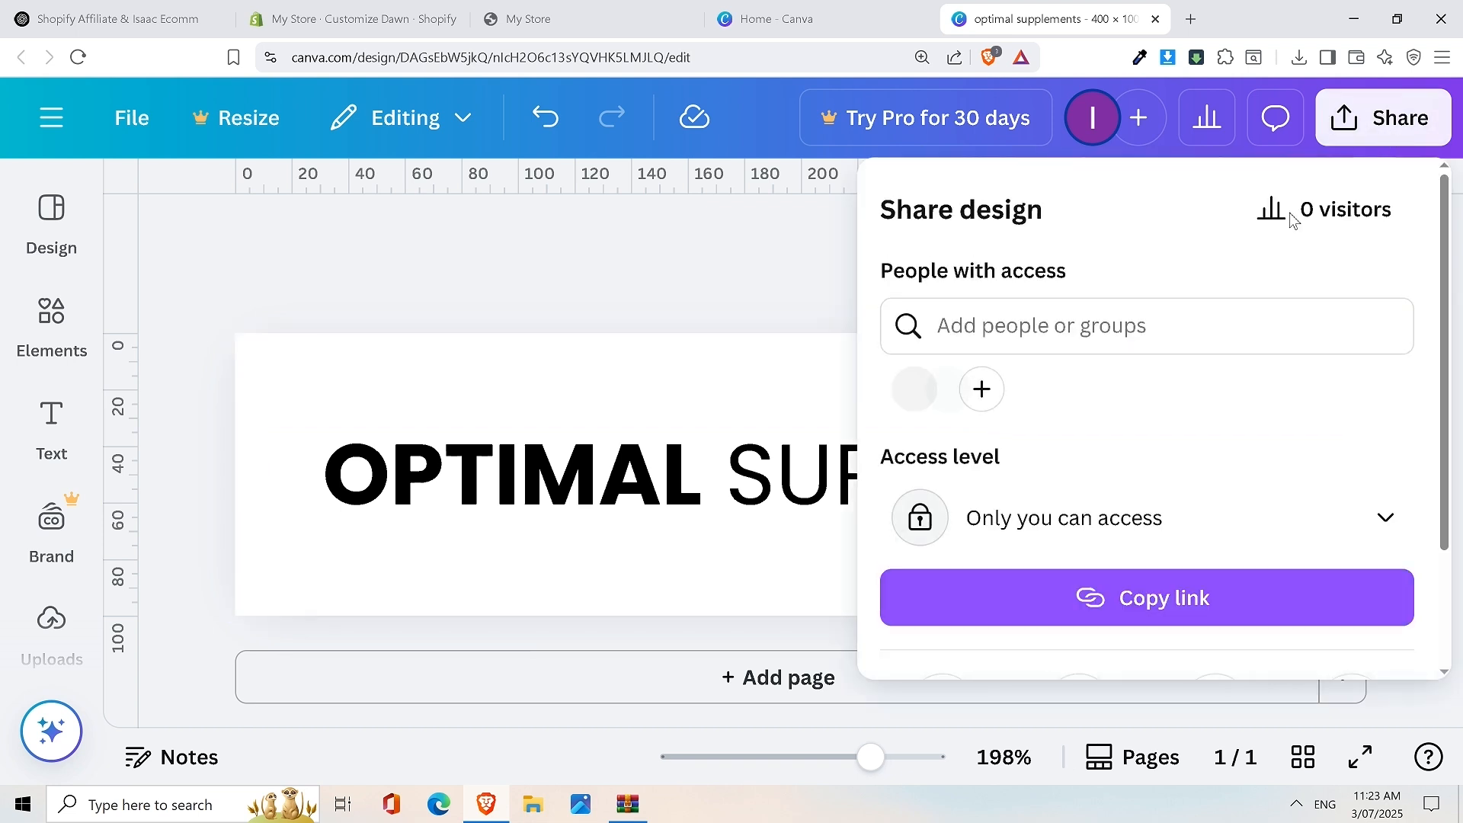
{"action": "scroll", "coordinate": [1114, 397], "scroll_direction": "down", "scroll_amount": 2}
{"action": "left_click", "coordinate": [932, 541]}
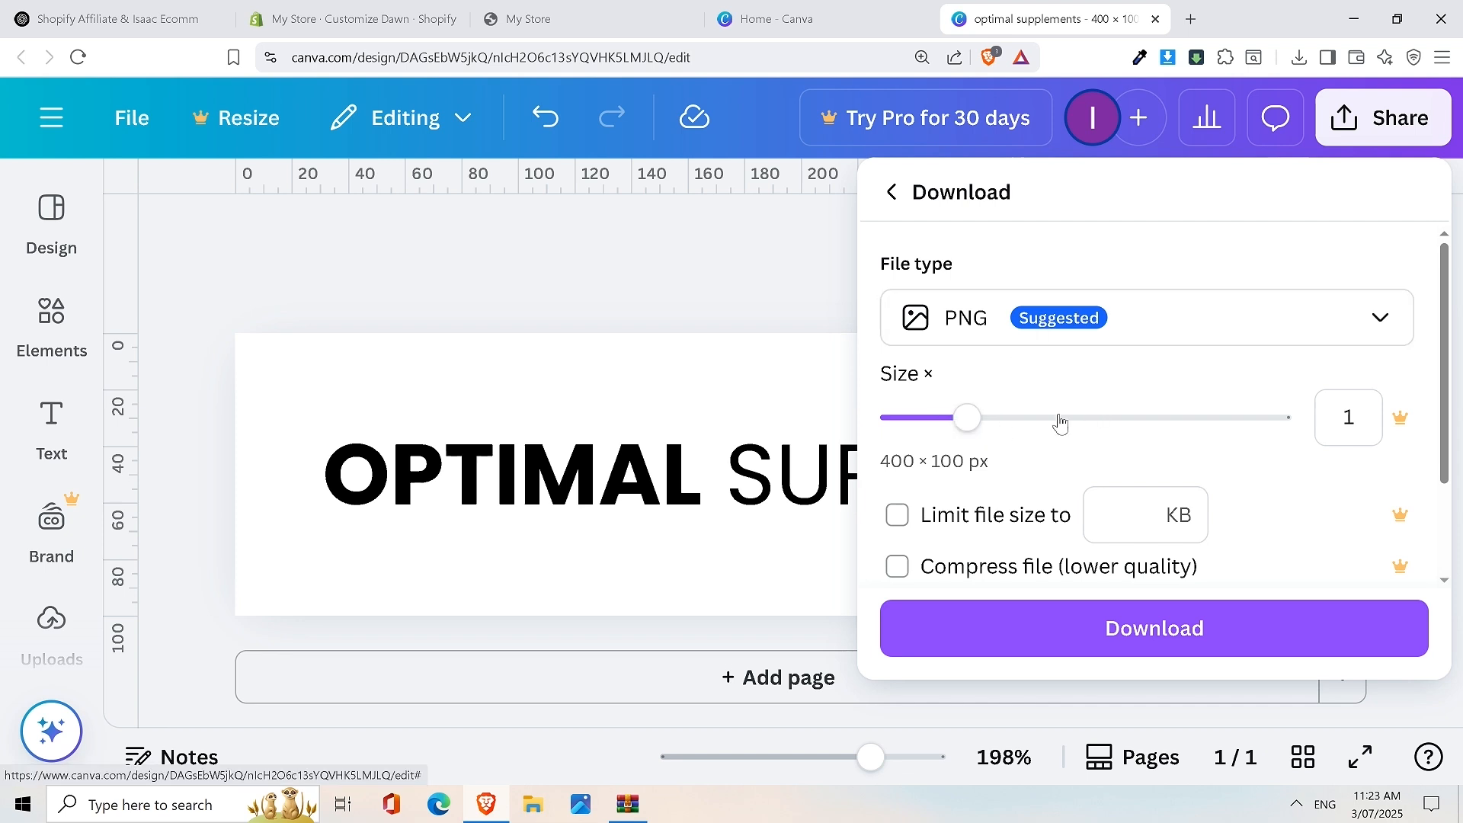
{"action": "scroll", "coordinate": [1286, 428], "scroll_direction": "down", "scroll_amount": 2}
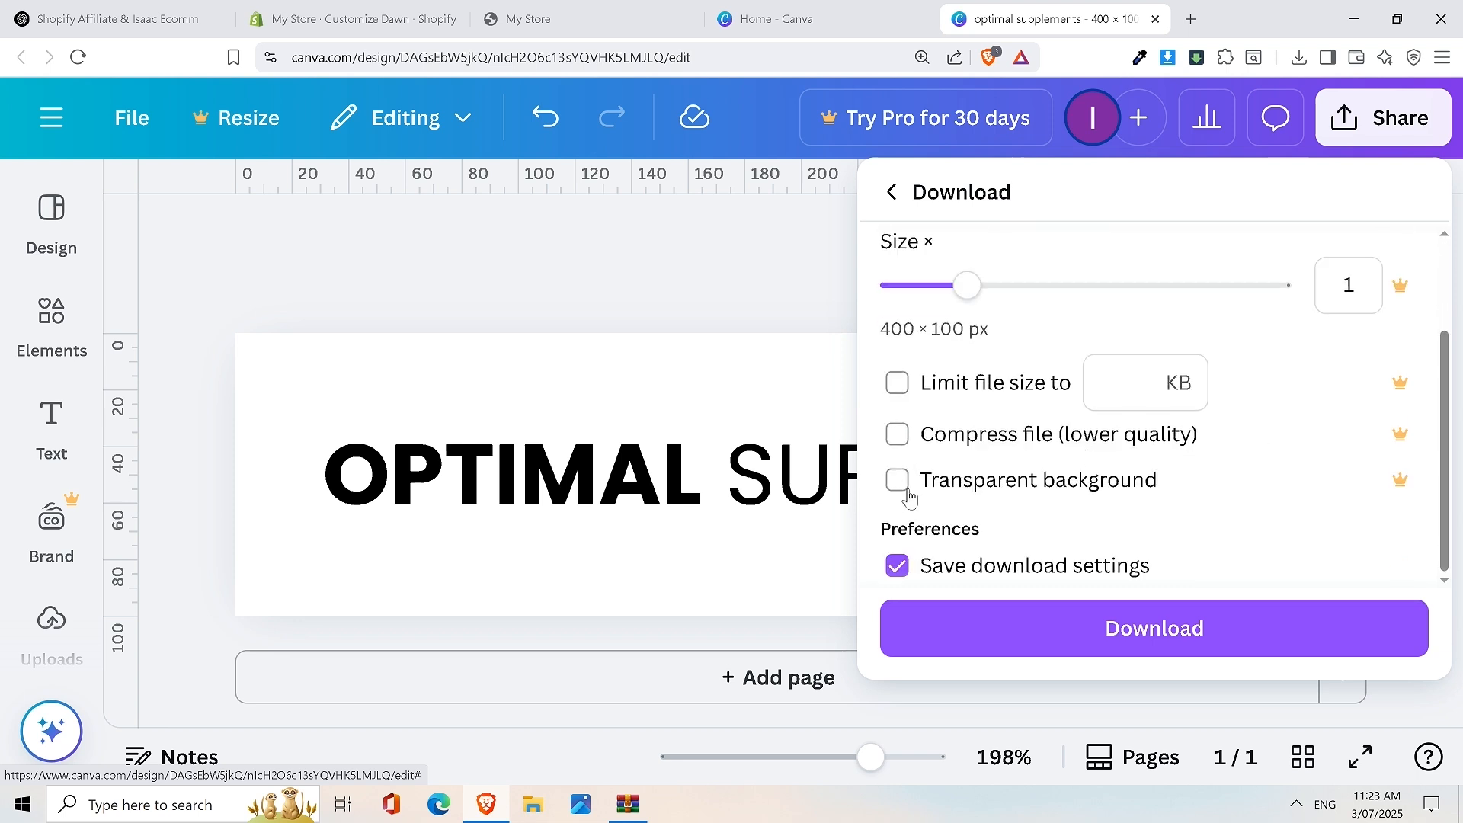
{"action": "left_click", "coordinate": [899, 484]}
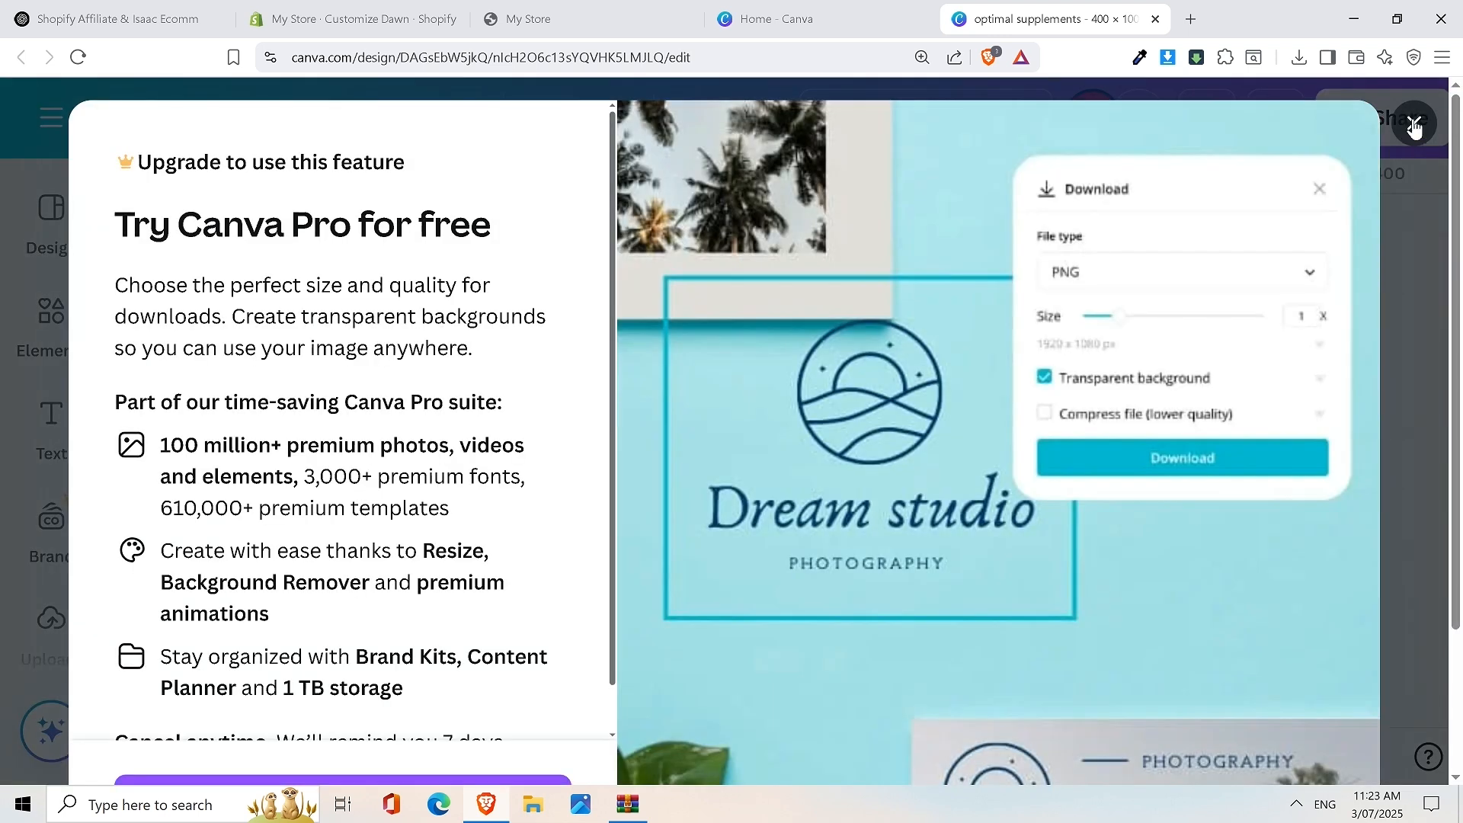
{"action": "left_click", "coordinate": [1414, 124]}
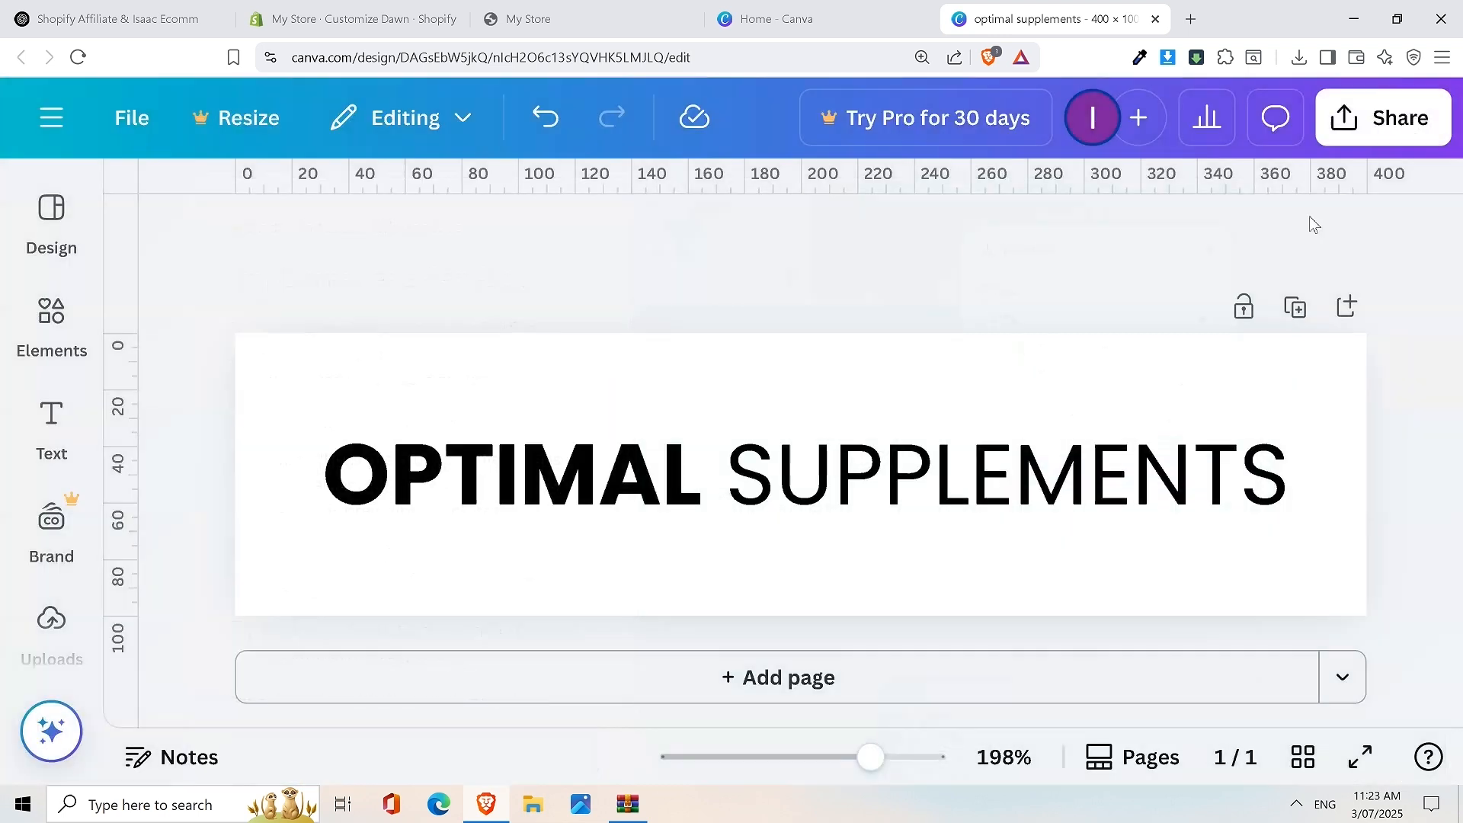
Download the logo design as a PNG at its 400 × 100 px size
{"action": "left_click", "coordinate": [1369, 118]}
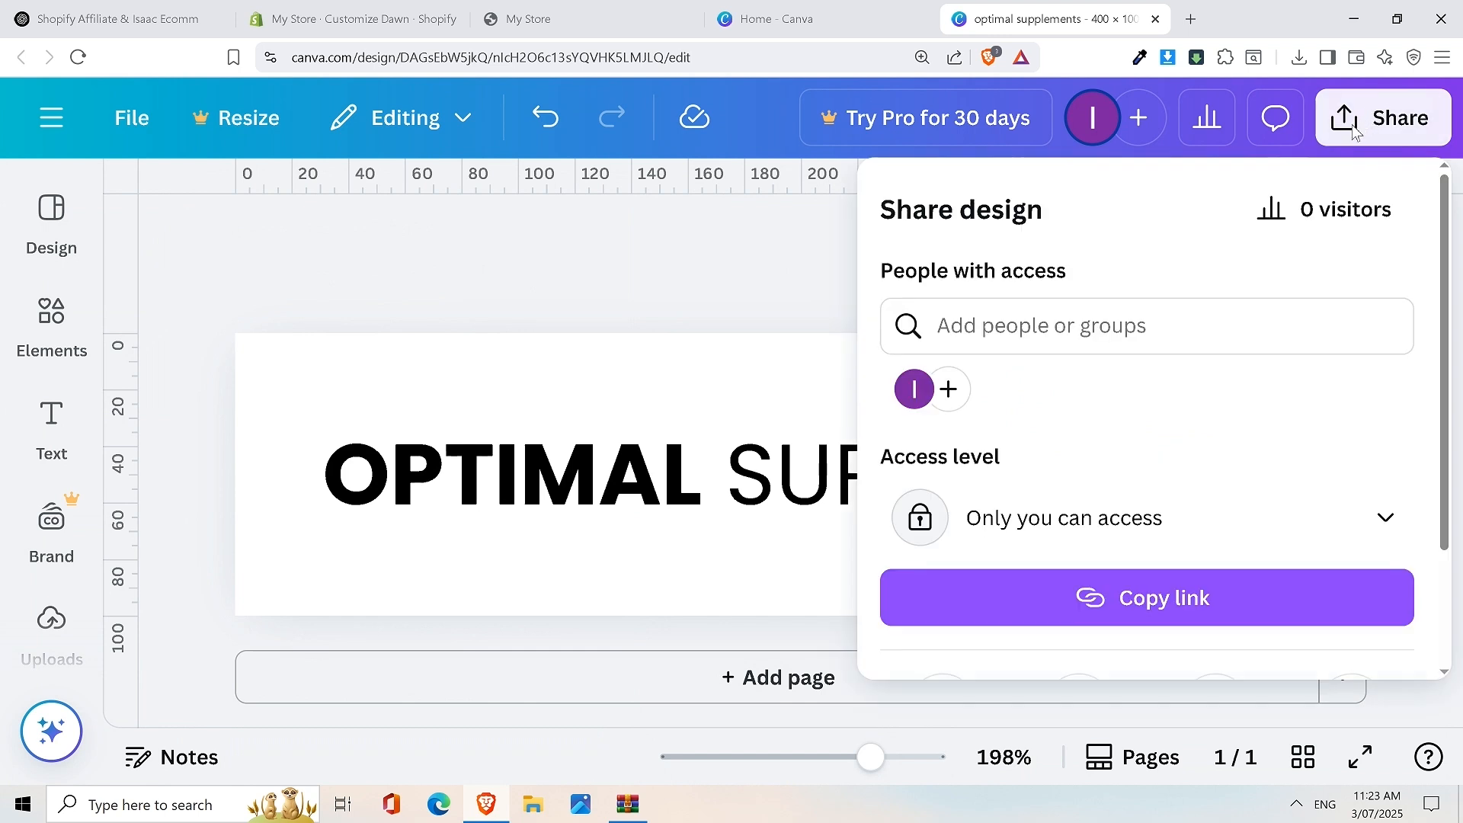
{"action": "scroll", "coordinate": [1217, 425], "scroll_direction": "down", "scroll_amount": 2}
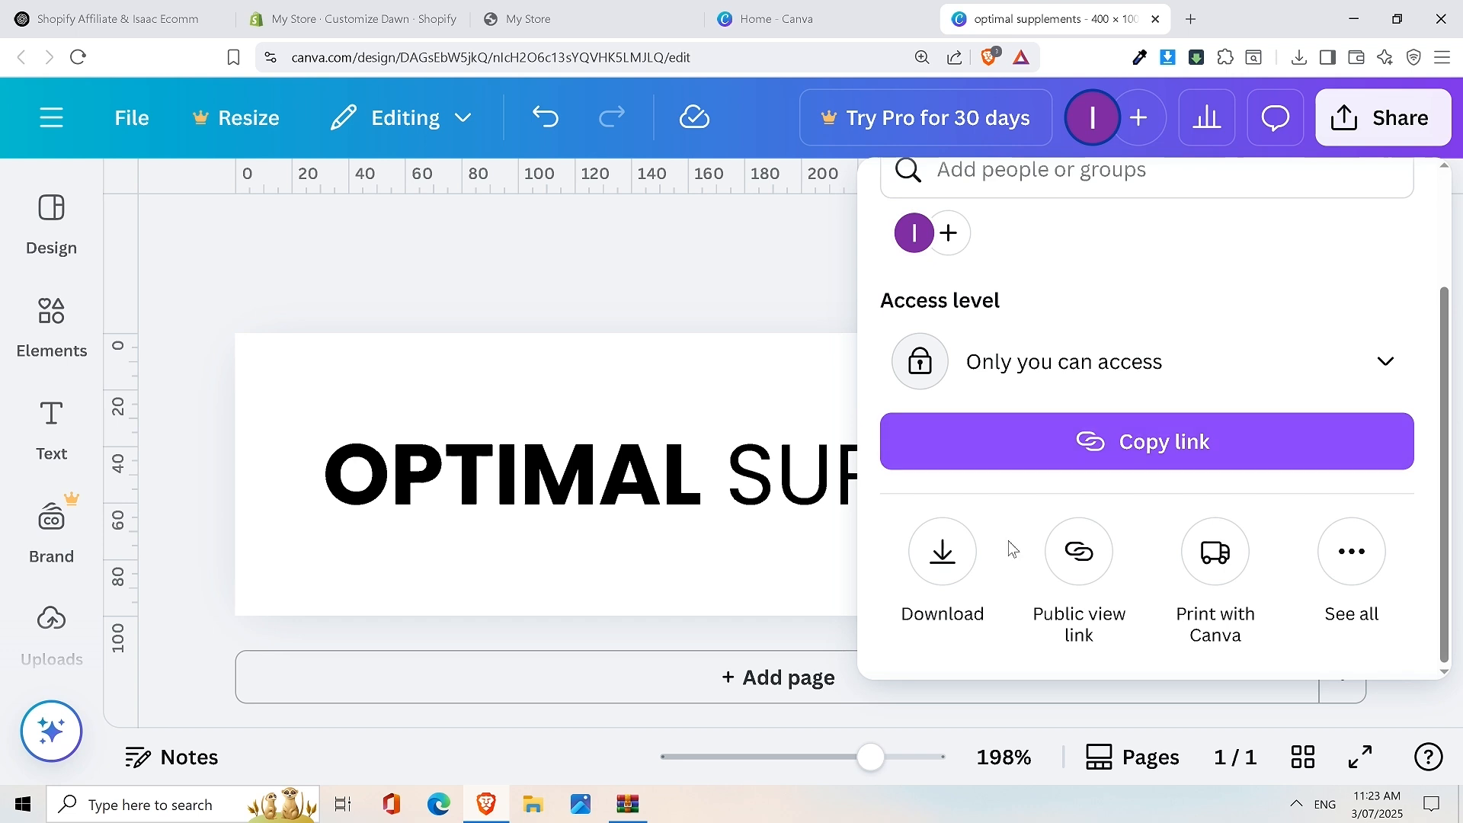
{"action": "left_click", "coordinate": [944, 567]}
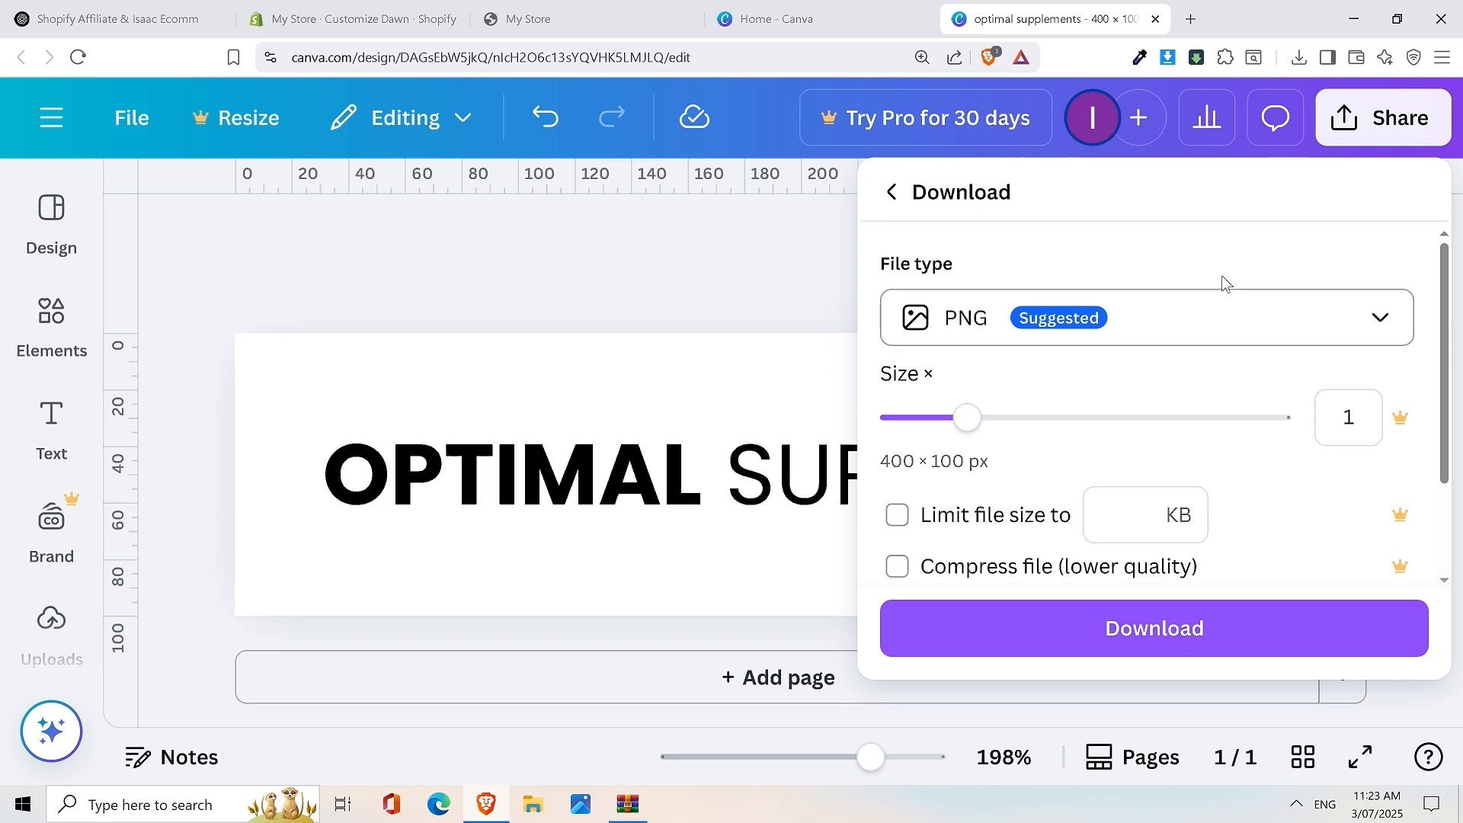
{"action": "scroll", "coordinate": [1181, 435], "scroll_direction": "down", "scroll_amount": 2}
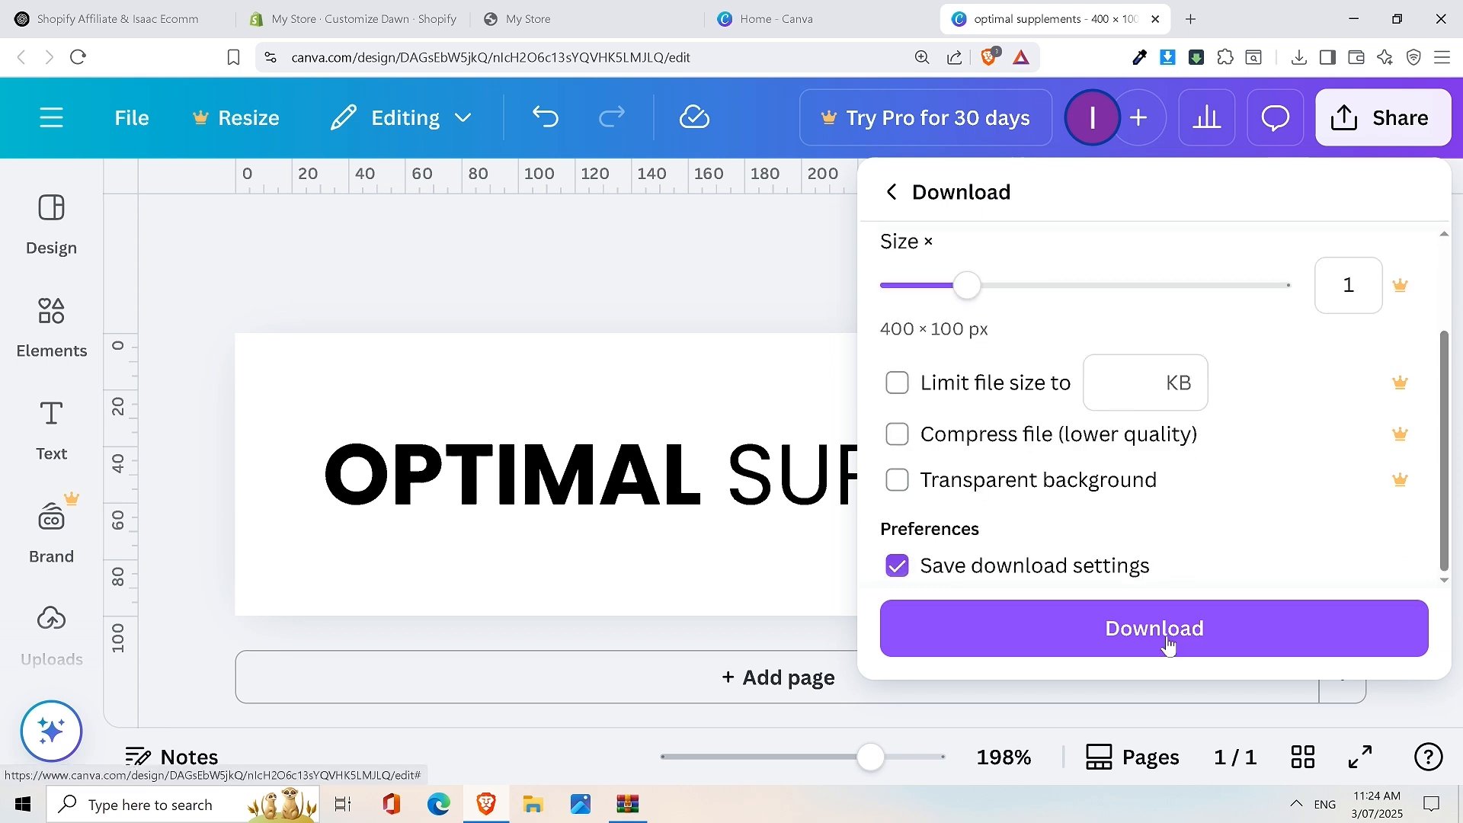
{"action": "left_click", "coordinate": [1210, 639]}
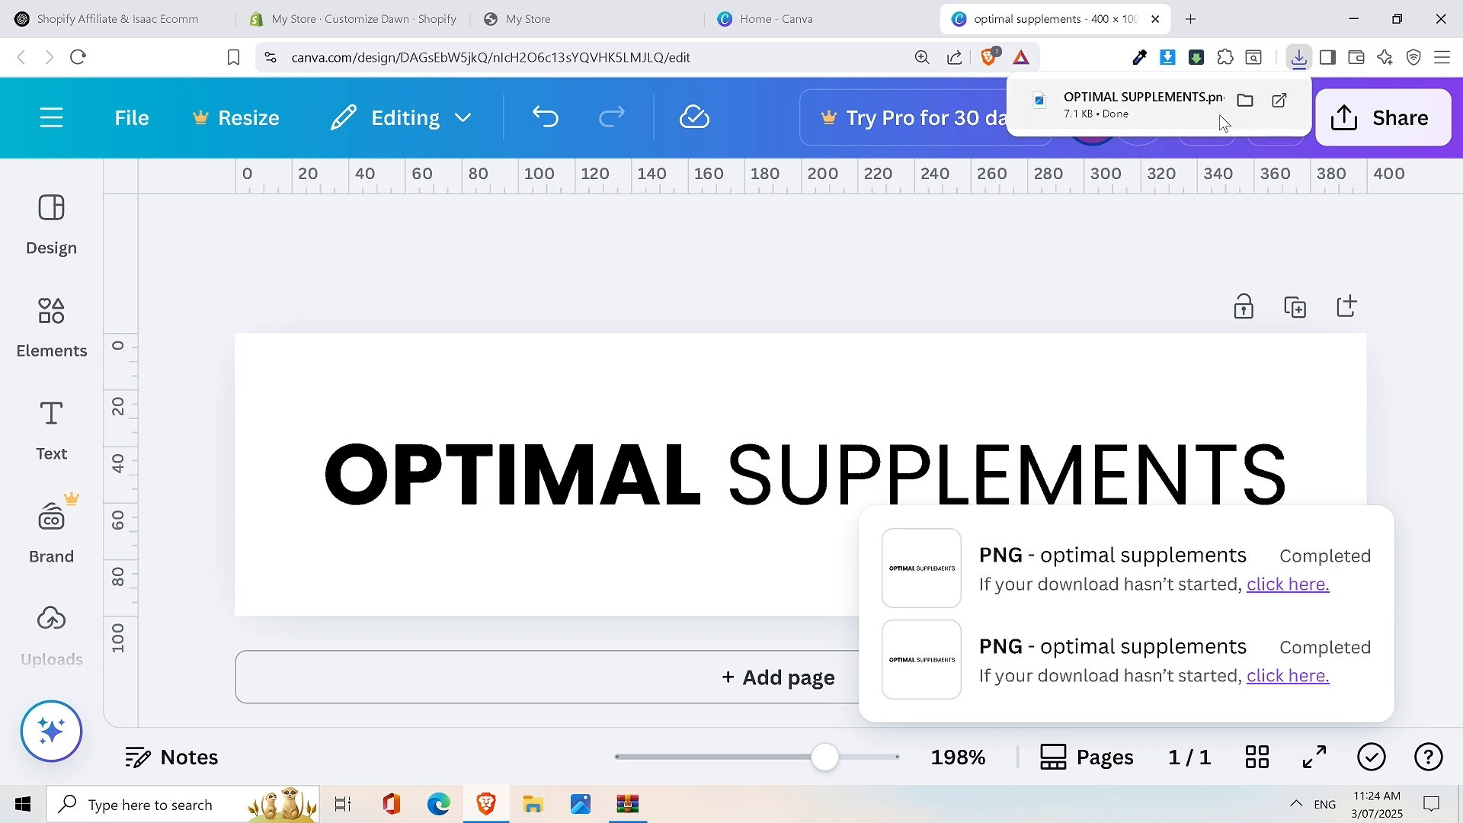
Switch to the Shopify theme editor and upload the newly downloaded OPTIMAL SUPPLEMENTS.png as the store logo
{"action": "left_click", "coordinate": [342, 20]}
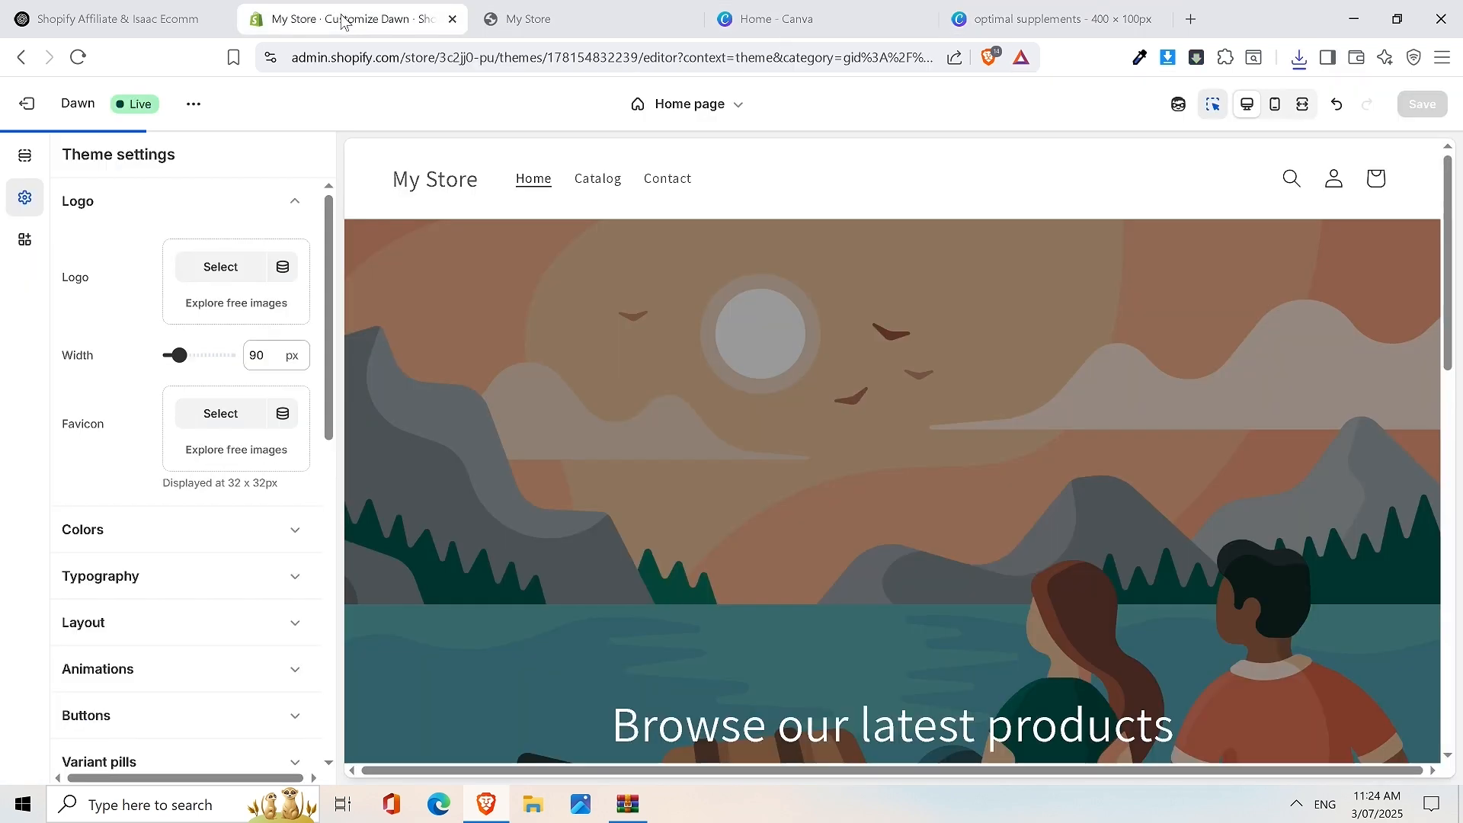
{"action": "left_click", "coordinate": [228, 272]}
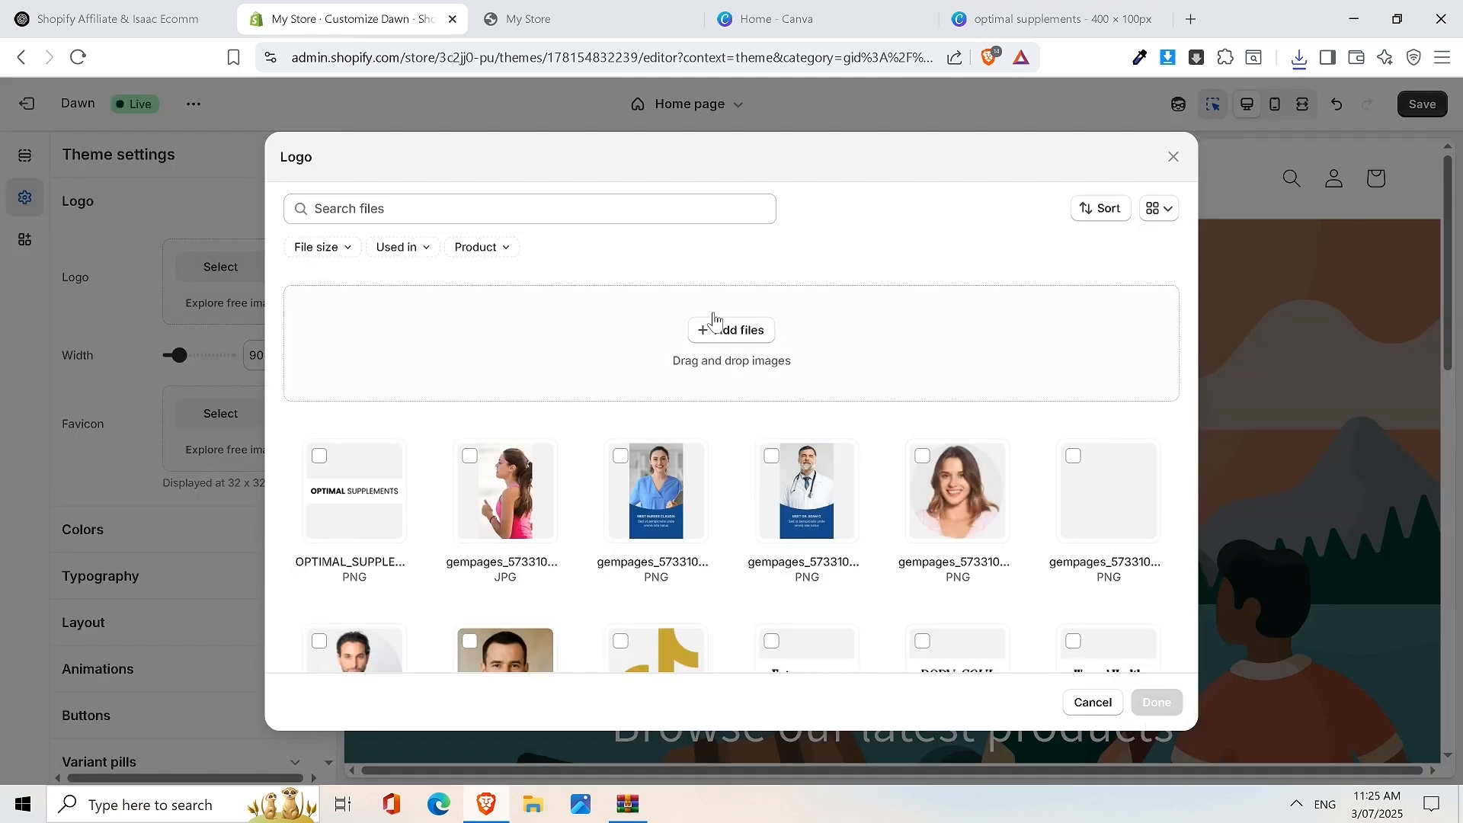
{"action": "left_click", "coordinate": [1298, 57]}
{"action": "left_click_drag", "start_coordinate": [1174, 145], "coordinate": [844, 312]}
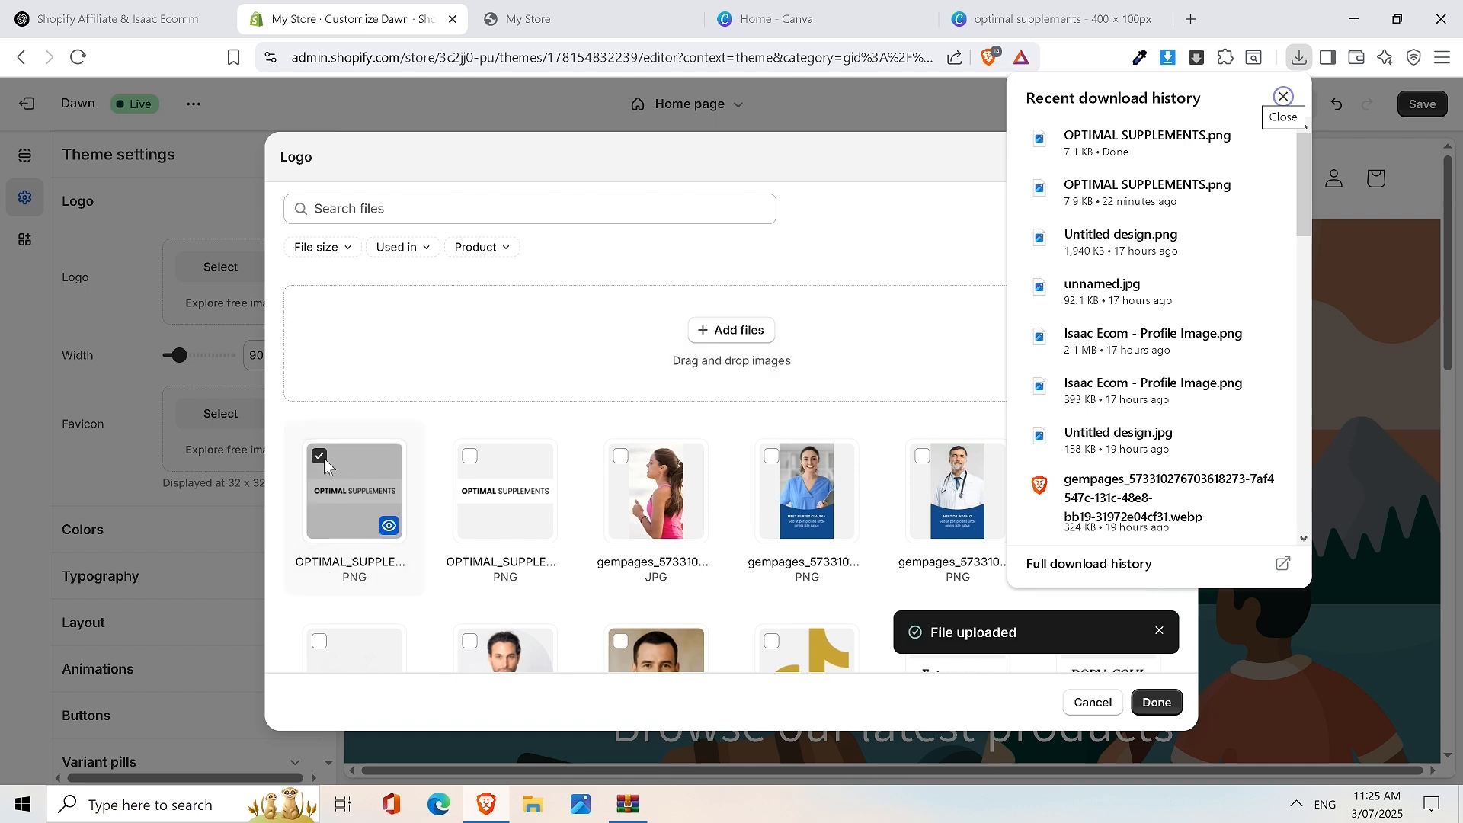
{"action": "left_click", "coordinate": [1159, 702]}
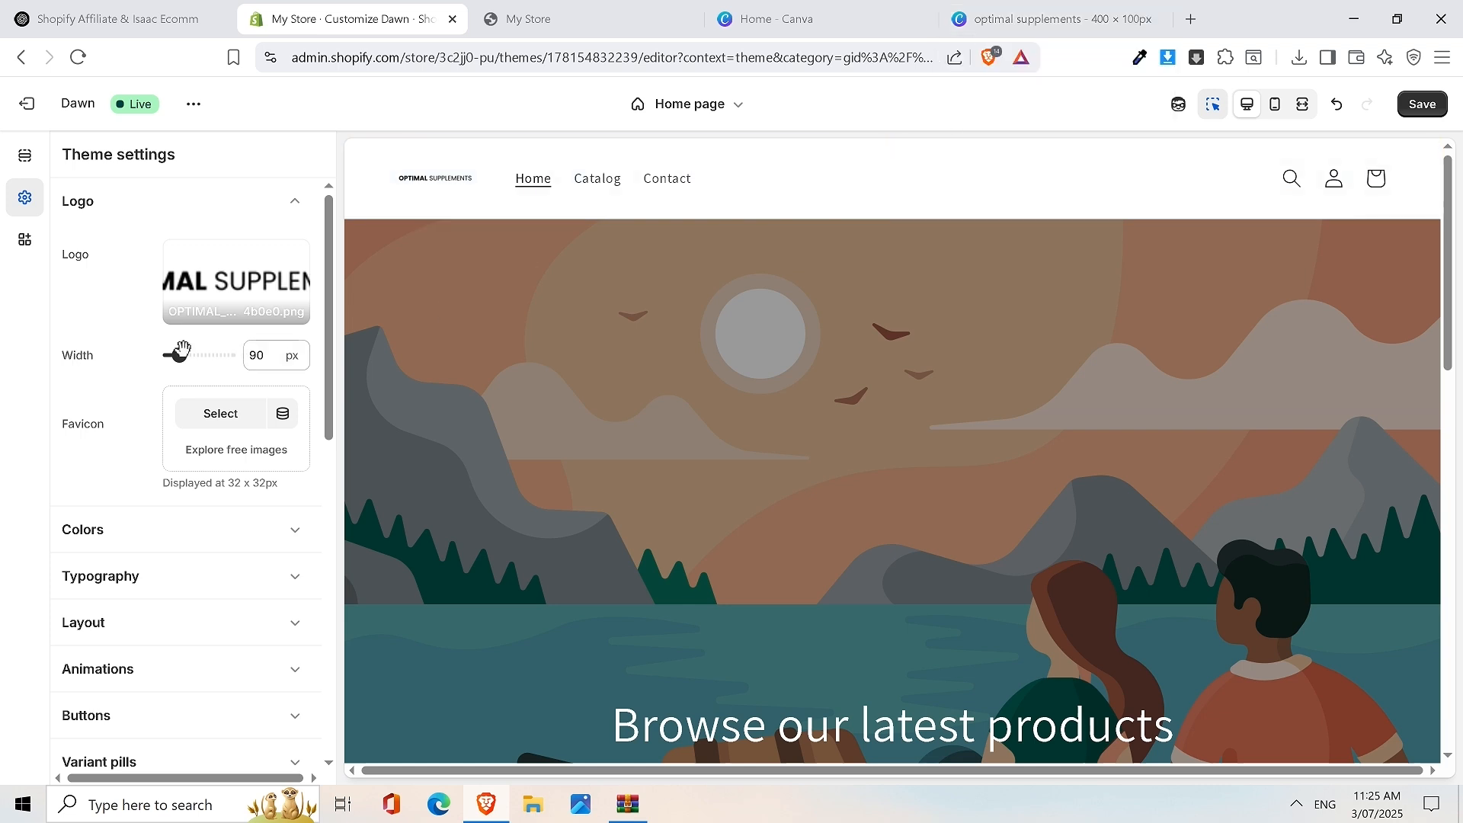
Try larger logo widths in the theme settings and settle on 200 px
{"action": "left_click", "coordinate": [211, 356]}
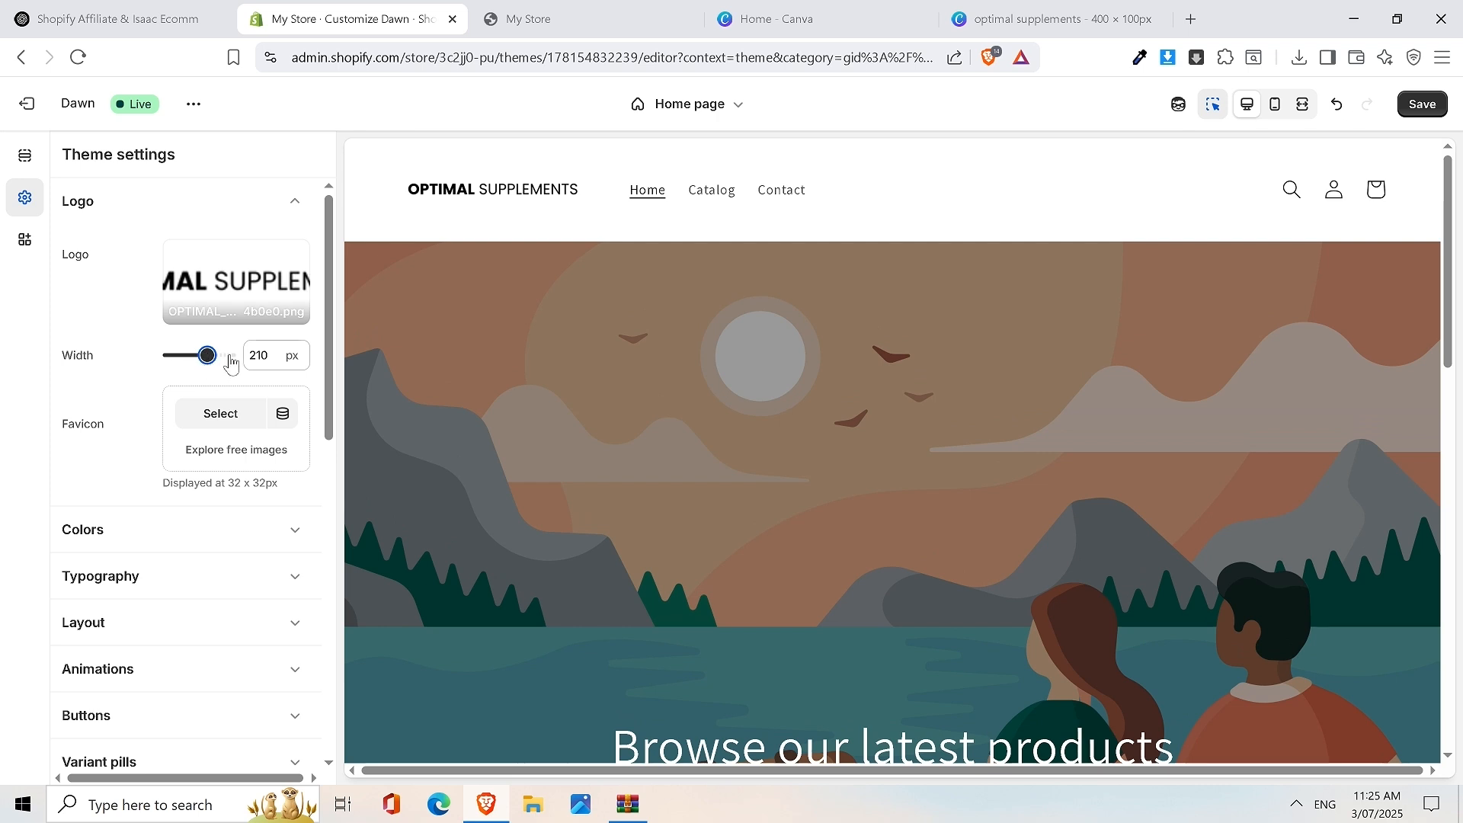
{"action": "left_click", "coordinate": [234, 355]}
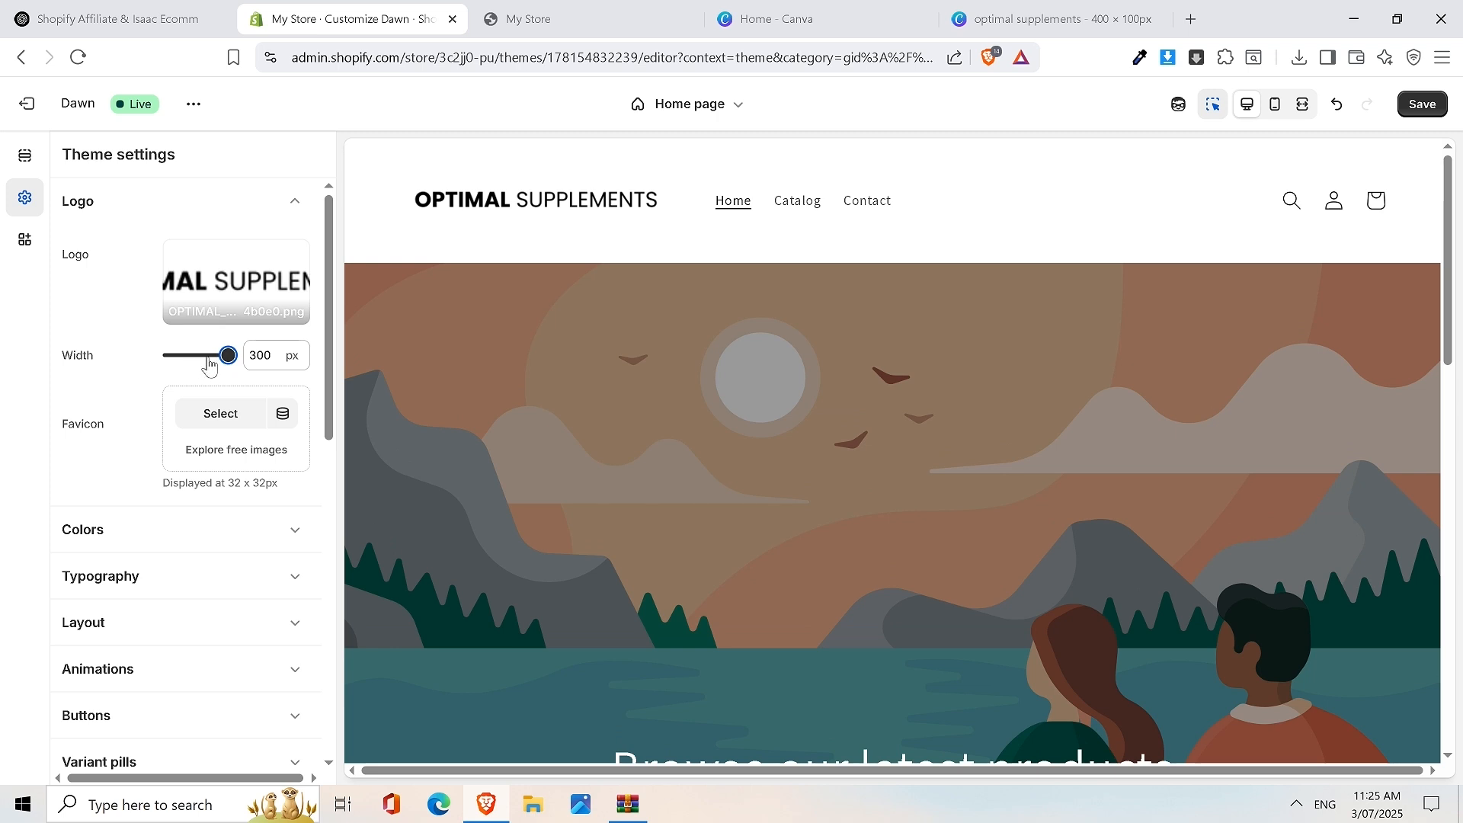
{"action": "left_click", "coordinate": [207, 358]}
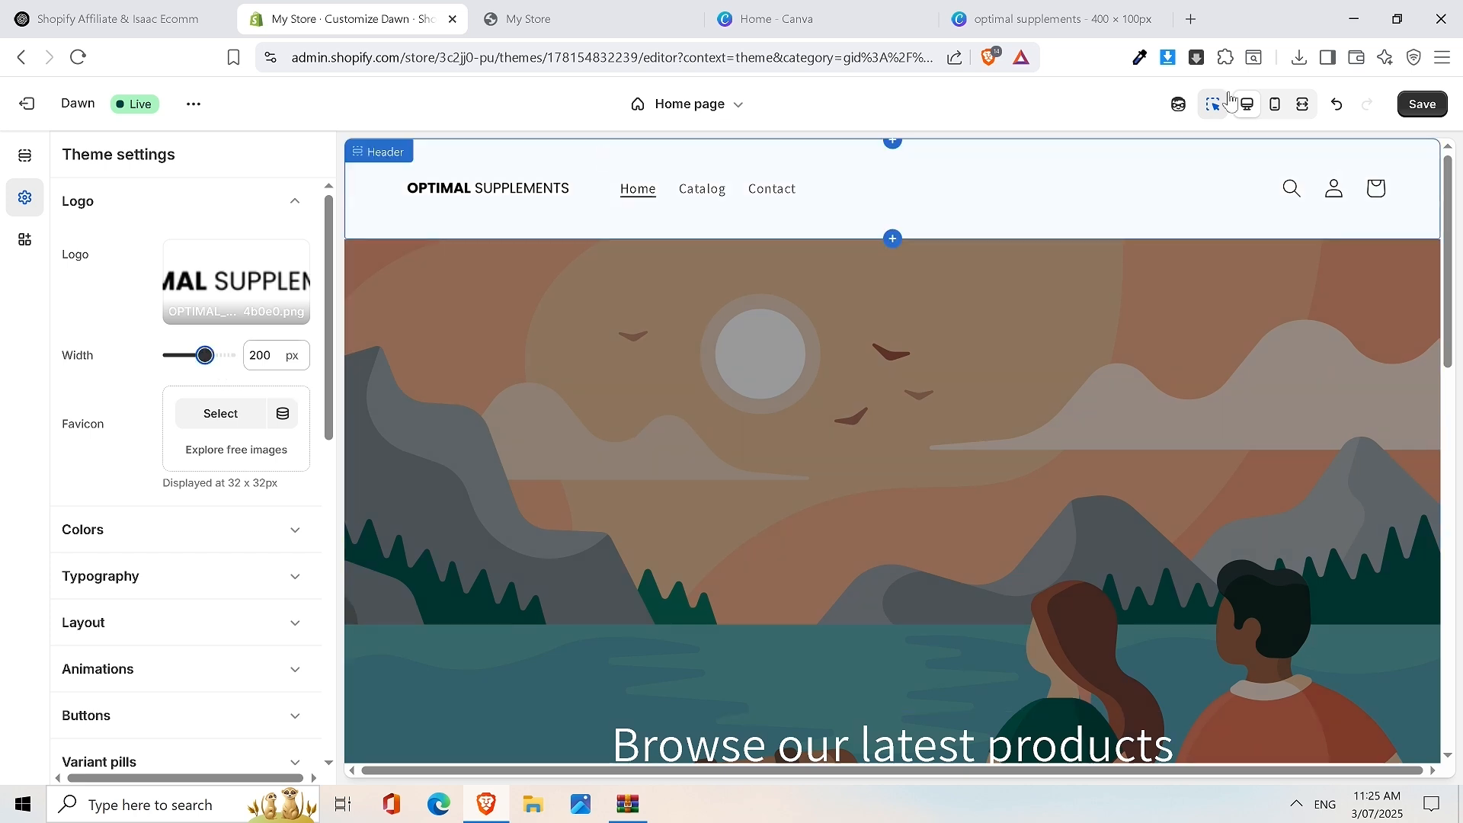
Preview the header and its navigation drawer in the mobile view, and return to the desktop view
{"action": "left_click", "coordinate": [1274, 103]}
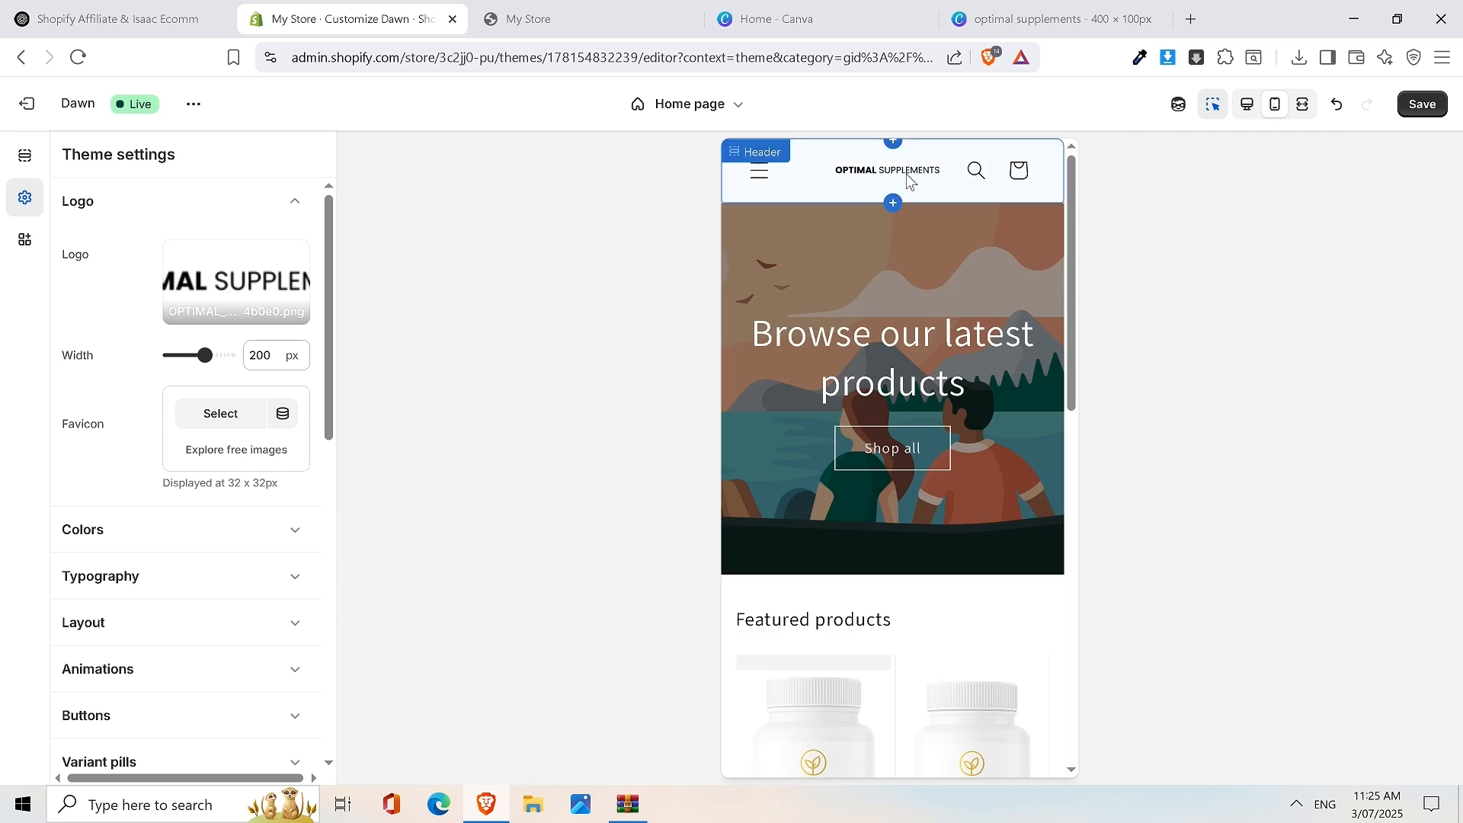
{"action": "left_click", "coordinate": [759, 174]}
{"action": "left_click", "coordinate": [767, 181]}
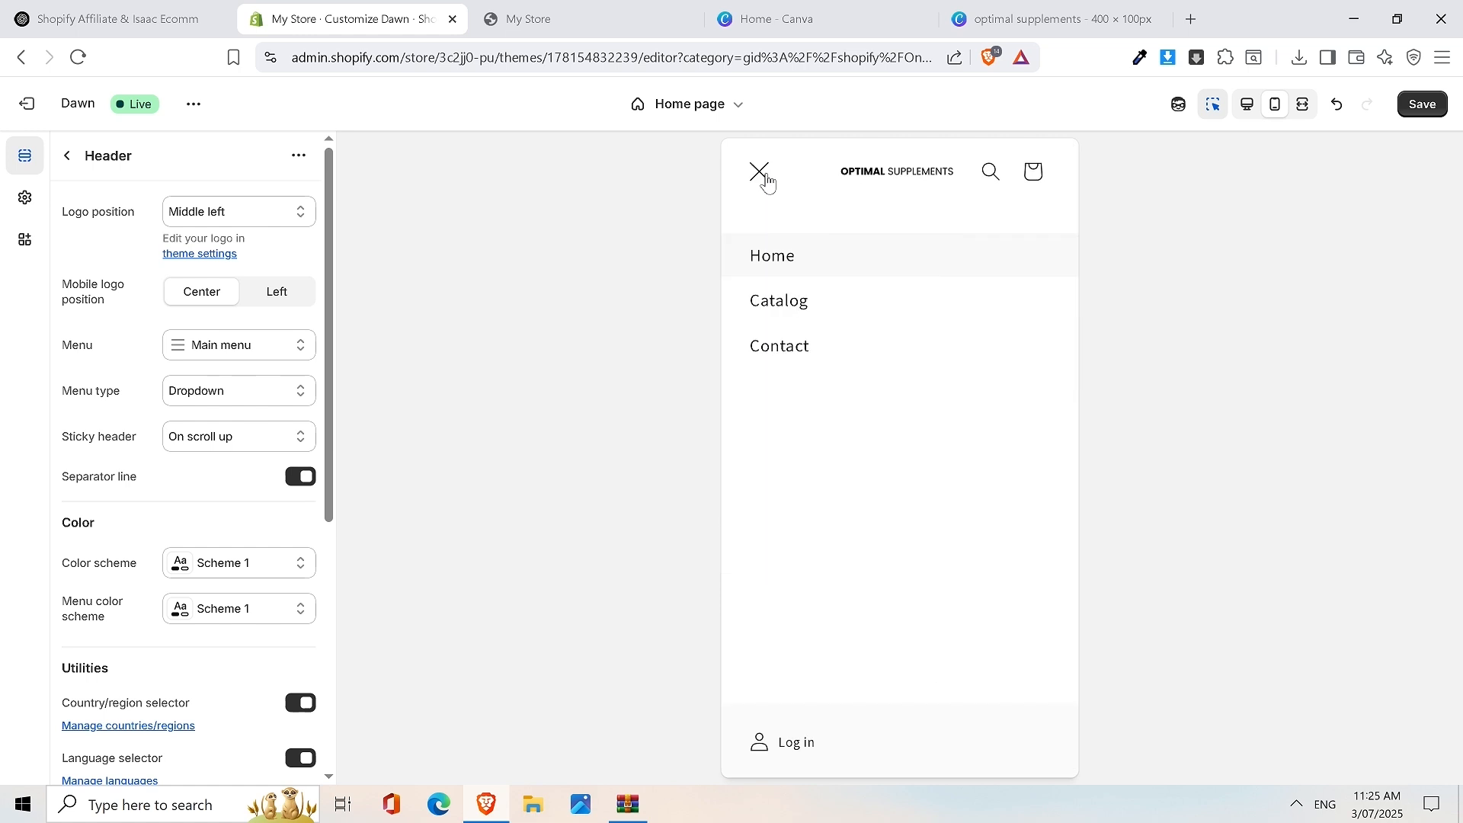
{"action": "left_click", "coordinate": [762, 175]}
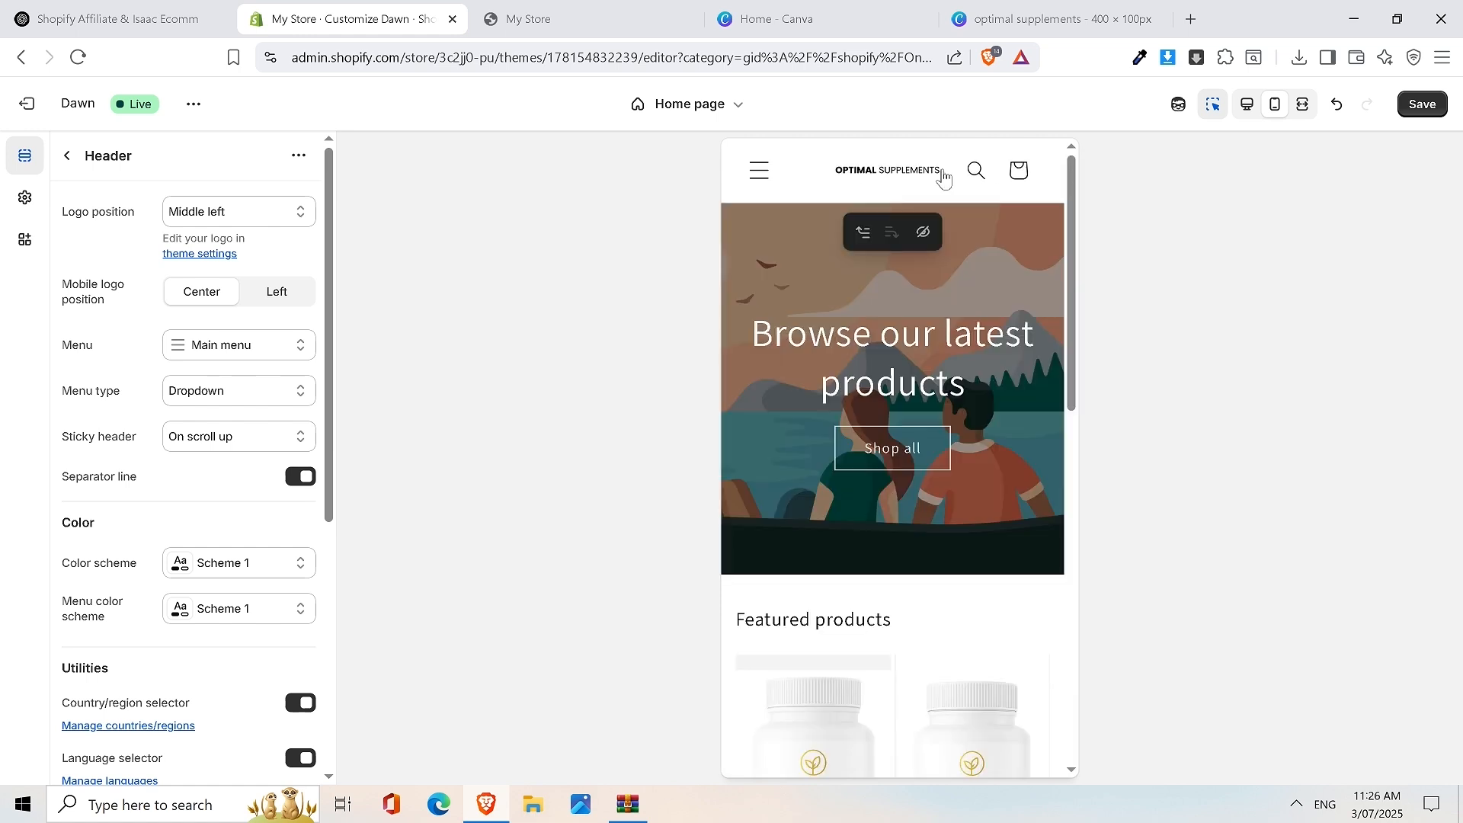
{"action": "left_click", "coordinate": [1248, 113]}
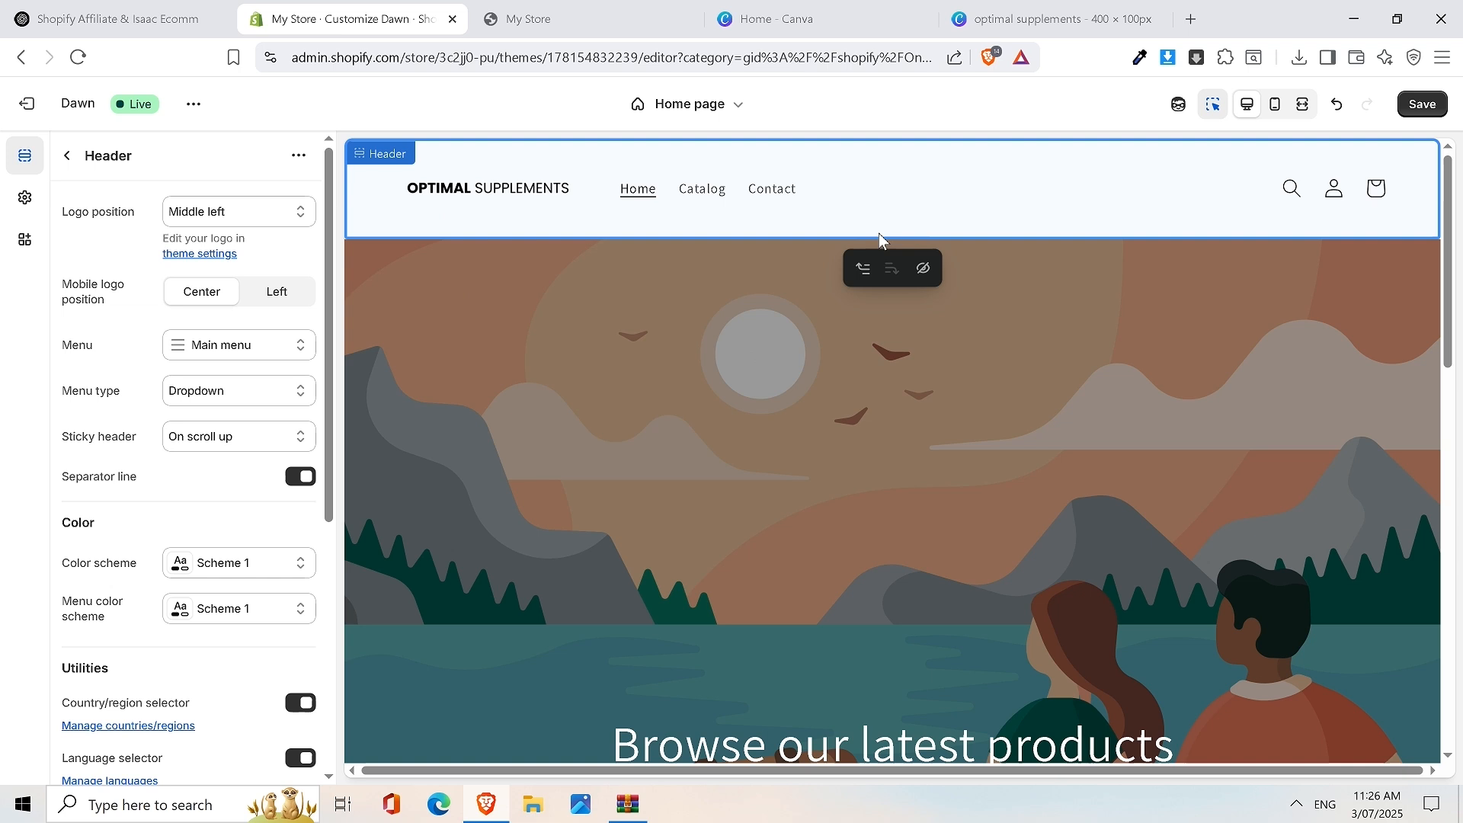
Save the theme with its new logo, keeping Main menu as the header's menu
{"action": "left_click", "coordinate": [242, 351]}
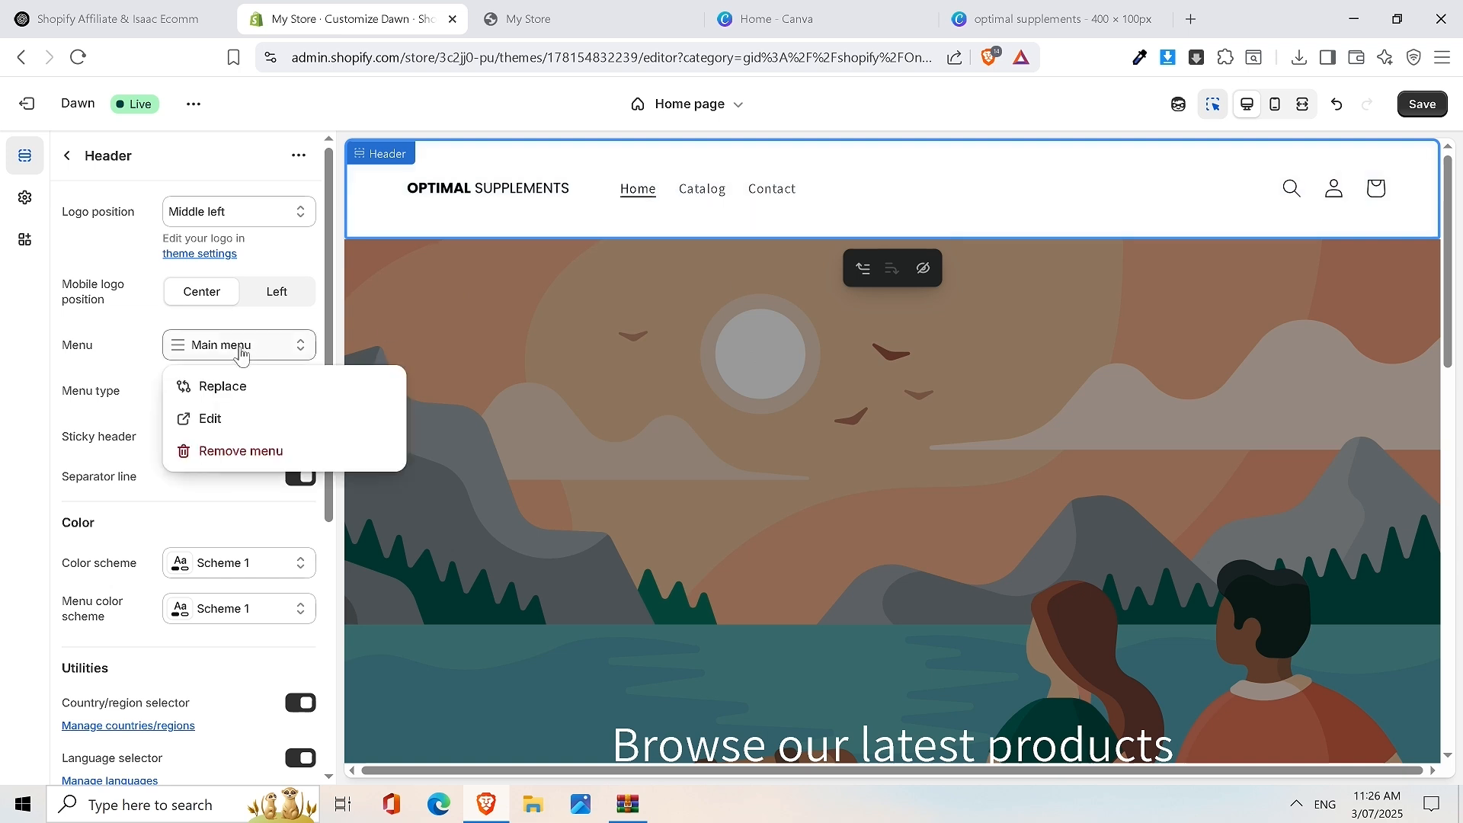
{"action": "left_click", "coordinate": [243, 350]}
{"action": "left_click", "coordinate": [220, 344]}
{"action": "left_click", "coordinate": [226, 351]}
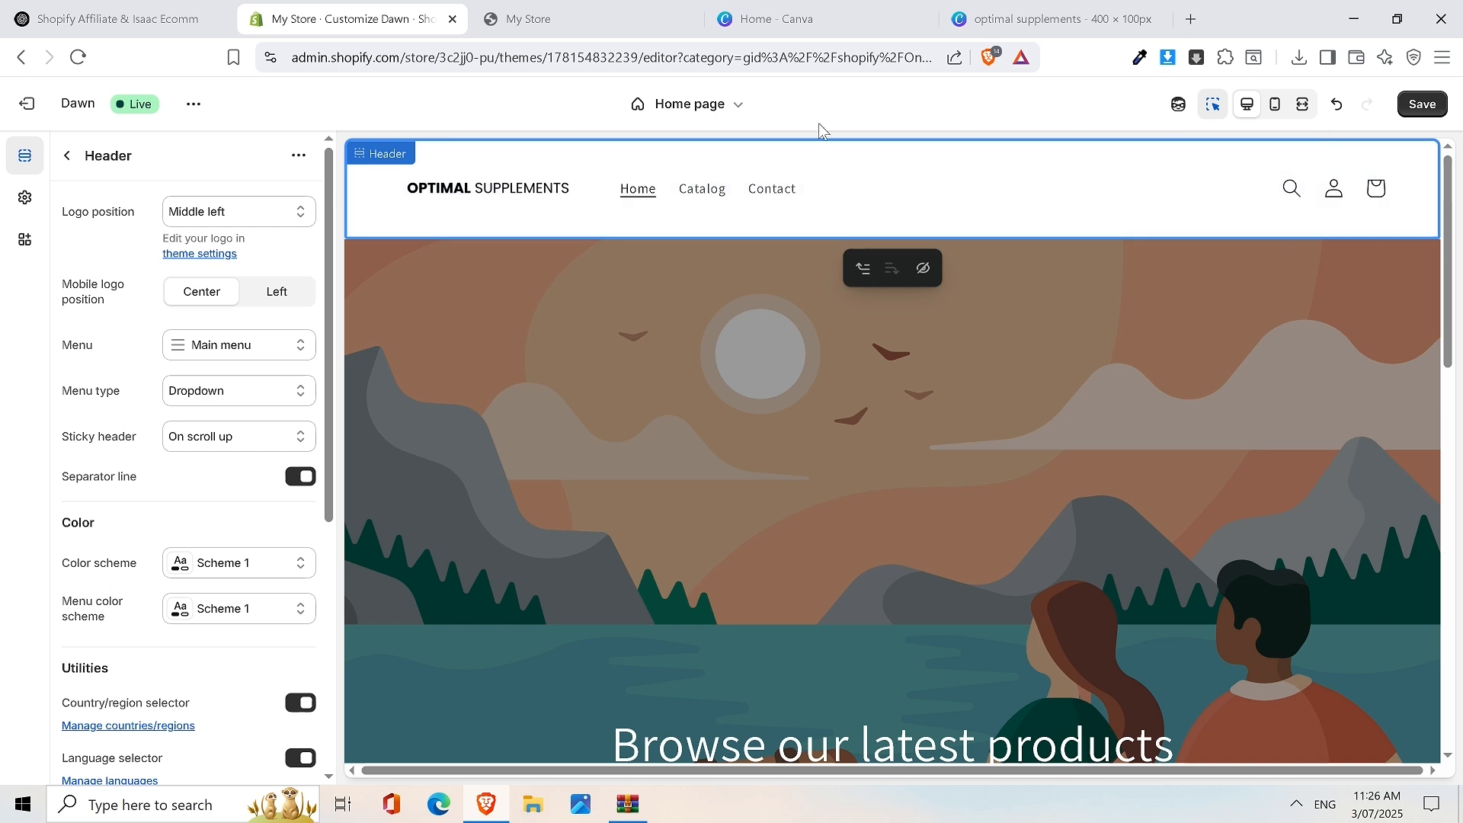
{"action": "left_click", "coordinate": [1433, 108]}
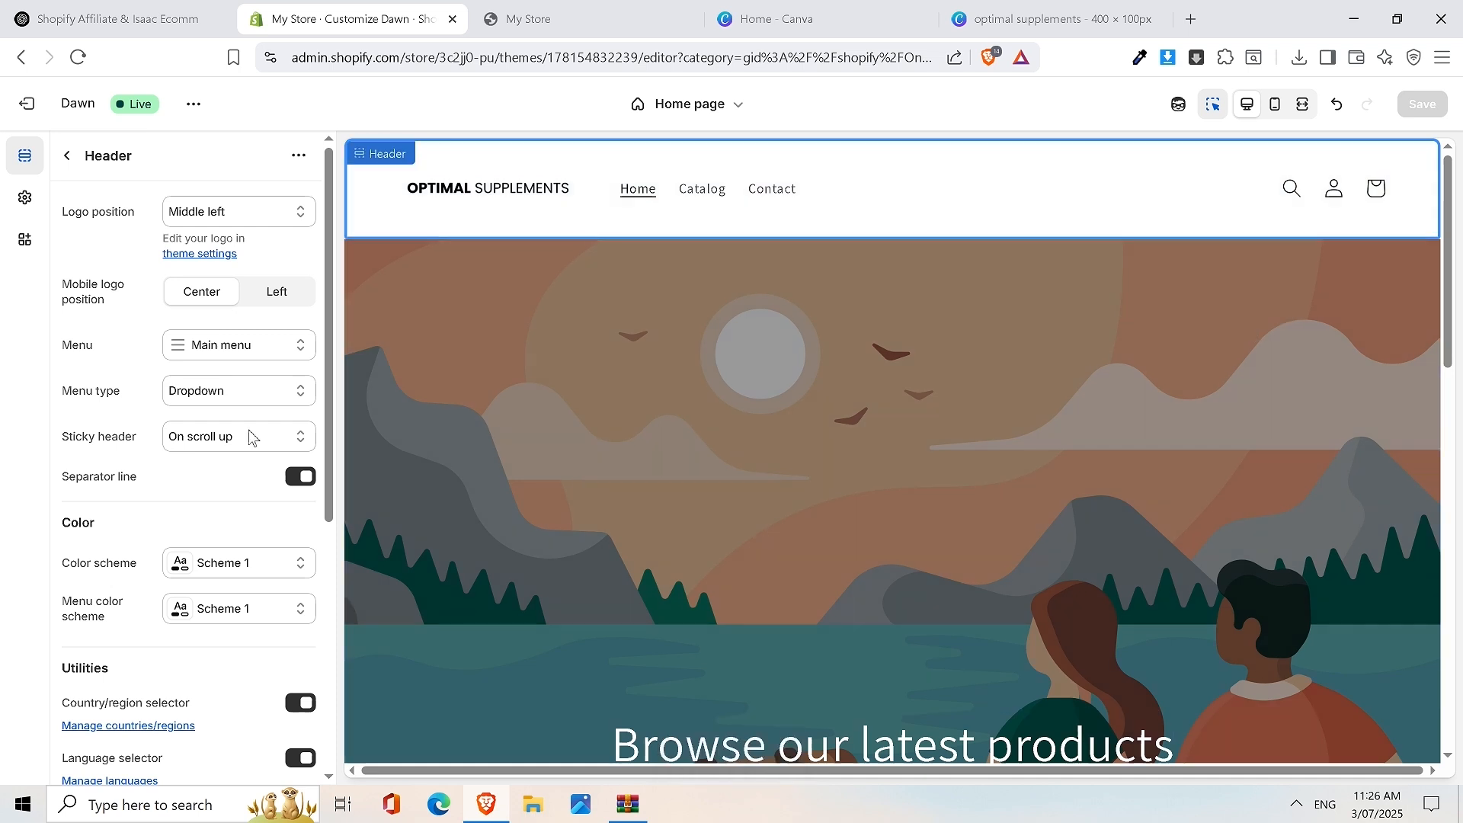
Open the header's Main menu for editing in the Shopify admin
{"action": "left_click", "coordinate": [257, 348]}
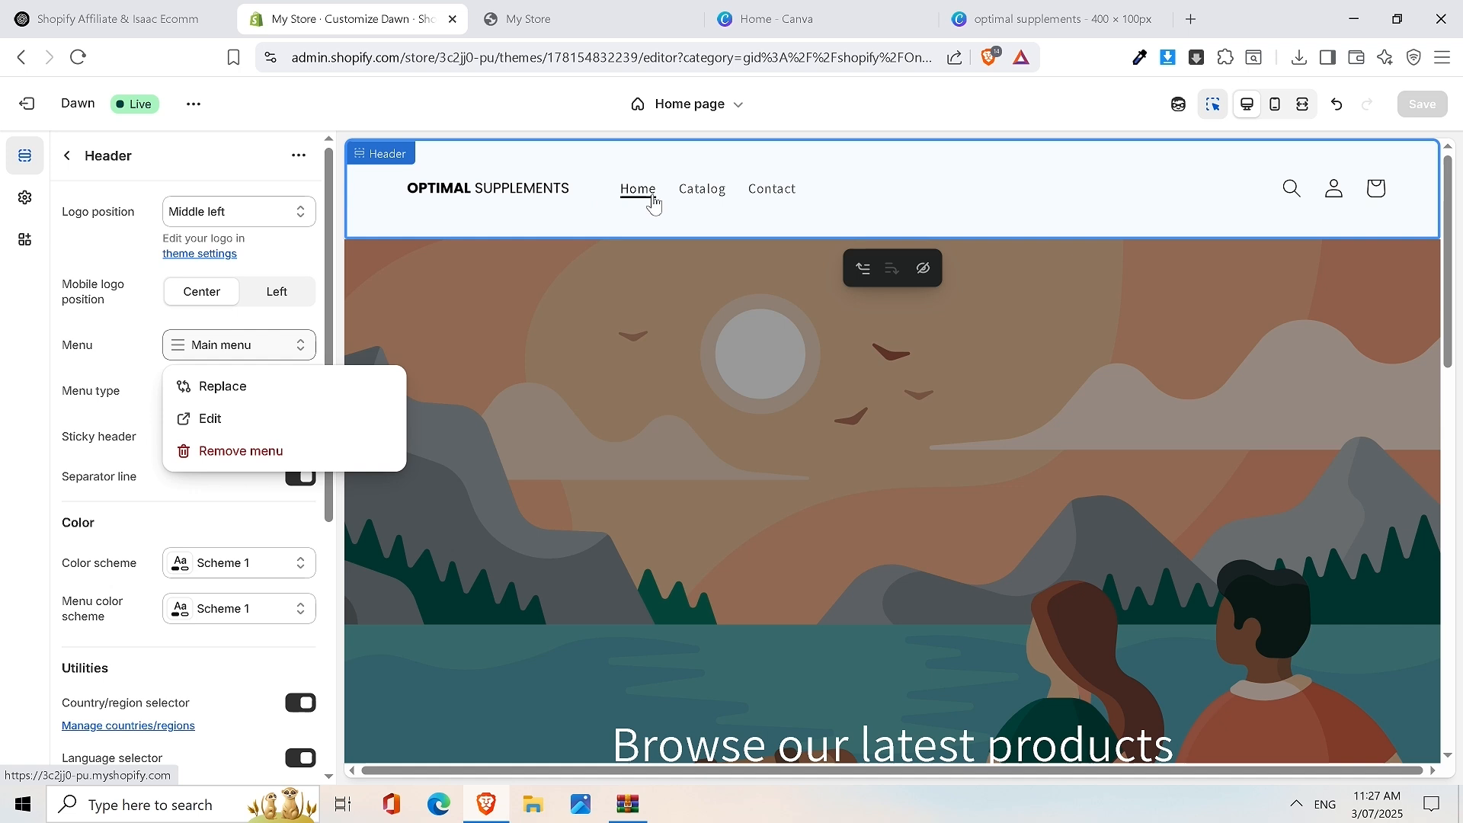
{"action": "left_click", "coordinate": [499, 194]}
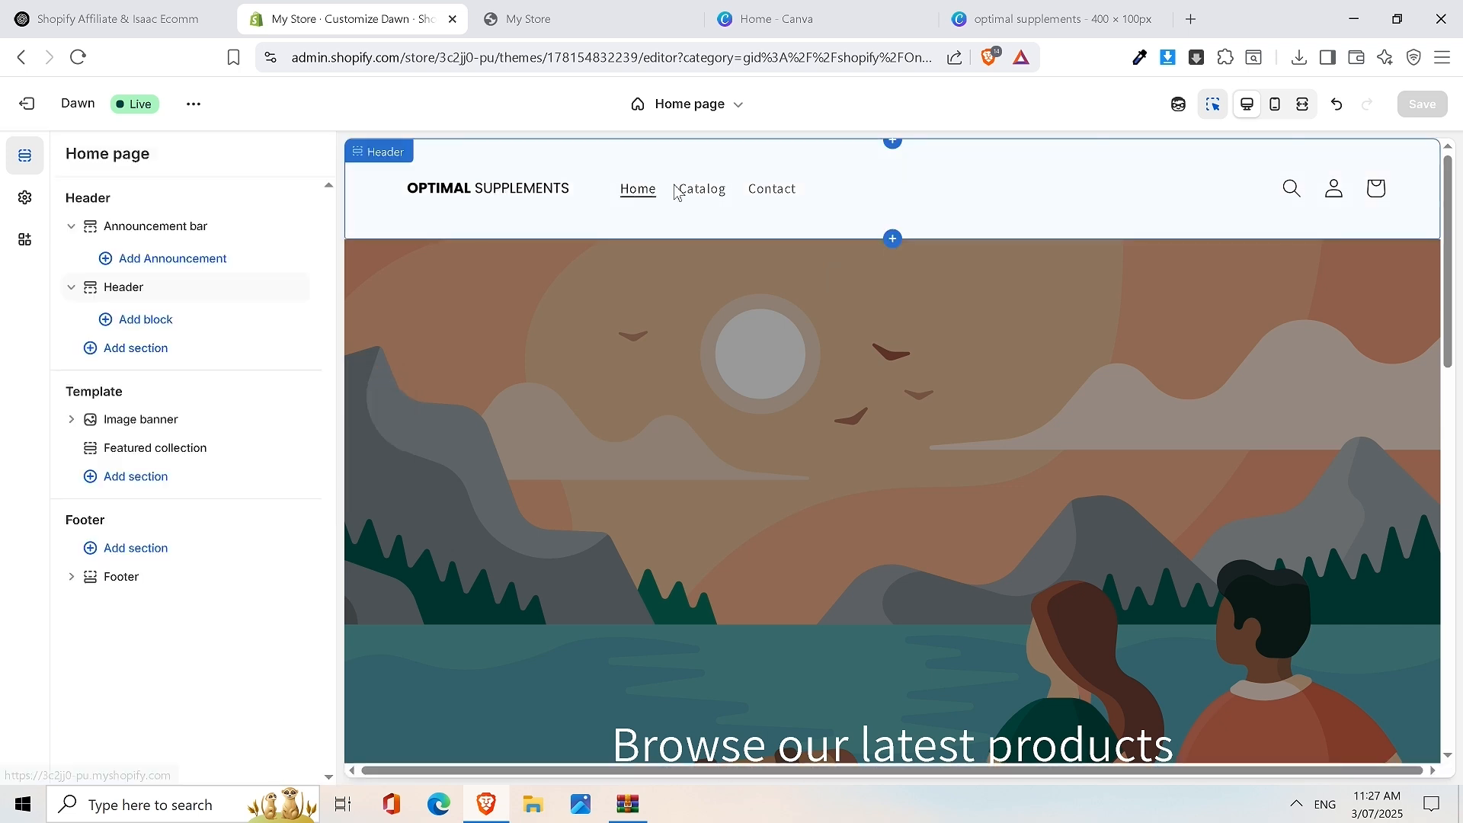
{"action": "left_click", "coordinate": [576, 183]}
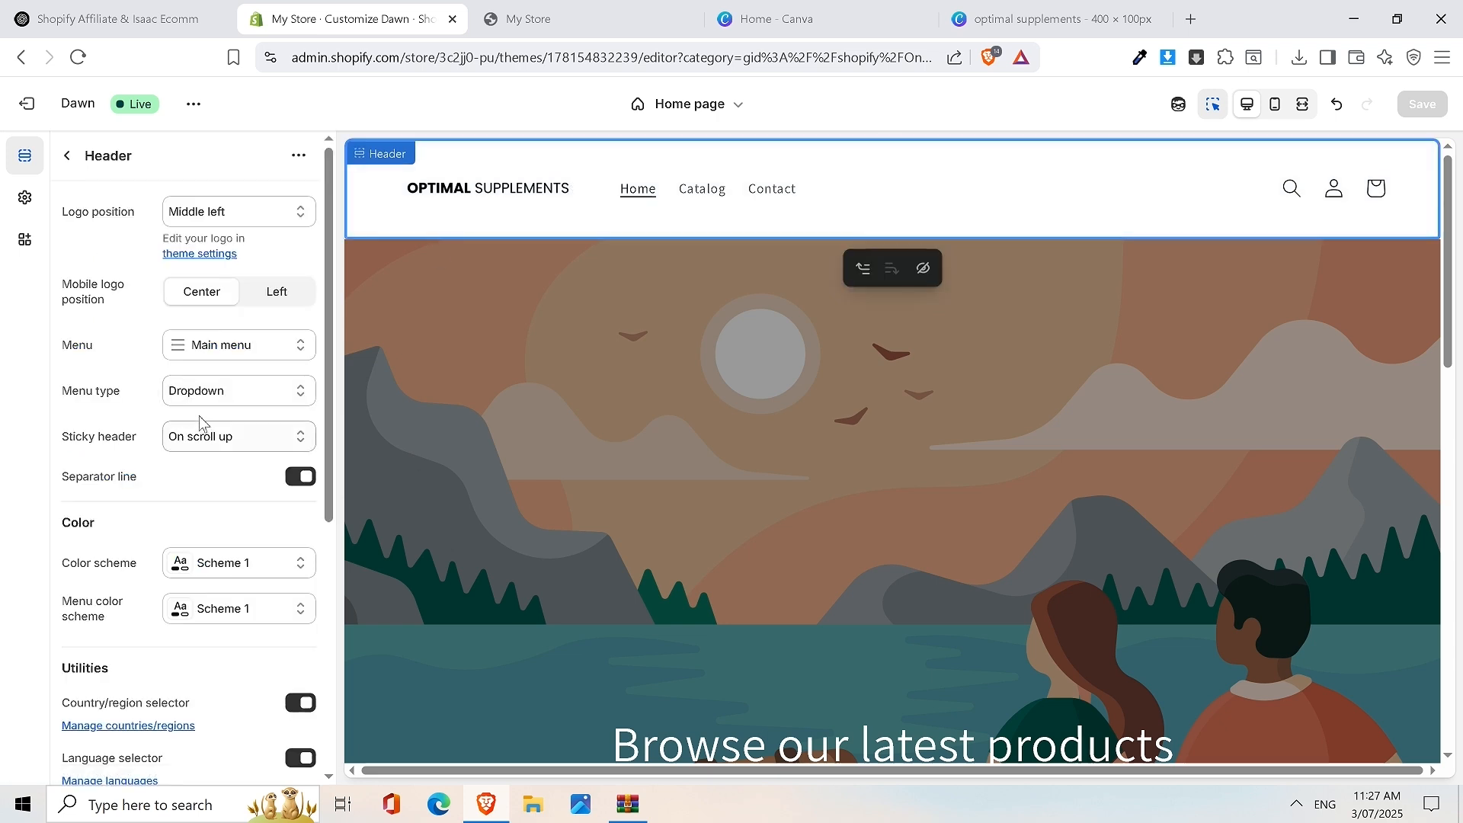
{"action": "left_click", "coordinate": [222, 352]}
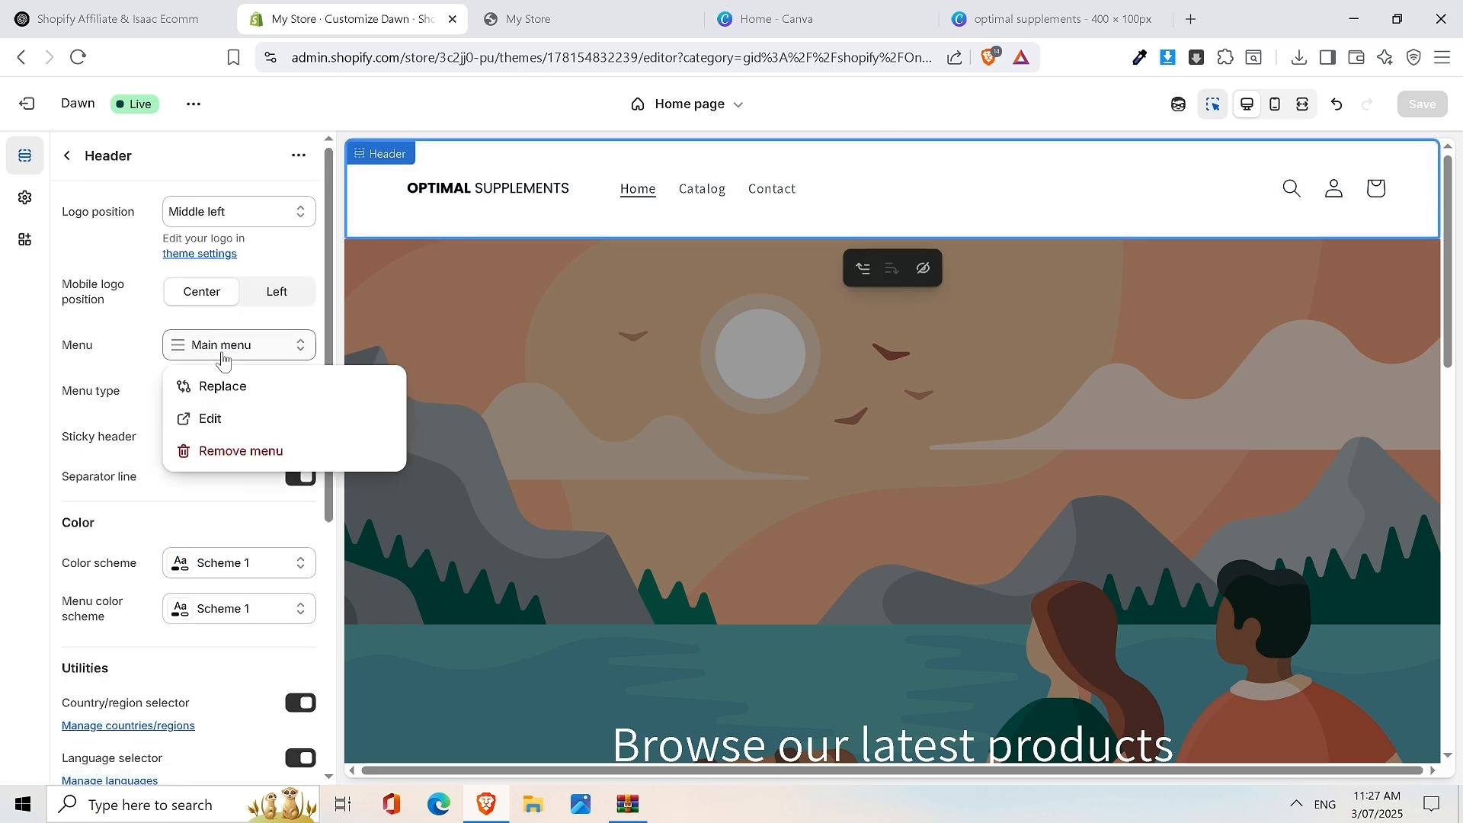
{"action": "left_click", "coordinate": [213, 420]}
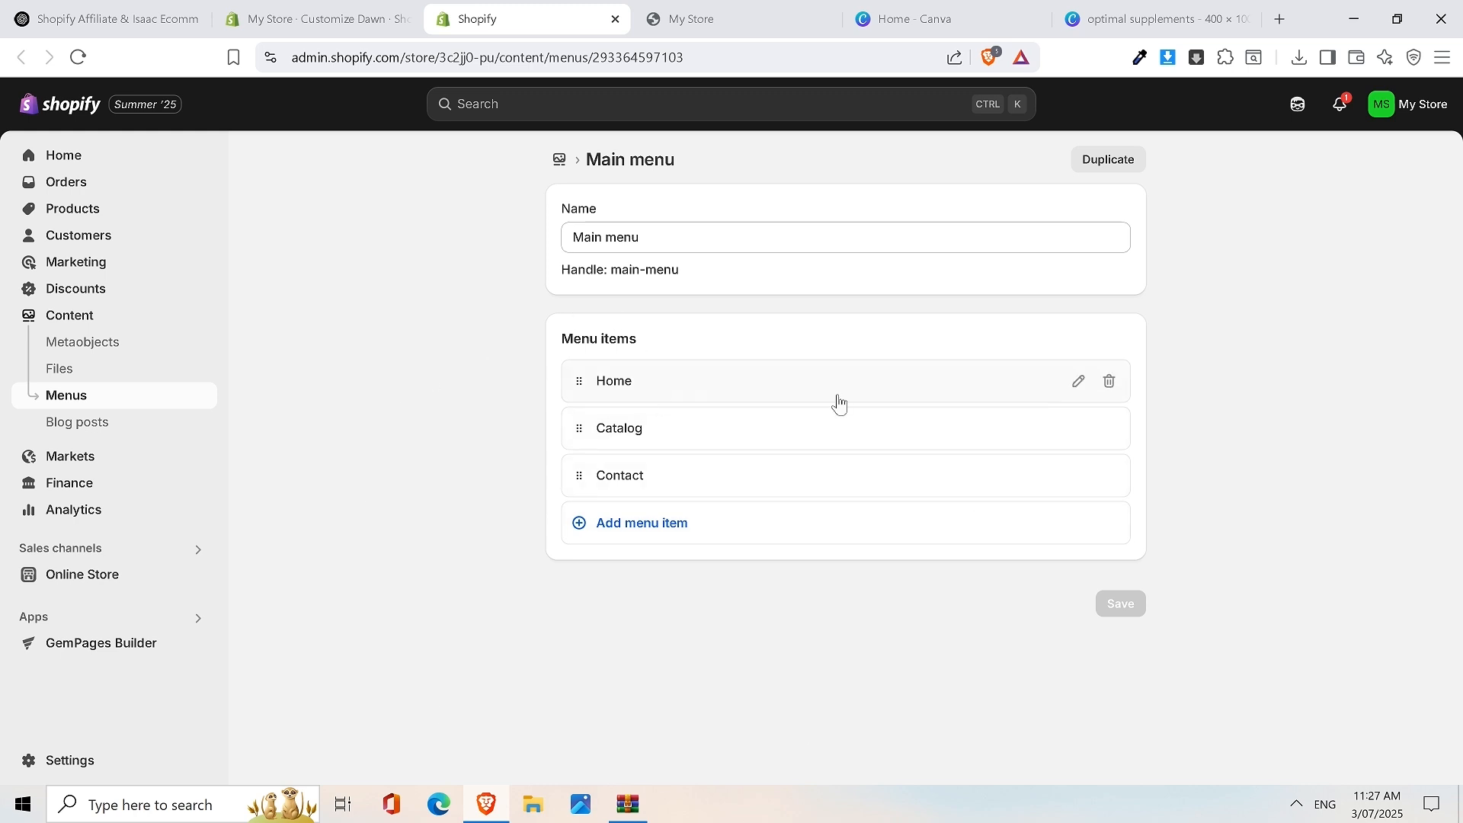
Remove the Home and Catalog items from the Main menu and save the menu
{"action": "left_click", "coordinate": [1110, 382]}
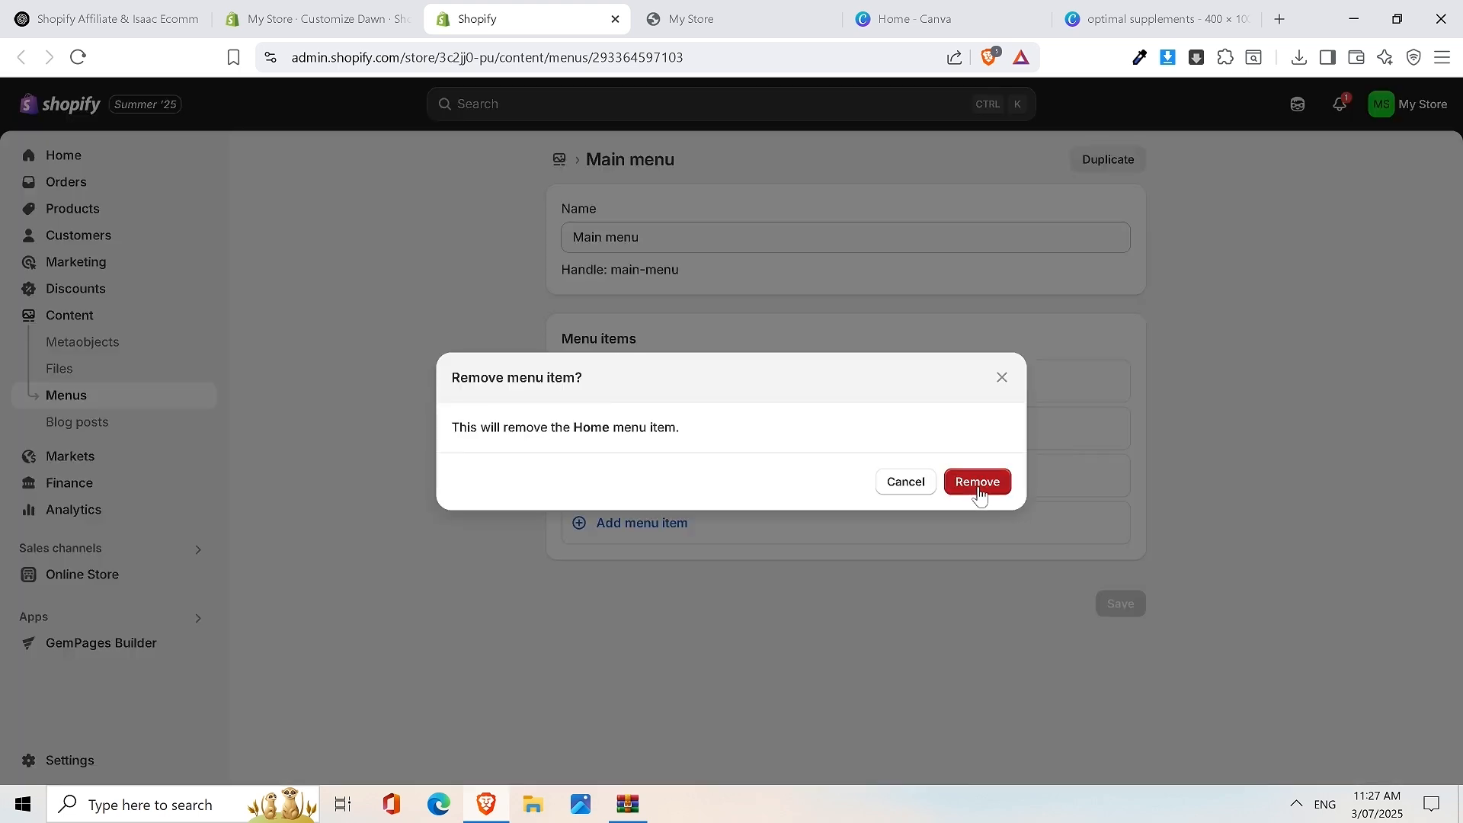
{"action": "left_click", "coordinate": [978, 483]}
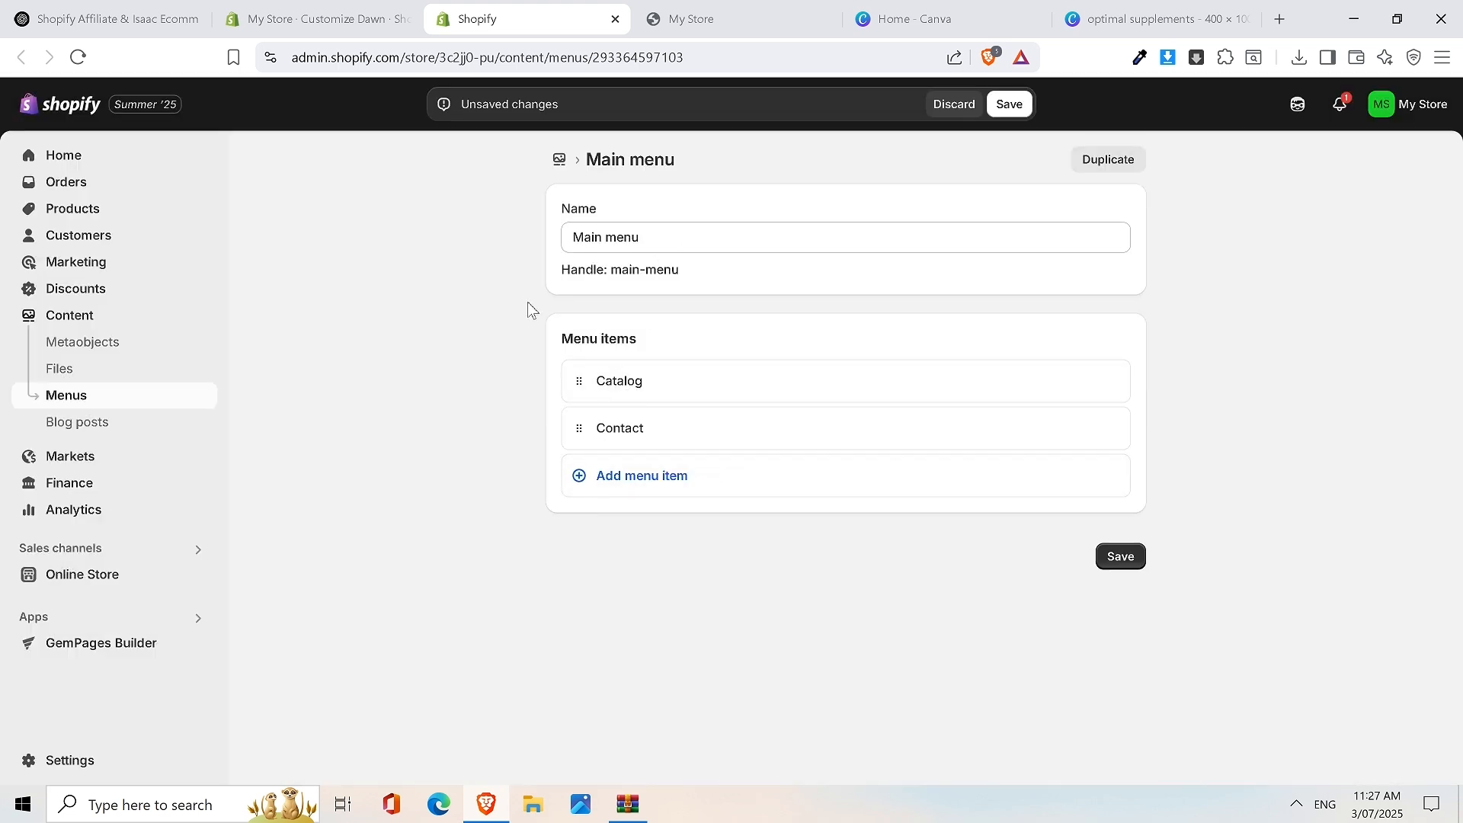
{"action": "left_click", "coordinate": [1109, 382]}
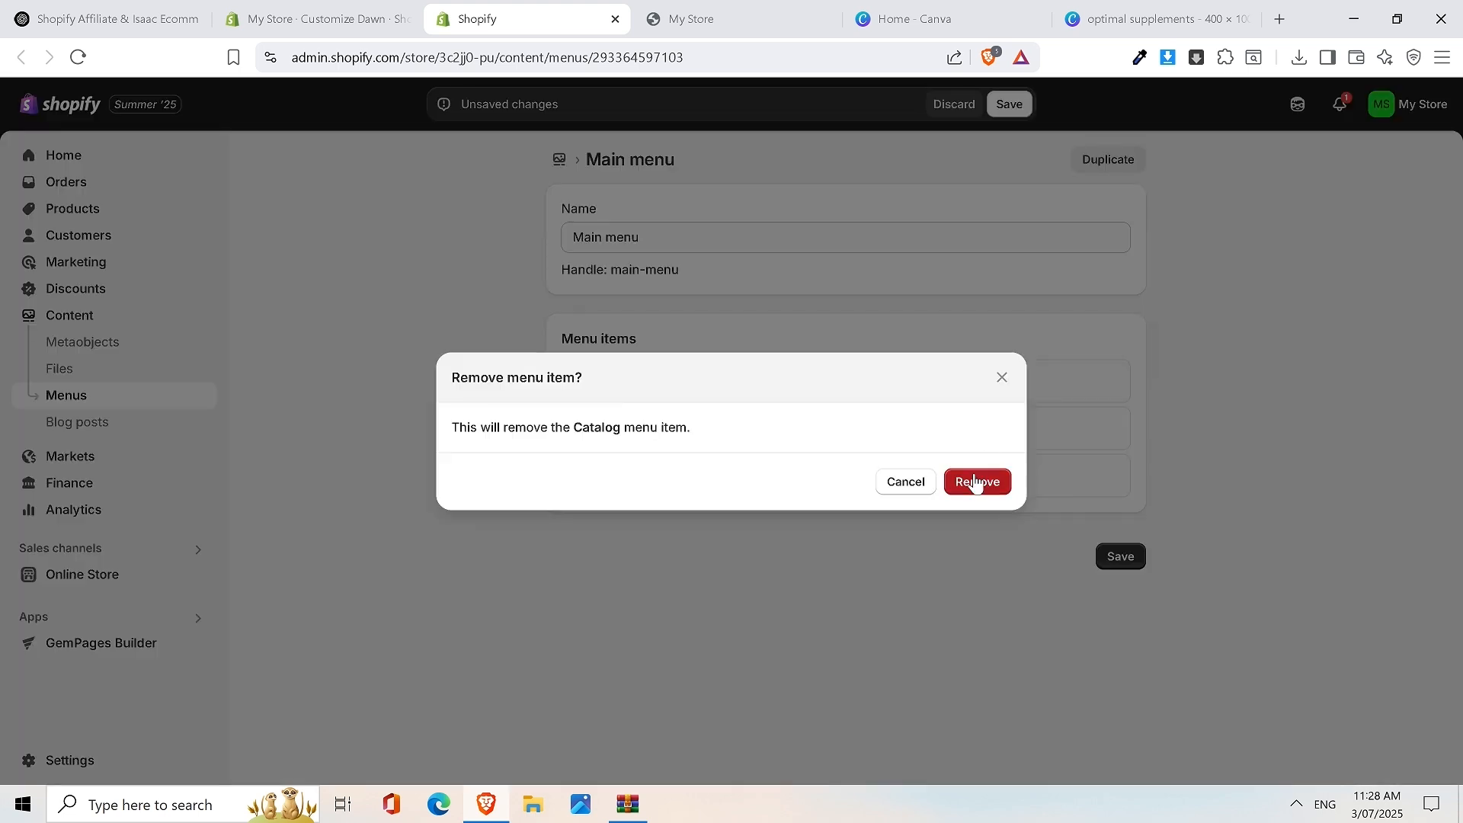
{"action": "left_click", "coordinate": [975, 483]}
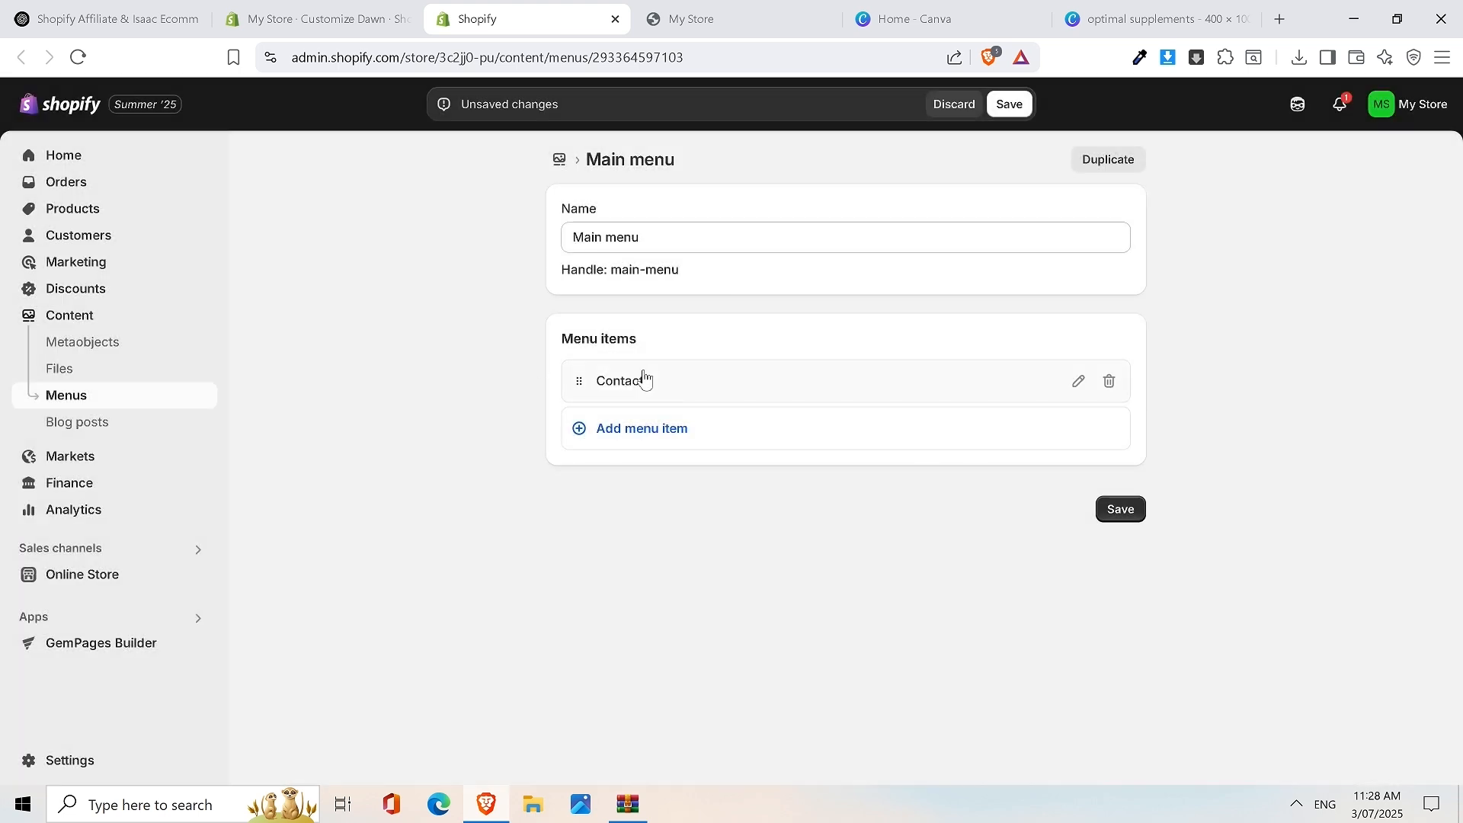
{"action": "mouse_move", "coordinate": [708, 405]}
{"action": "left_click", "coordinate": [1009, 109]}
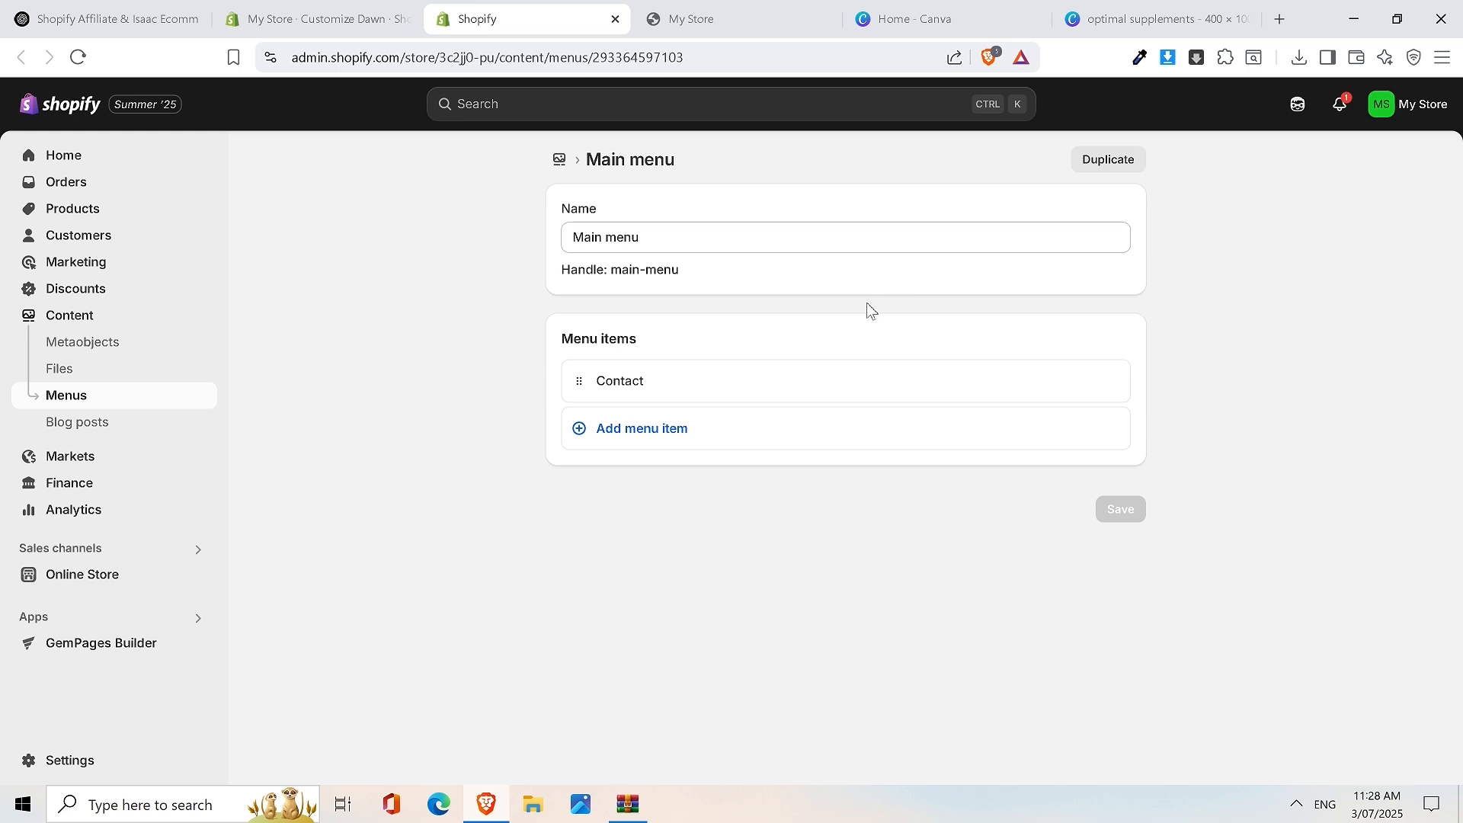
Add a menu item labelled "About" to the Main menu and link it to the About page
{"action": "left_click", "coordinate": [653, 434]}
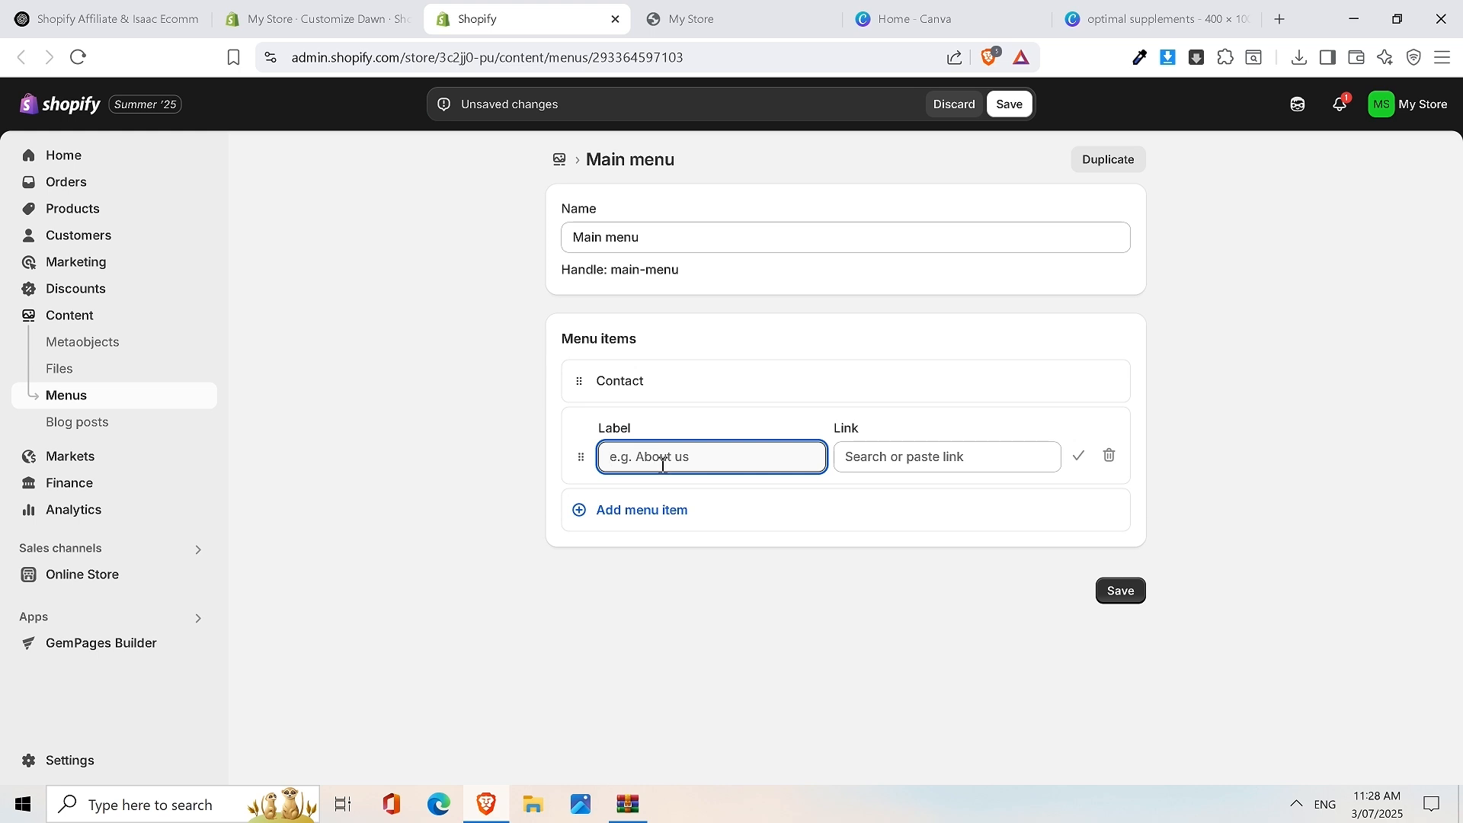
{"action": "type", "text": "About"}
{"action": "left_click", "coordinate": [956, 463]}
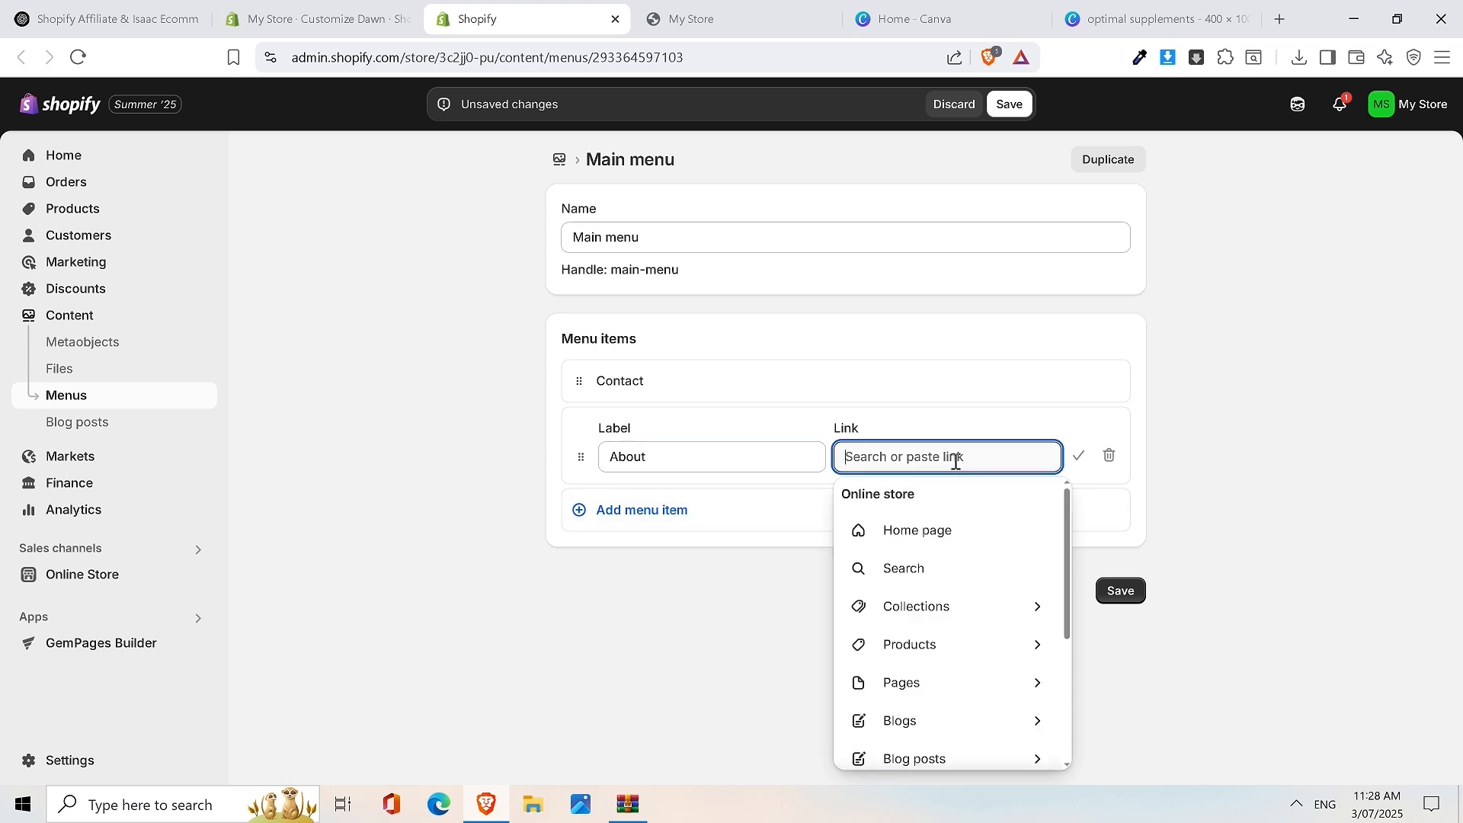
{"action": "left_click", "coordinate": [993, 678]}
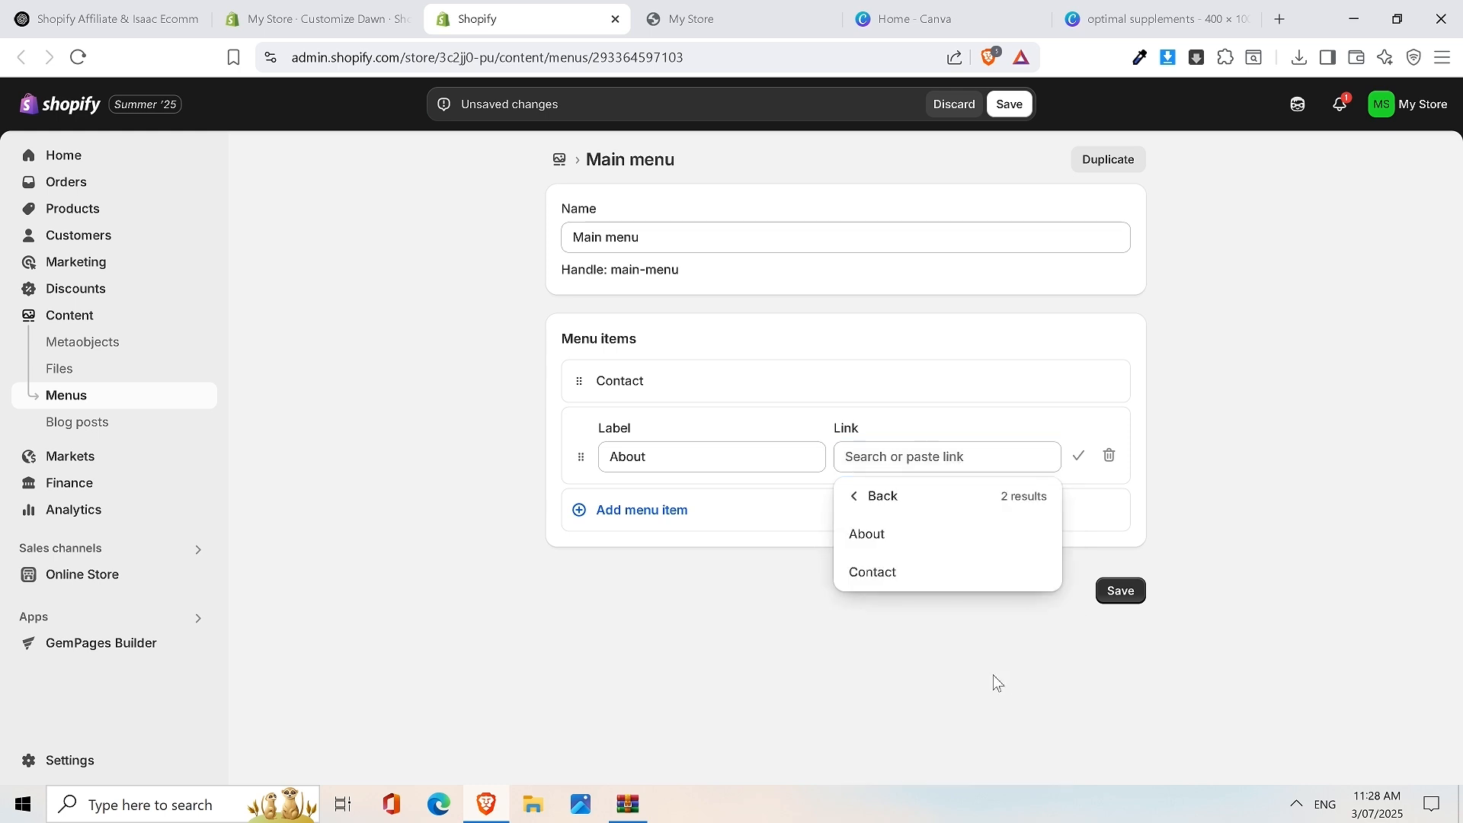
{"action": "left_click", "coordinate": [893, 542]}
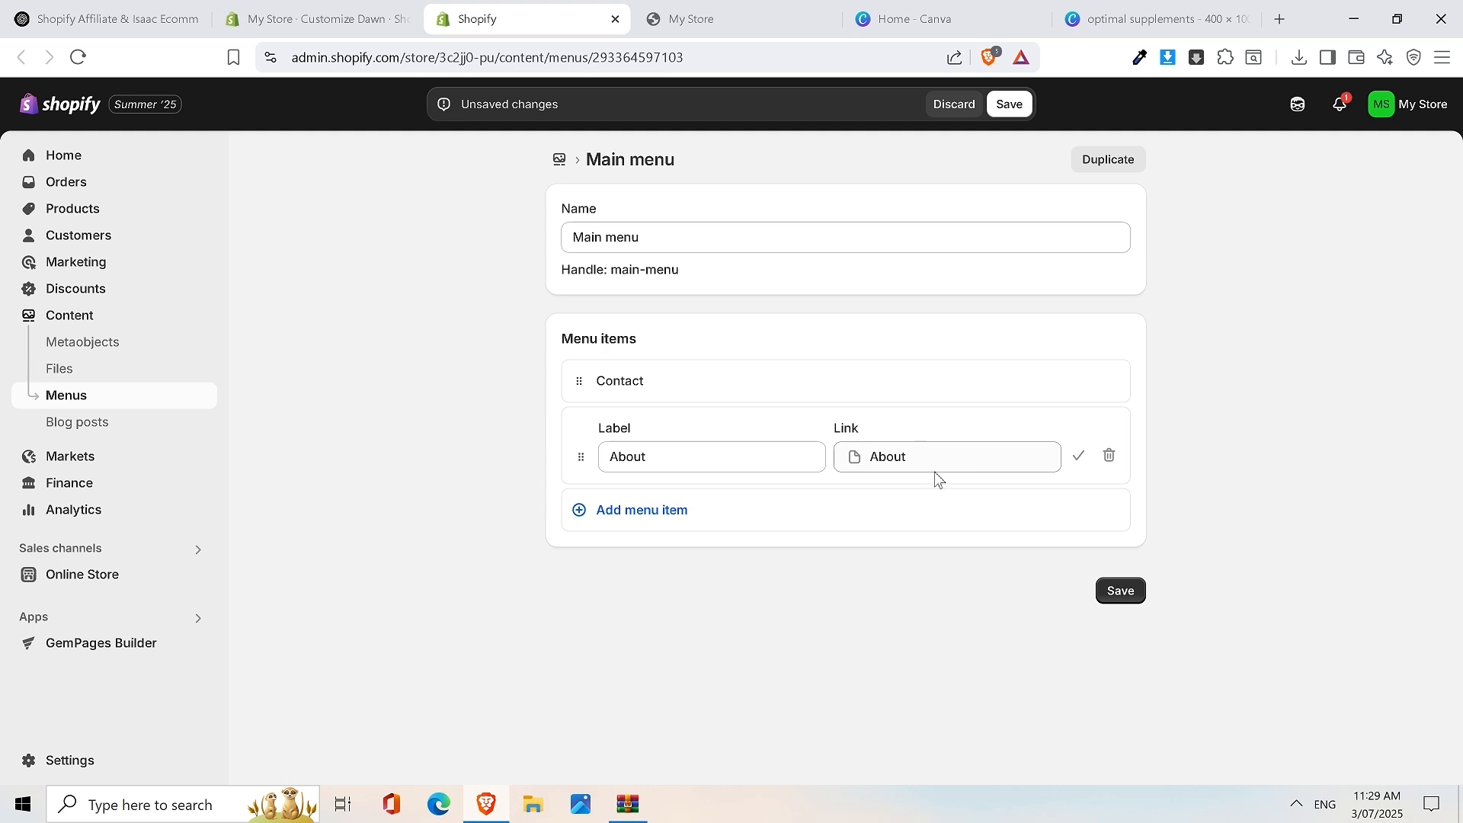
{"action": "left_click", "coordinate": [893, 457]}
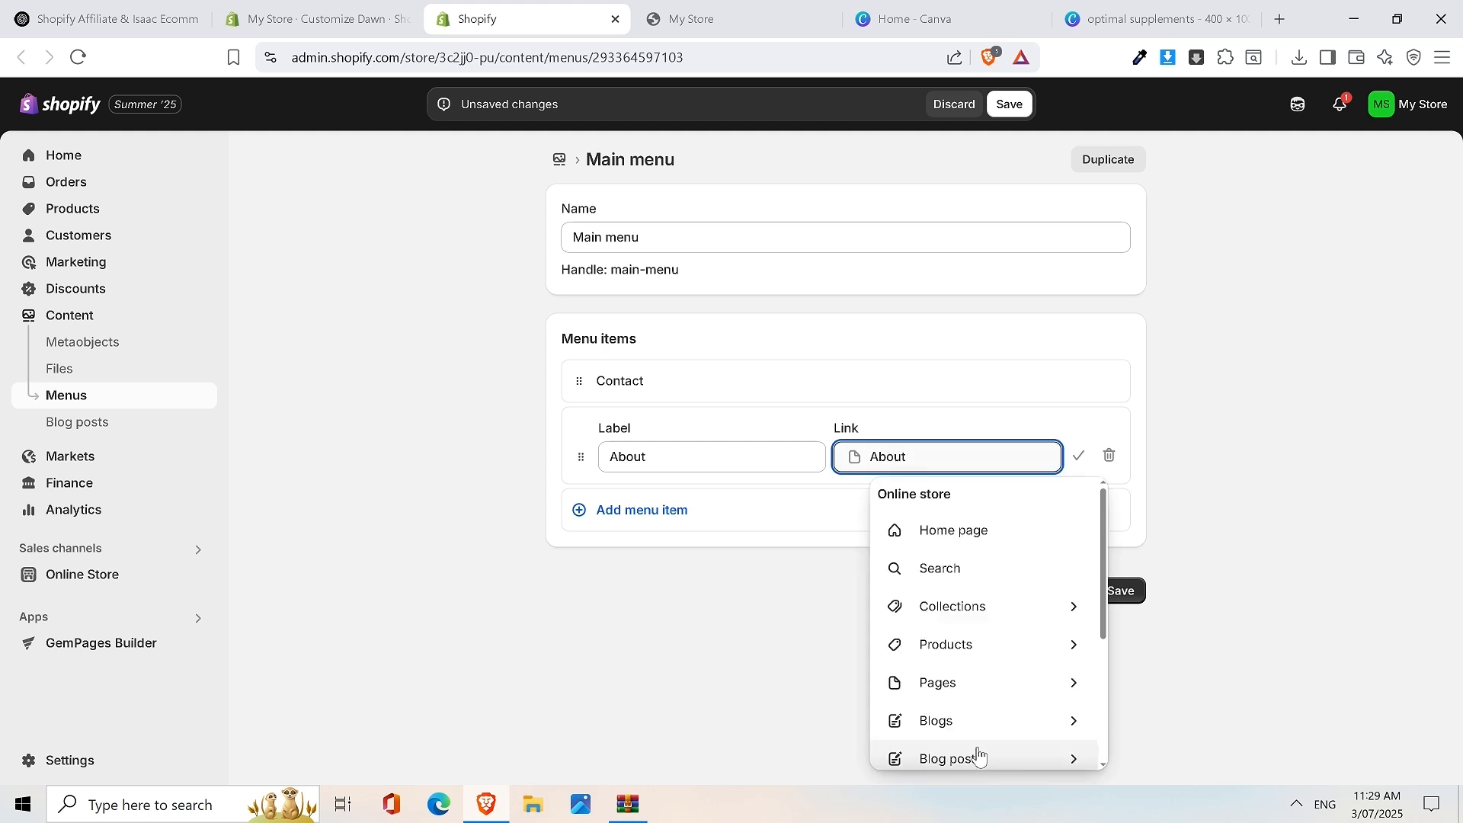
{"action": "left_click", "coordinate": [783, 425]}
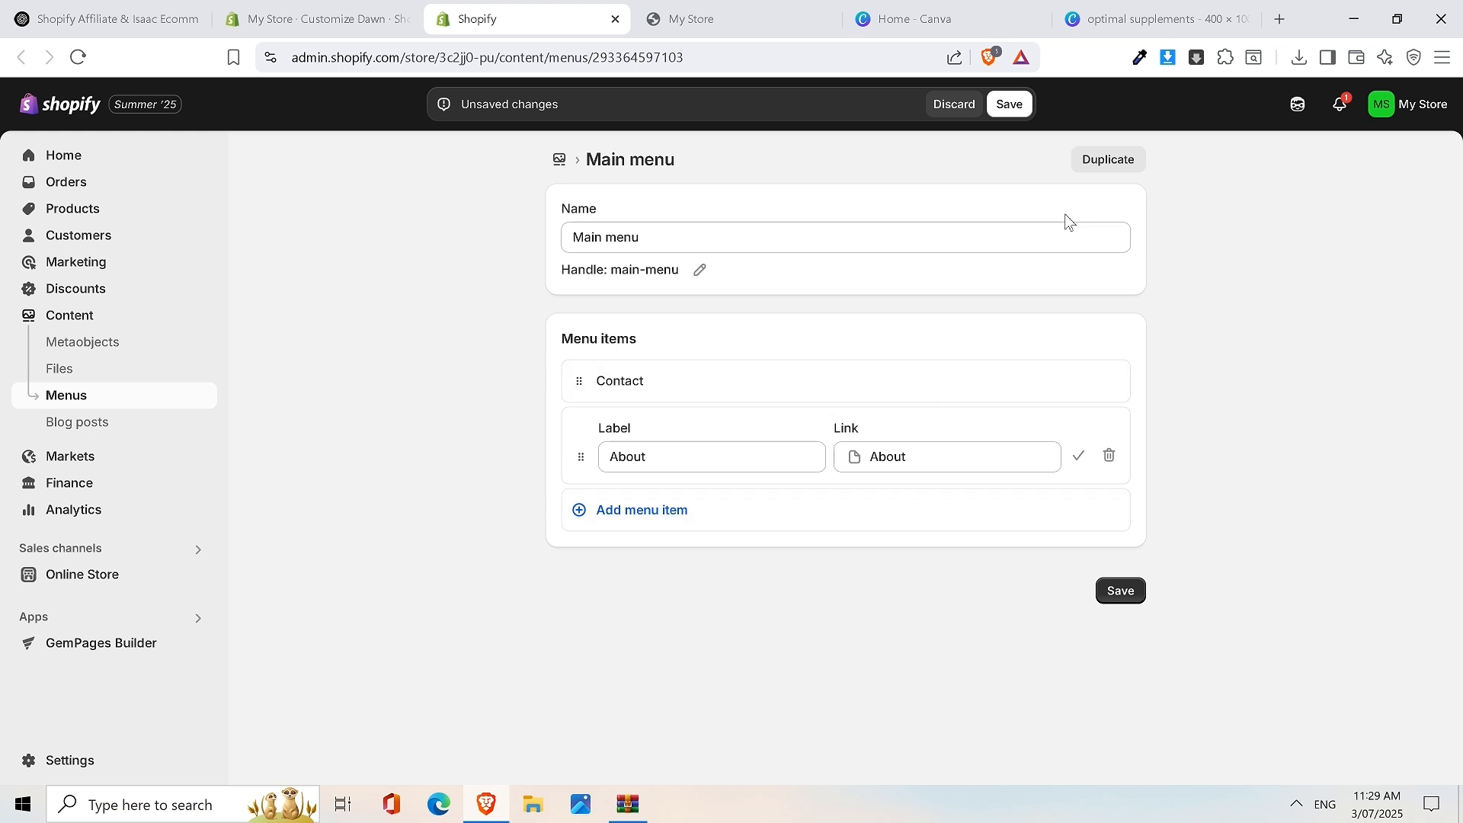
Save the Main menu with its Contact and About items
{"action": "left_click", "coordinate": [1117, 593]}
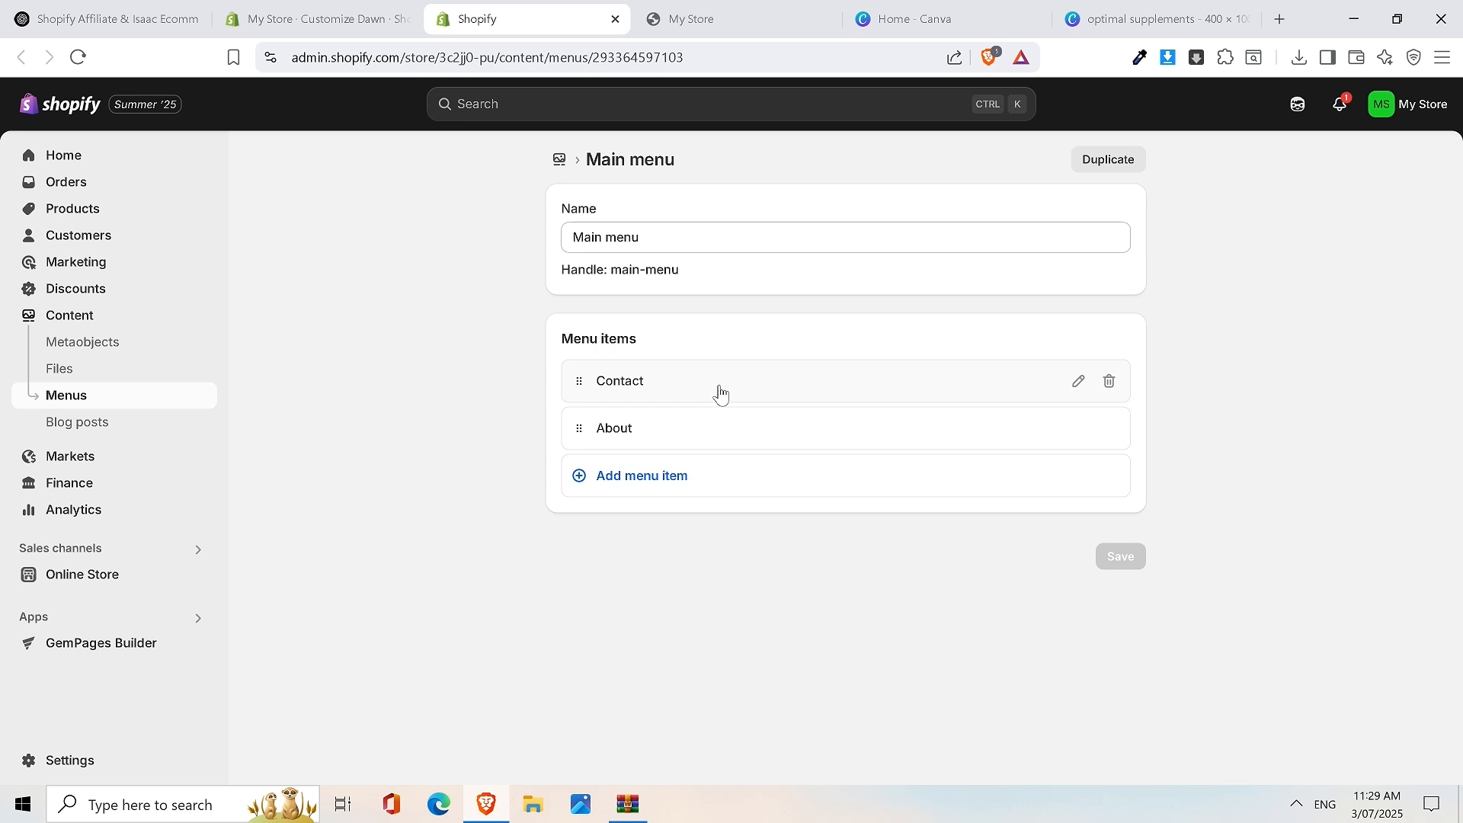
{"action": "left_click", "coordinate": [654, 477]}
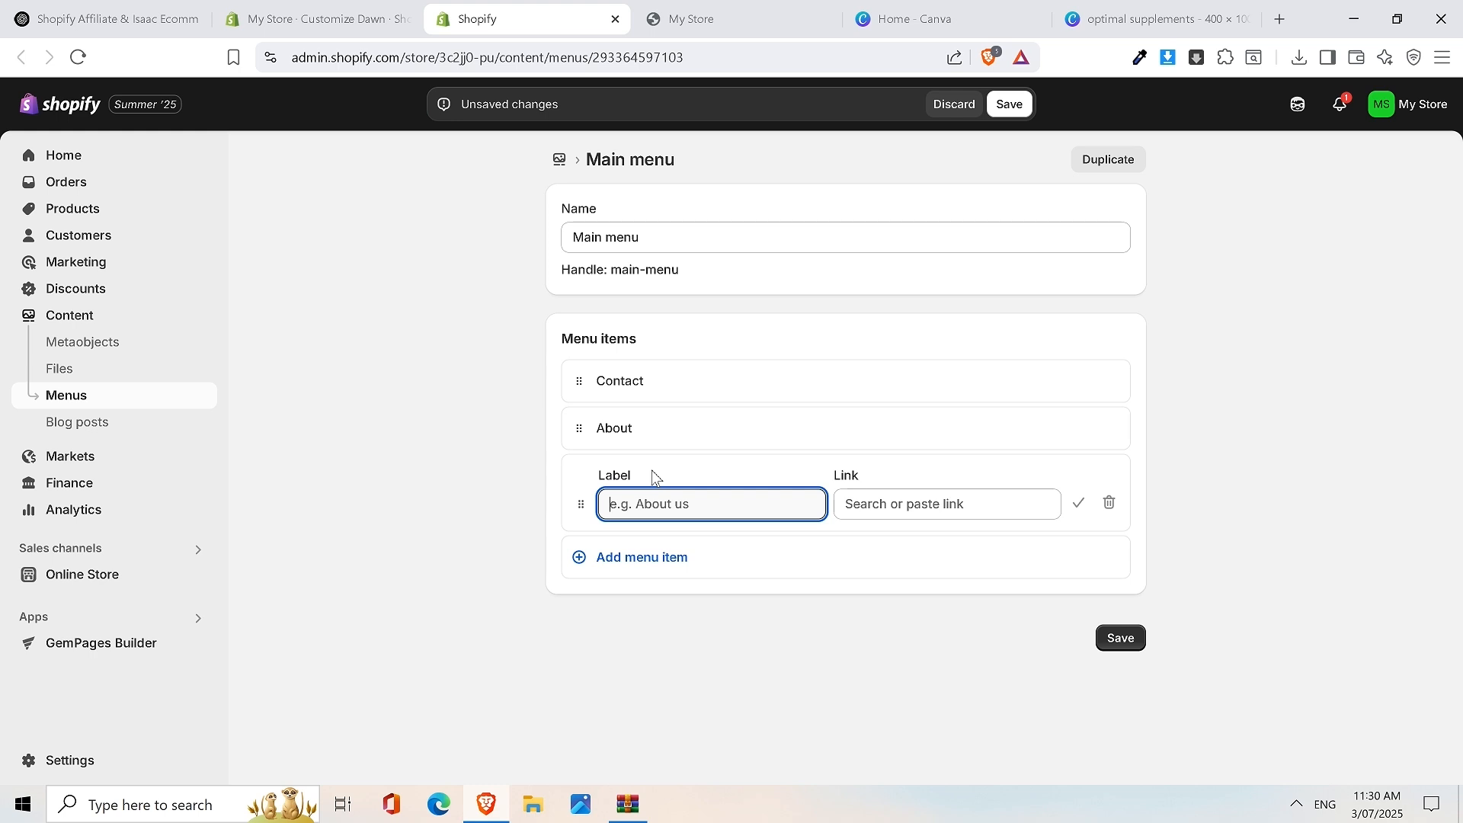
{"action": "left_click", "coordinate": [1124, 509]}
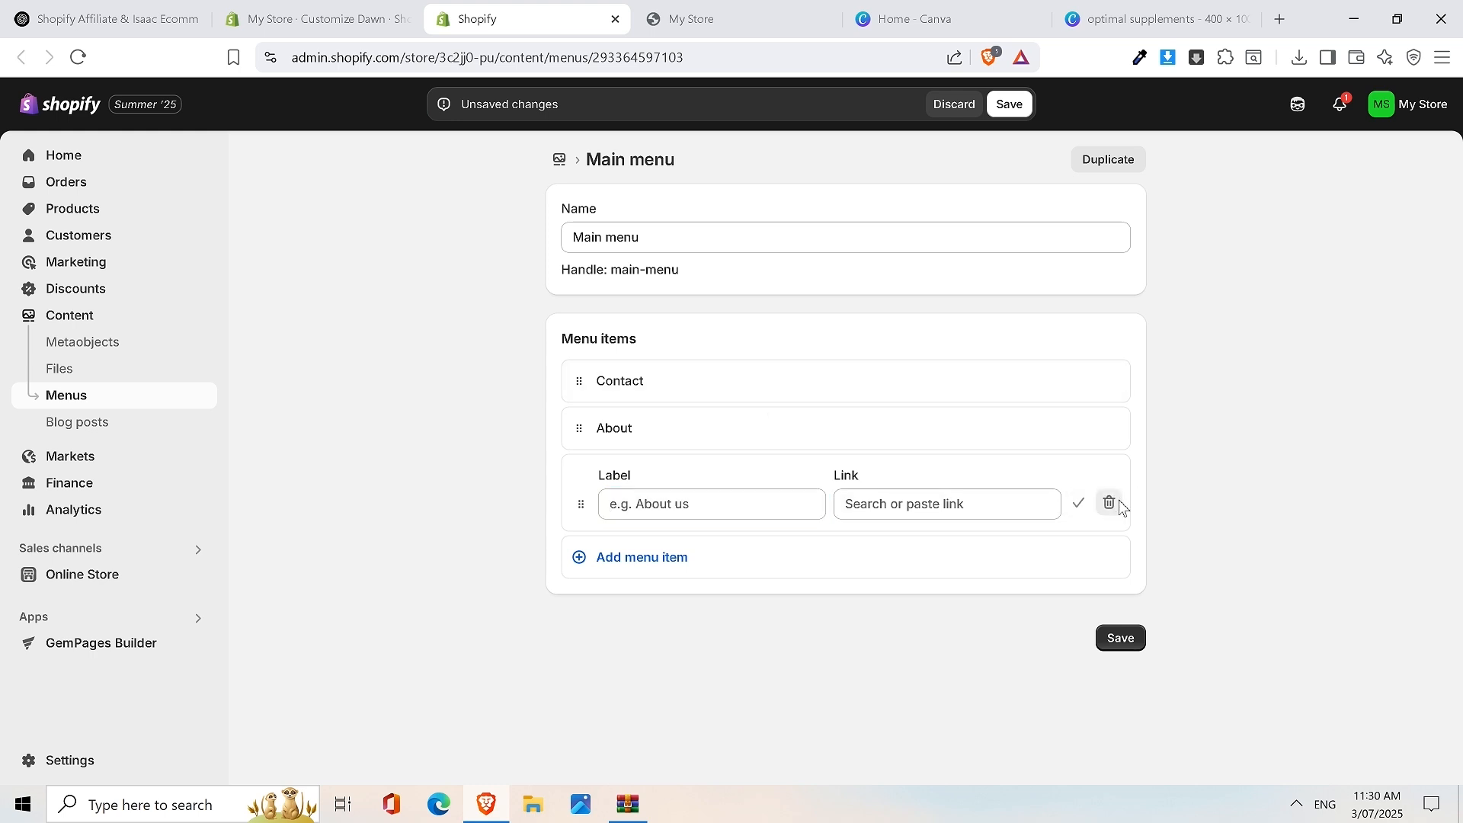
{"action": "left_click", "coordinate": [1111, 503]}
{"action": "left_click", "coordinate": [991, 487]}
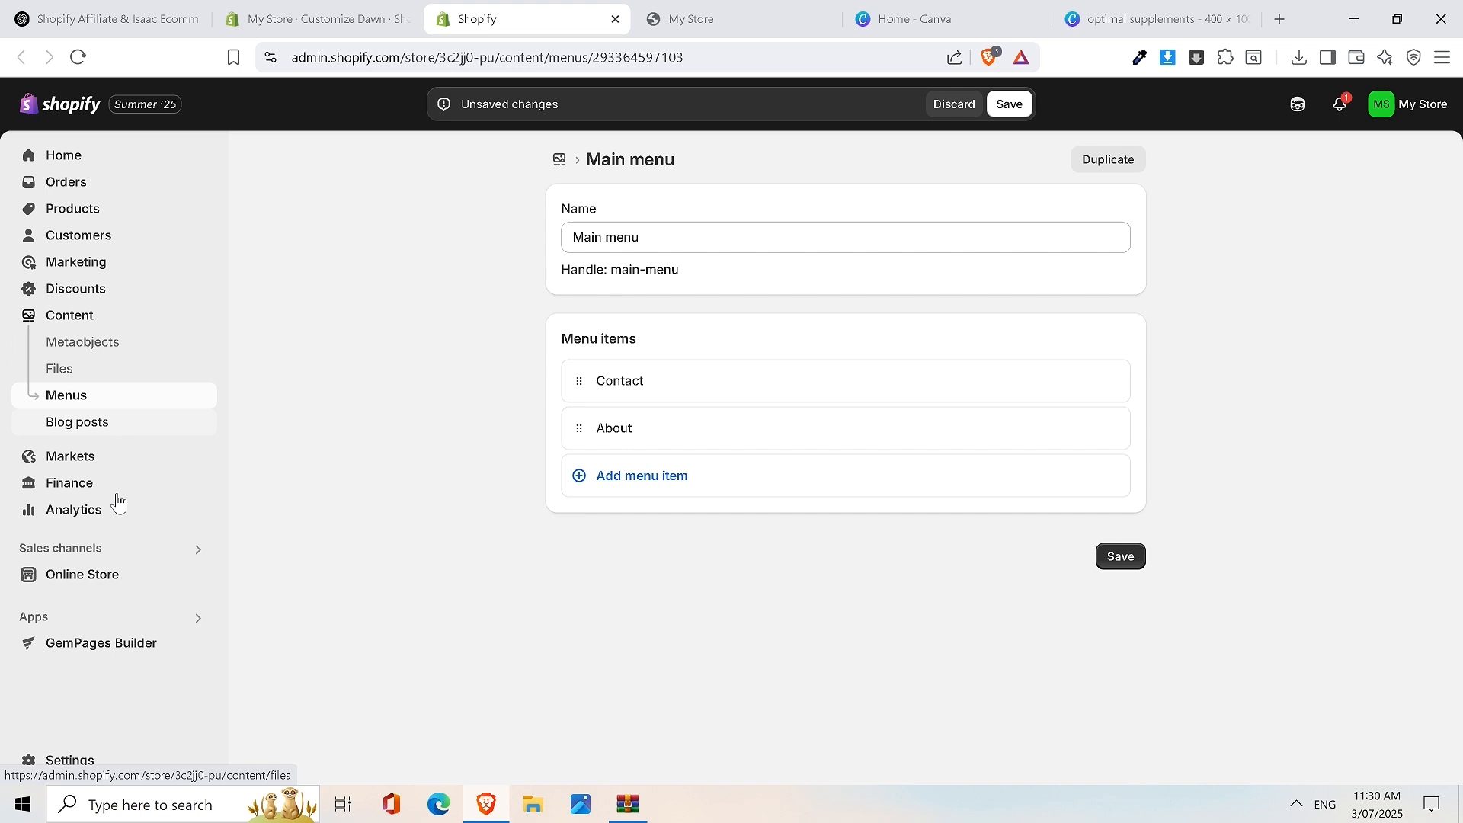
Save the Main menu again and discard its remaining unsaved changes so the page can be left
{"action": "left_click", "coordinate": [130, 582]}
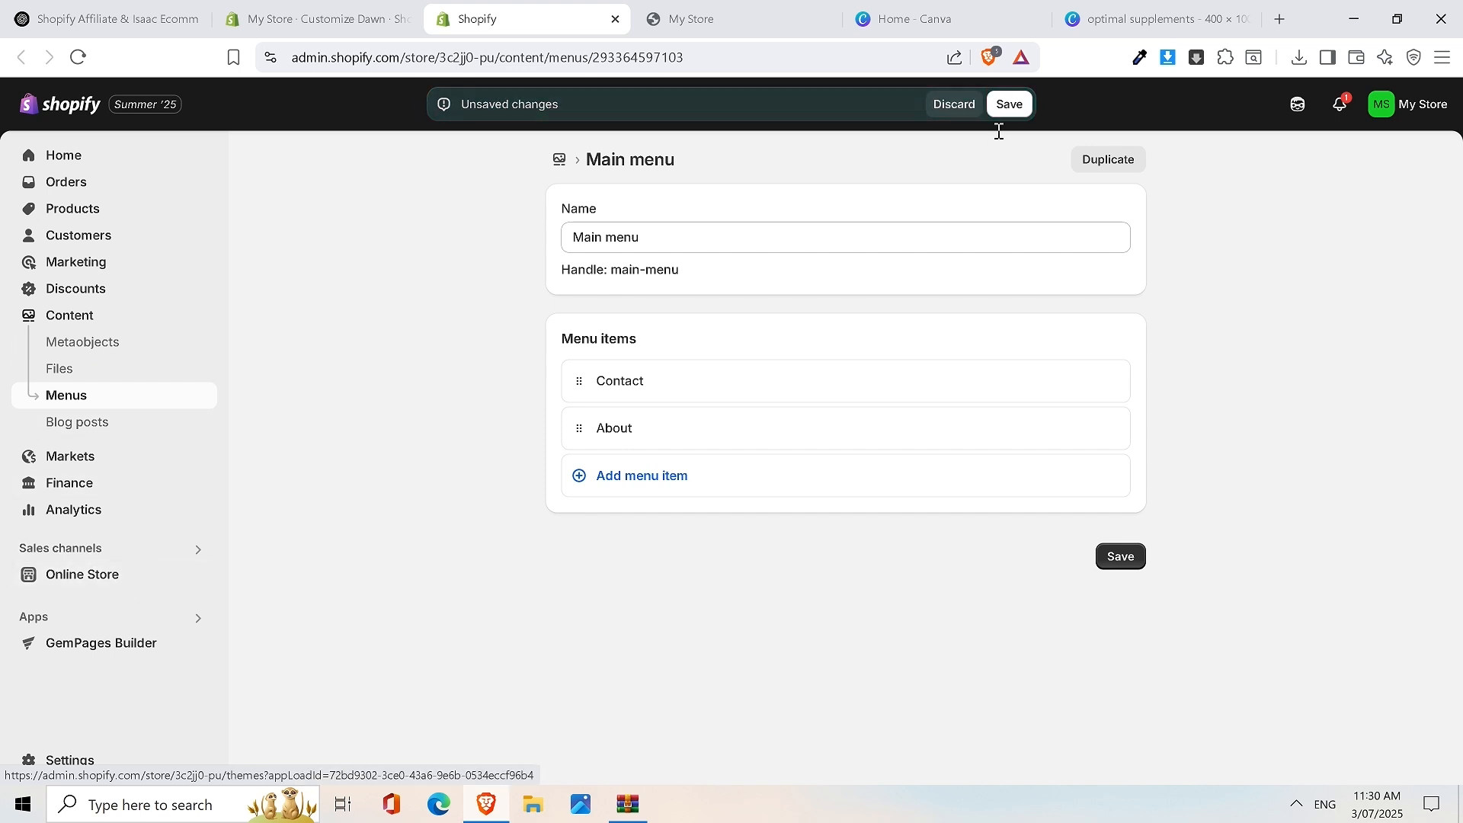
{"action": "left_click", "coordinate": [1007, 105]}
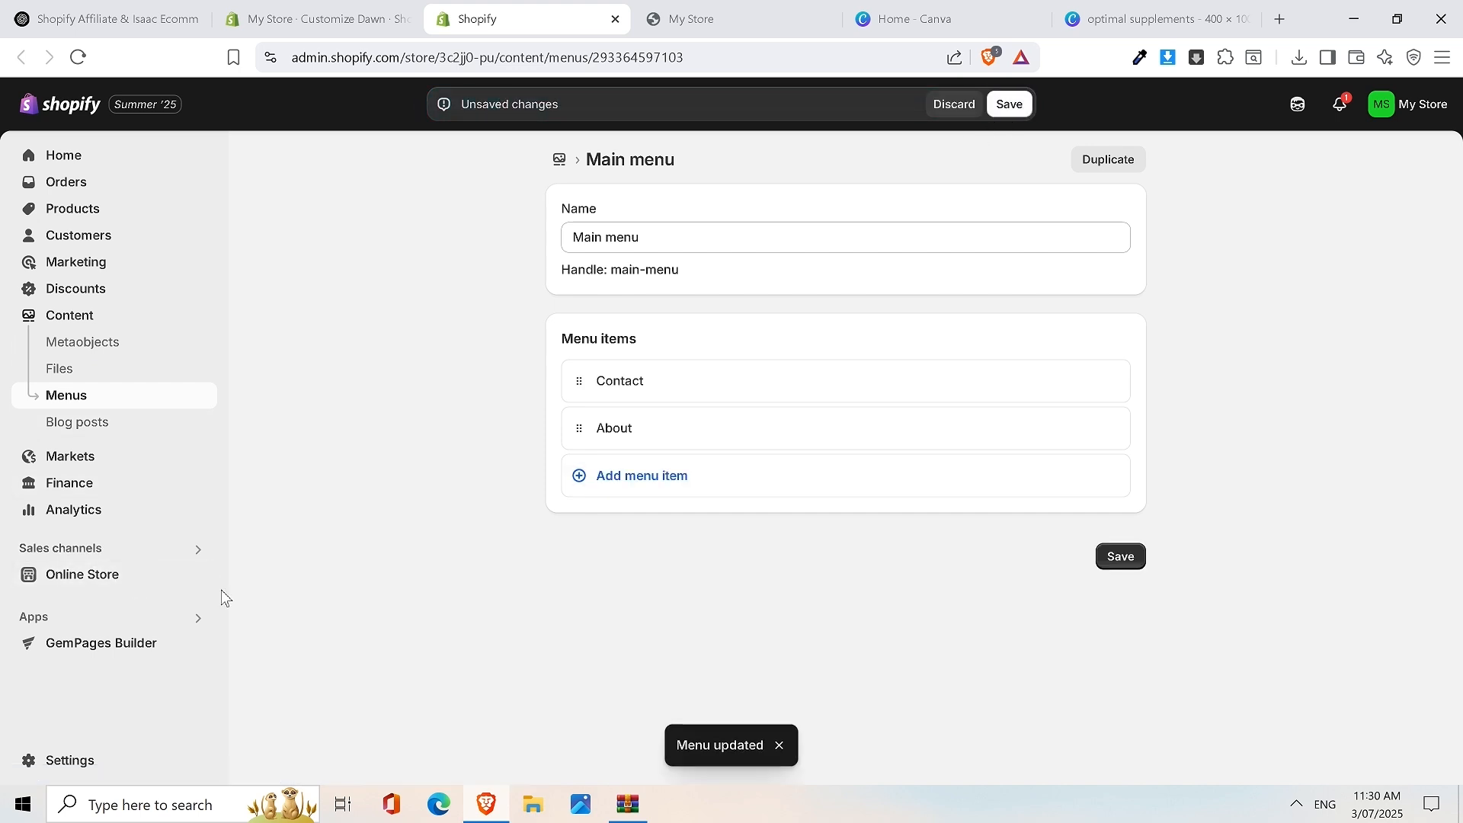
{"action": "left_click", "coordinate": [106, 585]}
{"action": "left_click", "coordinate": [82, 58]}
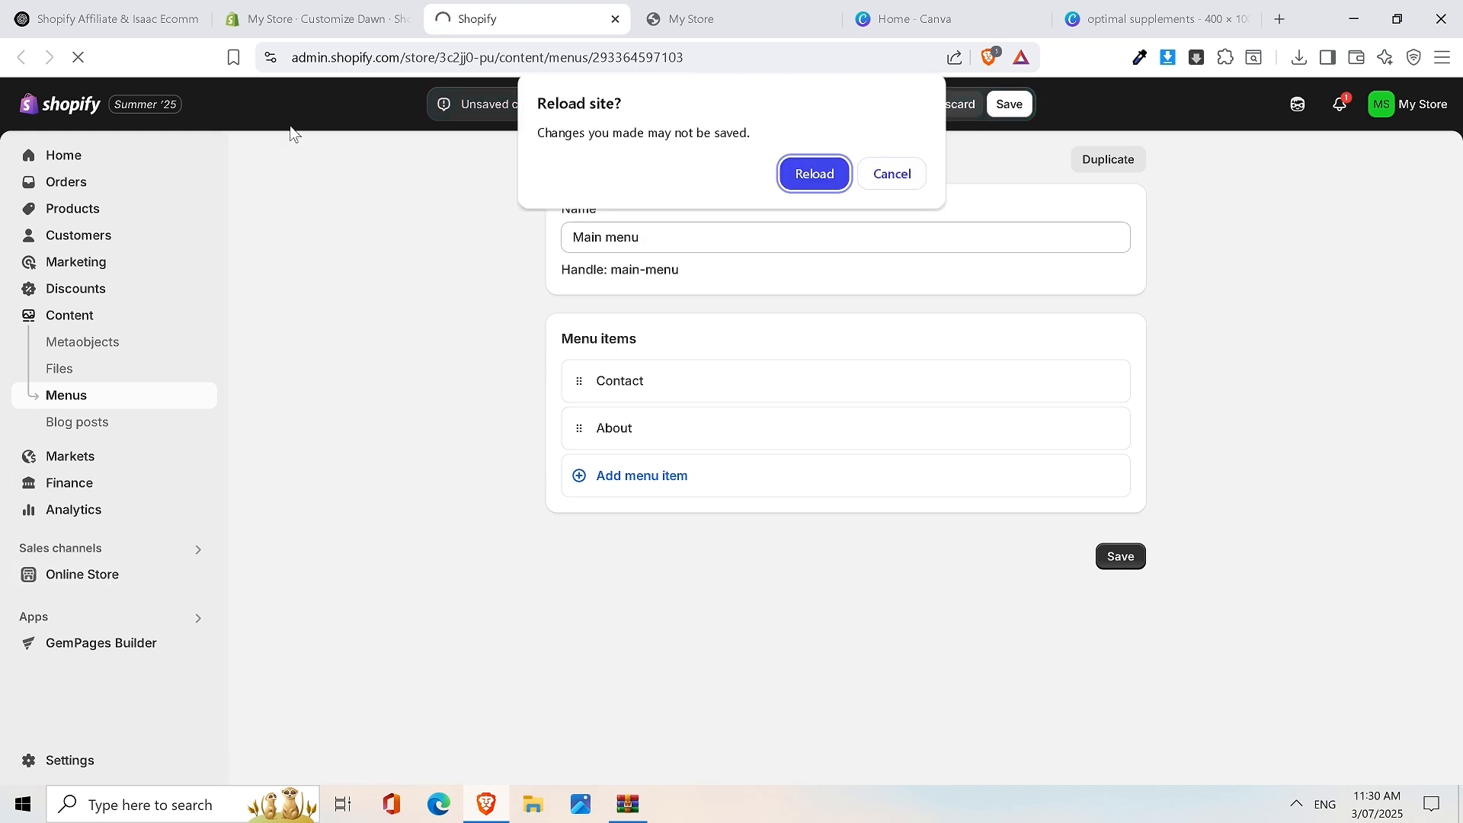
{"action": "left_click", "coordinate": [877, 174]}
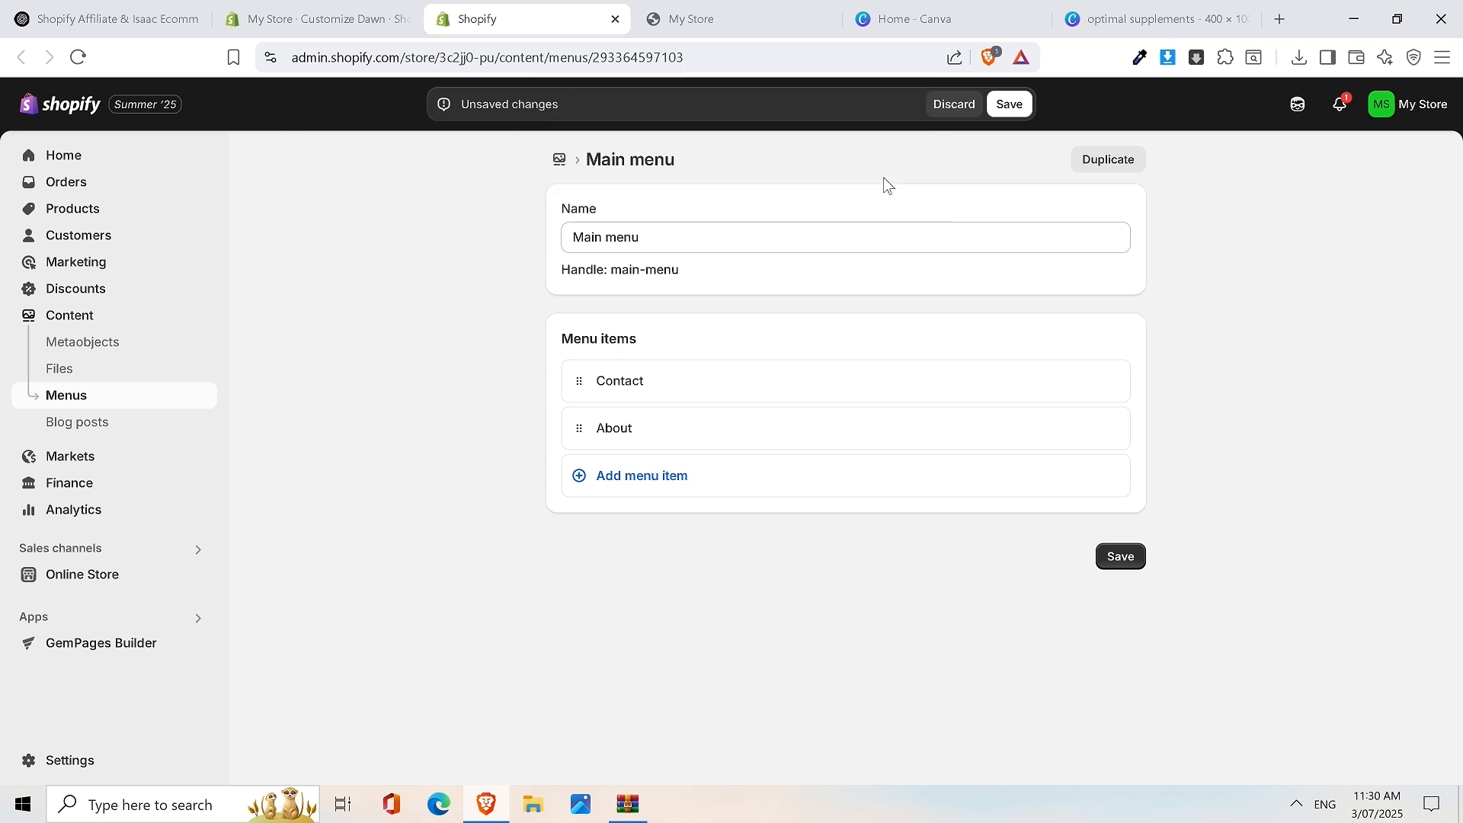
{"action": "left_click", "coordinate": [110, 577]}
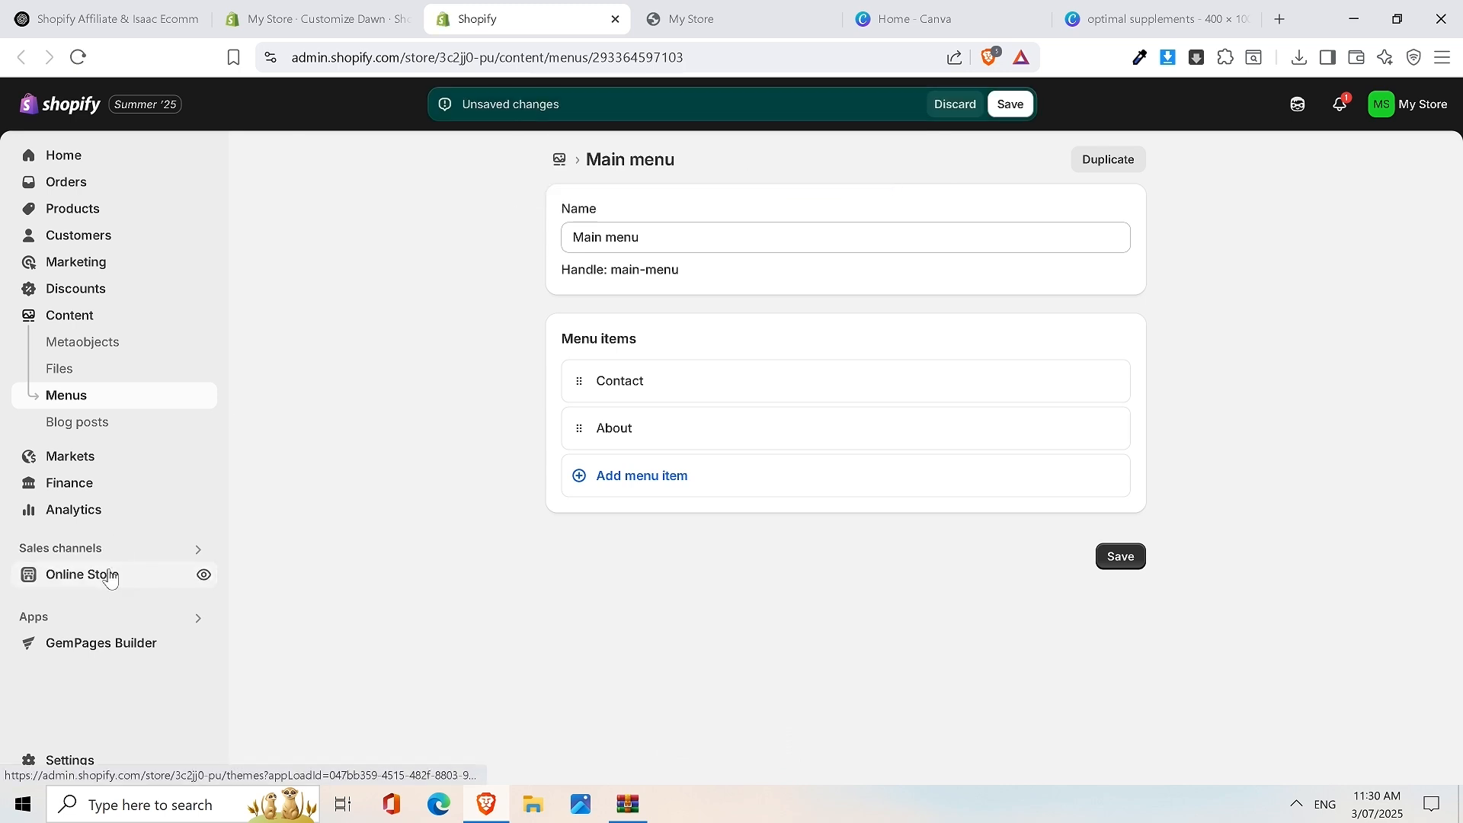
{"action": "left_click", "coordinate": [968, 109]}
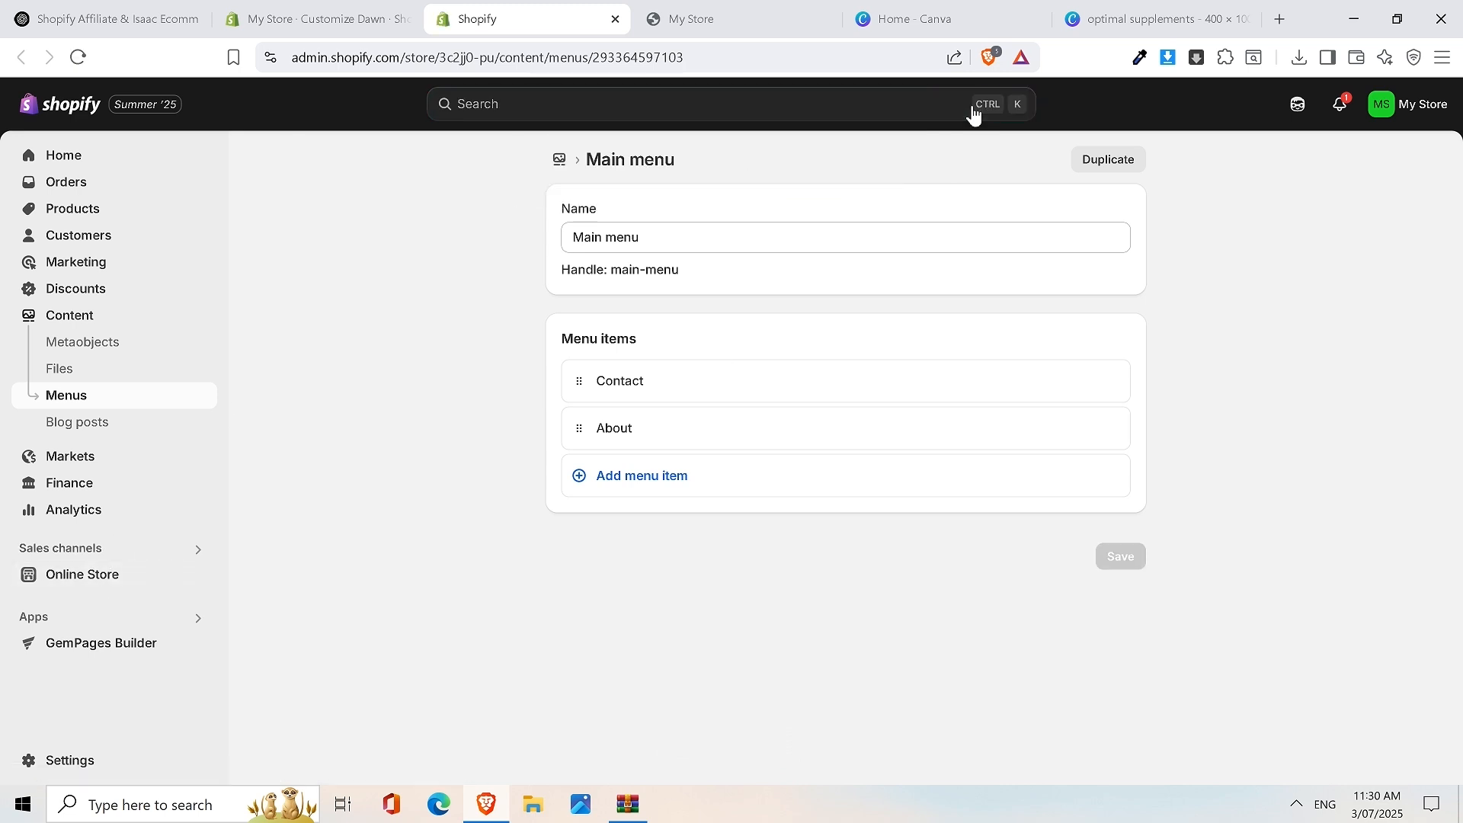
Open the online store's list of pages and view the existing About page on the storefront
{"action": "left_click", "coordinate": [130, 582]}
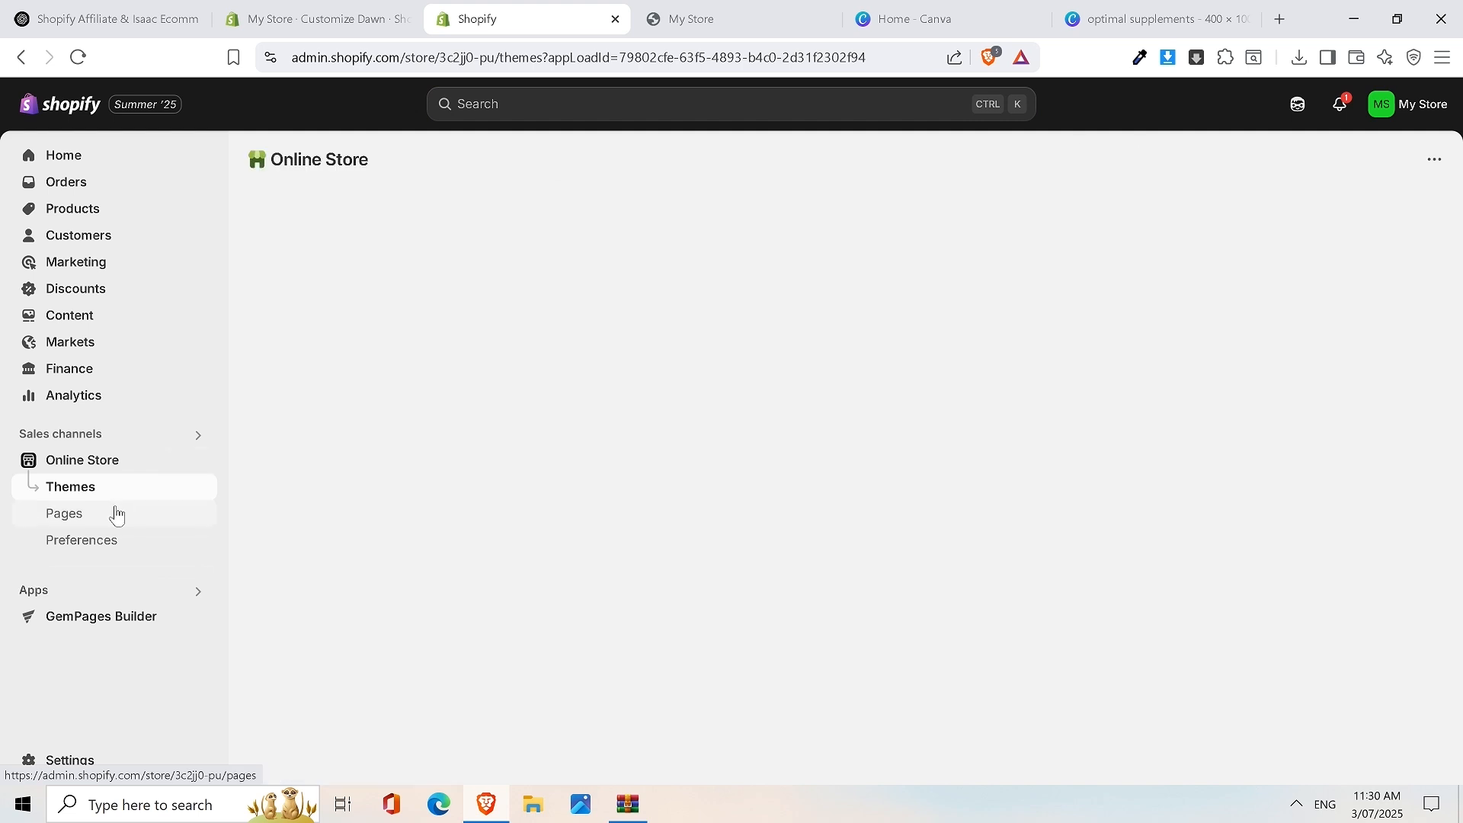
{"action": "left_click", "coordinate": [114, 514]}
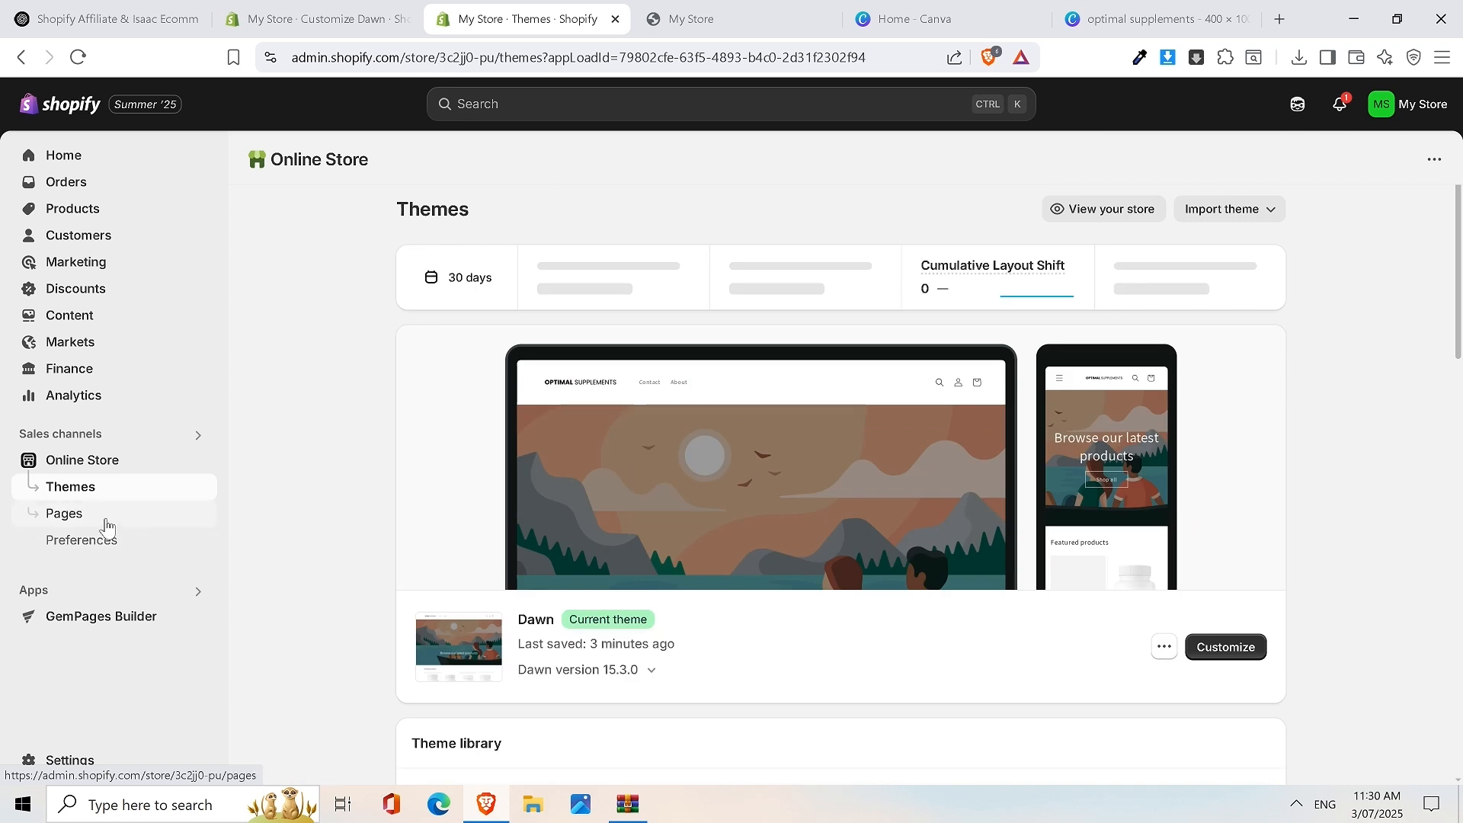
{"action": "left_click", "coordinate": [109, 521]}
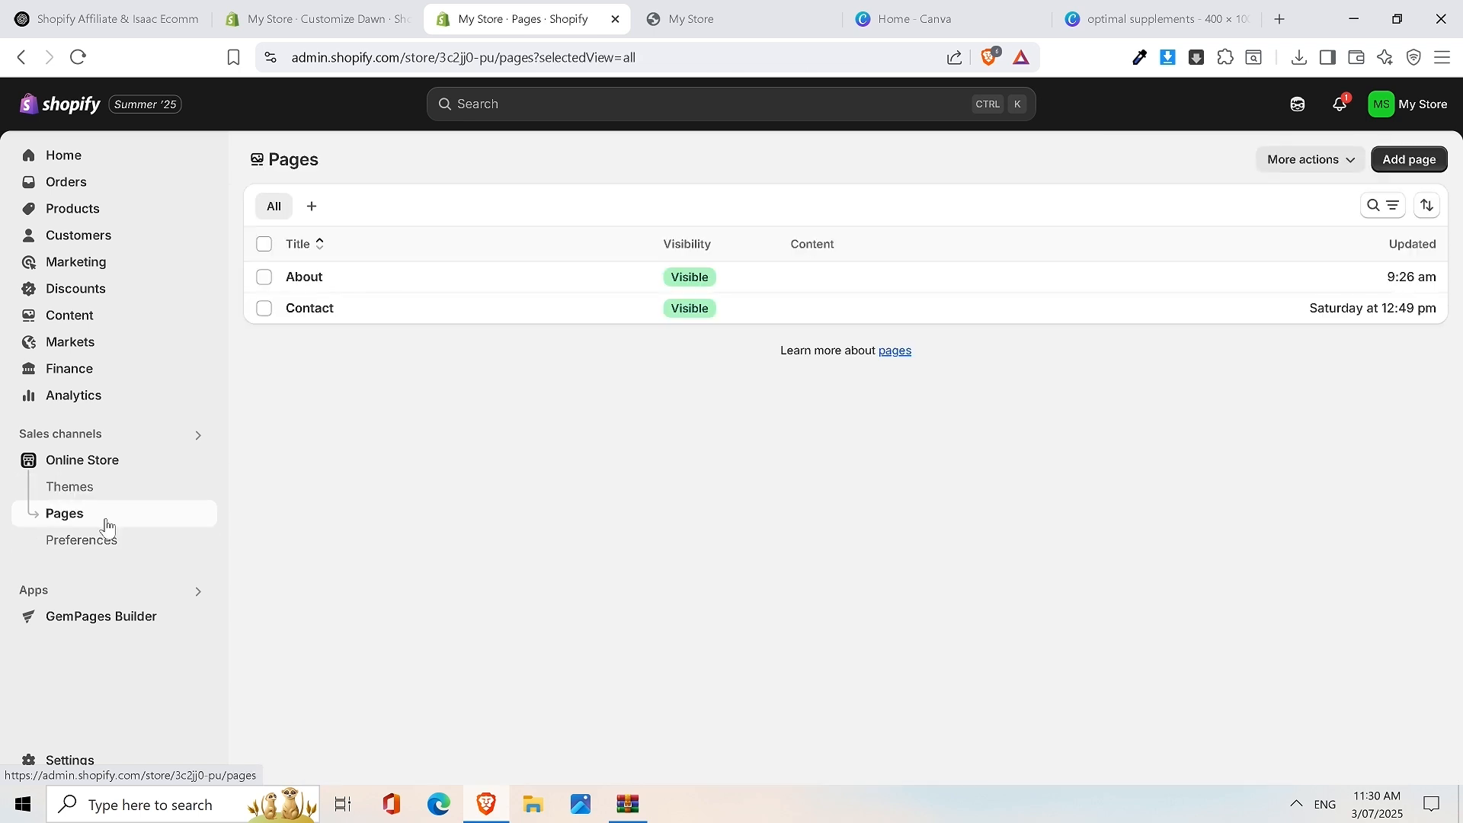
{"action": "left_click", "coordinate": [340, 277]}
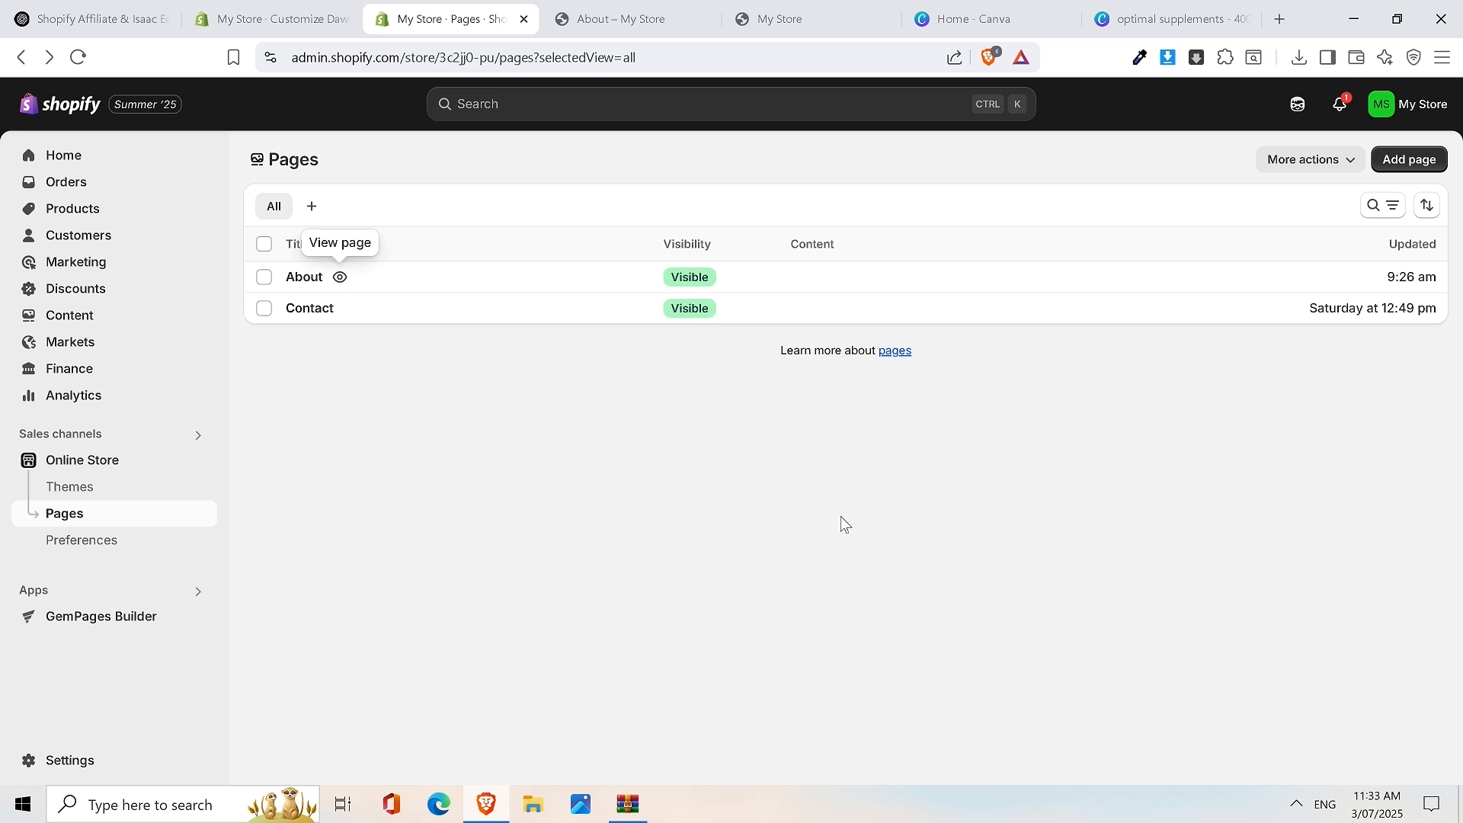
Delete the existing About page from the store's pages and confirm the deletion
{"action": "left_click", "coordinate": [268, 279]}
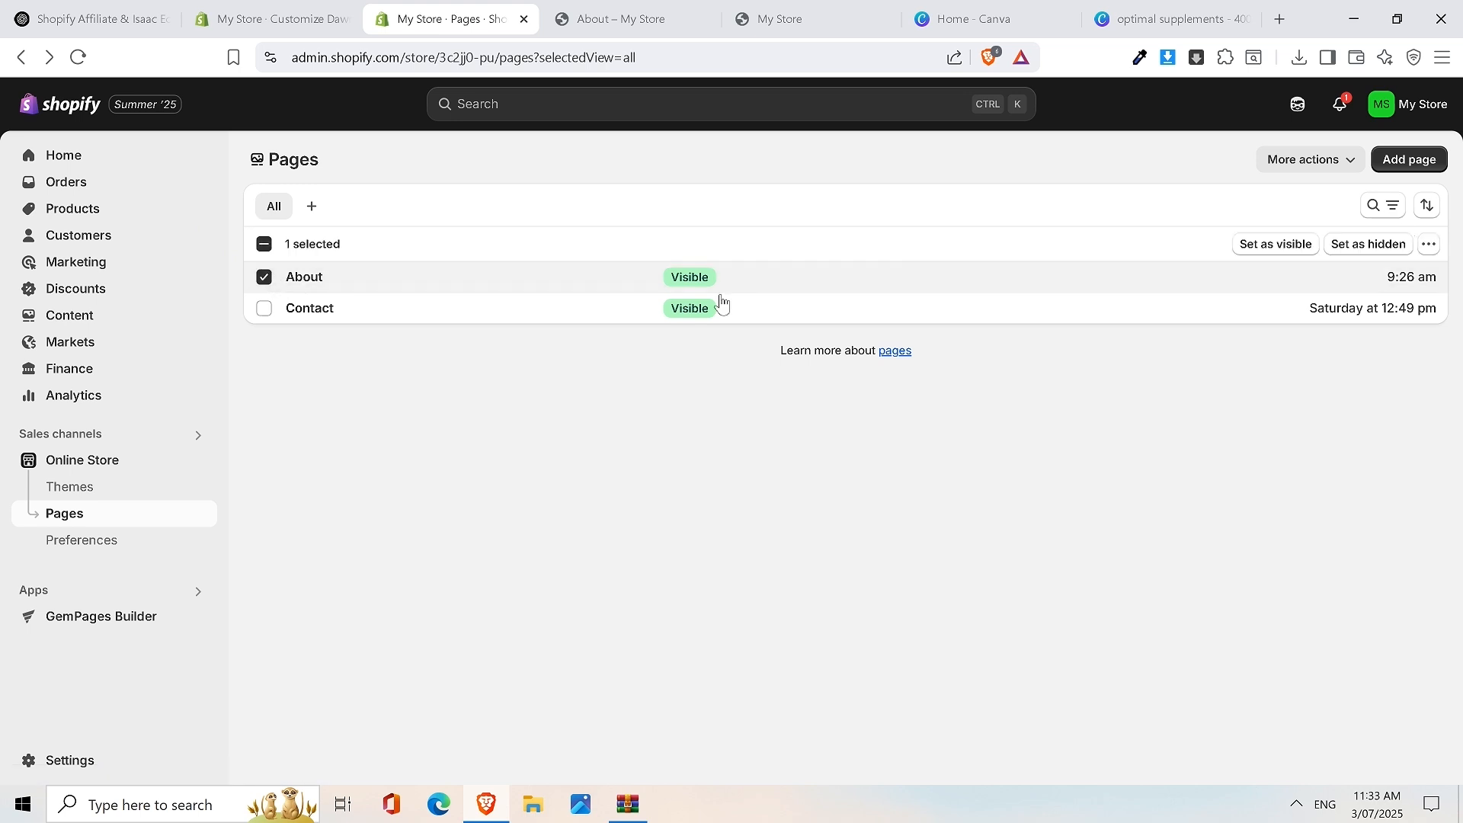
{"action": "left_click", "coordinate": [1429, 245]}
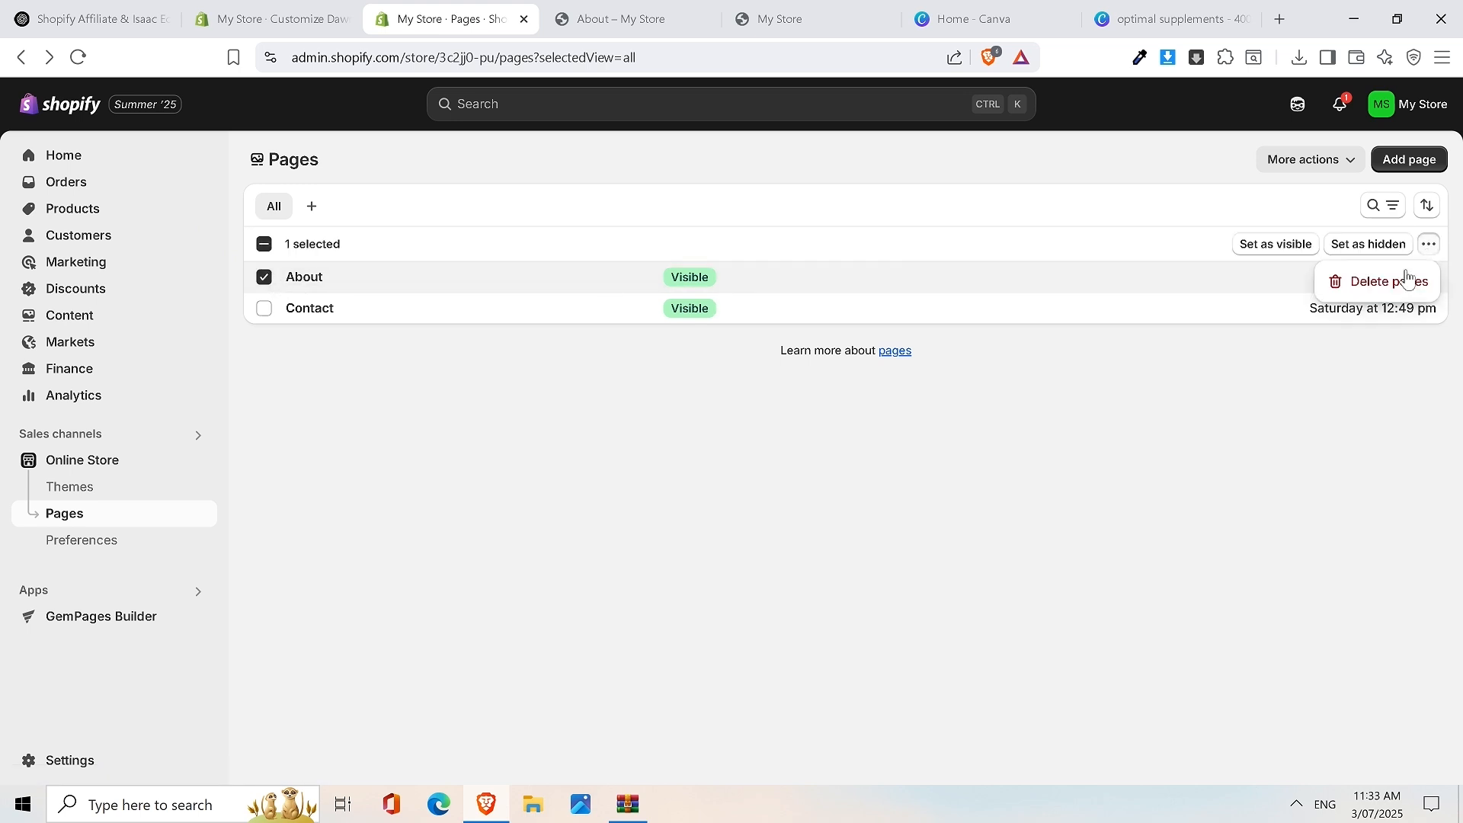
{"action": "left_click", "coordinate": [1399, 283]}
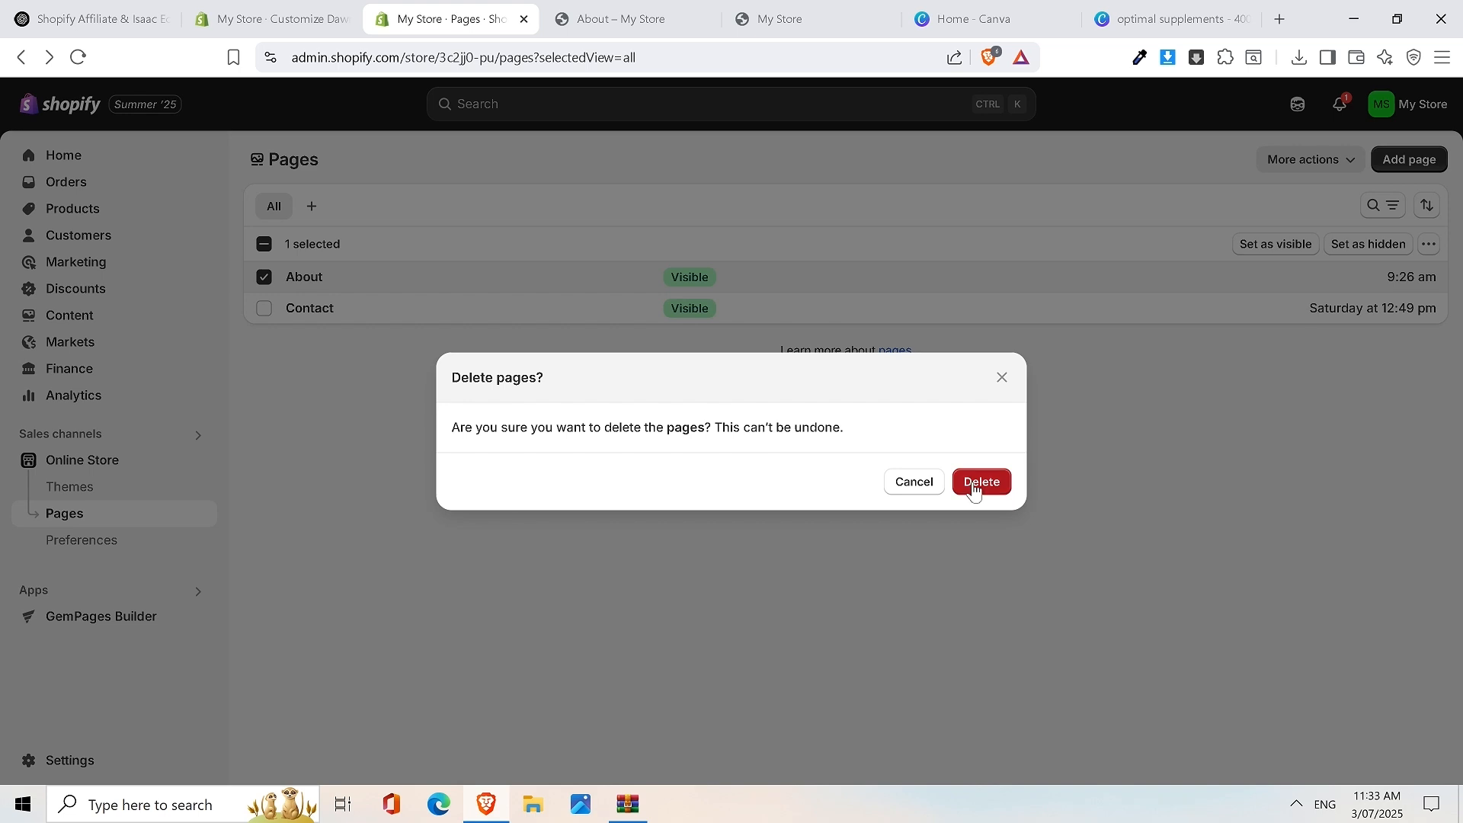
{"action": "left_click", "coordinate": [977, 484]}
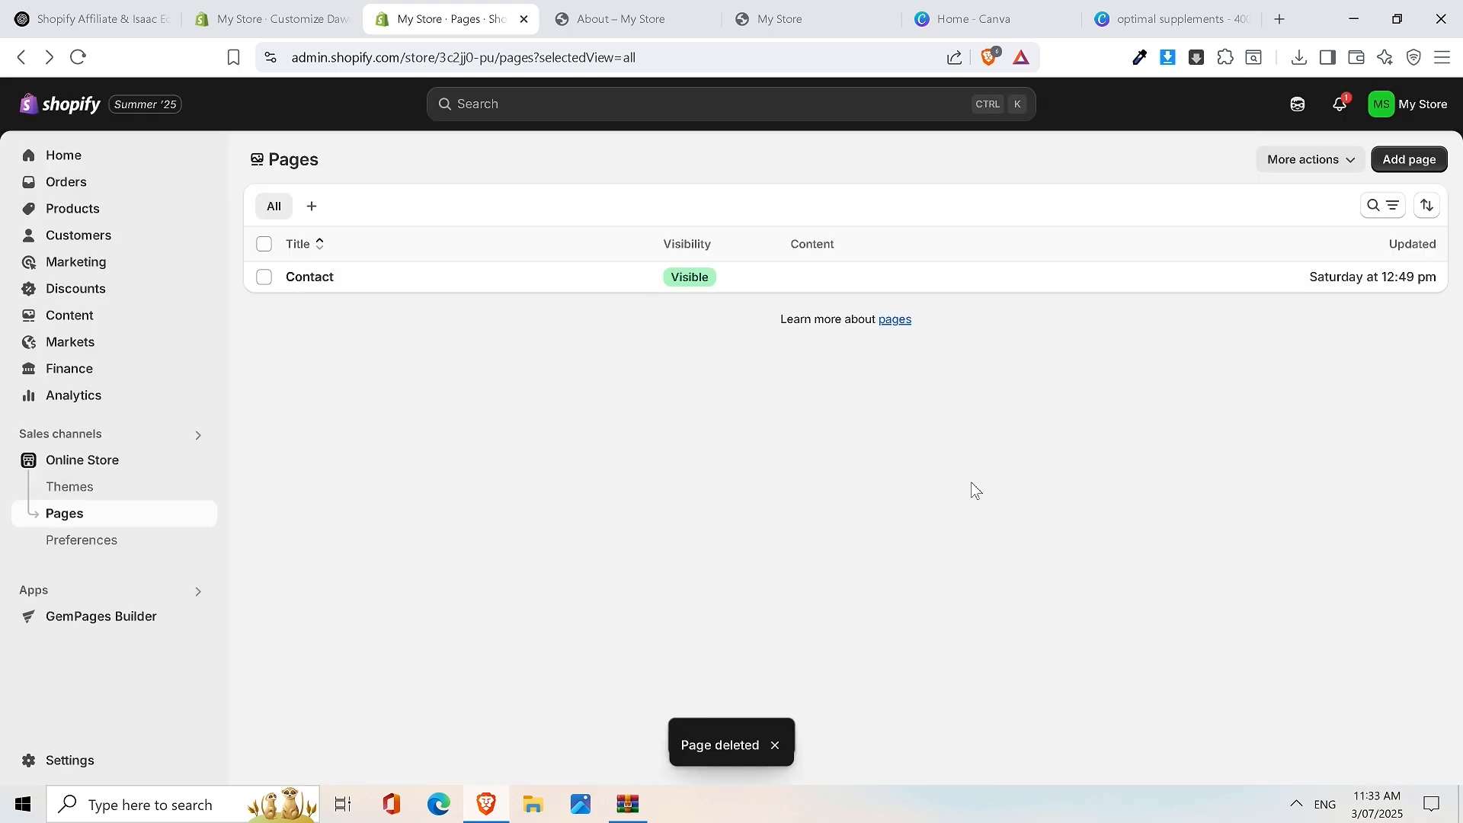
Start a new store page, title it "About" and place the cursor in its content area
{"action": "left_click", "coordinate": [1407, 160]}
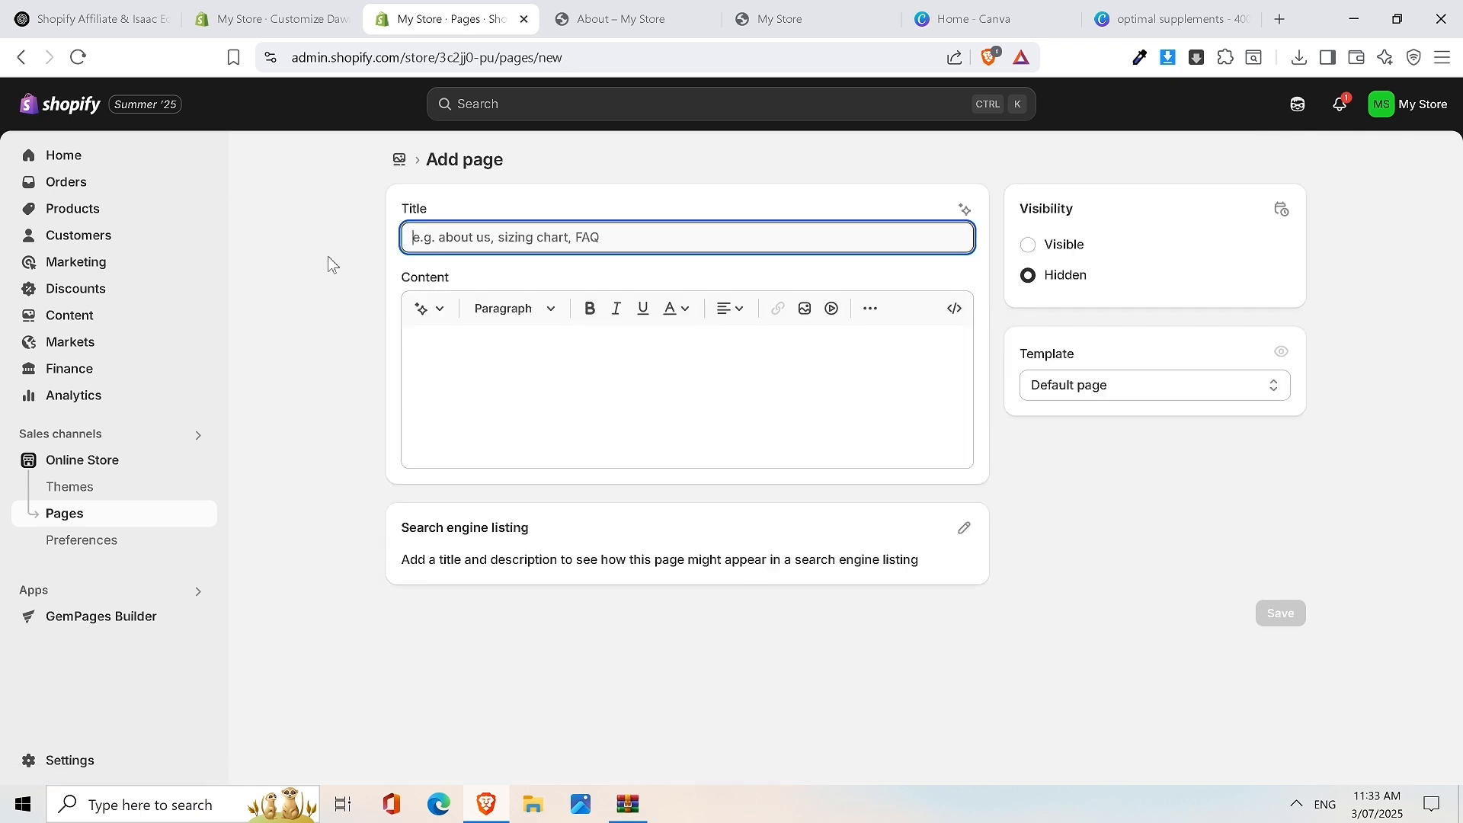
{"action": "type", "text": "About"}
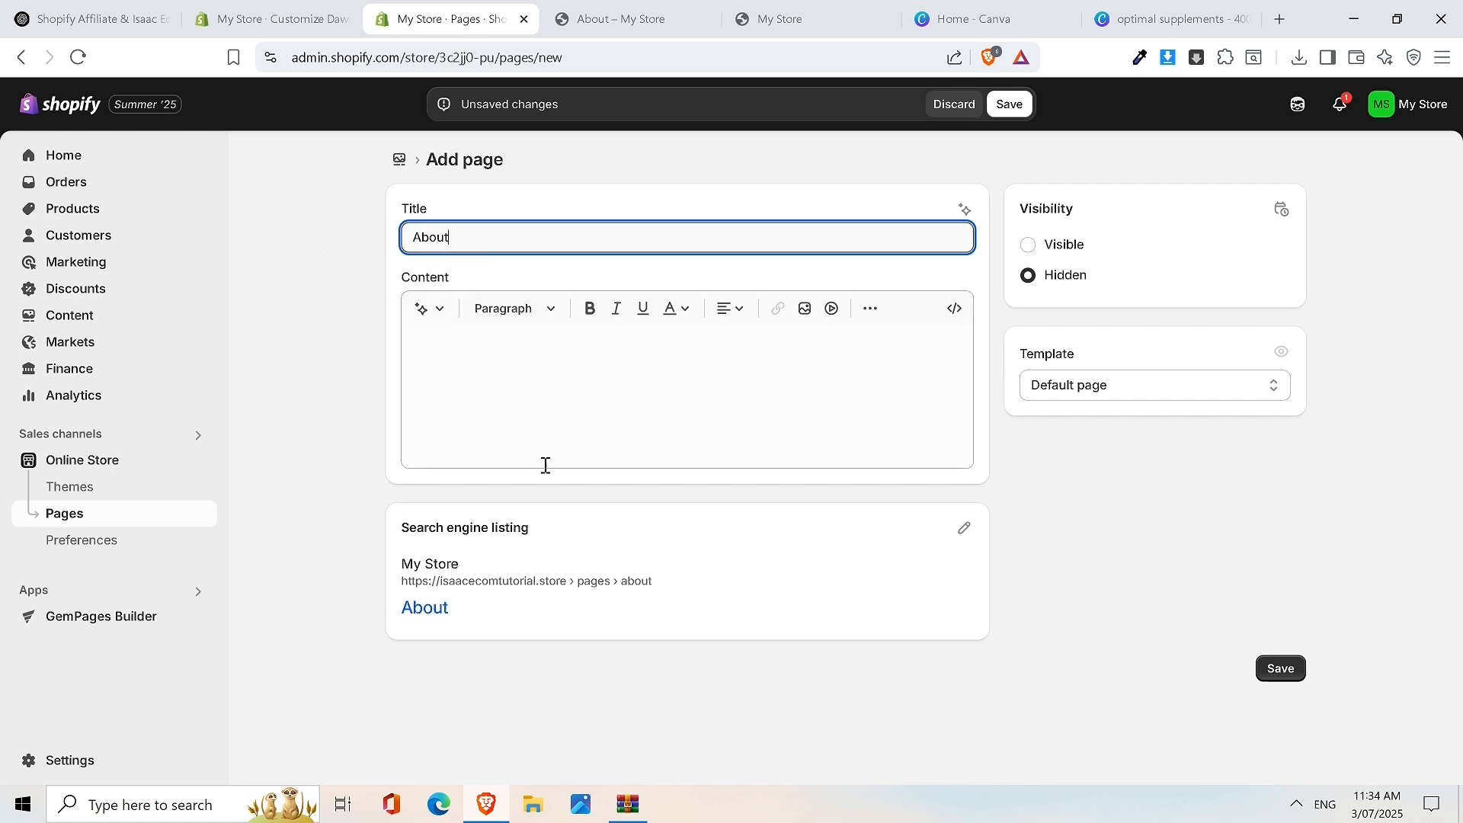
{"action": "left_click", "coordinate": [499, 347]}
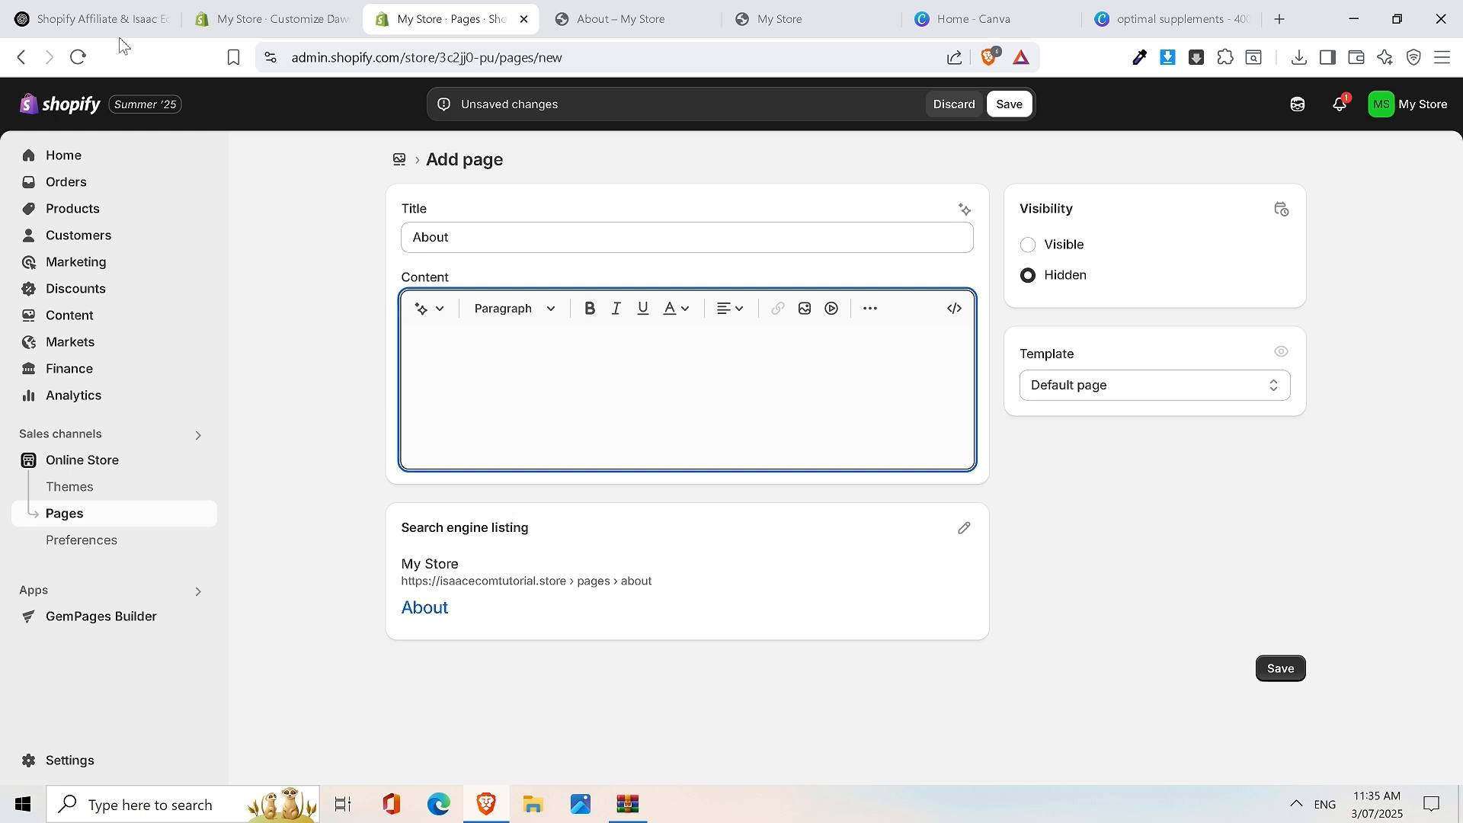
Switch to ChatGPT and examine the mock About page text for Optimal Supplements and the request that produced it
{"action": "left_click", "coordinate": [95, 19]}
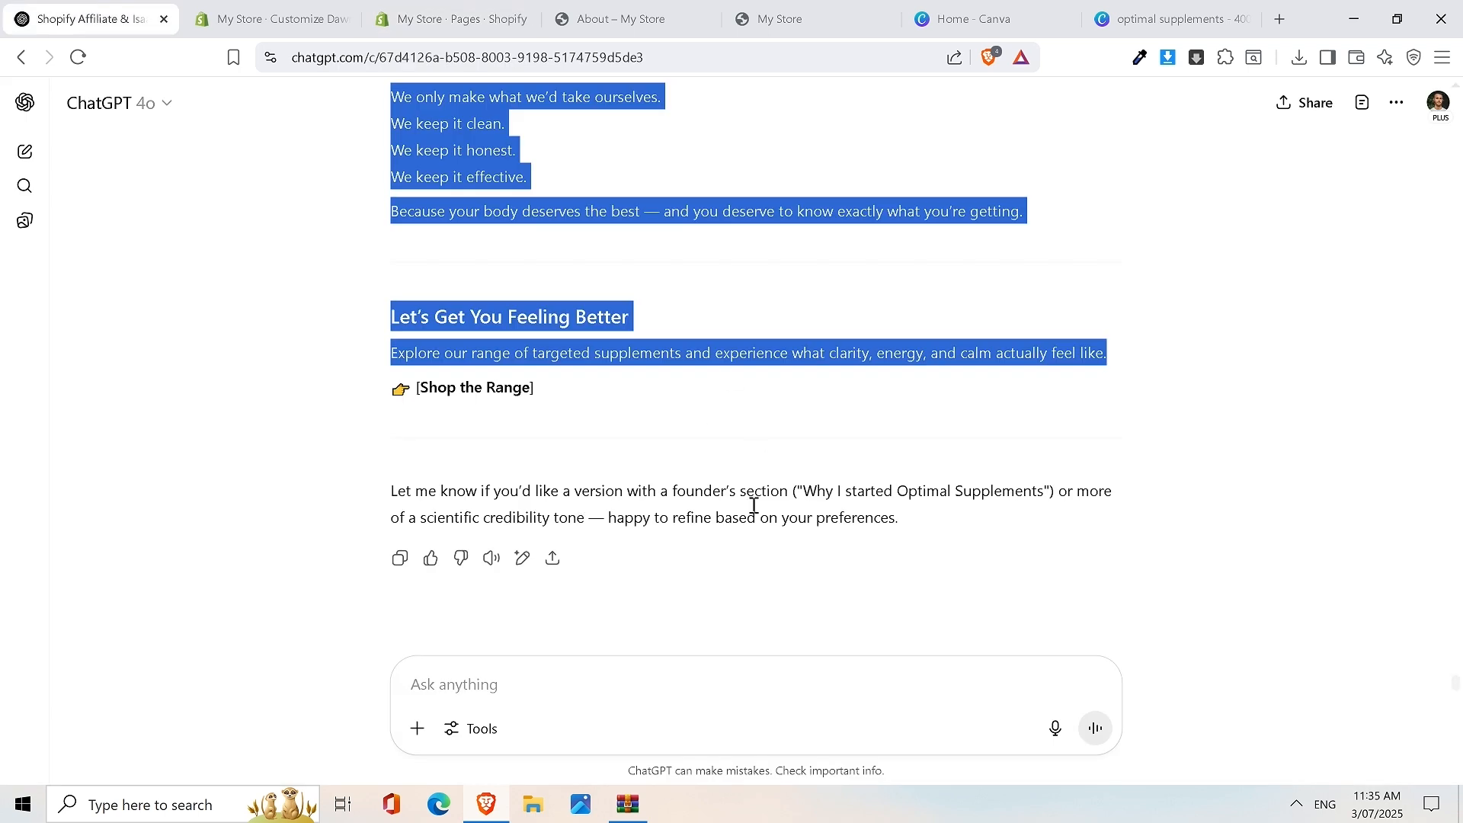
{"action": "scroll", "coordinate": [804, 381], "scroll_direction": "up", "scroll_amount": 20}
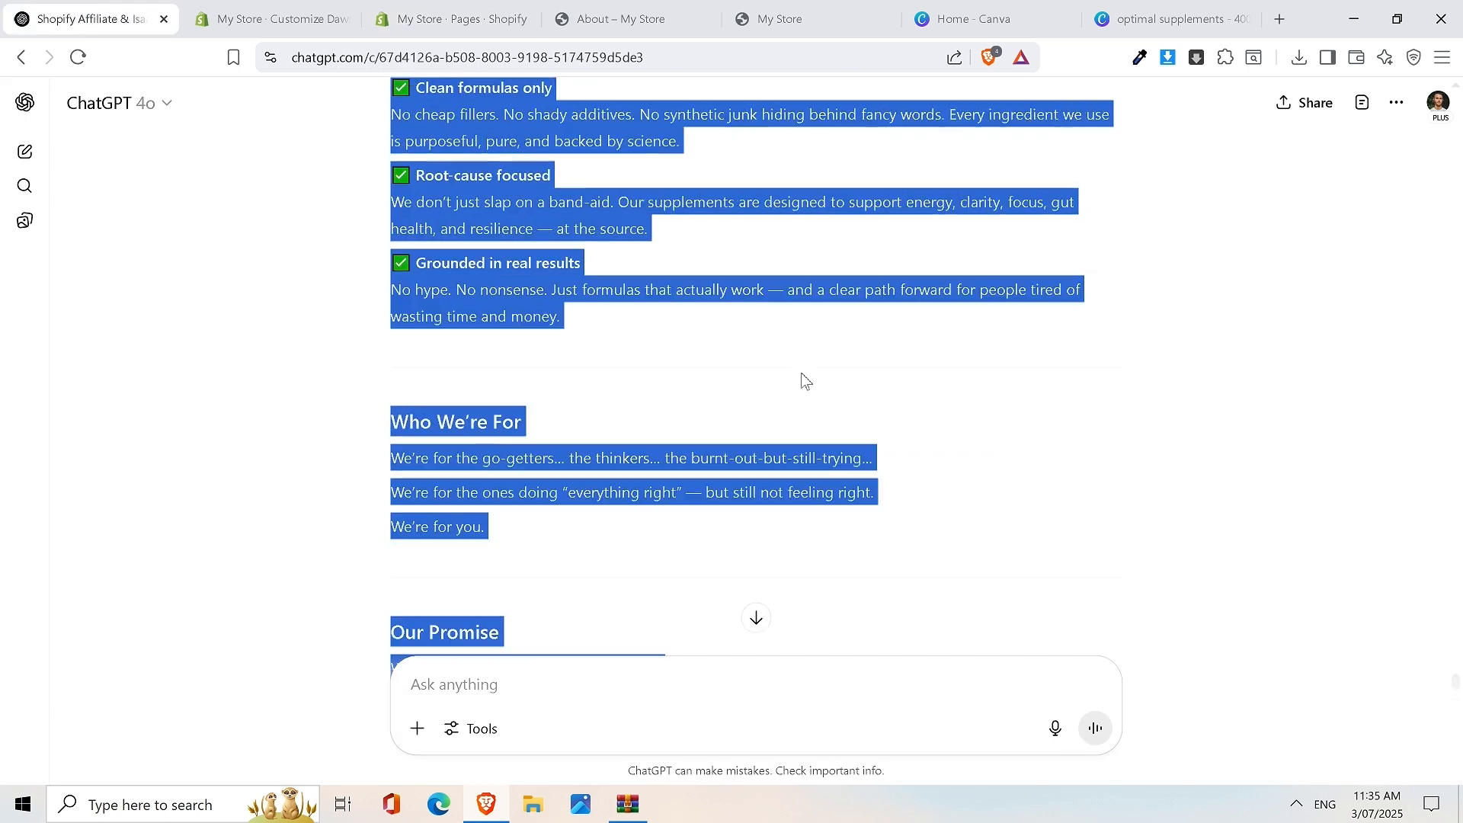
{"action": "scroll", "coordinate": [532, 387], "scroll_direction": "down", "scroll_amount": 2}
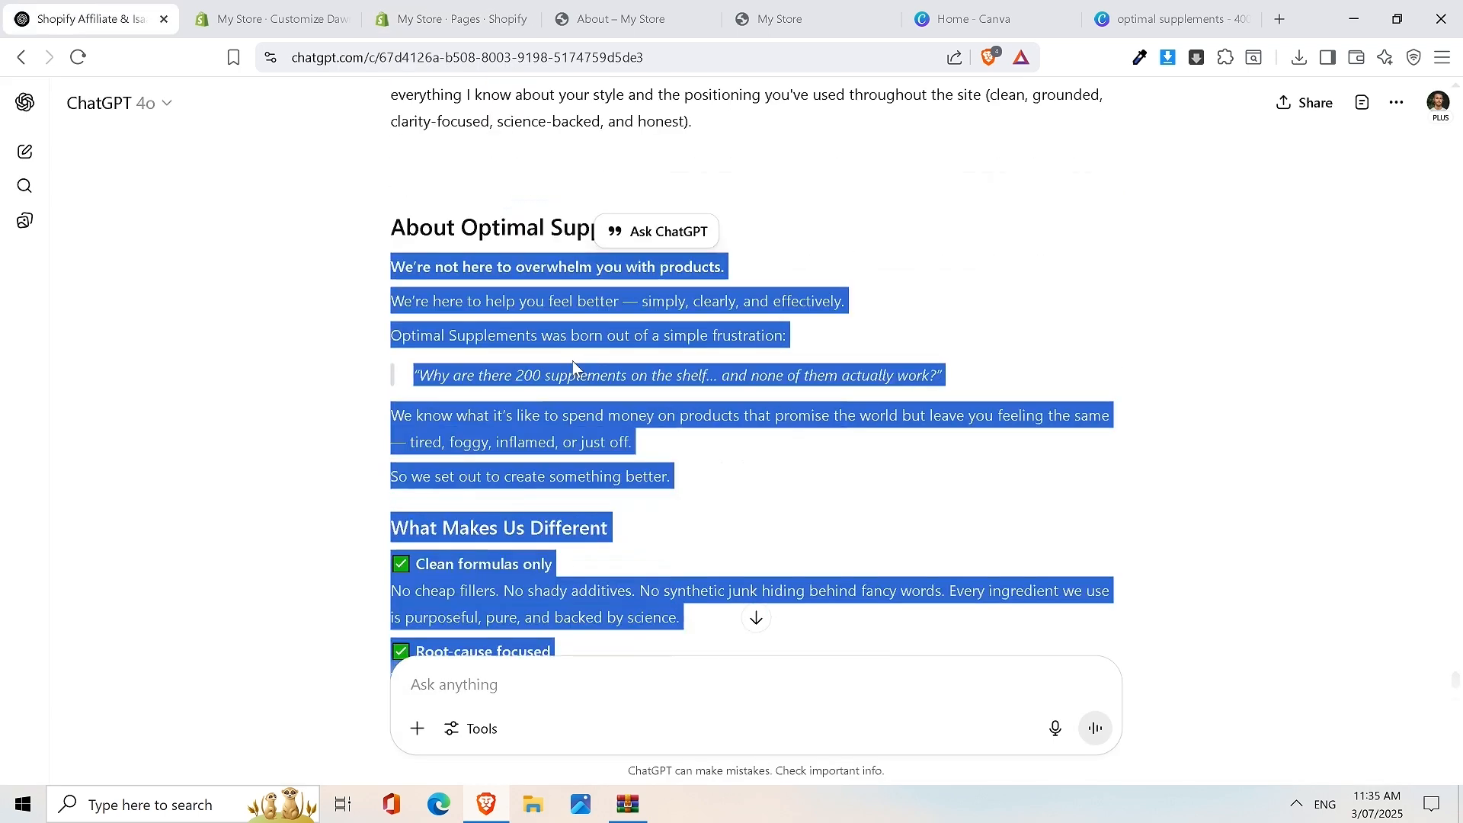
{"action": "left_click", "coordinate": [407, 253]}
{"action": "scroll", "coordinate": [564, 253], "scroll_direction": "up", "scroll_amount": 1}
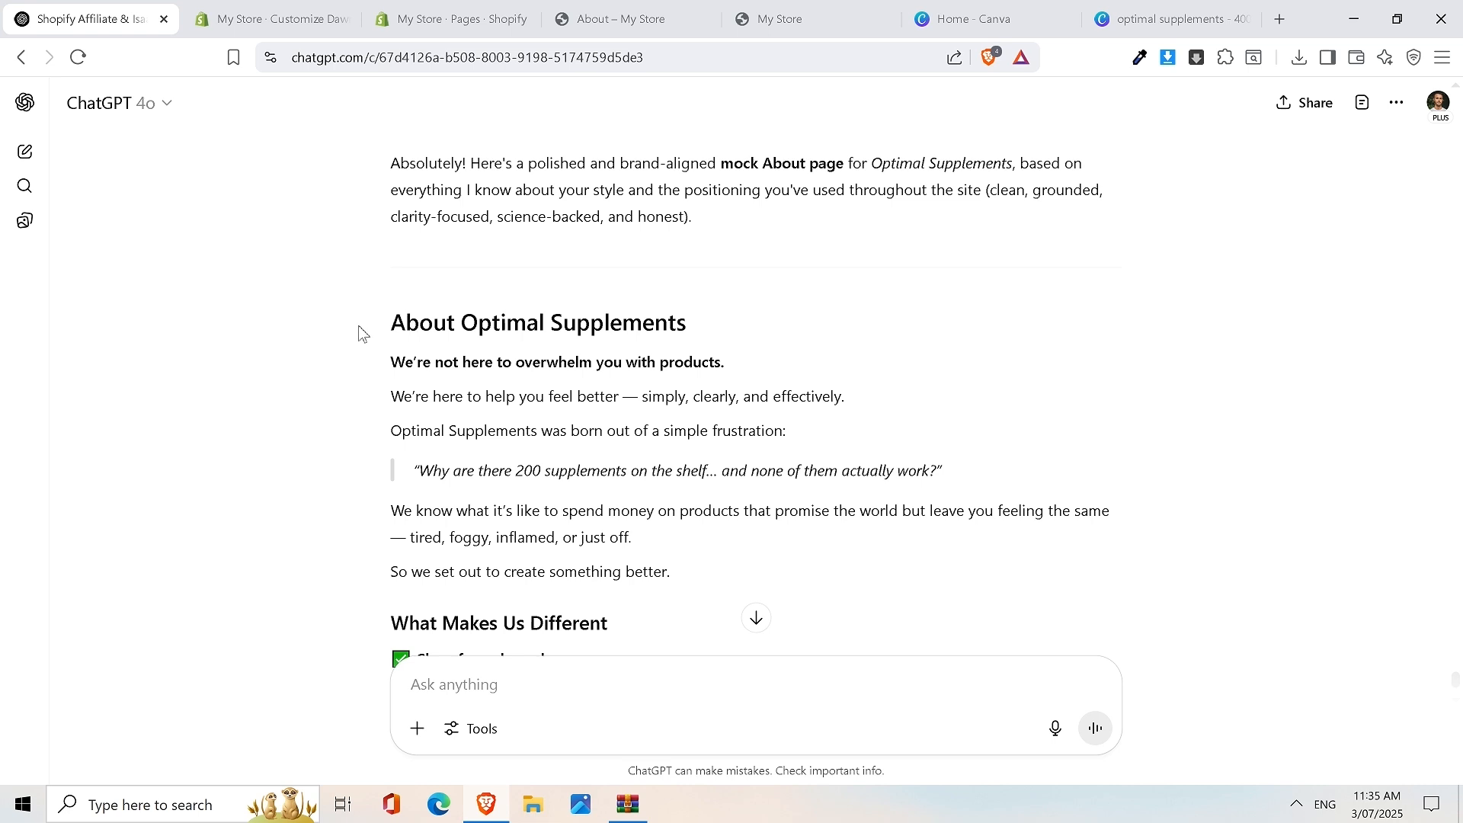
{"action": "left_click_drag", "start_coordinate": [367, 330], "coordinate": [831, 455]}
{"action": "scroll", "coordinate": [746, 429], "scroll_direction": "up", "scroll_amount": 3}
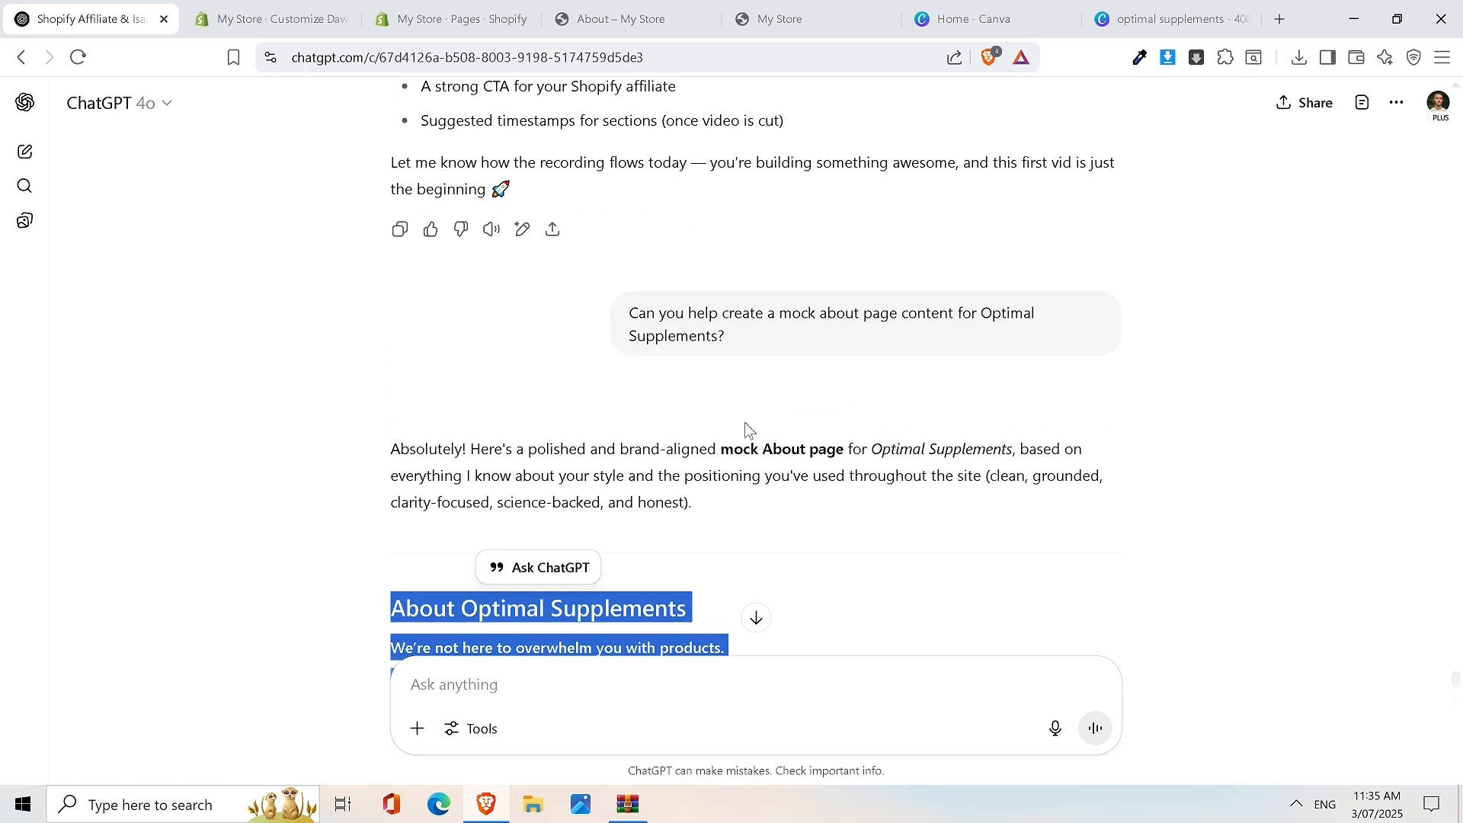
{"action": "scroll", "coordinate": [745, 428], "scroll_direction": "up", "scroll_amount": 4}
{"action": "scroll", "coordinate": [839, 431], "scroll_direction": "up", "scroll_amount": 1}
{"action": "scroll", "coordinate": [840, 431], "scroll_direction": "down", "scroll_amount": 5}
{"action": "scroll", "coordinate": [840, 431], "scroll_direction": "down", "scroll_amount": 2}
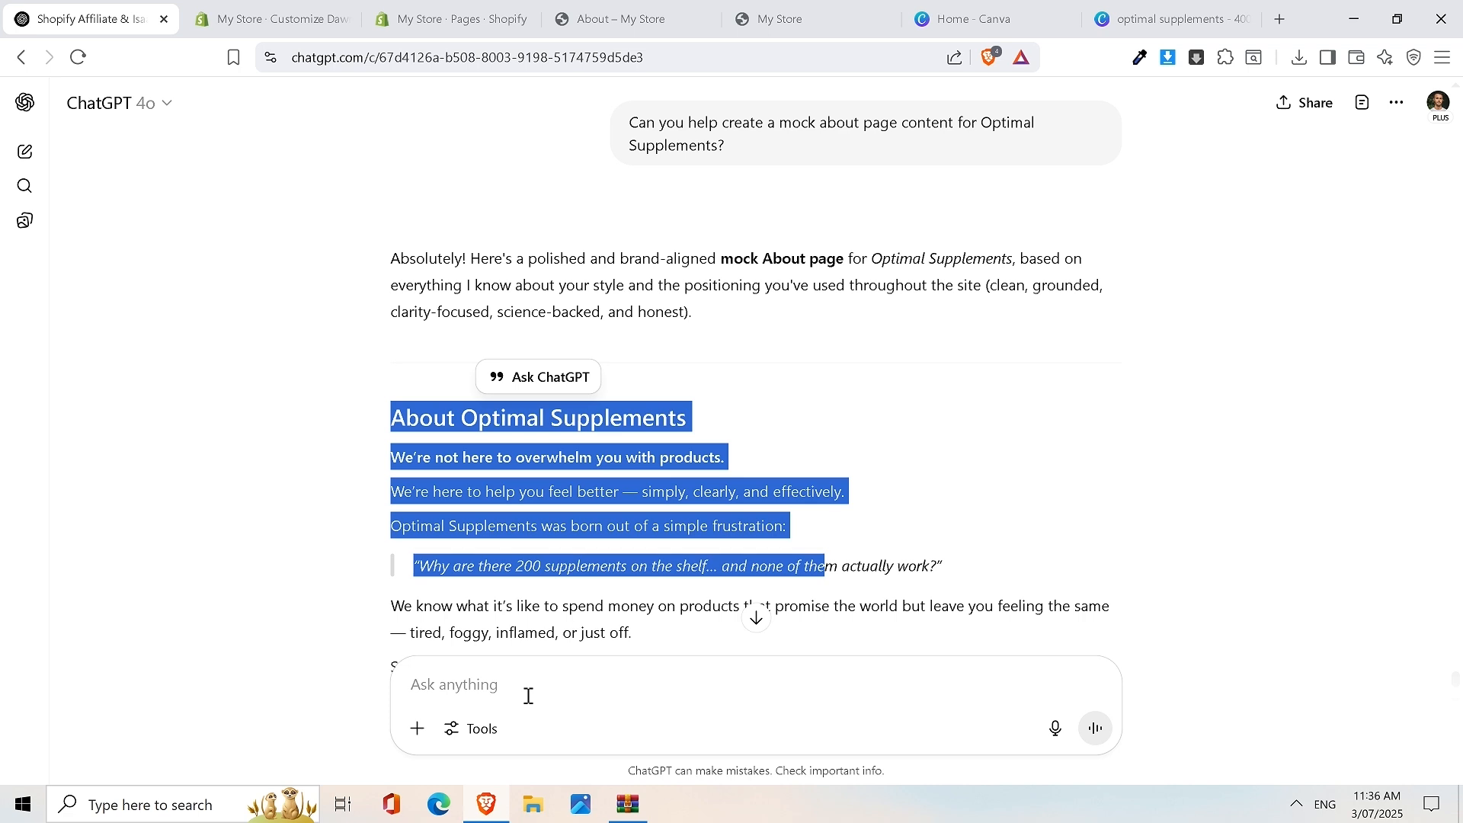
Draft the ChatGPT prompt "Based off of everything you know about Optimal Supplements please write me an about page" without sending it
{"action": "left_click", "coordinate": [459, 677]}
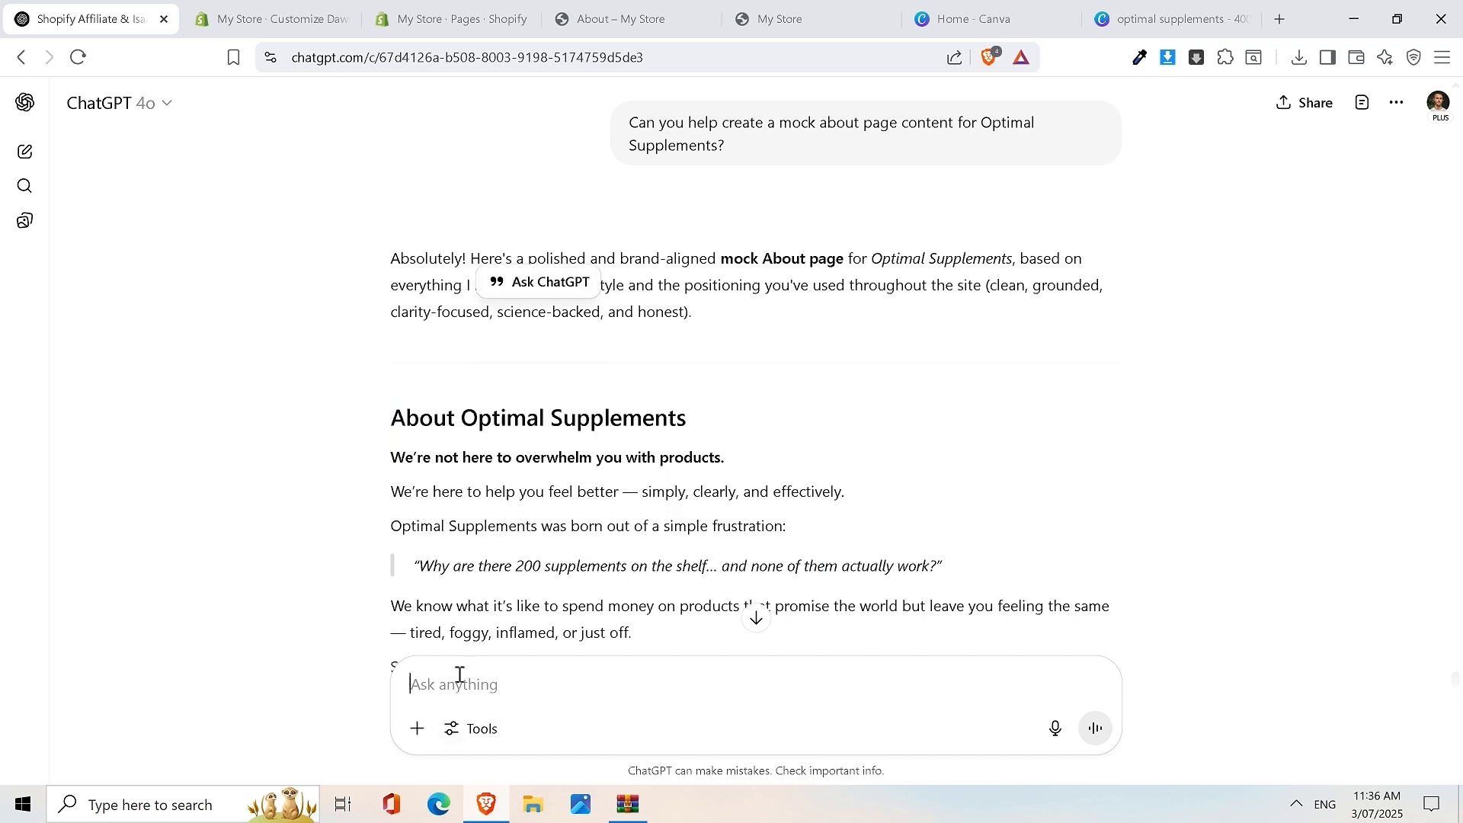
{"action": "type", "text": "Baed of"}
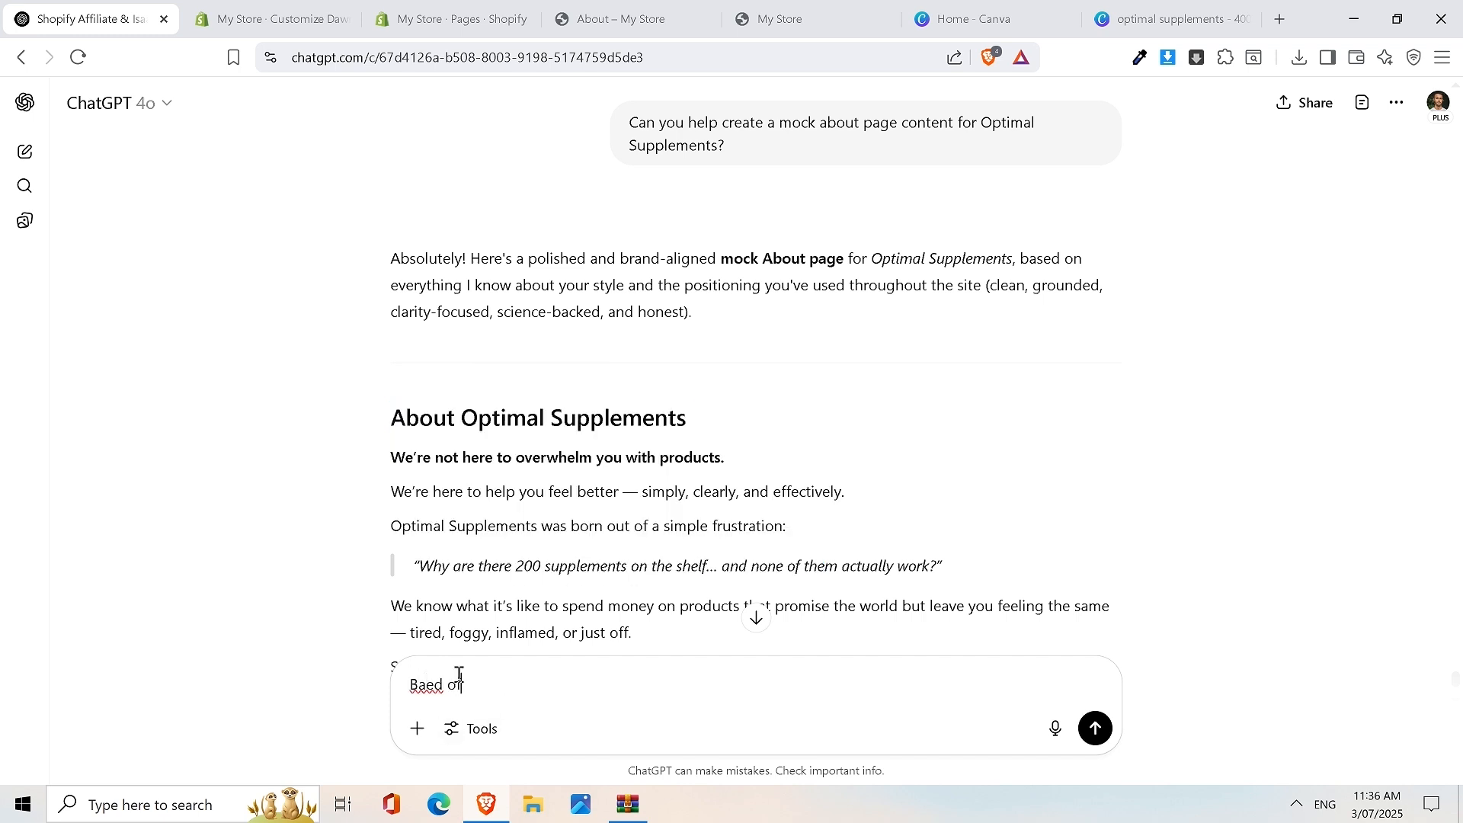
{"action": "type", "text": "f of everything you know ab"}
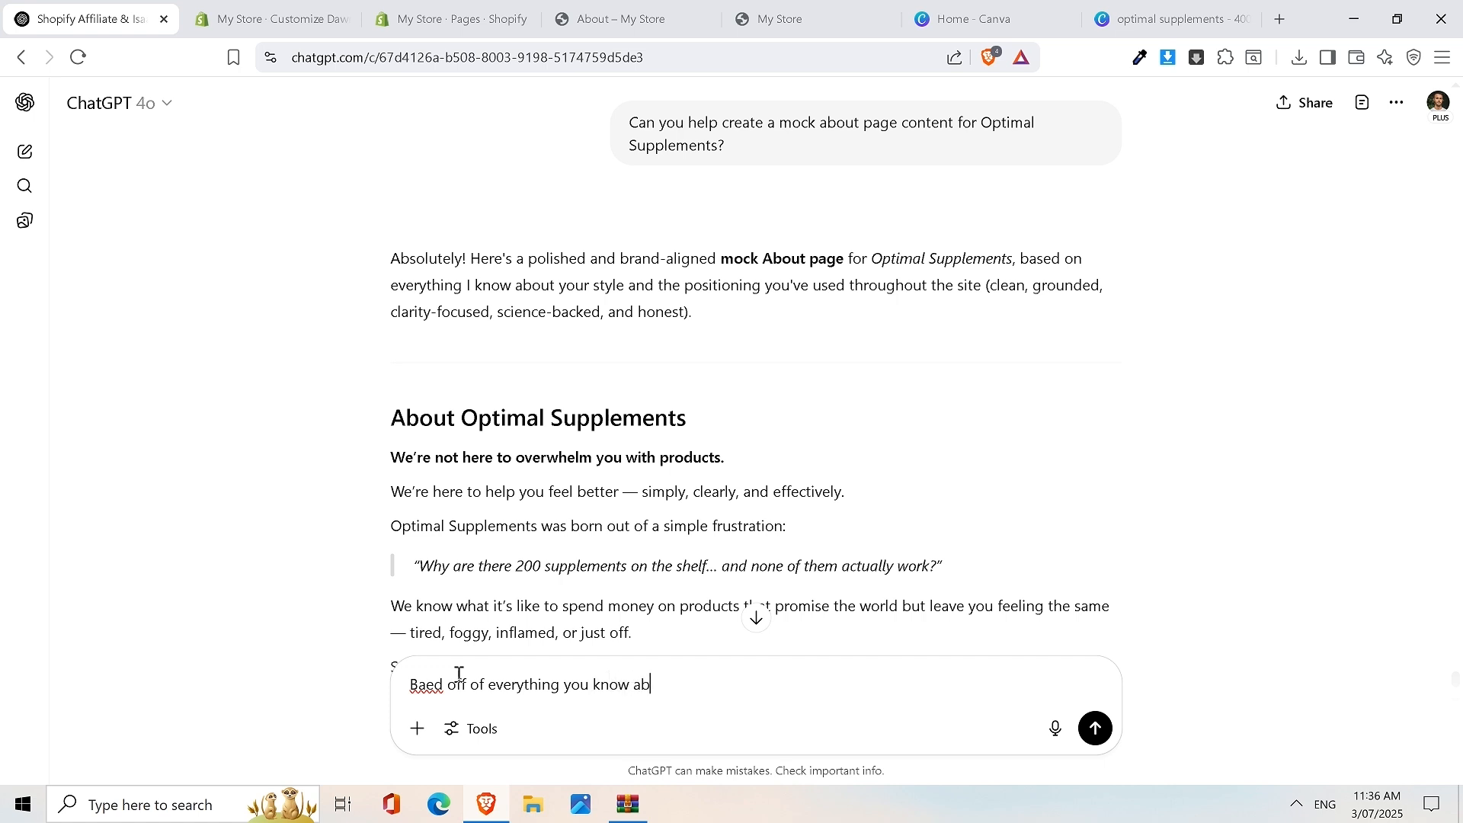
{"action": "type", "text": "out Optimal Supplements"}
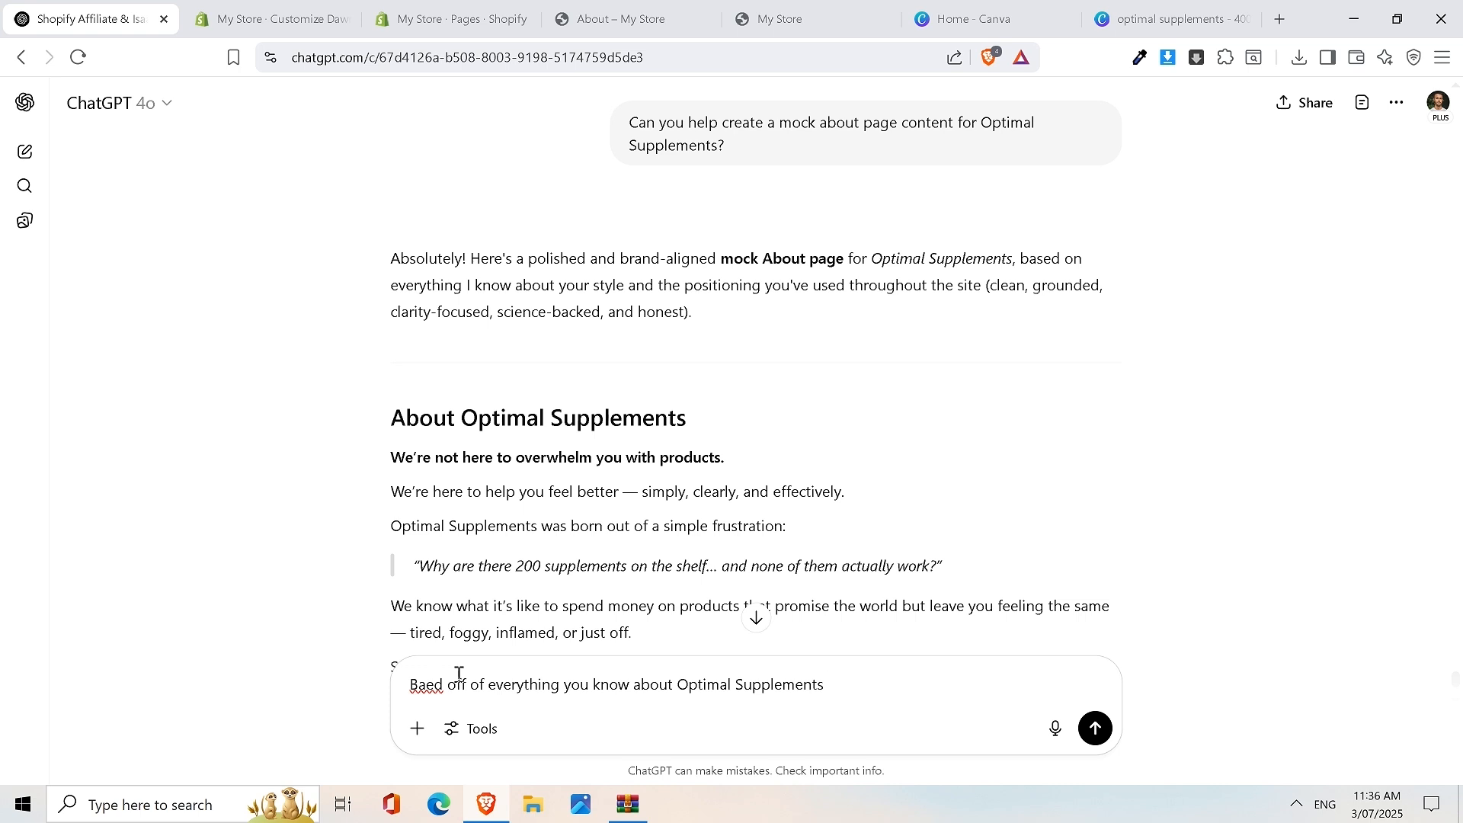
{"action": "left_click", "coordinate": [427, 683]}
{"action": "type", "text": "s"}
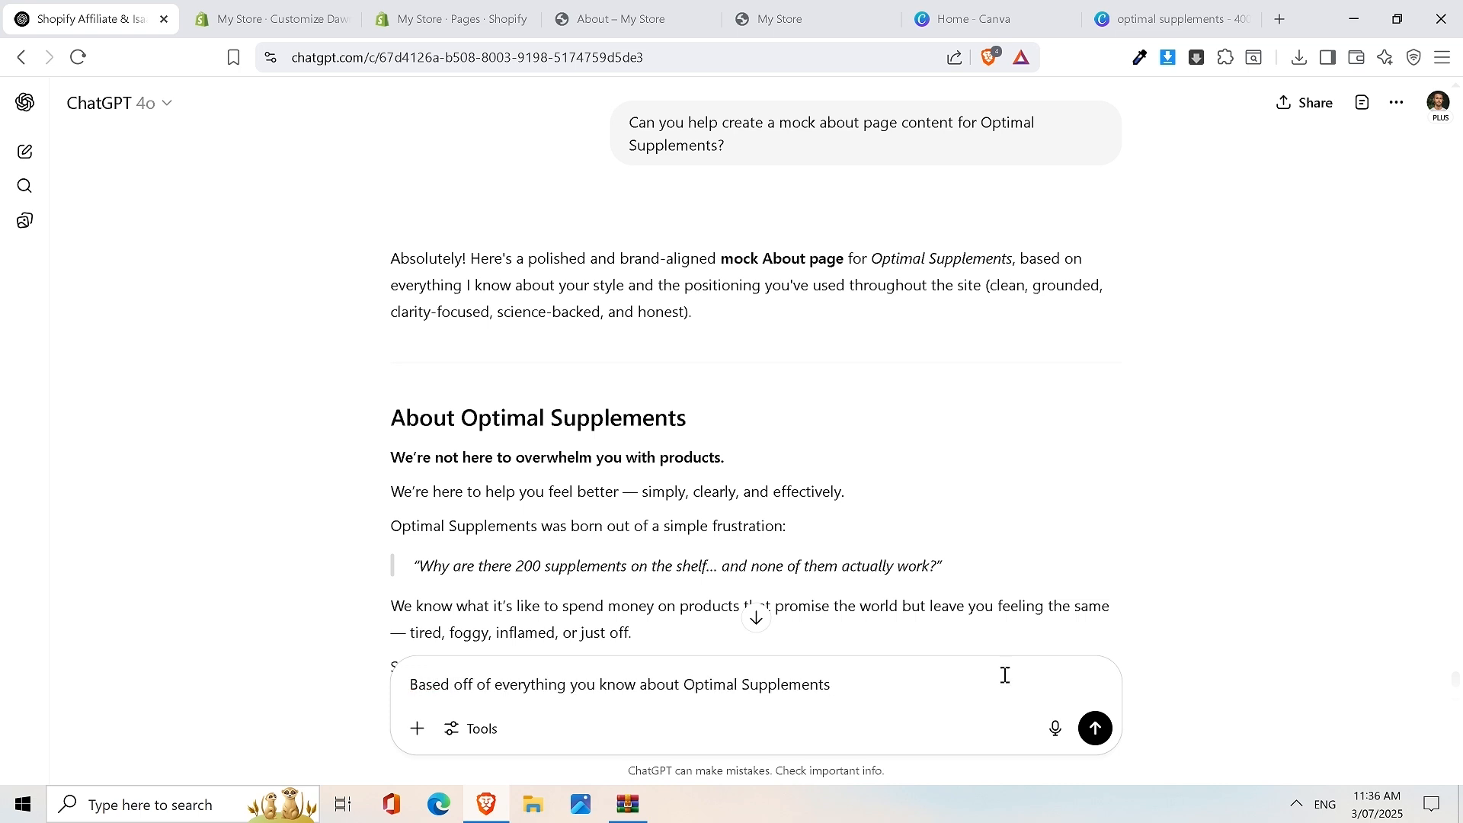
{"action": "left_click", "coordinate": [876, 687]}
{"action": "type", "text": "please write me an about page"}
{"action": "left_click_drag", "start_coordinate": [835, 686], "coordinate": [682, 688]}
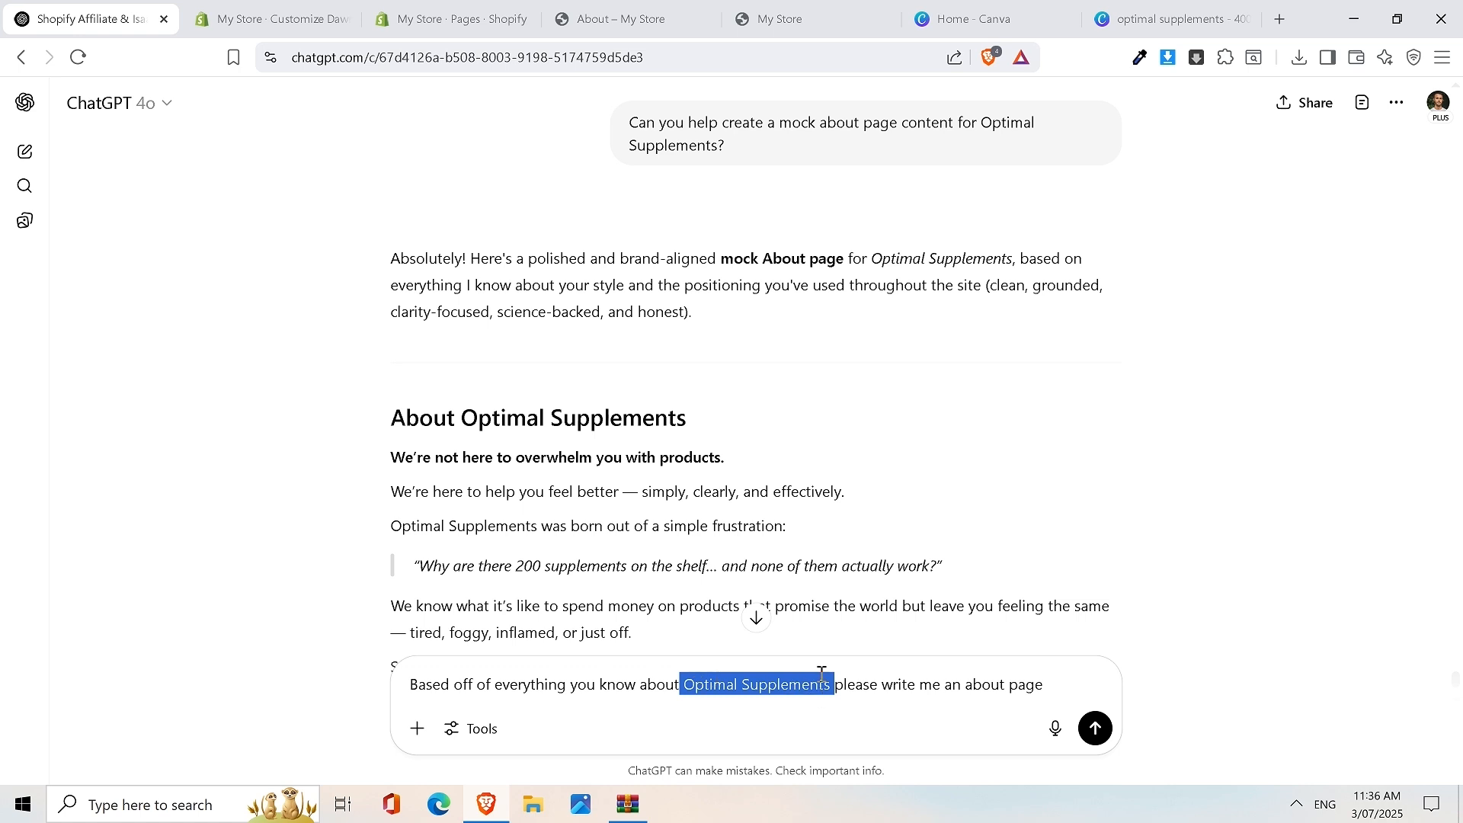
{"action": "key", "text": "End"}
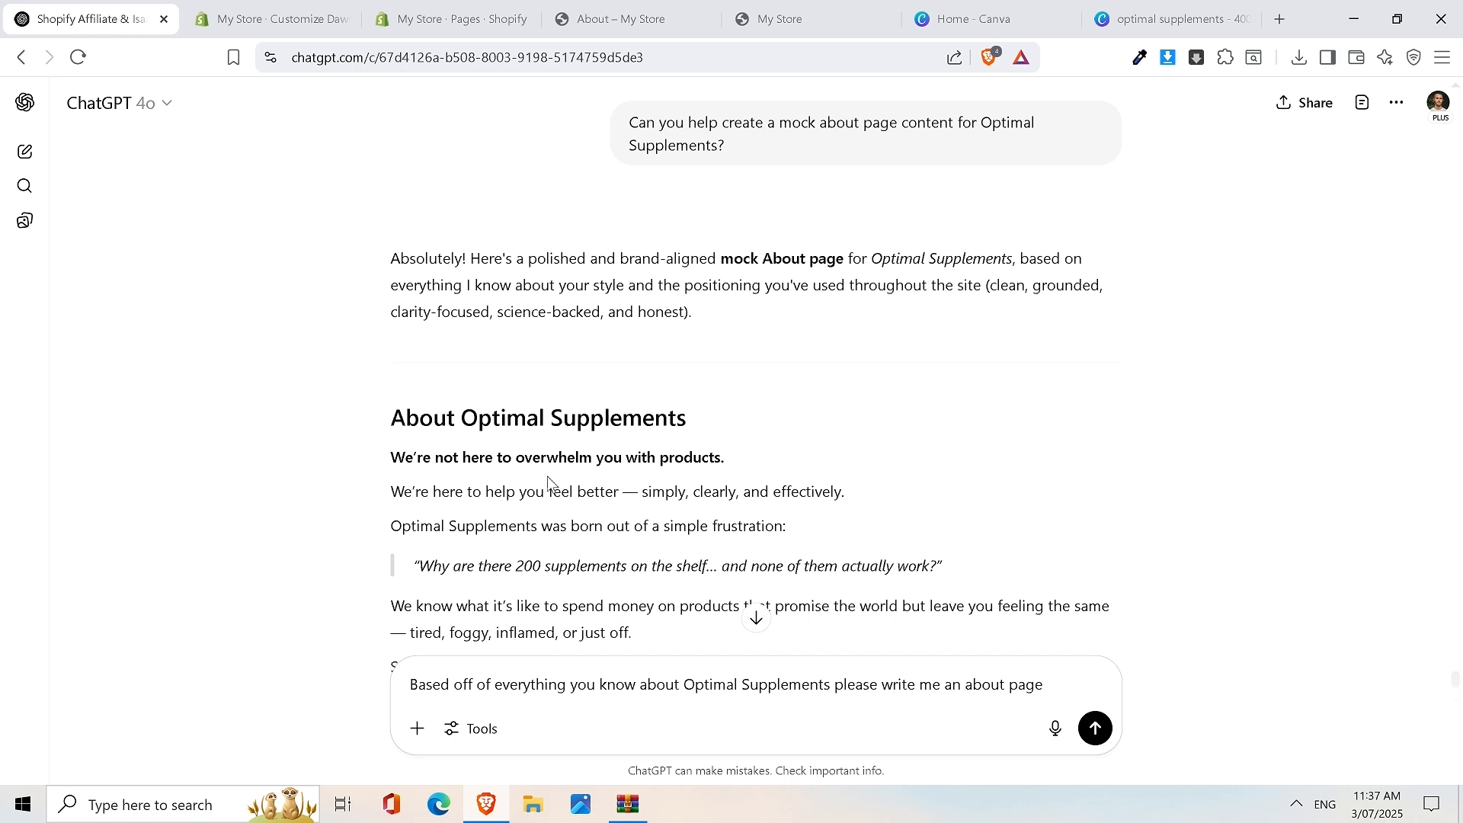
{"action": "scroll", "coordinate": [513, 429], "scroll_direction": "down", "scroll_amount": 1}
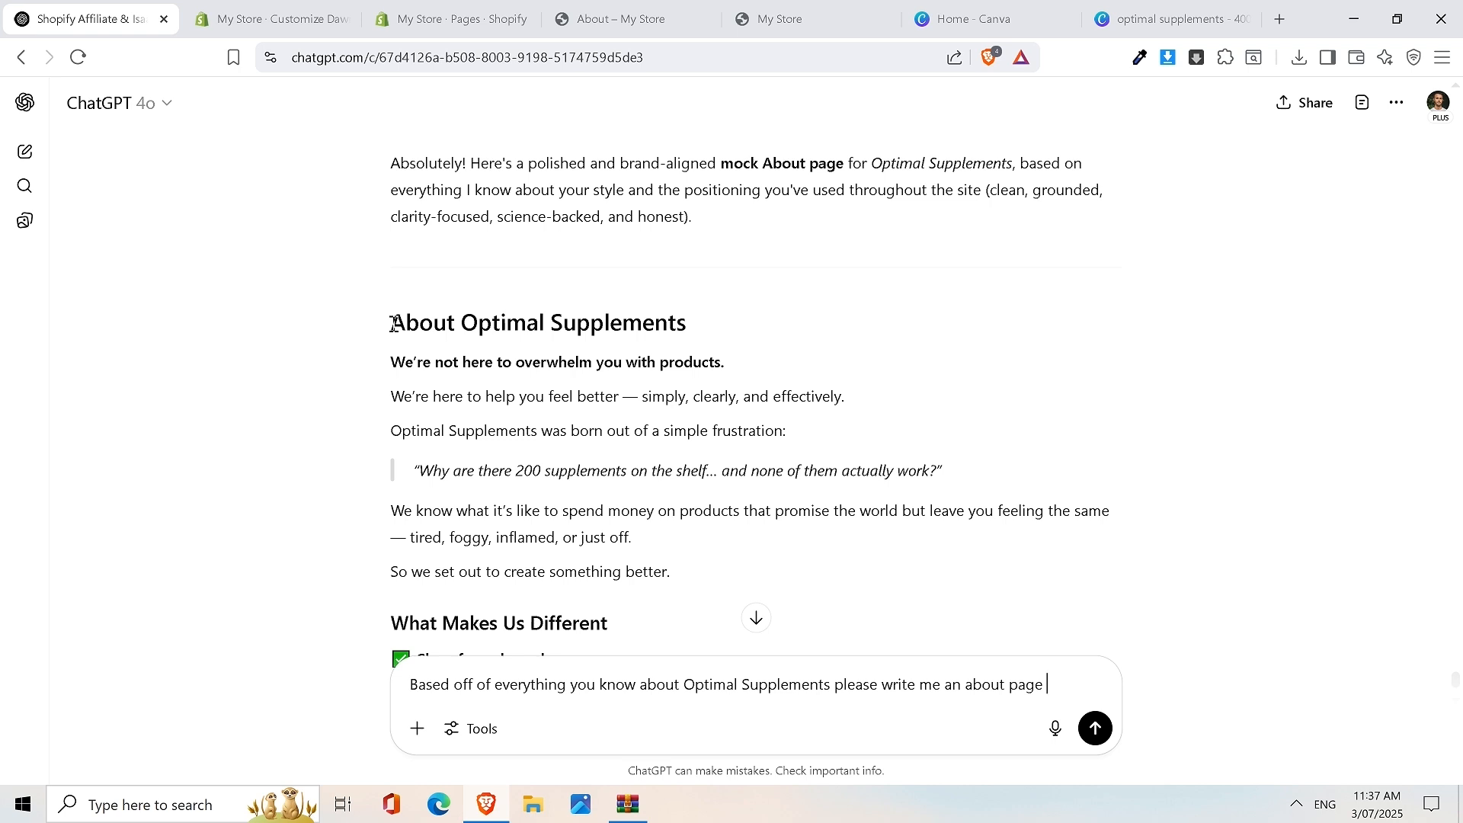
Copy the mock About page text in ChatGPT from the "About Optimal Supplements" heading through the "Let's Get You Feeling Better" paragraph
{"action": "left_click_drag", "start_coordinate": [388, 324], "coordinate": [1145, 548]}
{"action": "scroll", "coordinate": [823, 402], "scroll_direction": "down", "scroll_amount": 3}
{"action": "scroll", "coordinate": [823, 428], "scroll_direction": "down", "scroll_amount": 3}
{"action": "scroll", "coordinate": [757, 490], "scroll_direction": "down", "scroll_amount": 1}
{"action": "scroll", "coordinate": [755, 490], "scroll_direction": "down", "scroll_amount": 1}
{"action": "scroll", "coordinate": [731, 532], "scroll_direction": "down", "scroll_amount": 1}
{"action": "scroll", "coordinate": [735, 526], "scroll_direction": "down", "scroll_amount": 3}
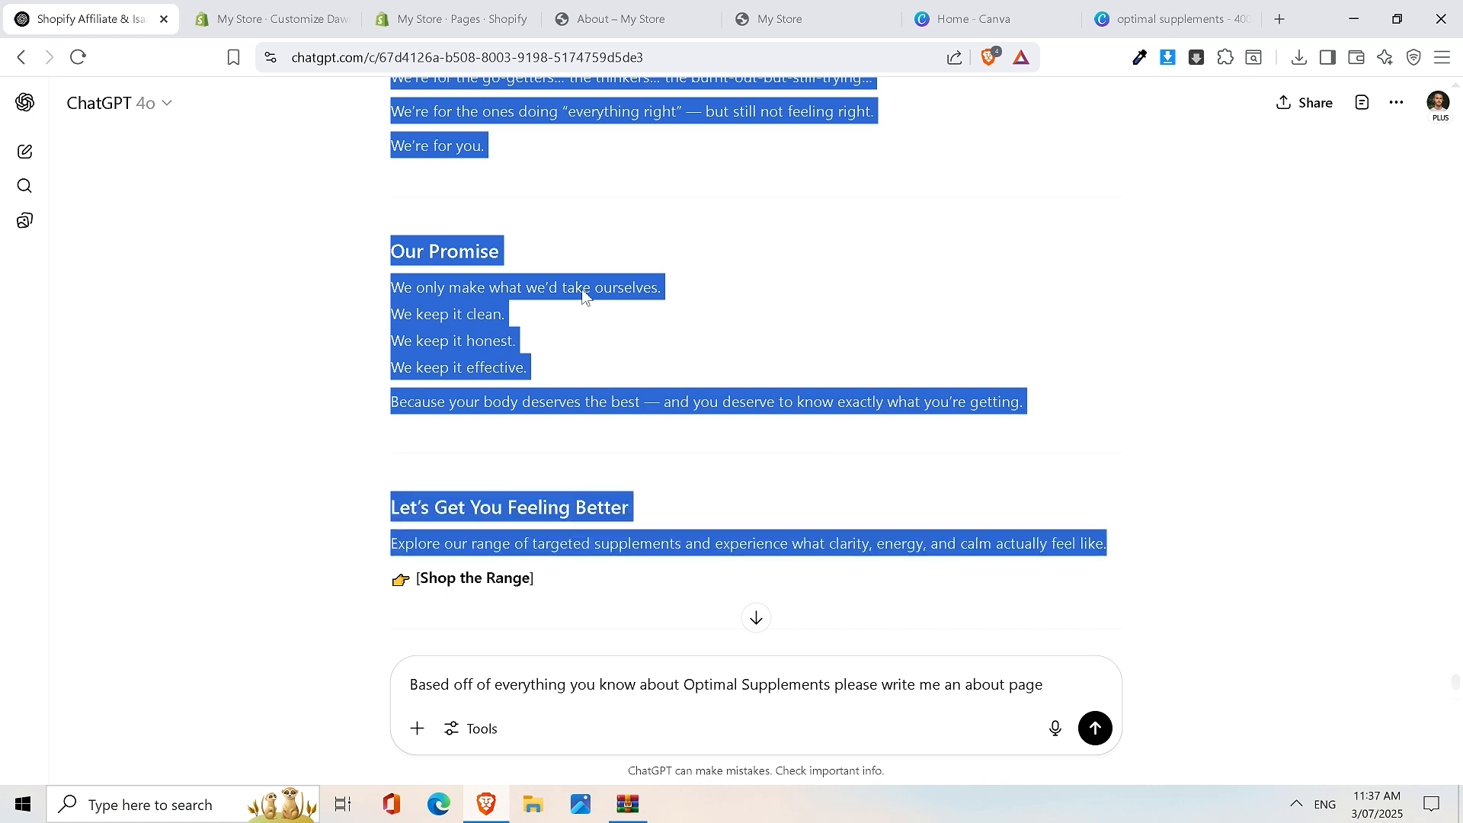
Switch to the new Shopify page, paste the copied text into the content area of the About page and save it
{"action": "left_click", "coordinate": [254, 17]}
{"action": "left_click", "coordinate": [449, 18]}
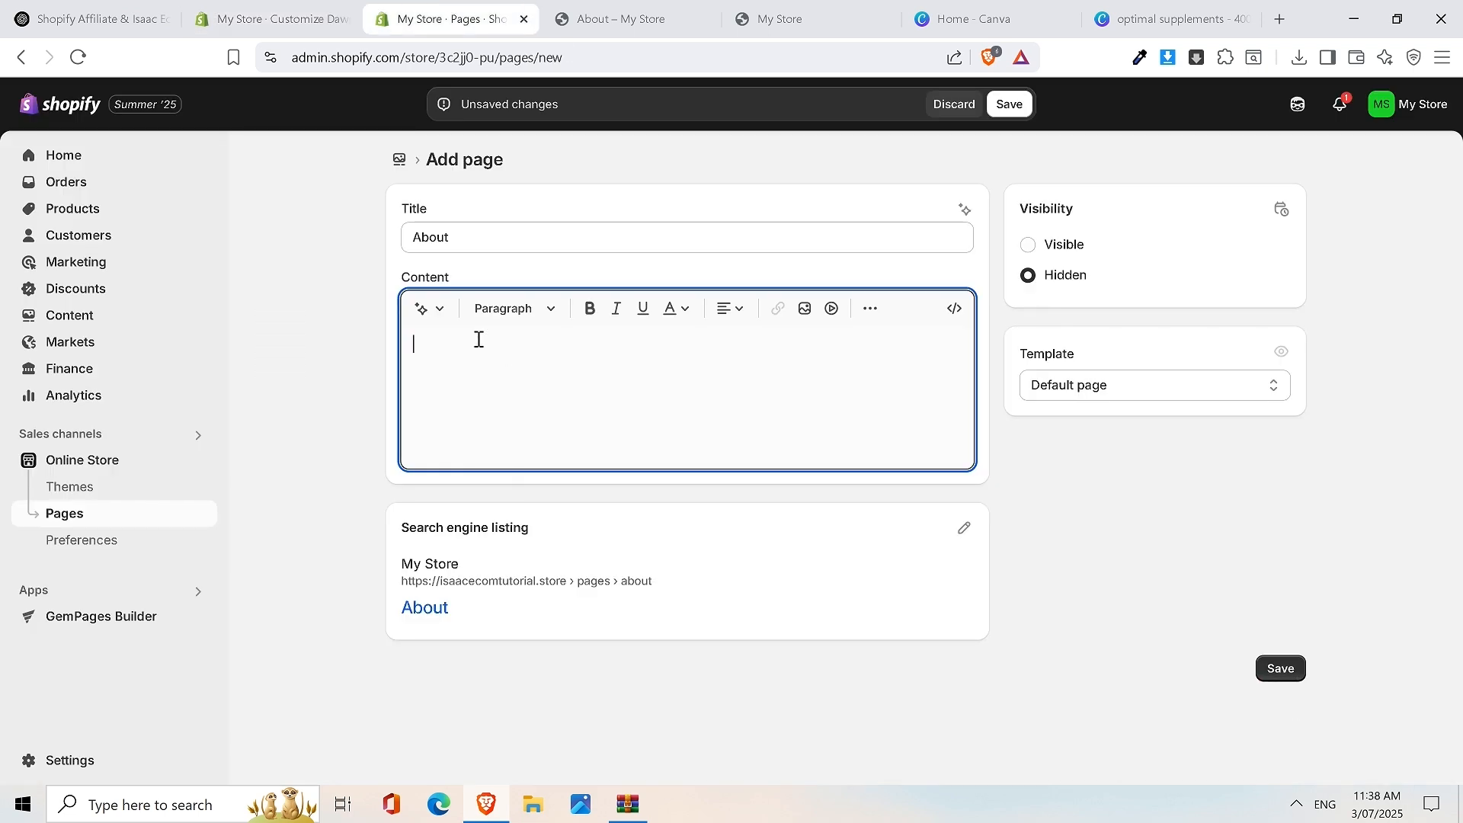
{"action": "key", "text": "ctrl+v"}
{"action": "scroll", "coordinate": [677, 513], "scroll_direction": "up", "scroll_amount": 10}
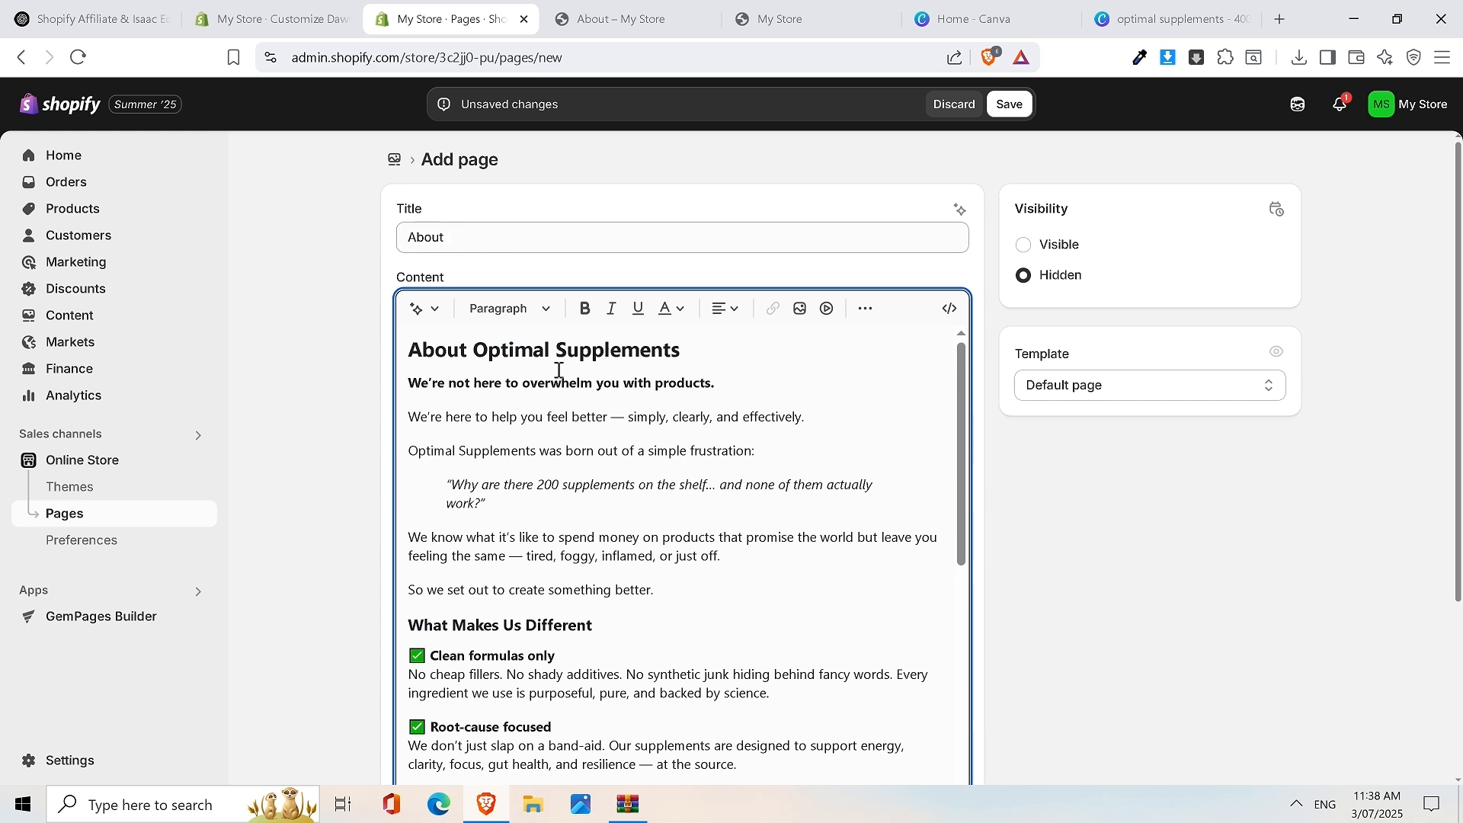
{"action": "scroll", "coordinate": [790, 392], "scroll_direction": "down", "scroll_amount": 6}
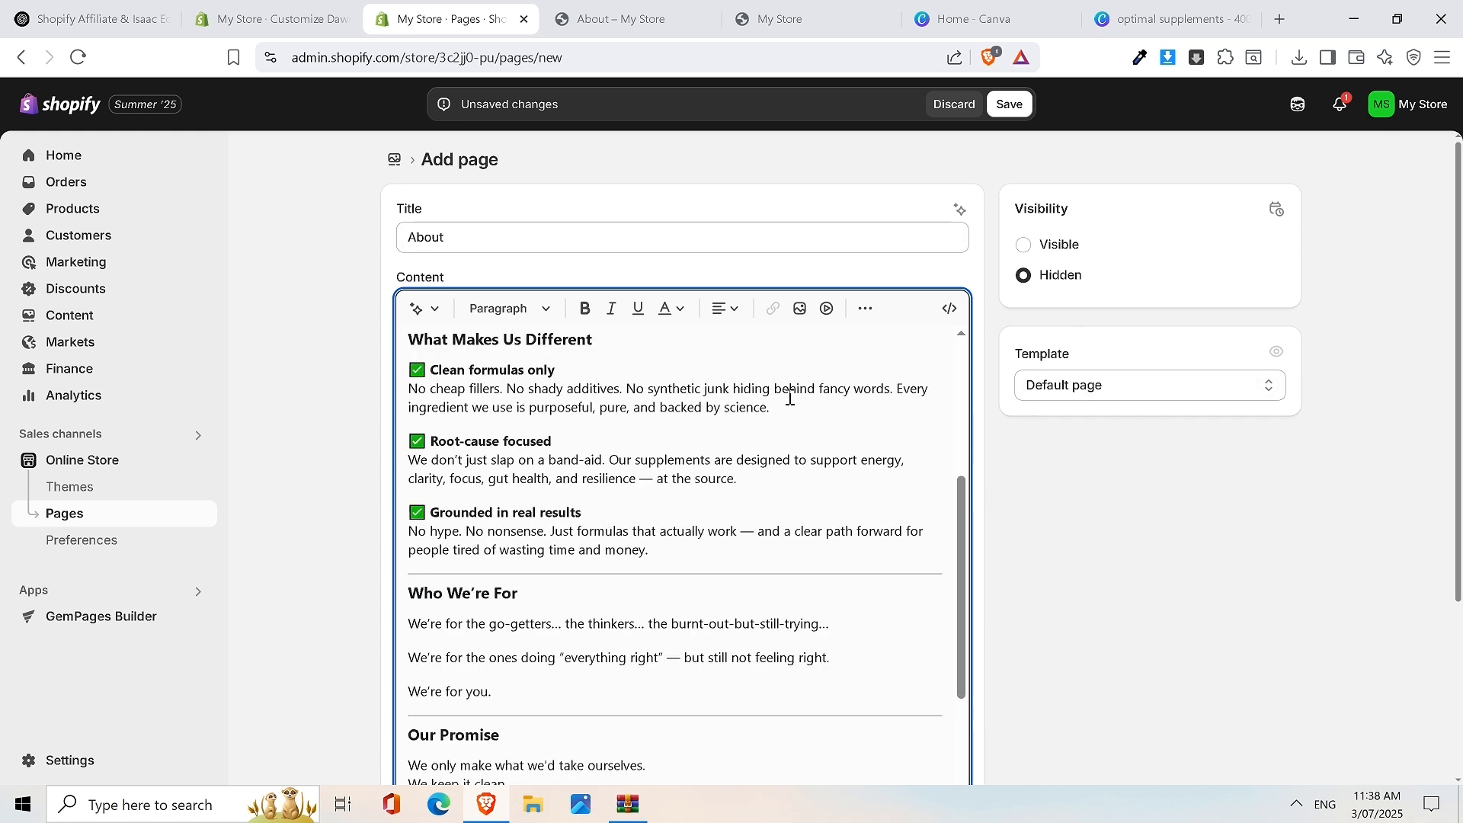
{"action": "left_click", "coordinate": [1012, 104]}
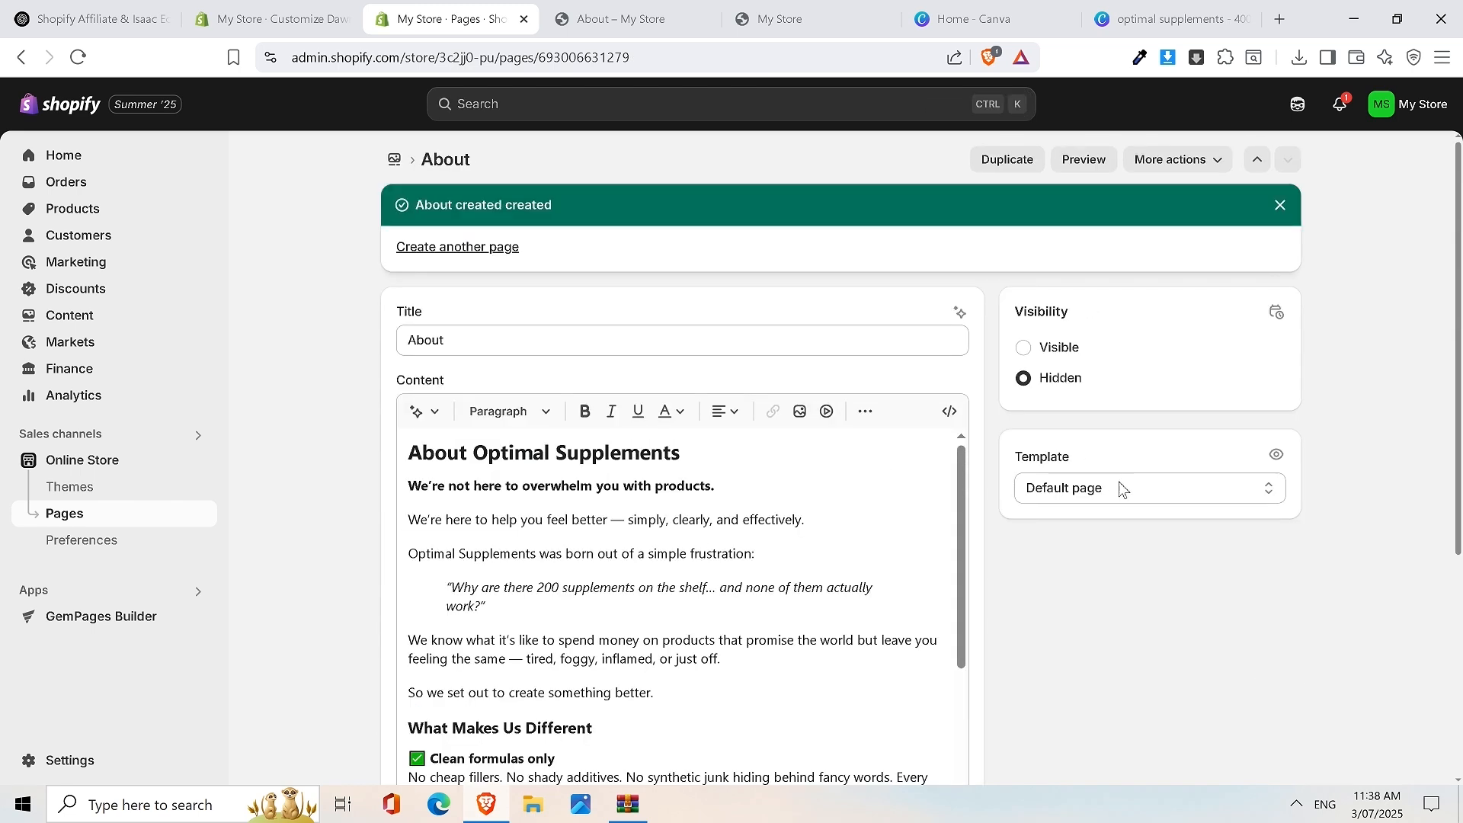
Keep the About page on the default page template, set its visibility to Visible and save it
{"action": "left_click", "coordinate": [1072, 491]}
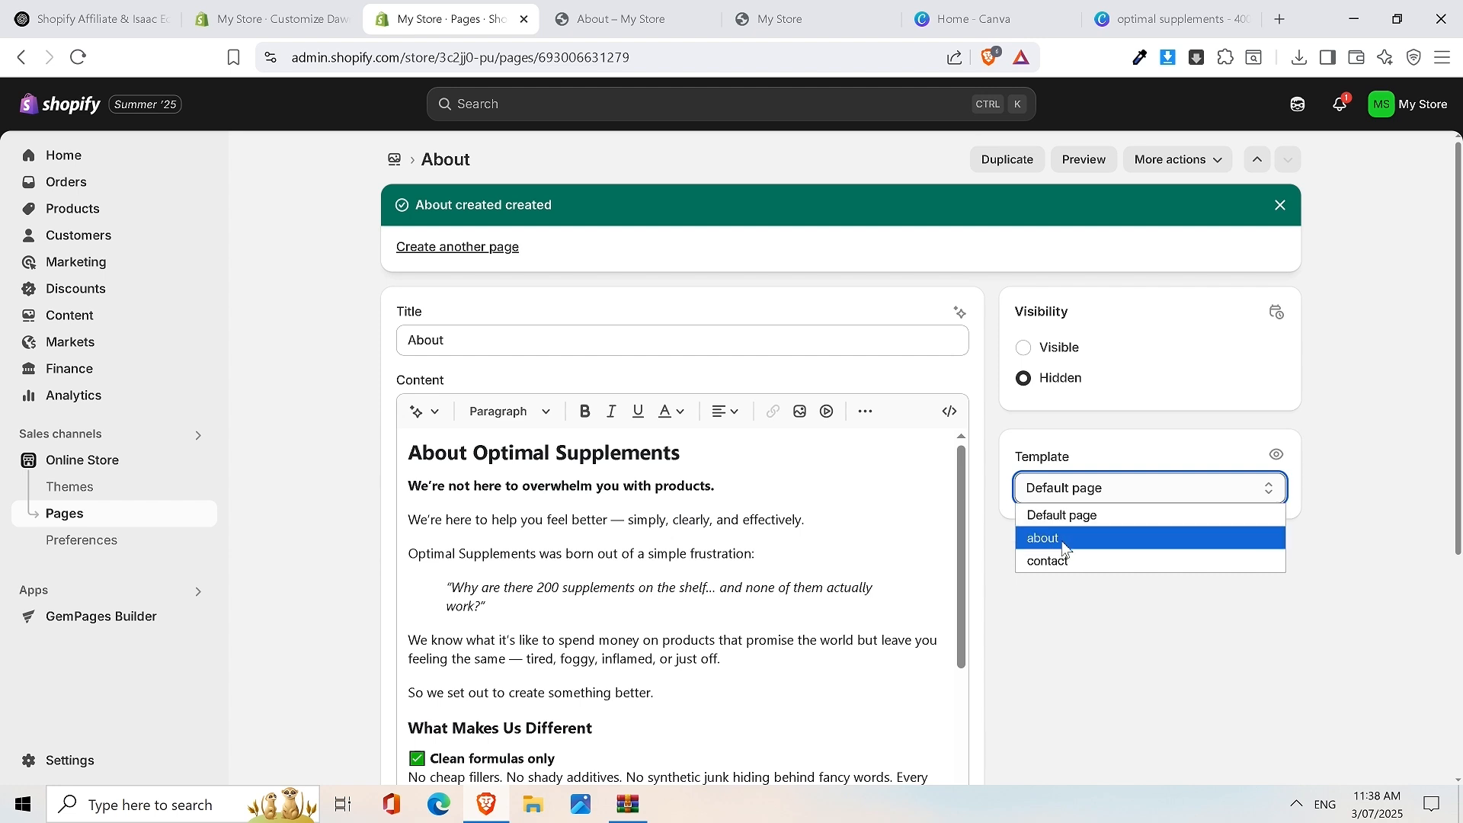
{"action": "left_click", "coordinate": [1065, 496]}
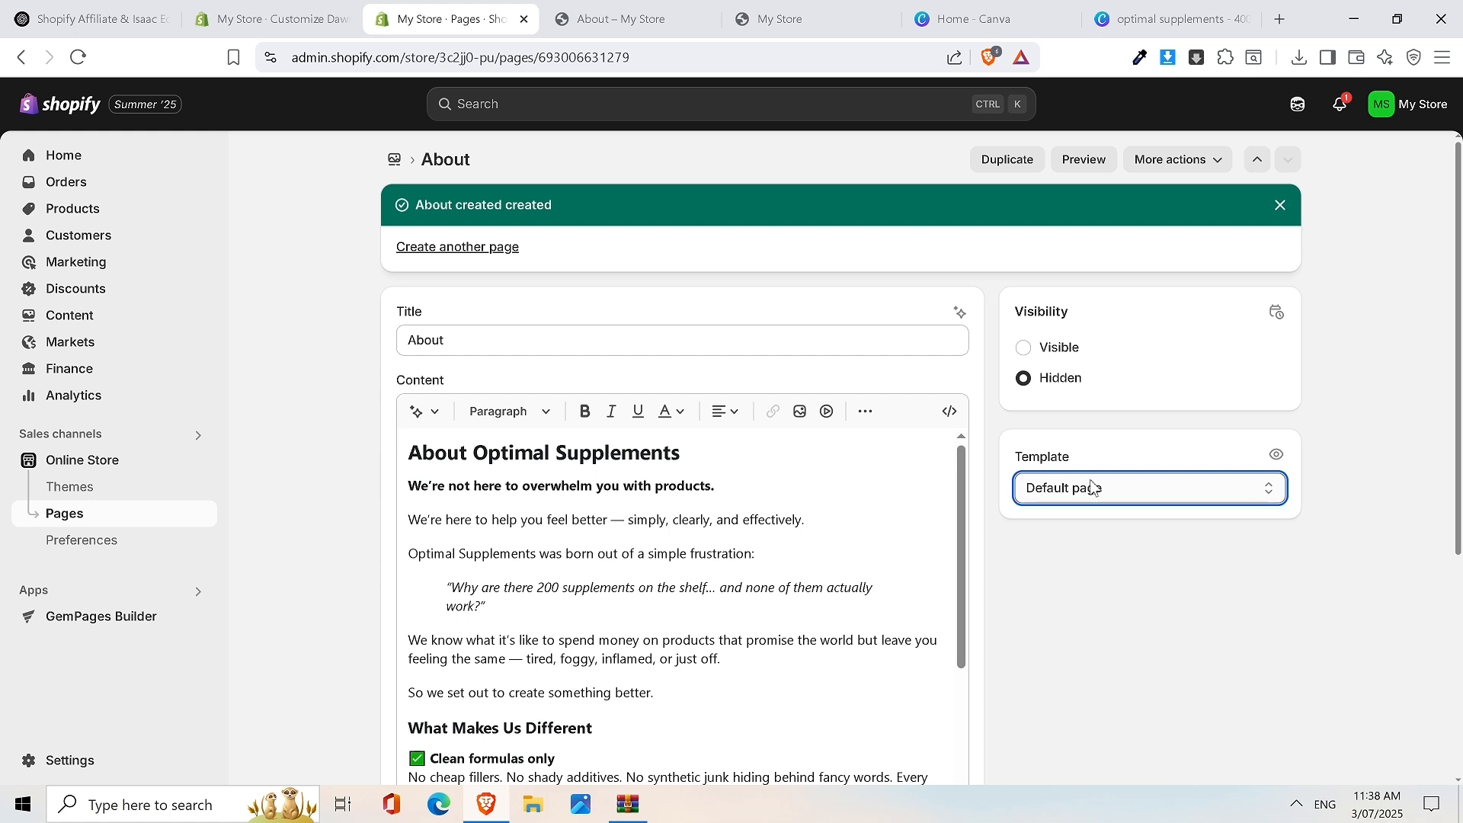
{"action": "scroll", "coordinate": [826, 450], "scroll_direction": "down", "scroll_amount": 6}
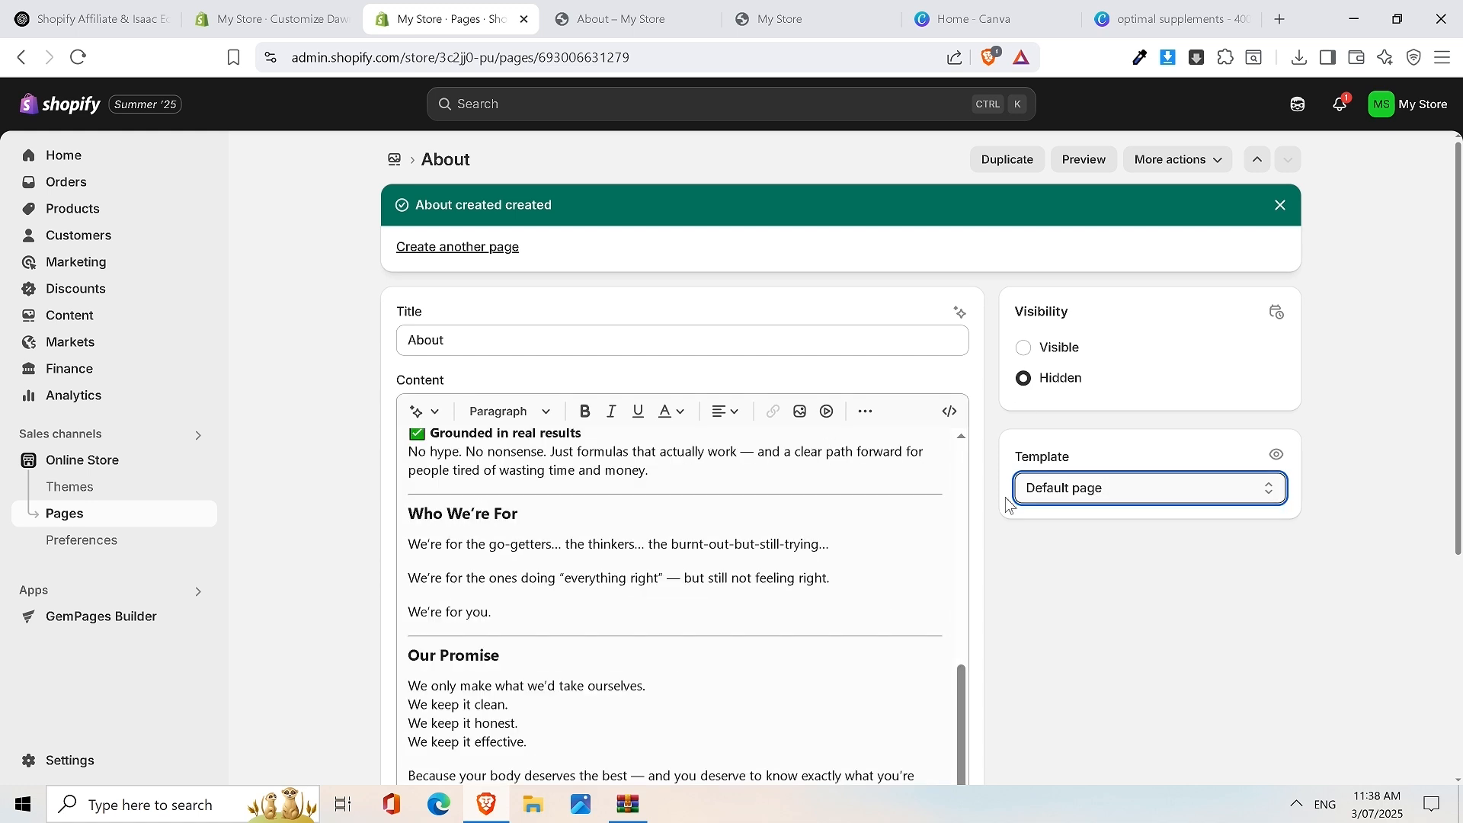
{"action": "scroll", "coordinate": [1008, 501], "scroll_direction": "down", "scroll_amount": 5}
{"action": "scroll", "coordinate": [1008, 502], "scroll_direction": "up", "scroll_amount": 5}
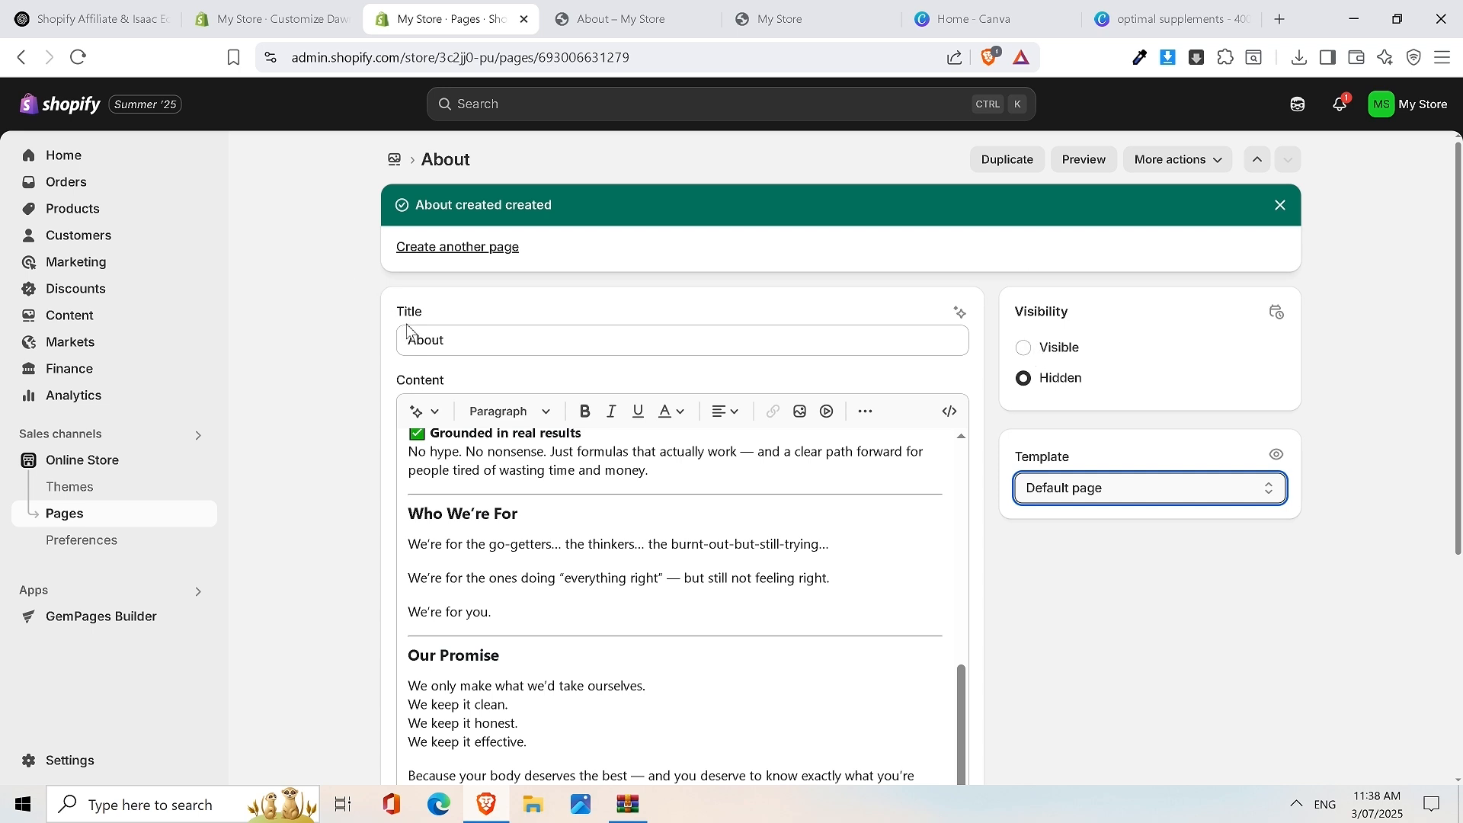
{"action": "left_click", "coordinate": [1024, 351]}
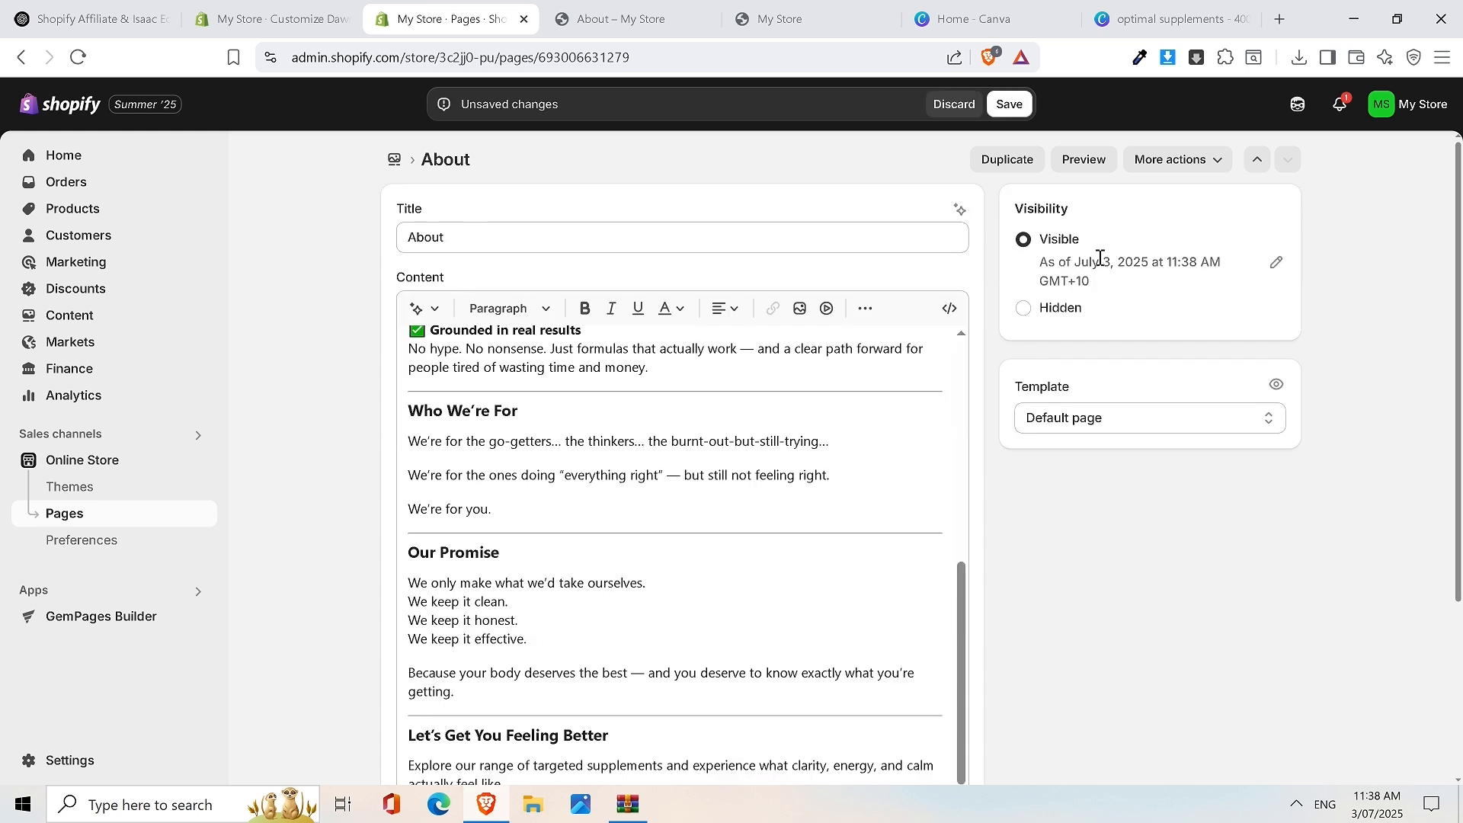
{"action": "left_click", "coordinate": [1009, 104]}
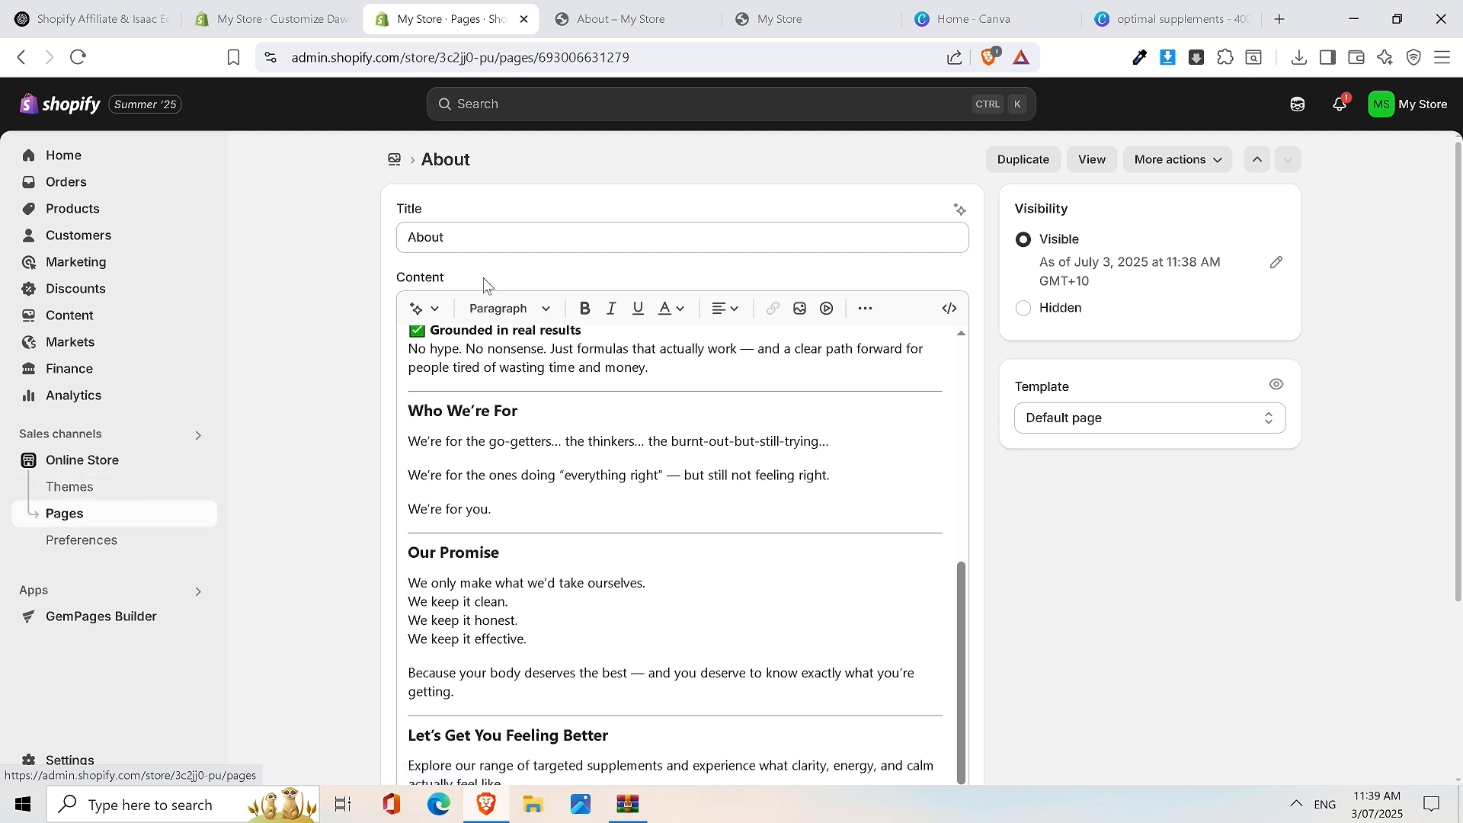
View the published About page on the storefront and read through its content
{"action": "left_click", "coordinate": [1094, 164]}
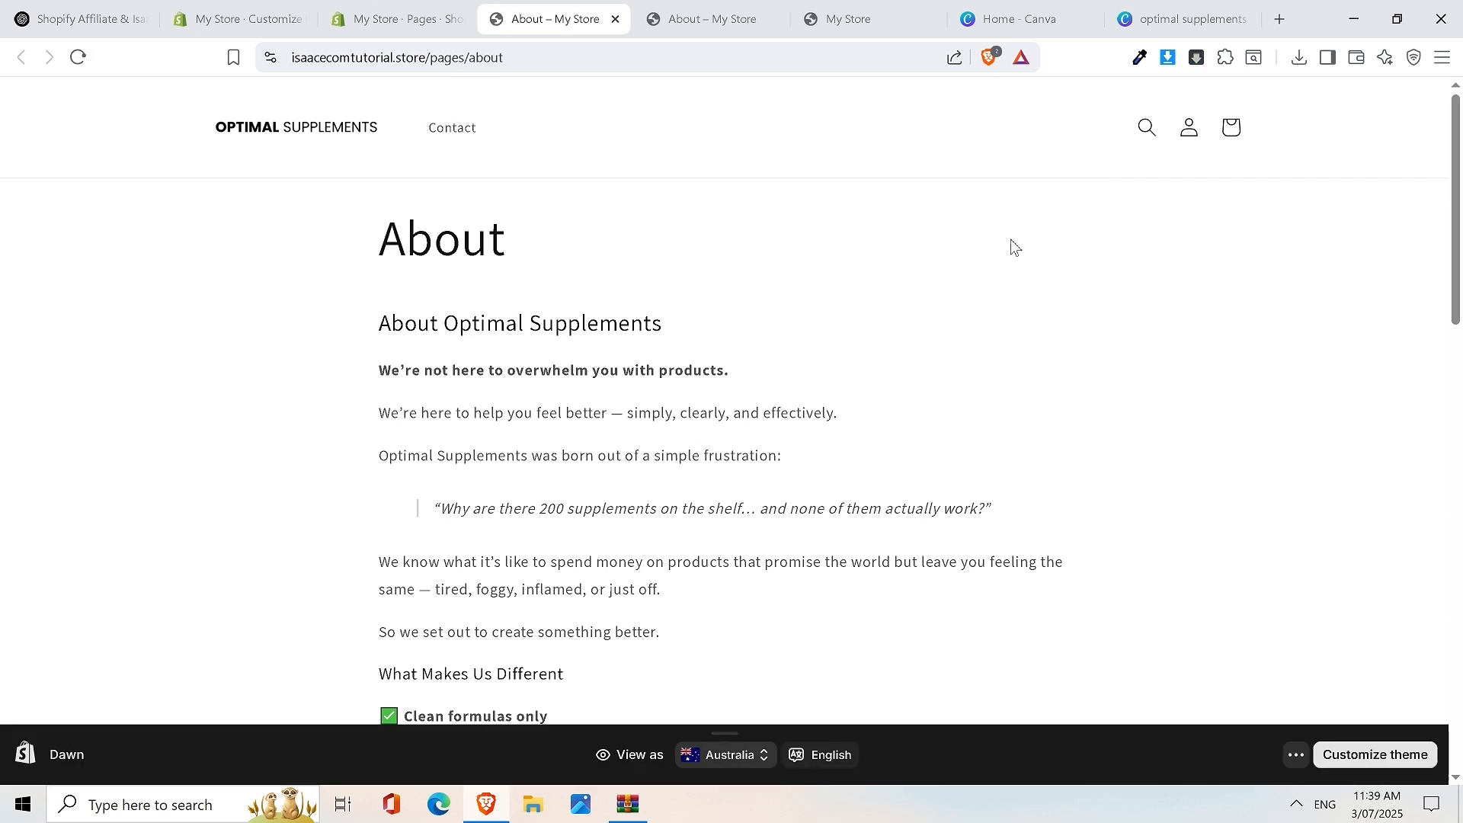
{"action": "left_click_drag", "start_coordinate": [1457, 128], "coordinate": [1388, 45]}
{"action": "scroll", "coordinate": [681, 351], "scroll_direction": "down", "scroll_amount": 15}
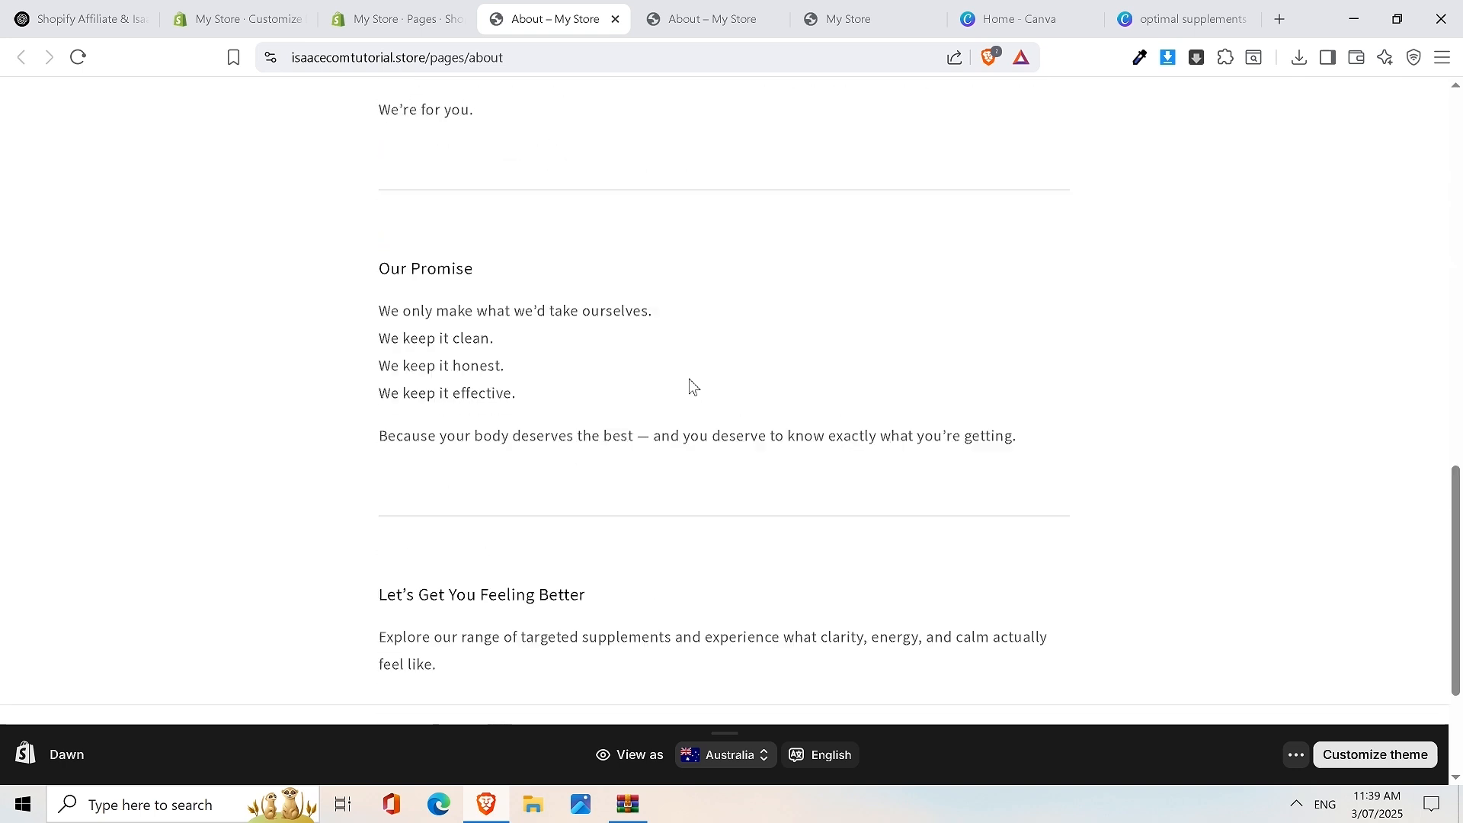
{"action": "scroll", "coordinate": [691, 385], "scroll_direction": "up", "scroll_amount": 15}
Return to the Shopify admin and add an "About" item linked to the About page to the store's main menu
{"action": "left_click", "coordinate": [390, 23]}
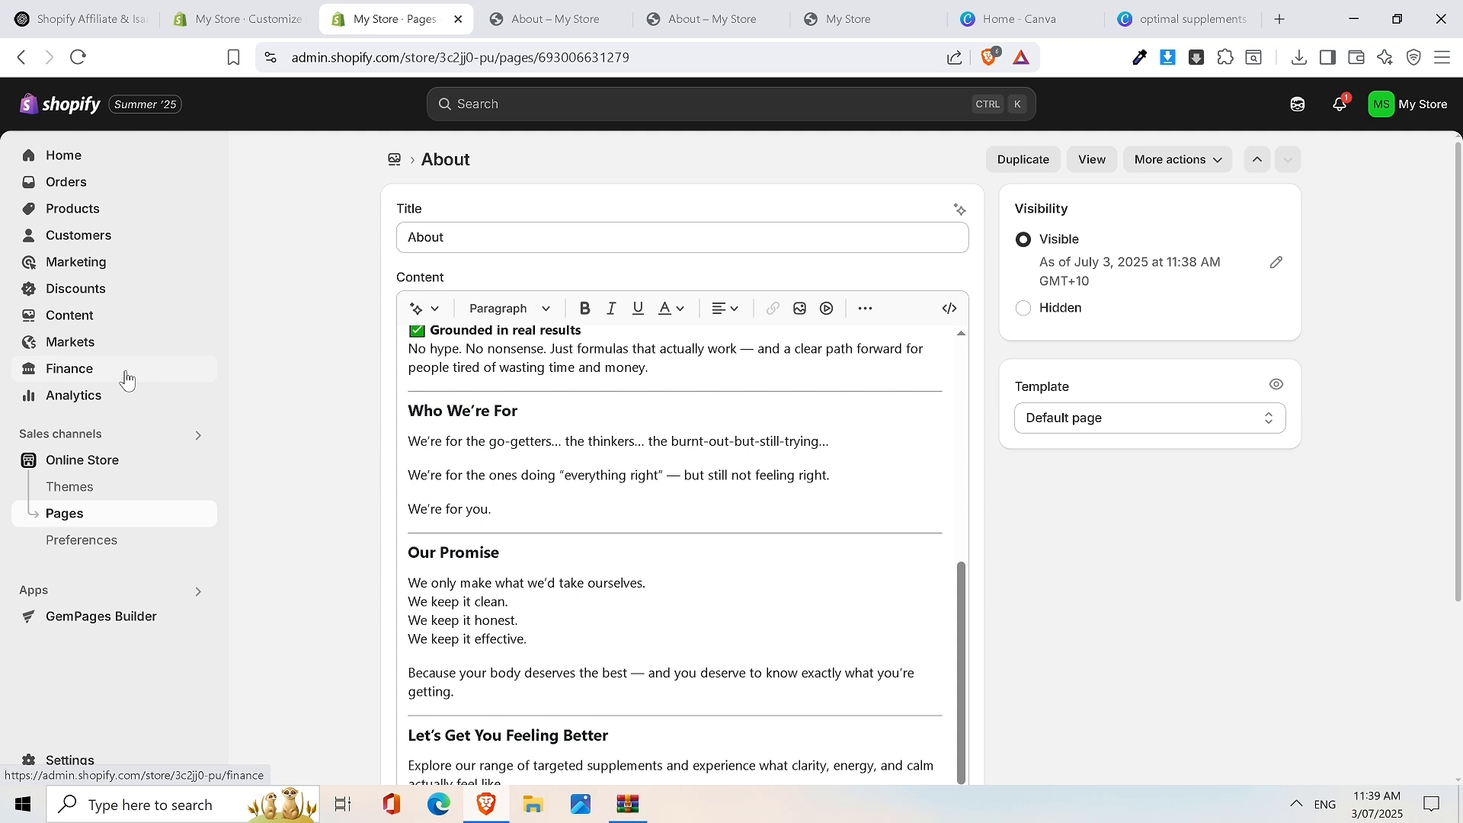
{"action": "left_click", "coordinate": [103, 317]}
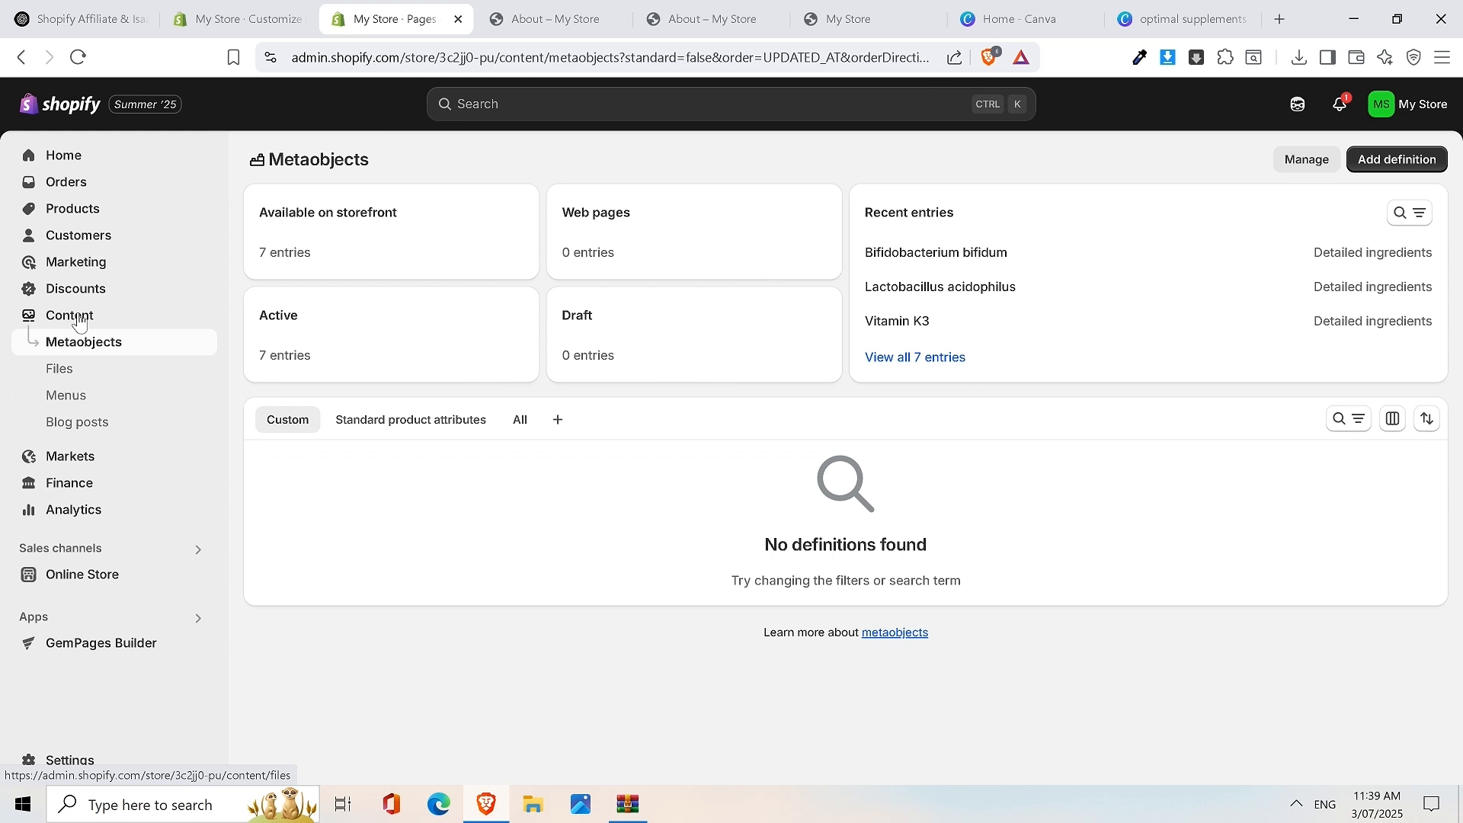
{"action": "left_click", "coordinate": [71, 396]}
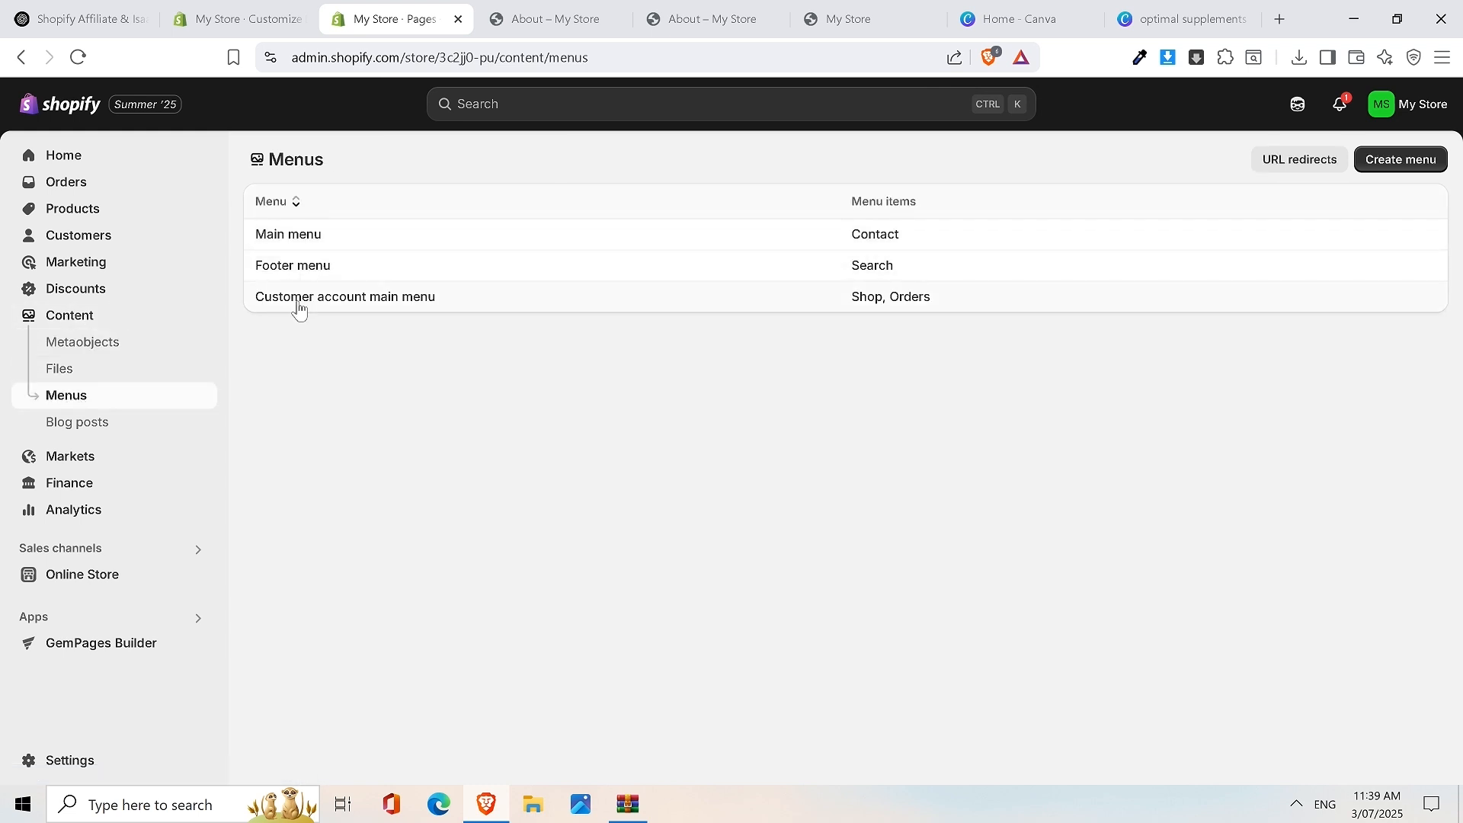
{"action": "left_click", "coordinate": [378, 245]}
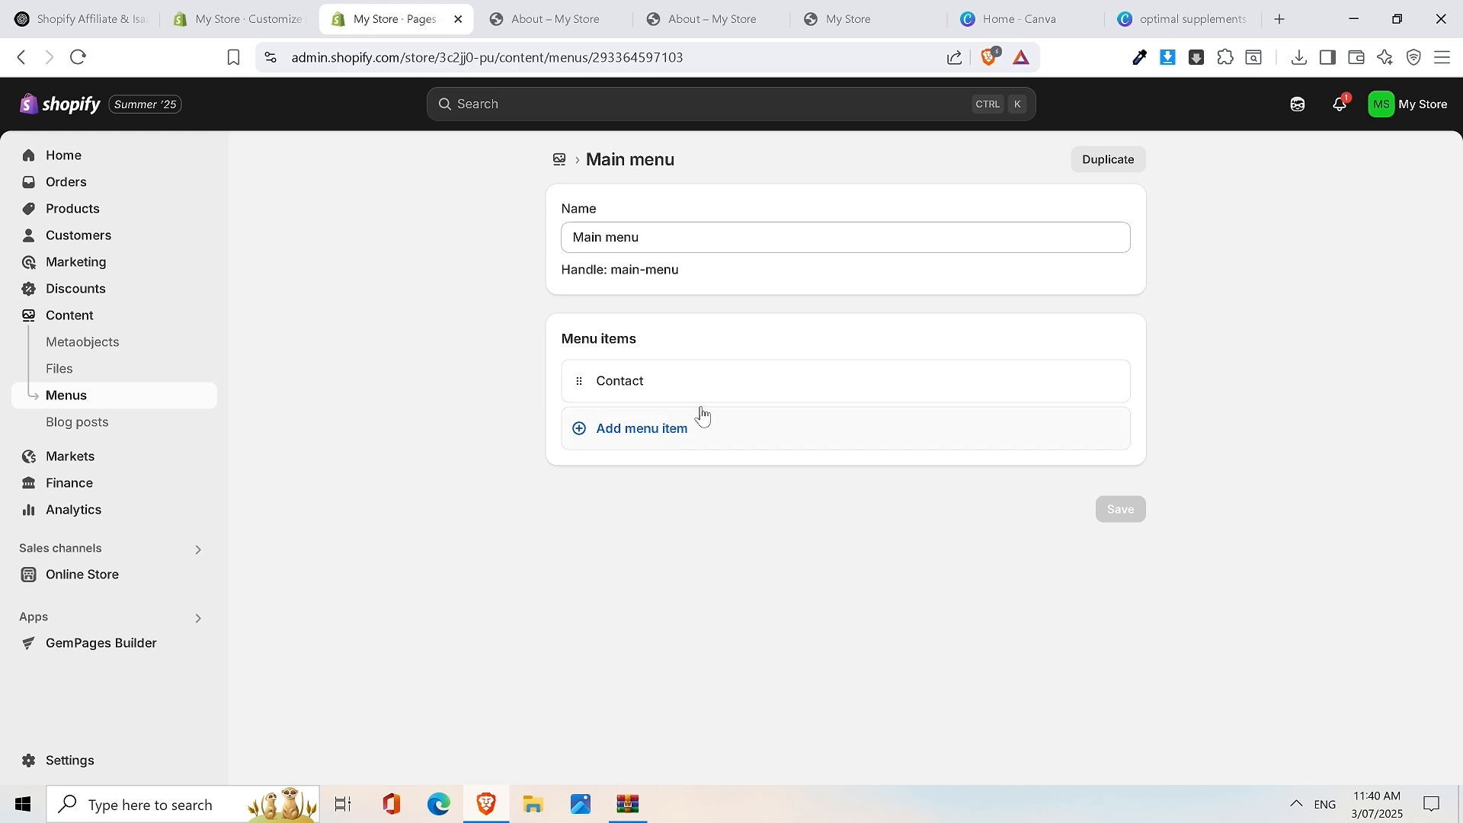
{"action": "left_click", "coordinate": [602, 429]}
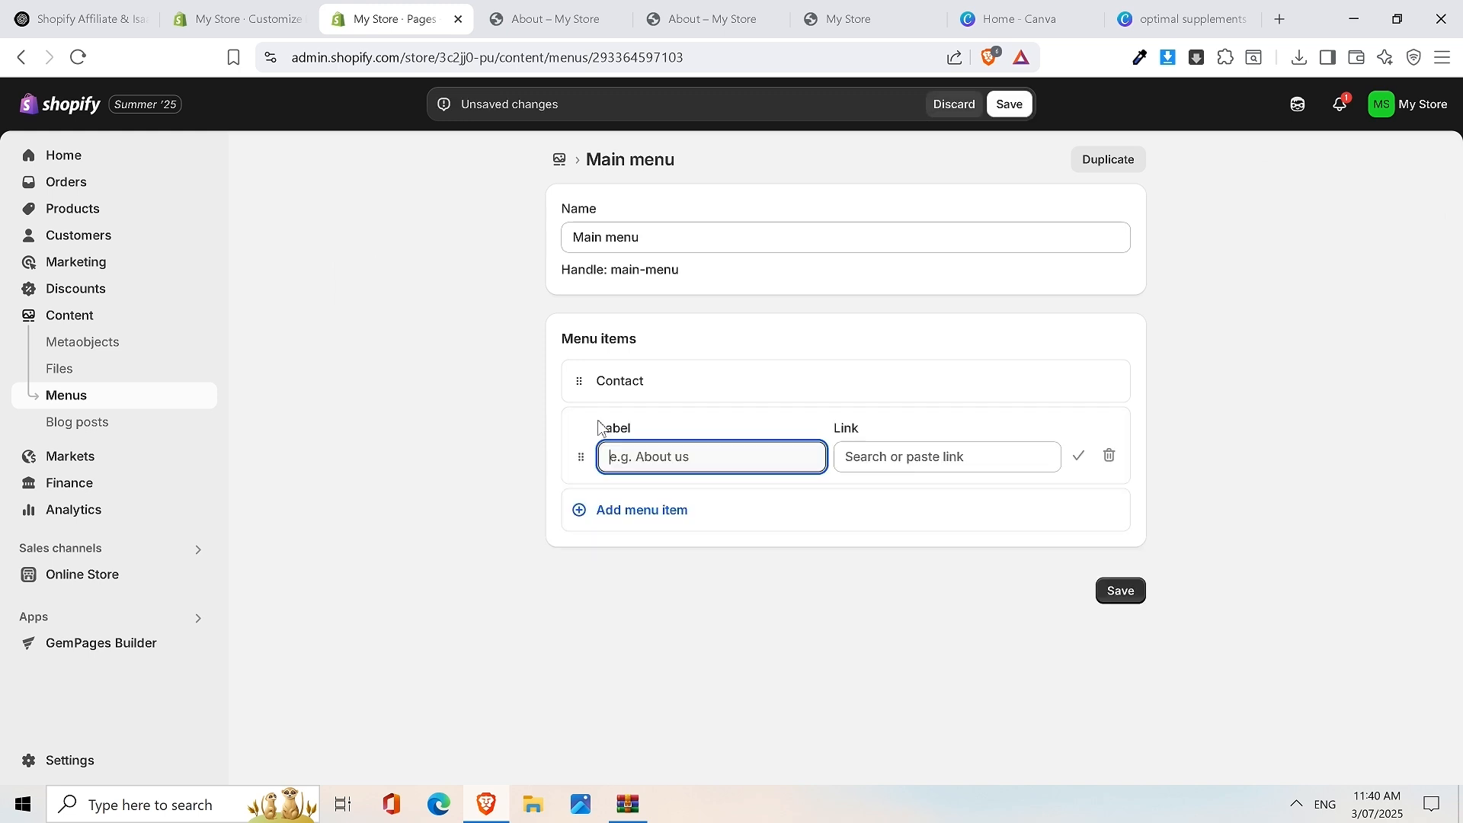
{"action": "type", "text": "About"}
{"action": "left_click", "coordinate": [901, 464]}
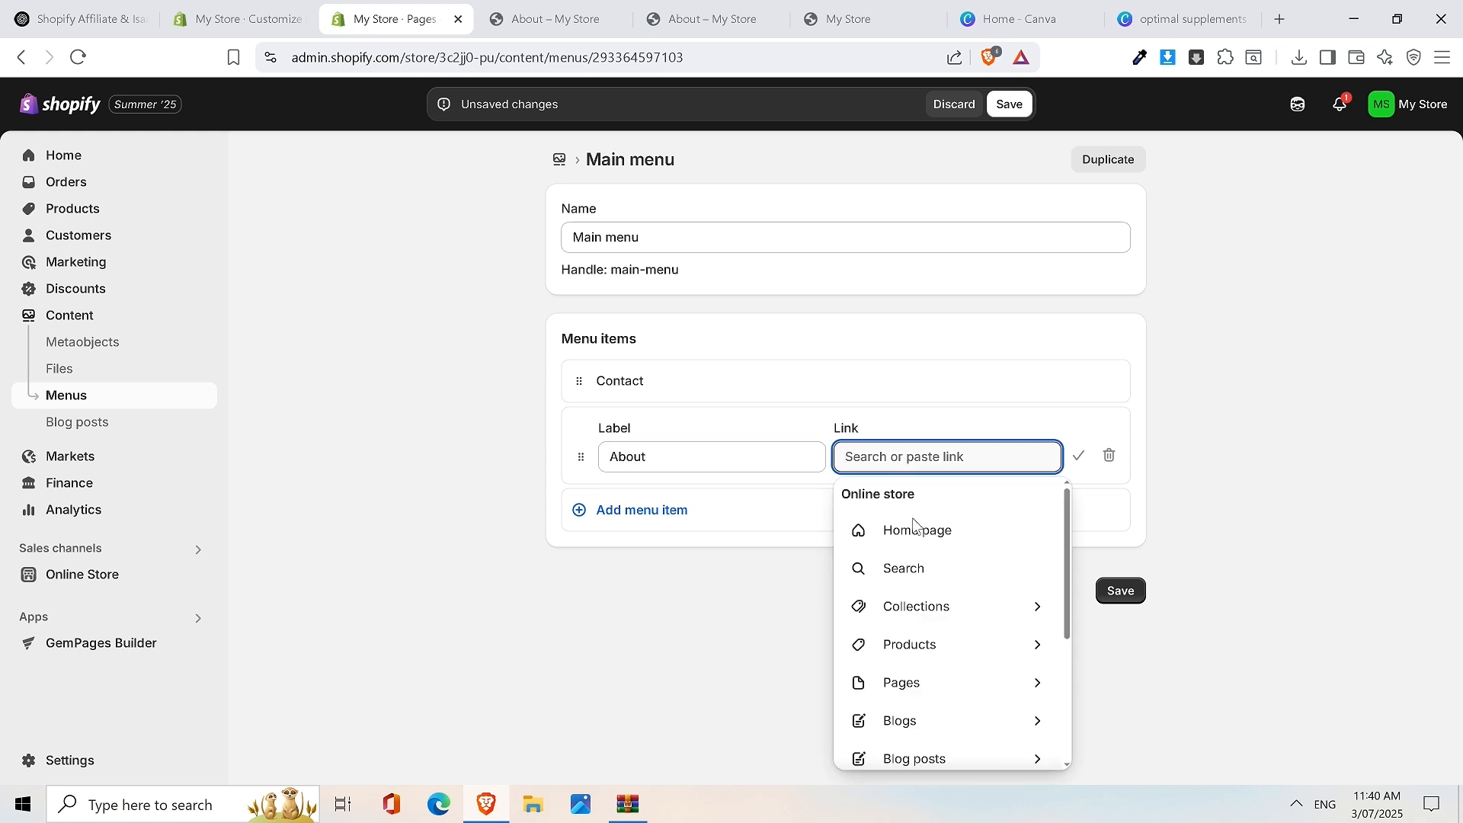
{"action": "left_click", "coordinate": [949, 690]}
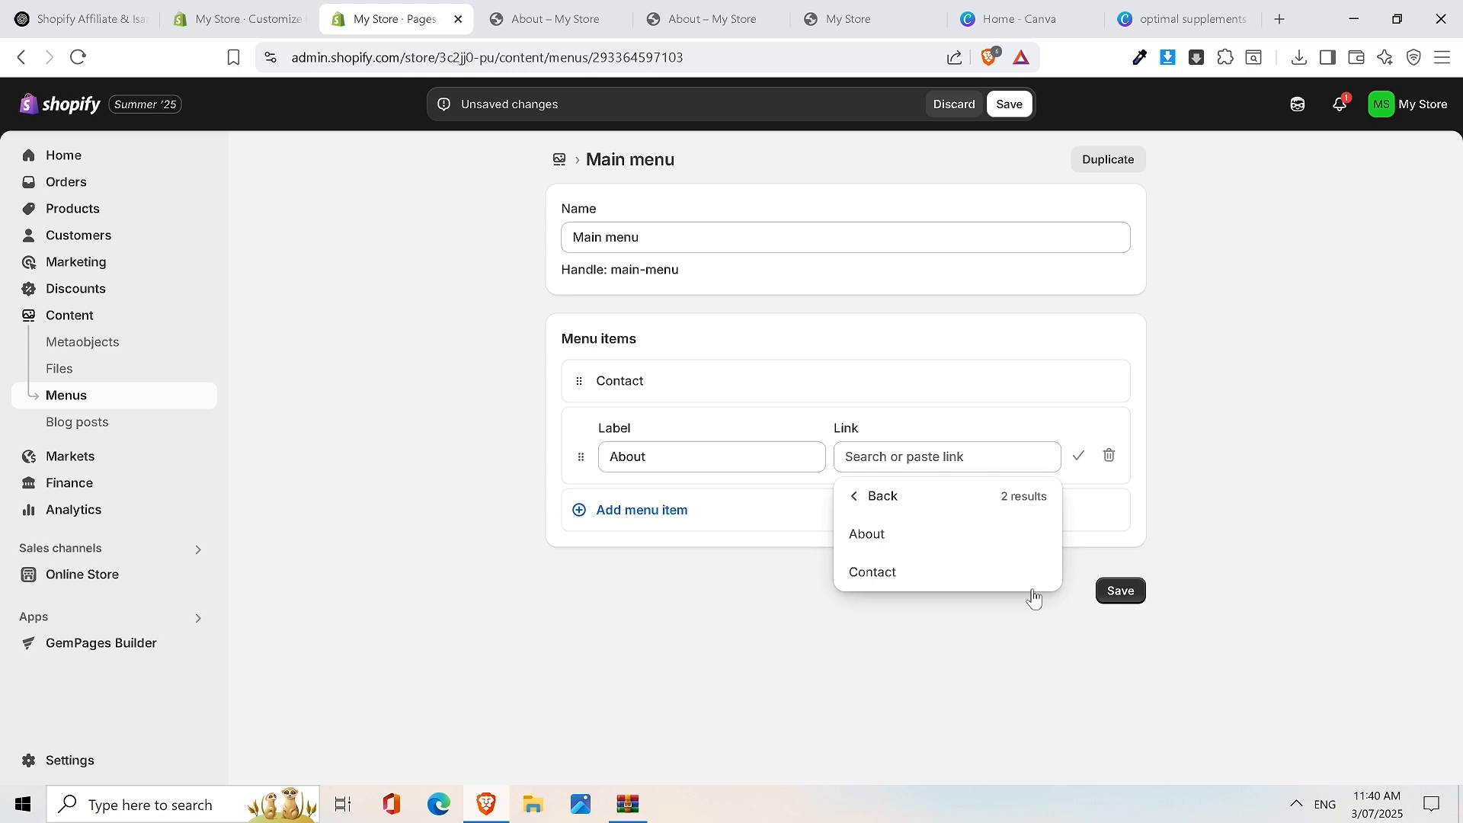
{"action": "left_click", "coordinate": [967, 537]}
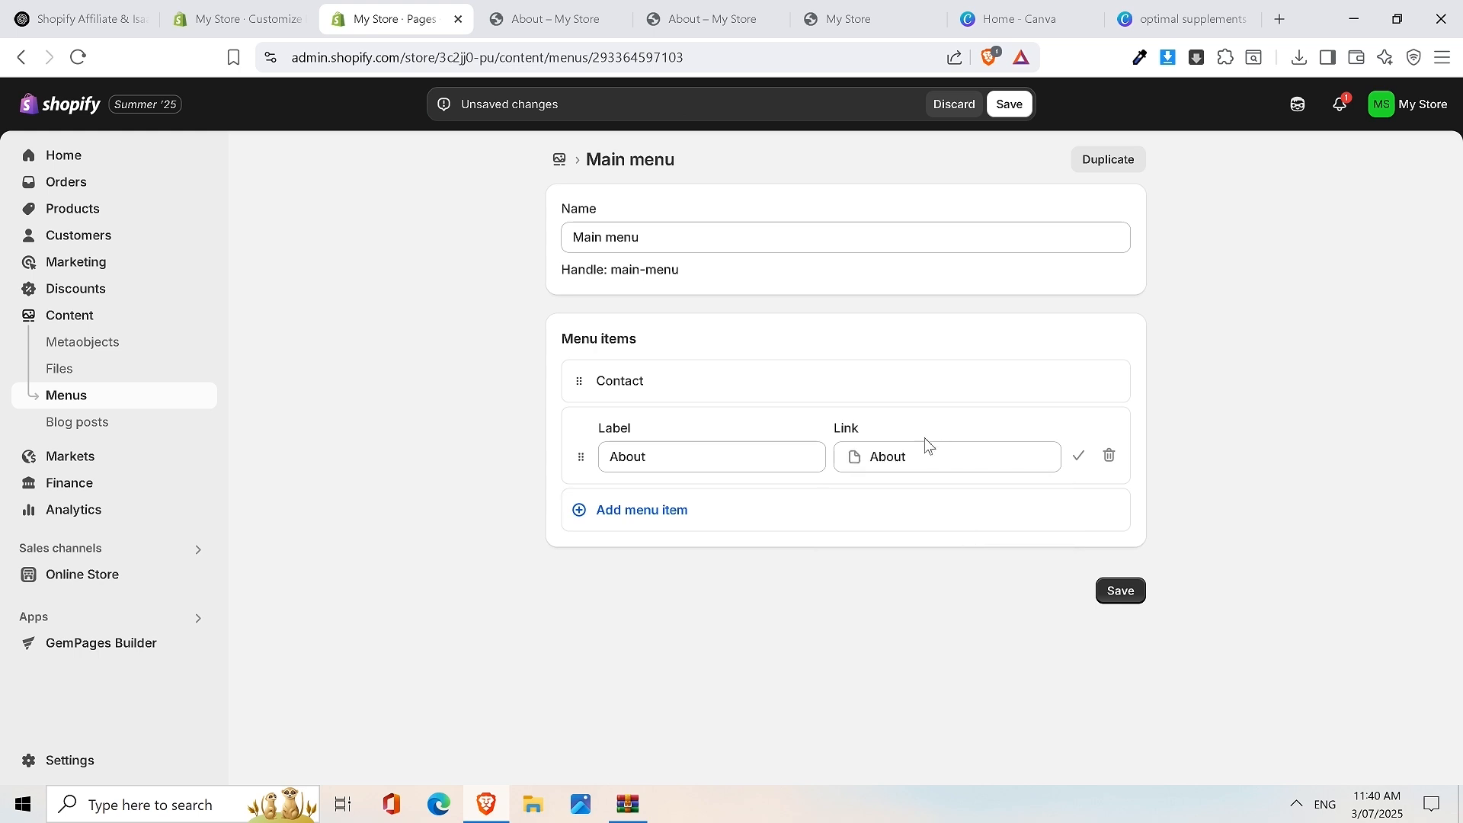
{"action": "left_click", "coordinate": [1078, 458]}
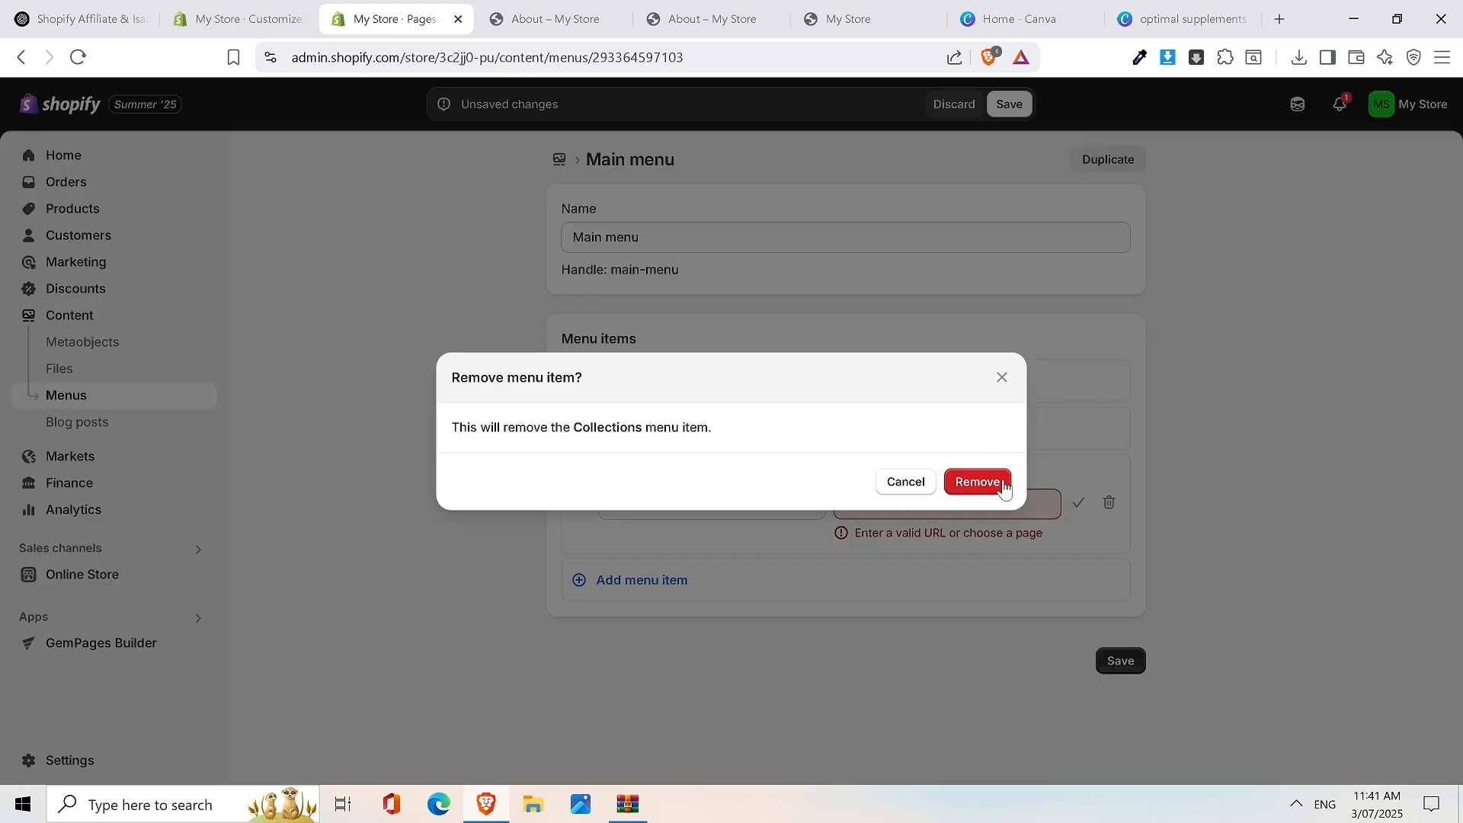
Remove the unfinished Collections item from the main menu and save the menu
{"action": "left_click", "coordinate": [976, 481]}
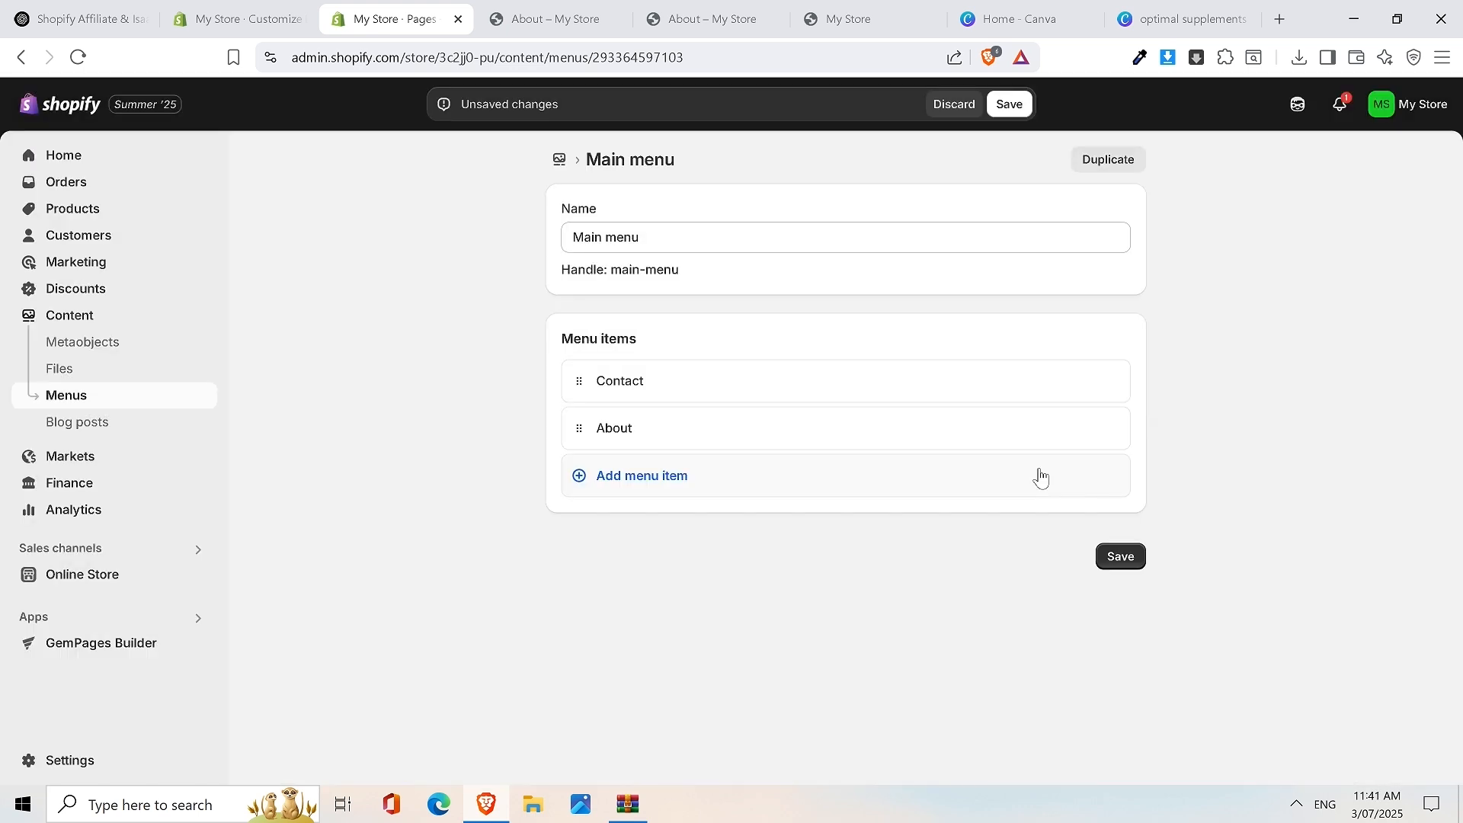
{"action": "left_click", "coordinate": [1126, 567]}
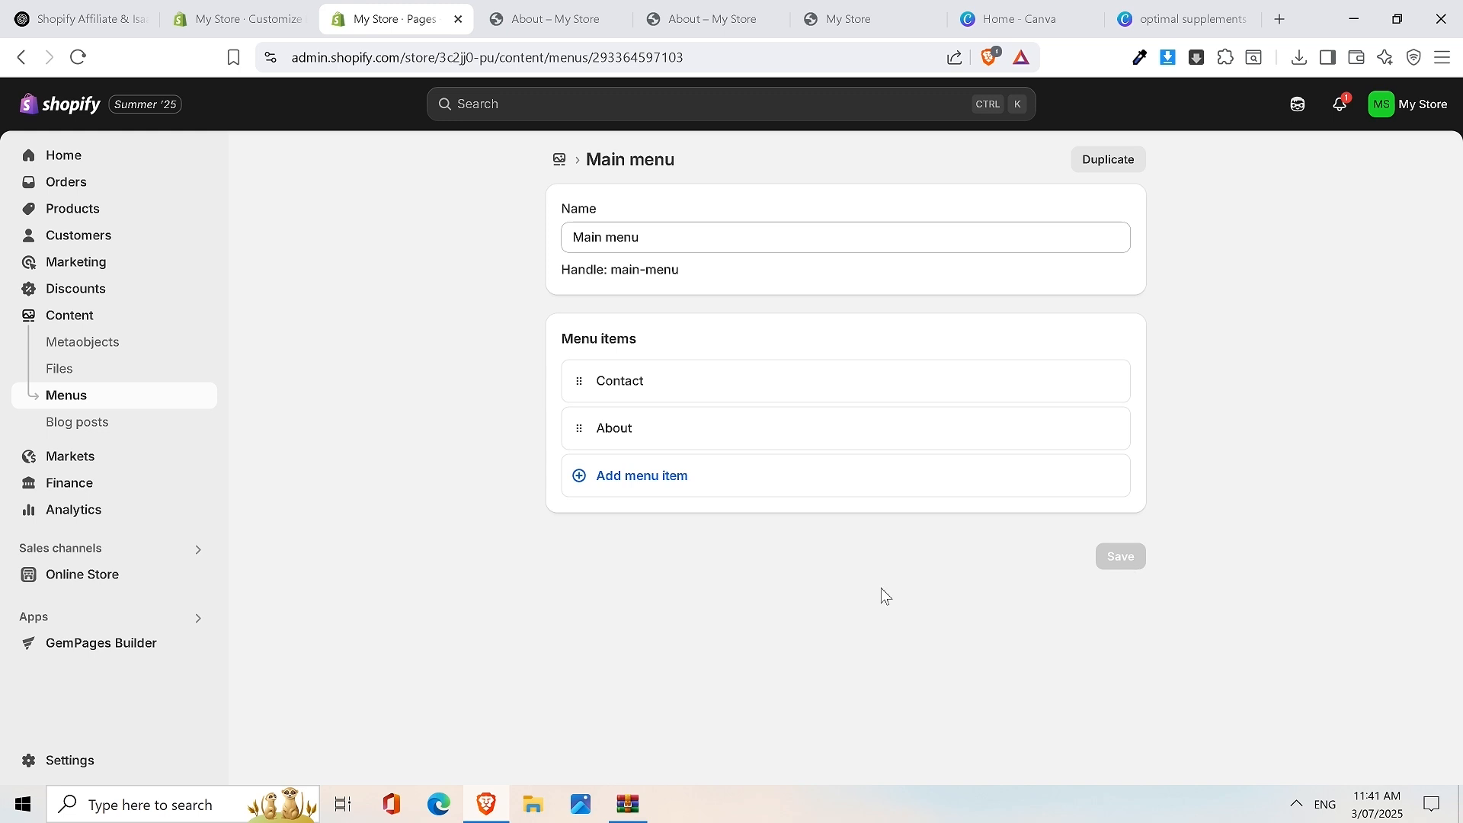
Open the Dawn theme for customization and open the header's main menu for editing
{"action": "left_click", "coordinate": [72, 570]}
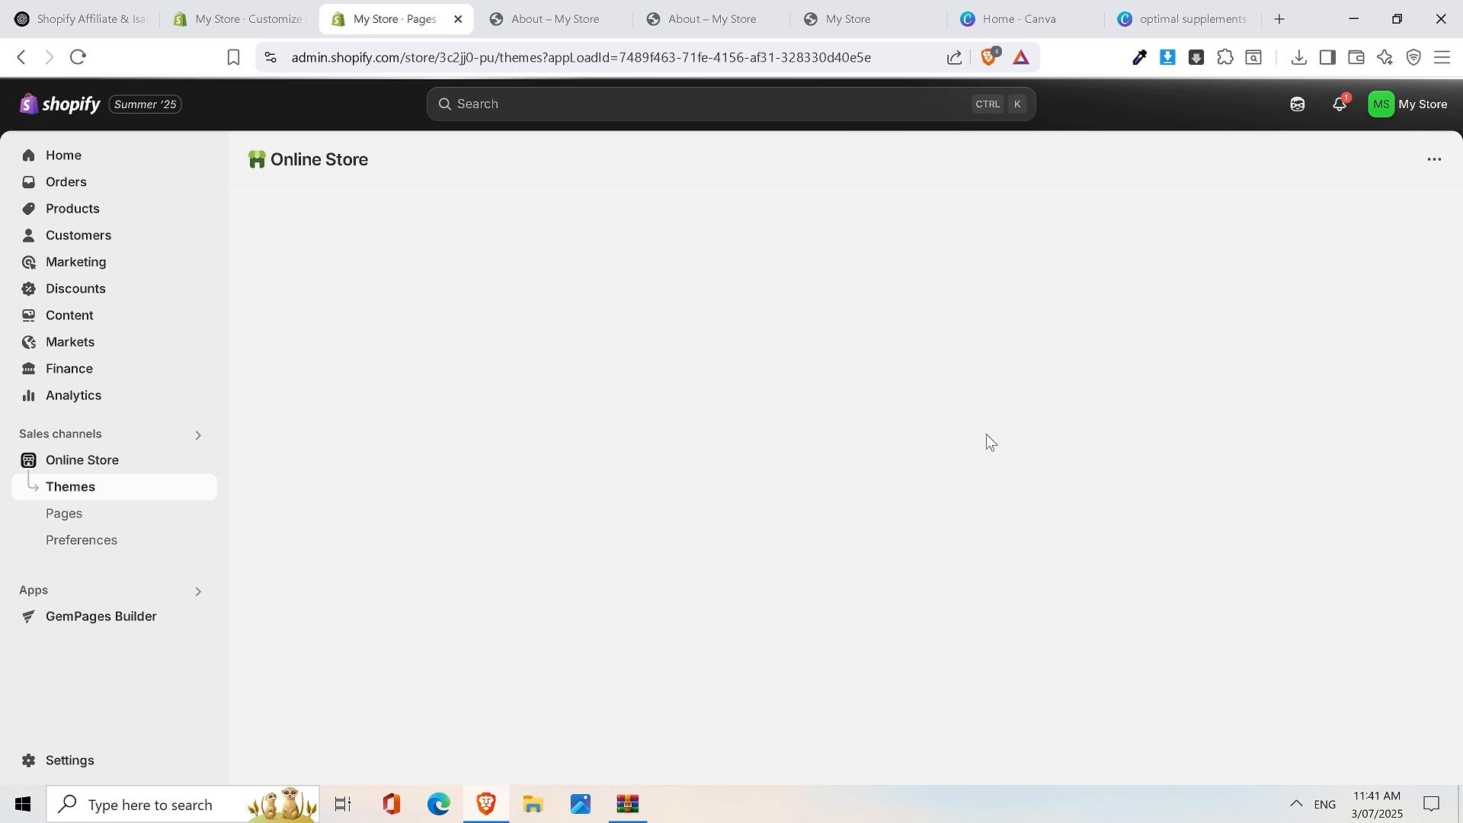
{"action": "left_click", "coordinate": [1233, 585]}
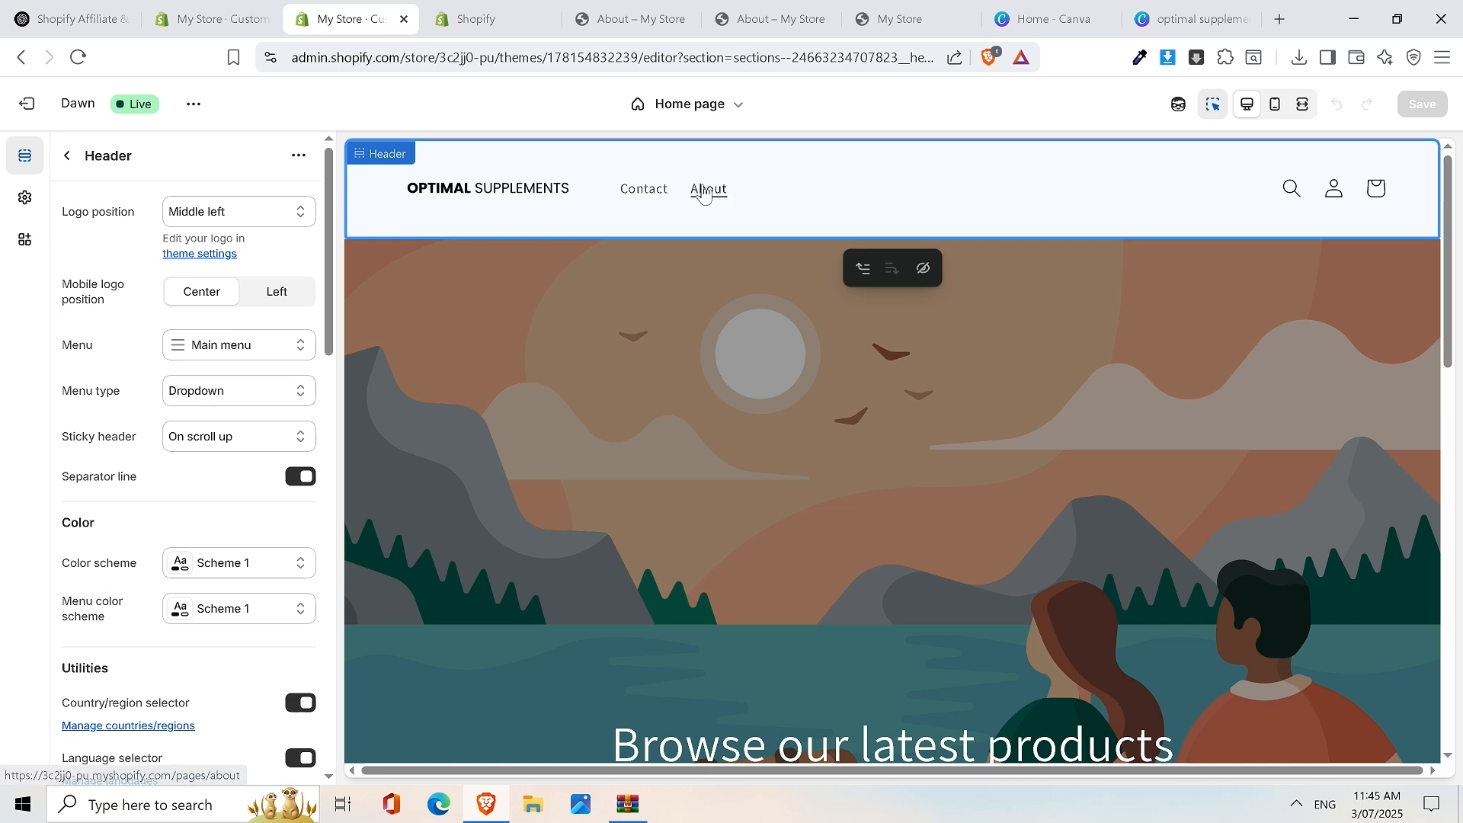
{"action": "left_click", "coordinate": [257, 356]}
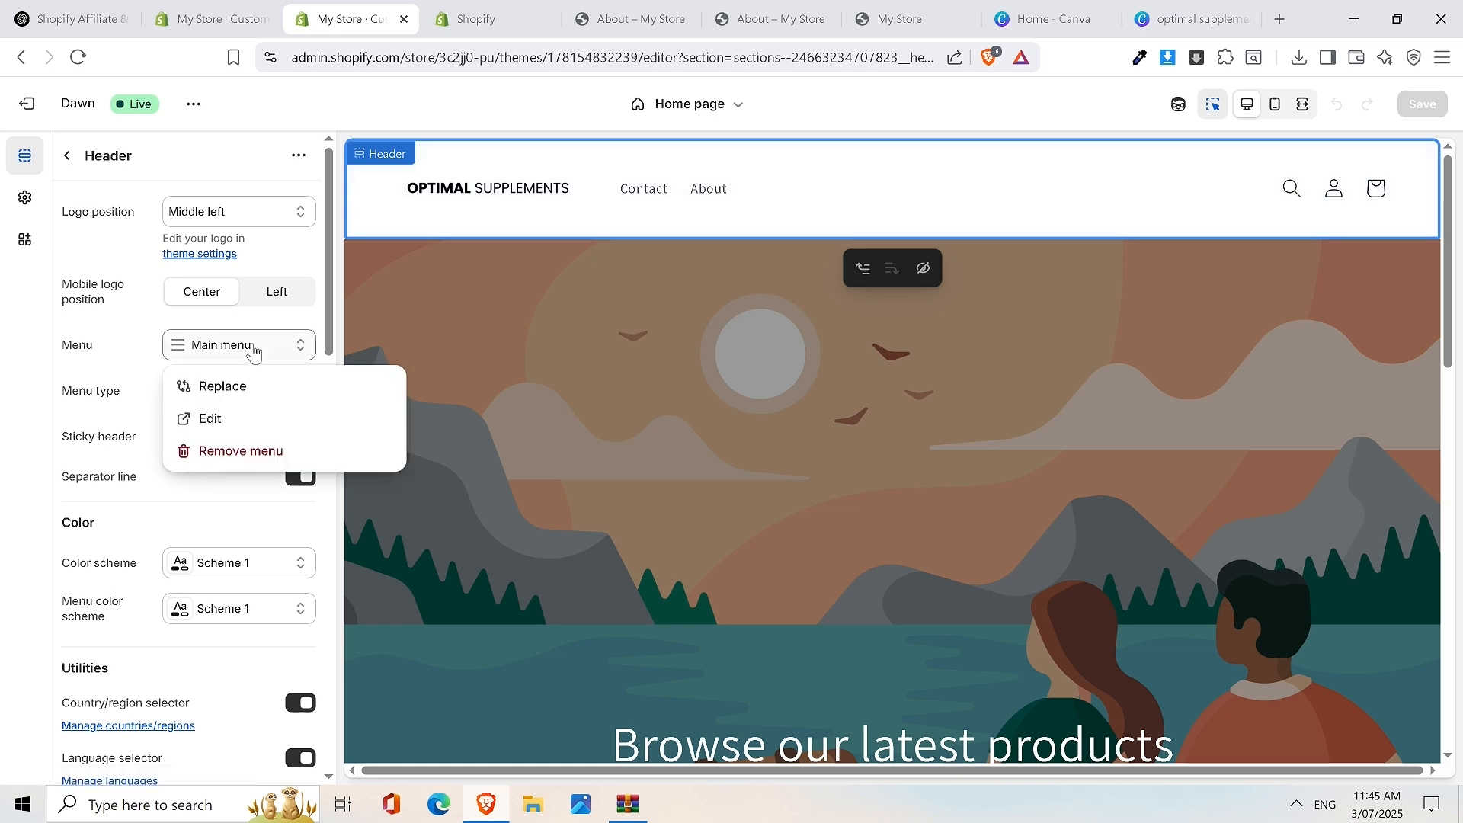
{"action": "left_click", "coordinate": [217, 420]}
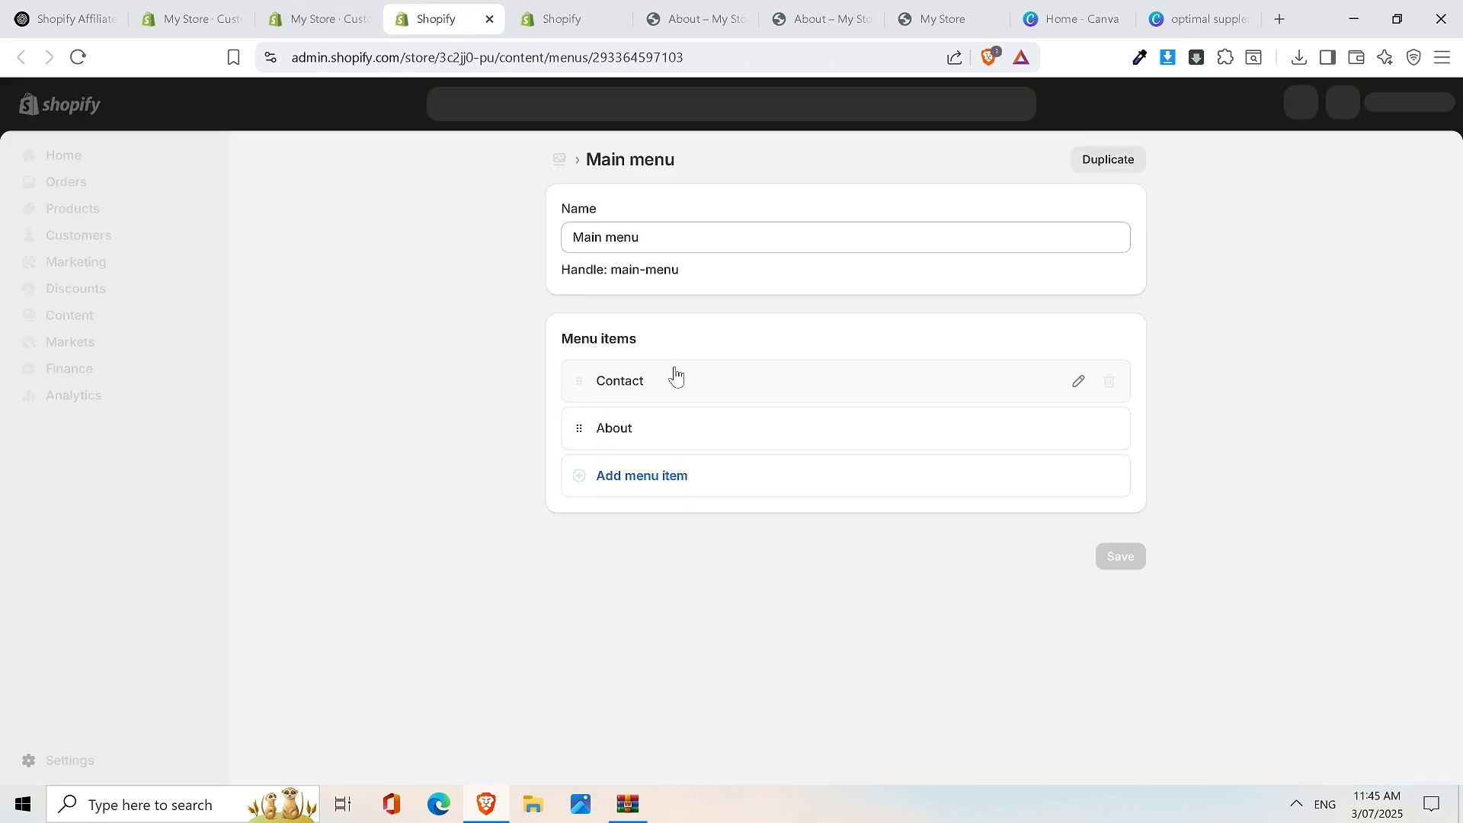
Change the Contact menu item's label to "CONTACT" and save the main menu
{"action": "left_click", "coordinate": [674, 398]}
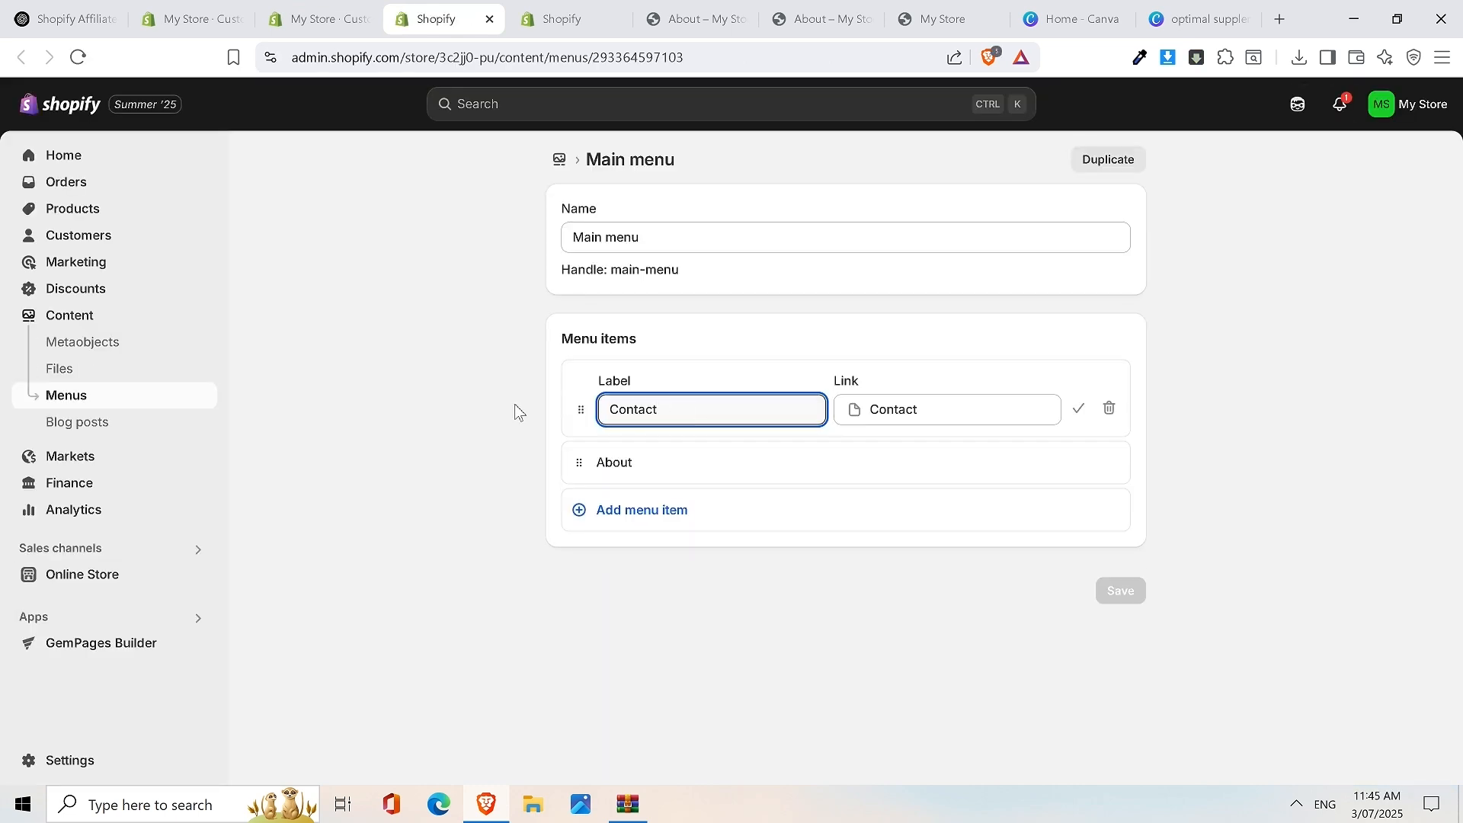
{"action": "left_click_drag", "start_coordinate": [514, 403], "coordinate": [494, 373]}
{"action": "left_click", "coordinate": [695, 410]}
{"action": "double_click", "coordinate": [569, 429]}
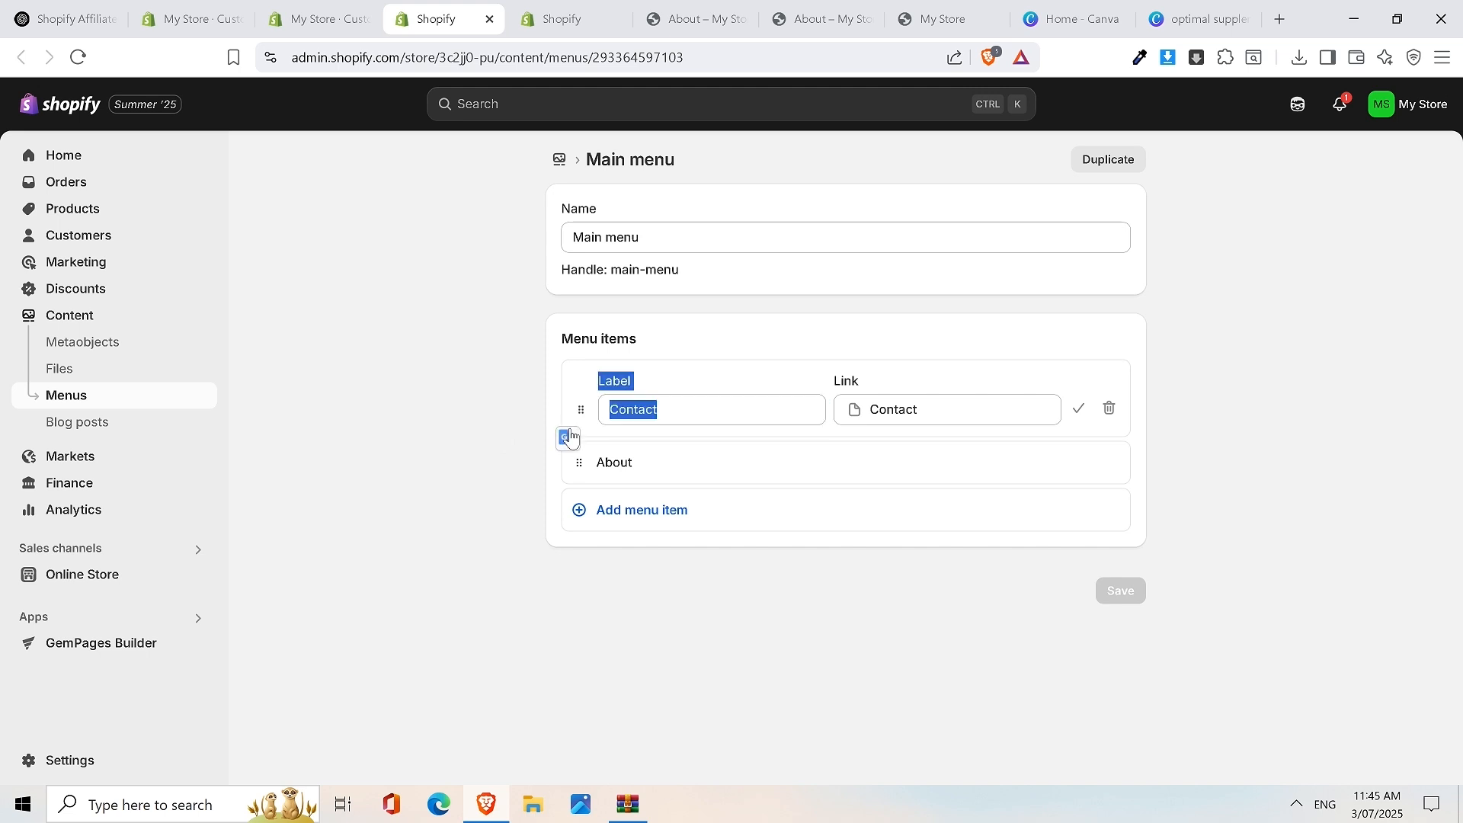
{"action": "left_click", "coordinate": [687, 410]}
{"action": "key", "text": "BackSpace"}
{"action": "key", "text": "BackSpace"}
{"action": "key", "text": "BackSpace"}
{"action": "key", "text": "BackSpace"}
{"action": "key", "text": "BackSpace"}
{"action": "key", "text": "BackSpace"}
{"action": "key", "text": "BackSpace"}
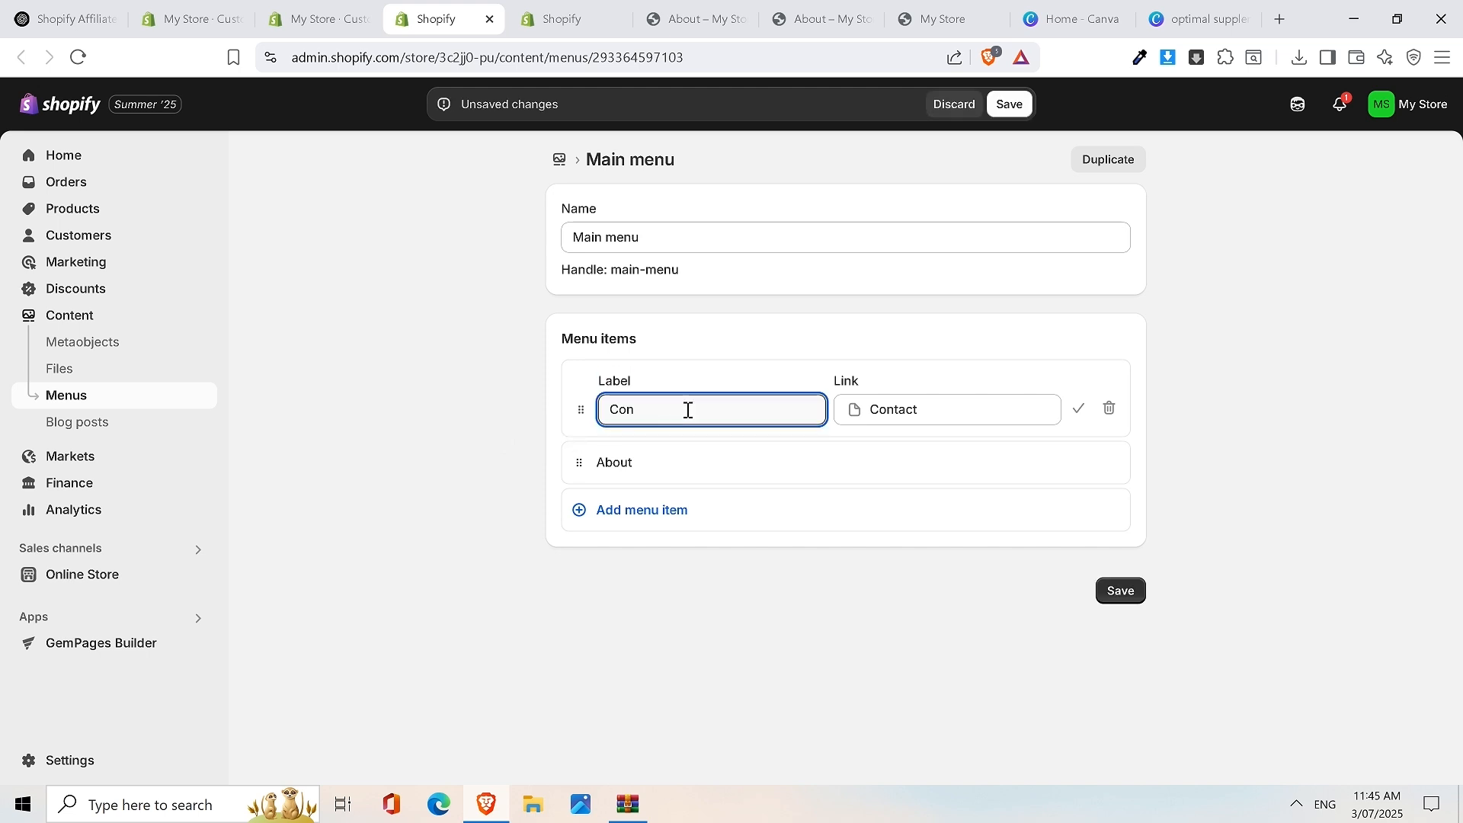
{"action": "type", "text": "CONTACT"}
{"action": "left_click", "coordinate": [1120, 591]}
Change the About menu item's label to "ABOUT" and save the main menu
{"action": "left_click", "coordinate": [681, 440]}
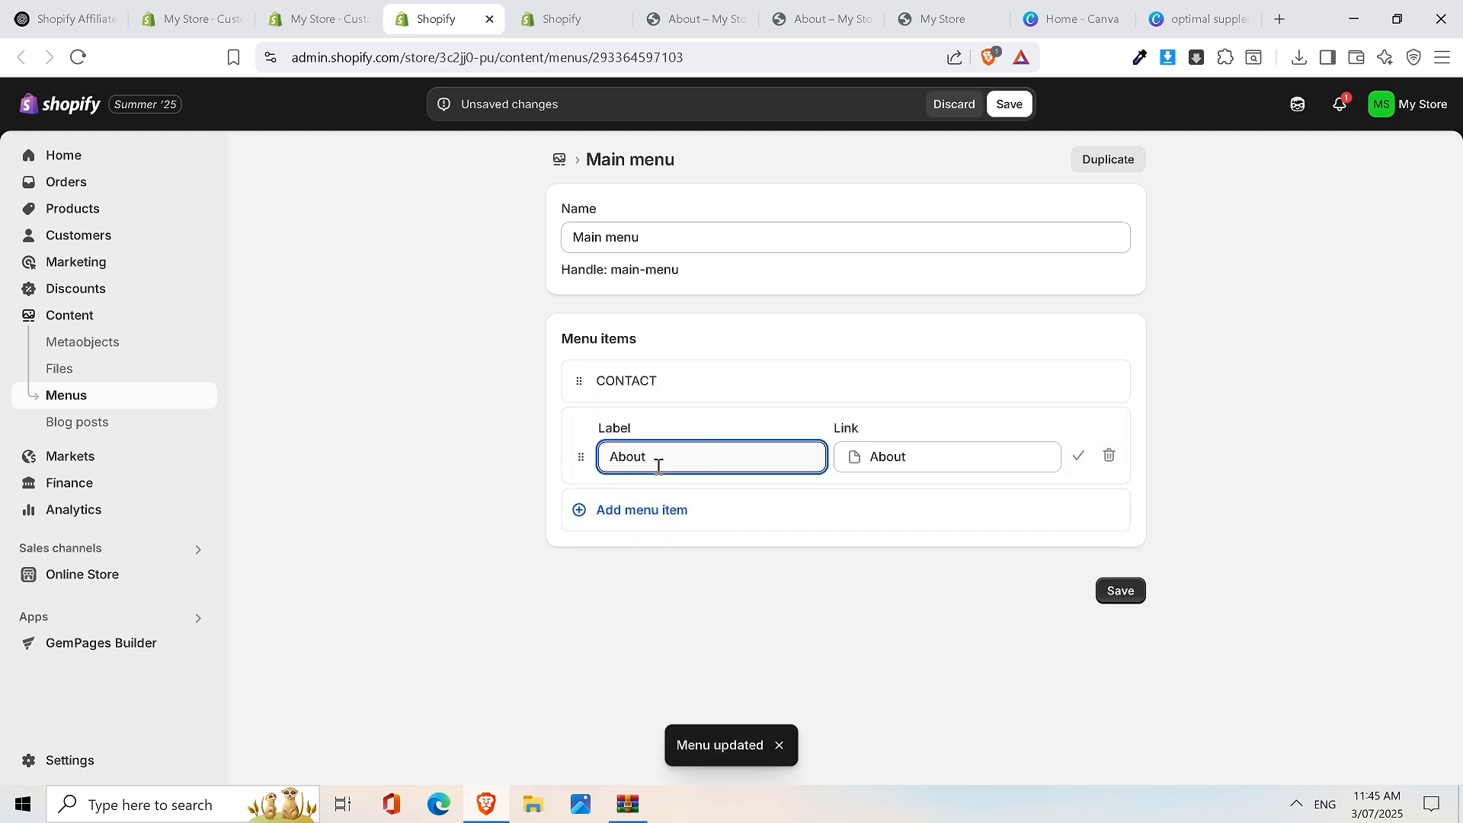
{"action": "left_click_drag", "start_coordinate": [656, 464], "coordinate": [579, 455]}
{"action": "left_click", "coordinate": [671, 458]}
{"action": "left_click_drag", "start_coordinate": [669, 458], "coordinate": [611, 457]}
{"action": "left_click", "coordinate": [611, 457]}
{"action": "double_click", "coordinate": [610, 458]}
{"action": "key", "text": "End"}
{"action": "type", "text": "ABOUT"}
{"action": "key", "text": "Left"}
{"action": "key", "text": "Left"}
{"action": "key", "text": "Left"}
{"action": "key", "text": "Left"}
{"action": "key", "text": "Left"}
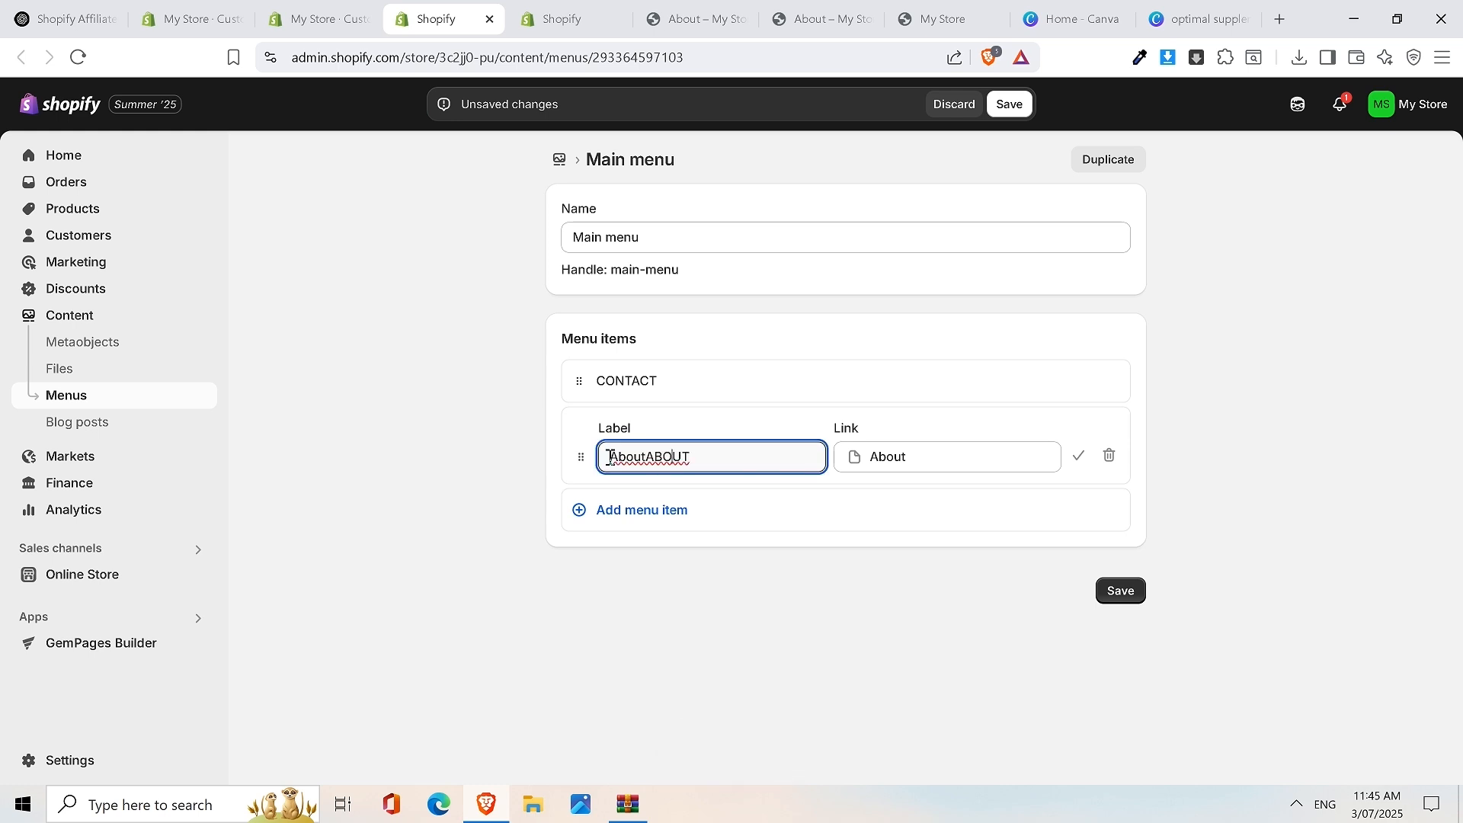
{"action": "key", "text": "BackSpace"}
{"action": "key", "text": "BackSpace"}
{"action": "key", "text": "BackSpace"}
{"action": "key", "text": "BackSpace"}
{"action": "key", "text": "BackSpace"}
{"action": "left_click", "coordinate": [1117, 594]}
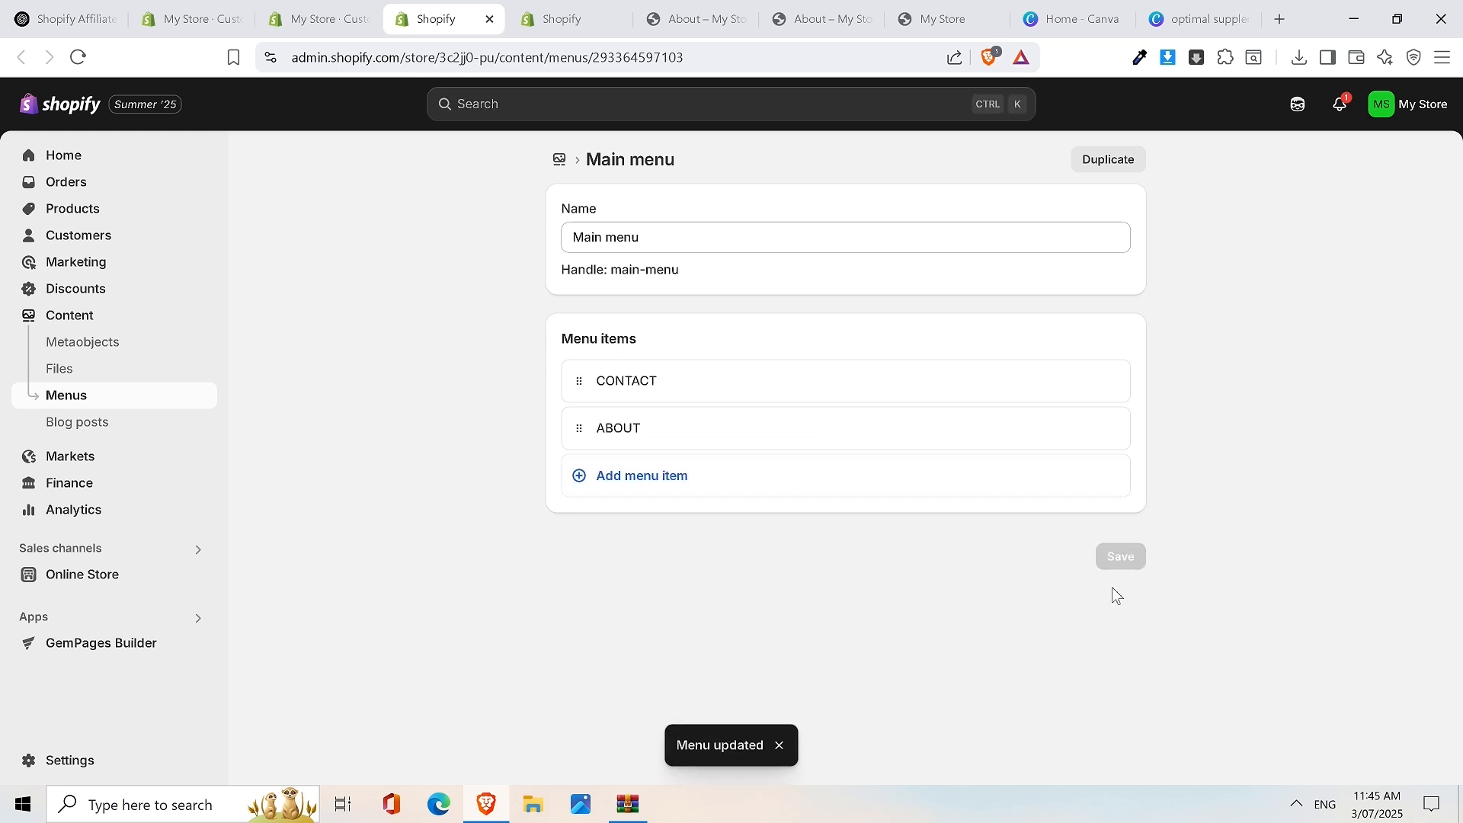
Return to the online store's themes and open the Dawn theme for customization
{"action": "left_click", "coordinate": [126, 580]}
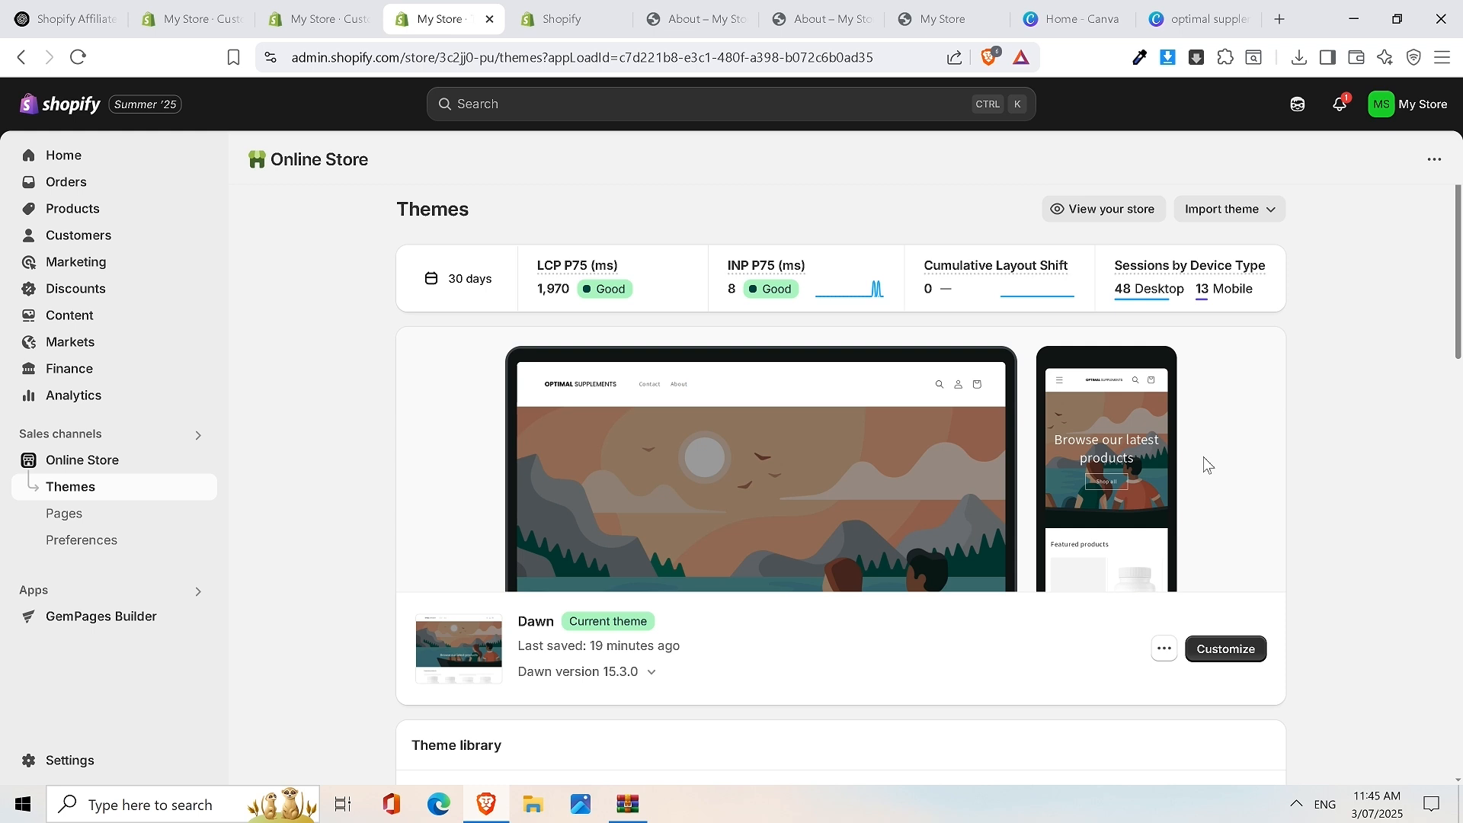
{"action": "left_click", "coordinate": [1239, 657]}
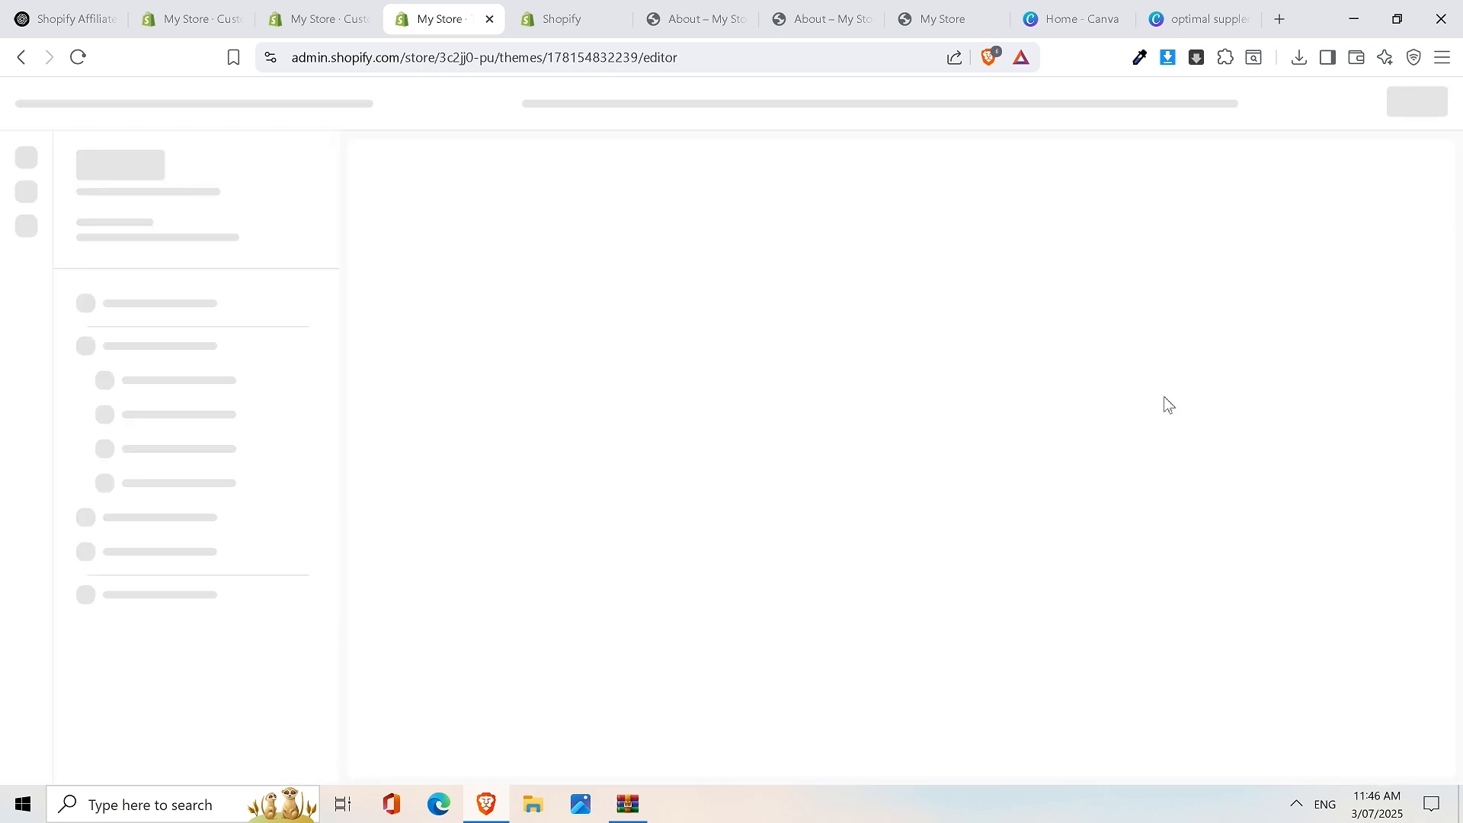